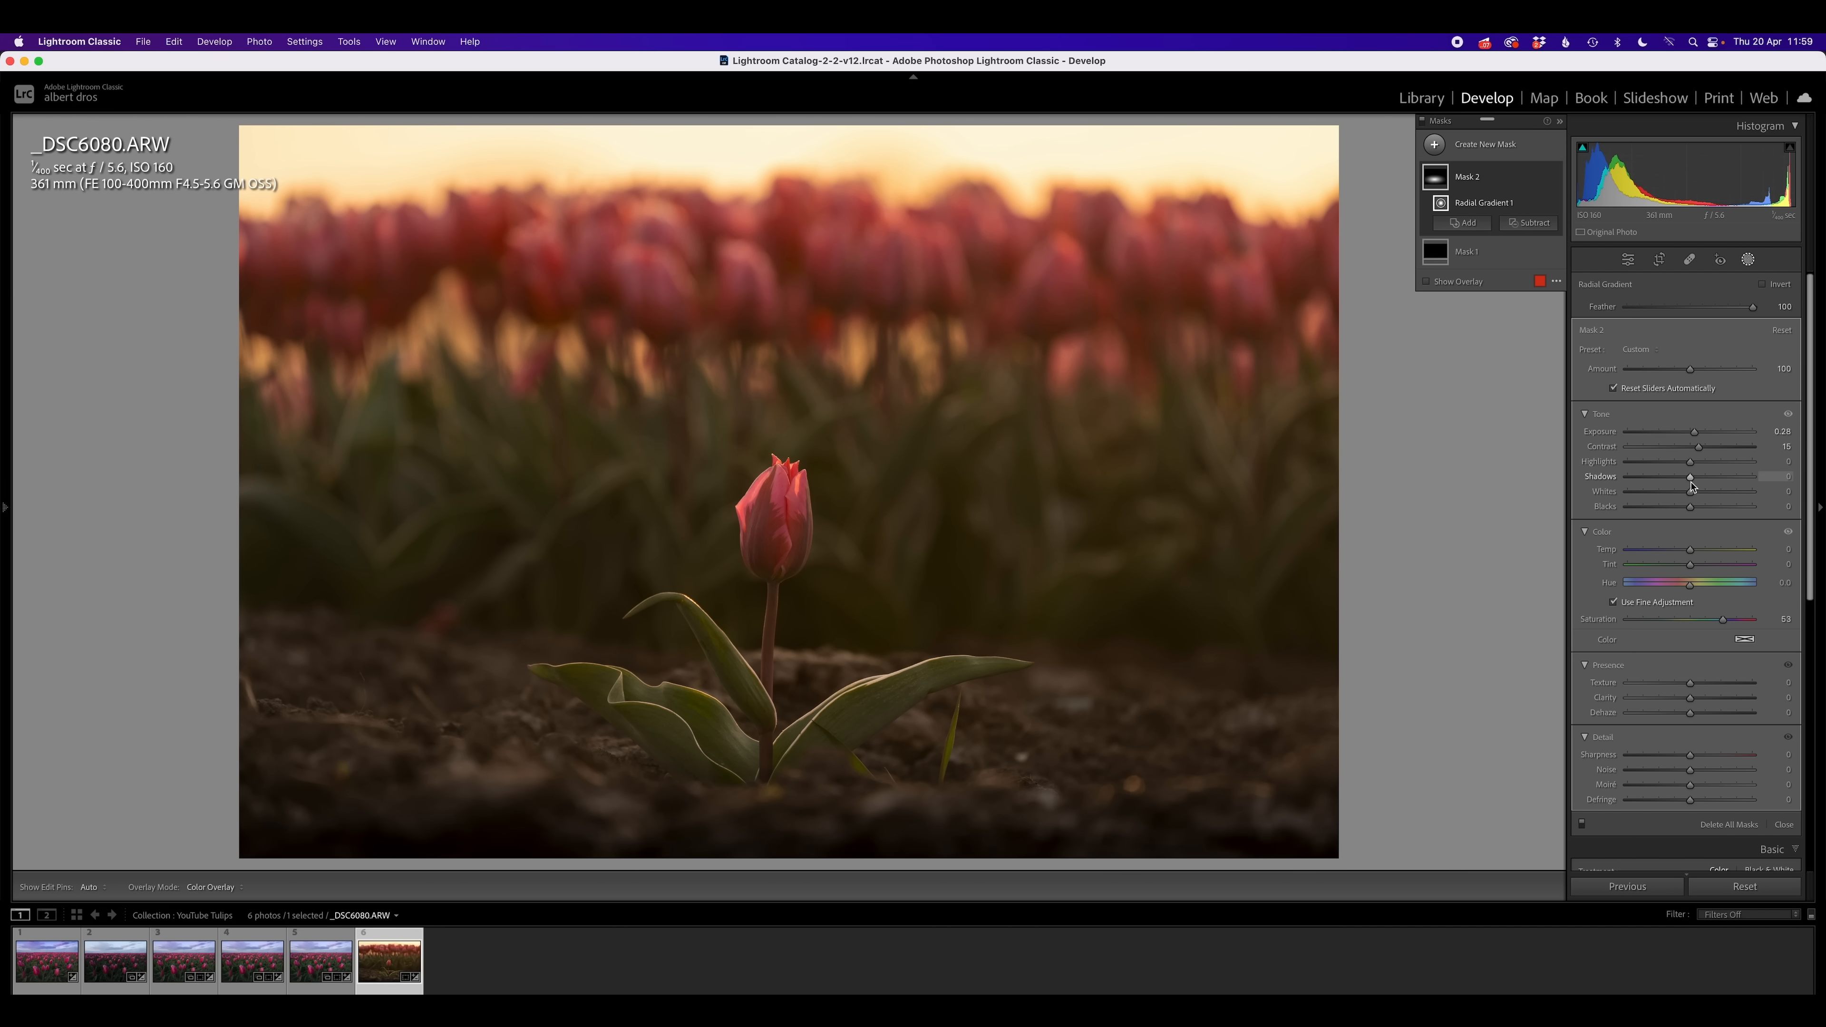
Warm the color temperature slightly in the current radial gradient mask and close masking
{"action": "left_click", "coordinate": [1690, 551]}
{"action": "left_click_drag", "start_coordinate": [1691, 554], "coordinate": [1694, 551]}
{"action": "left_click", "coordinate": [1747, 260]}
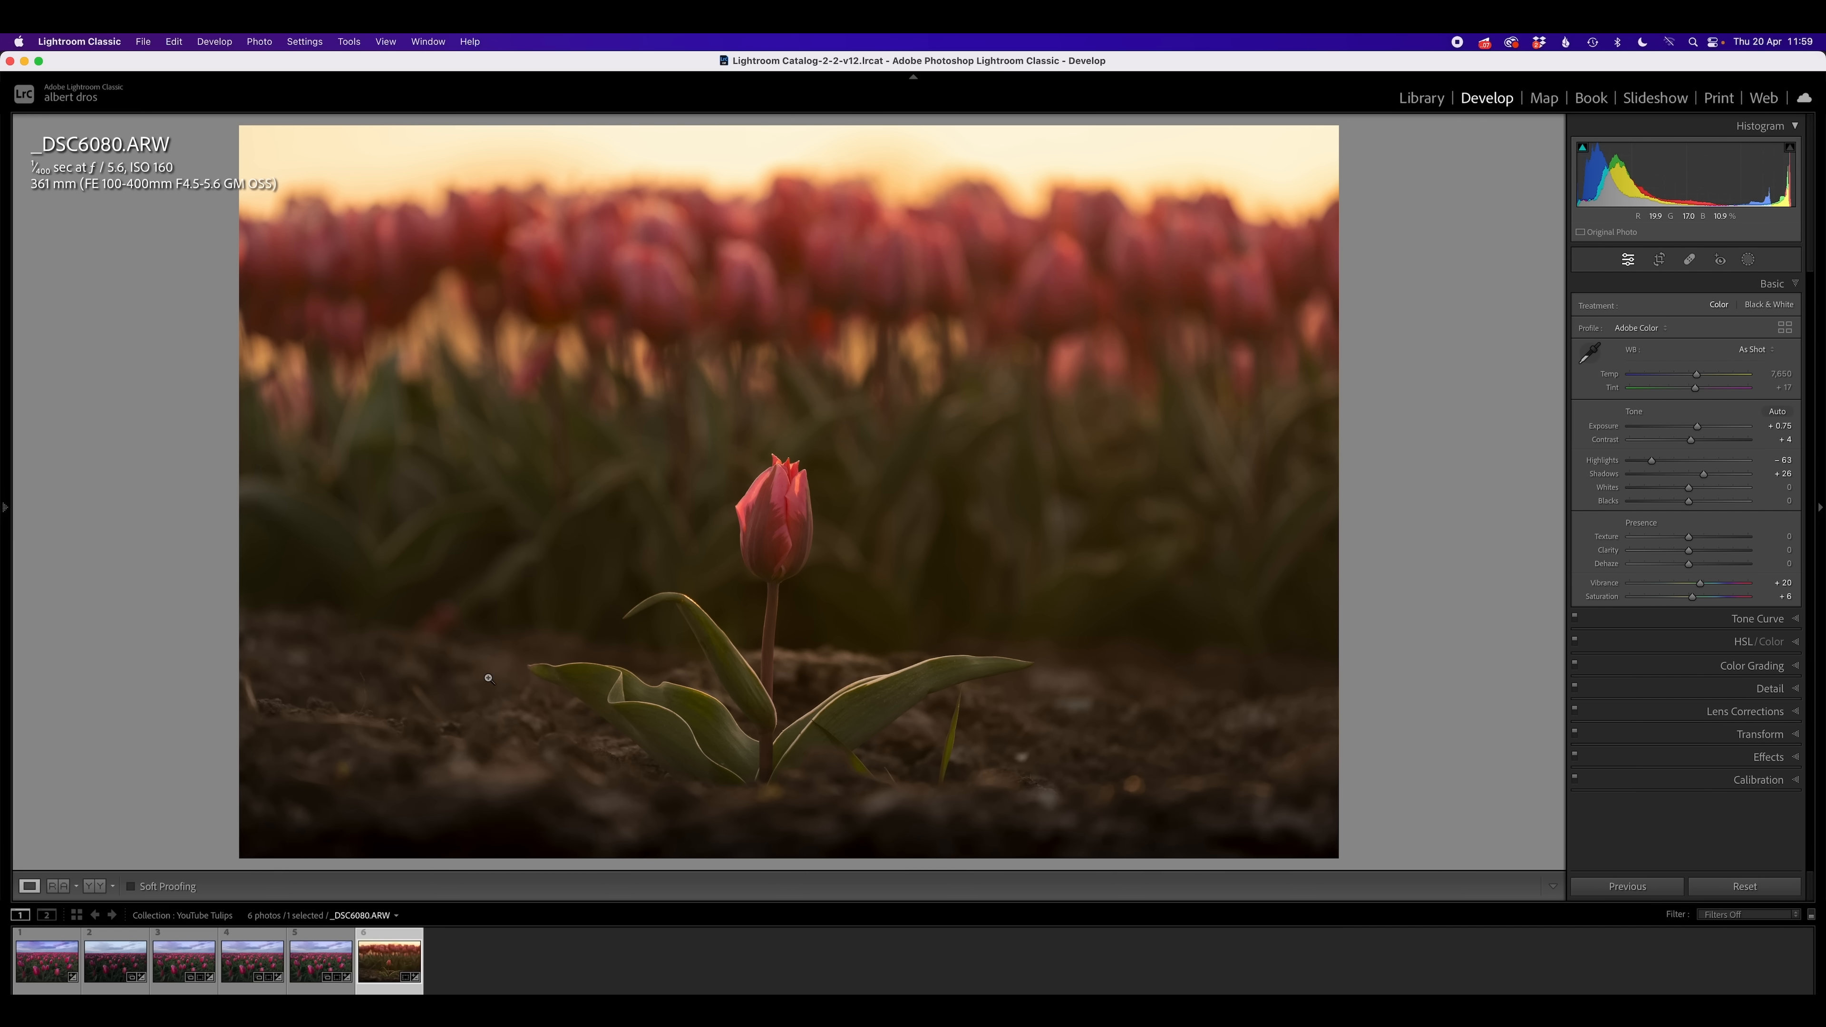
Add a radial gradient mask over the lone tulip's leaves with saturation 69, temperature −1 and tint −18
{"action": "left_click", "coordinate": [1747, 260]}
{"action": "left_click", "coordinate": [1434, 145]}
{"action": "left_click", "coordinate": [1488, 259]}
{"action": "left_click_drag", "start_coordinate": [772, 719], "coordinate": [1035, 784]}
{"action": "left_click_drag", "start_coordinate": [1689, 620], "coordinate": [1732, 620]}
{"action": "left_click_drag", "start_coordinate": [1690, 550], "coordinate": [1679, 566]}
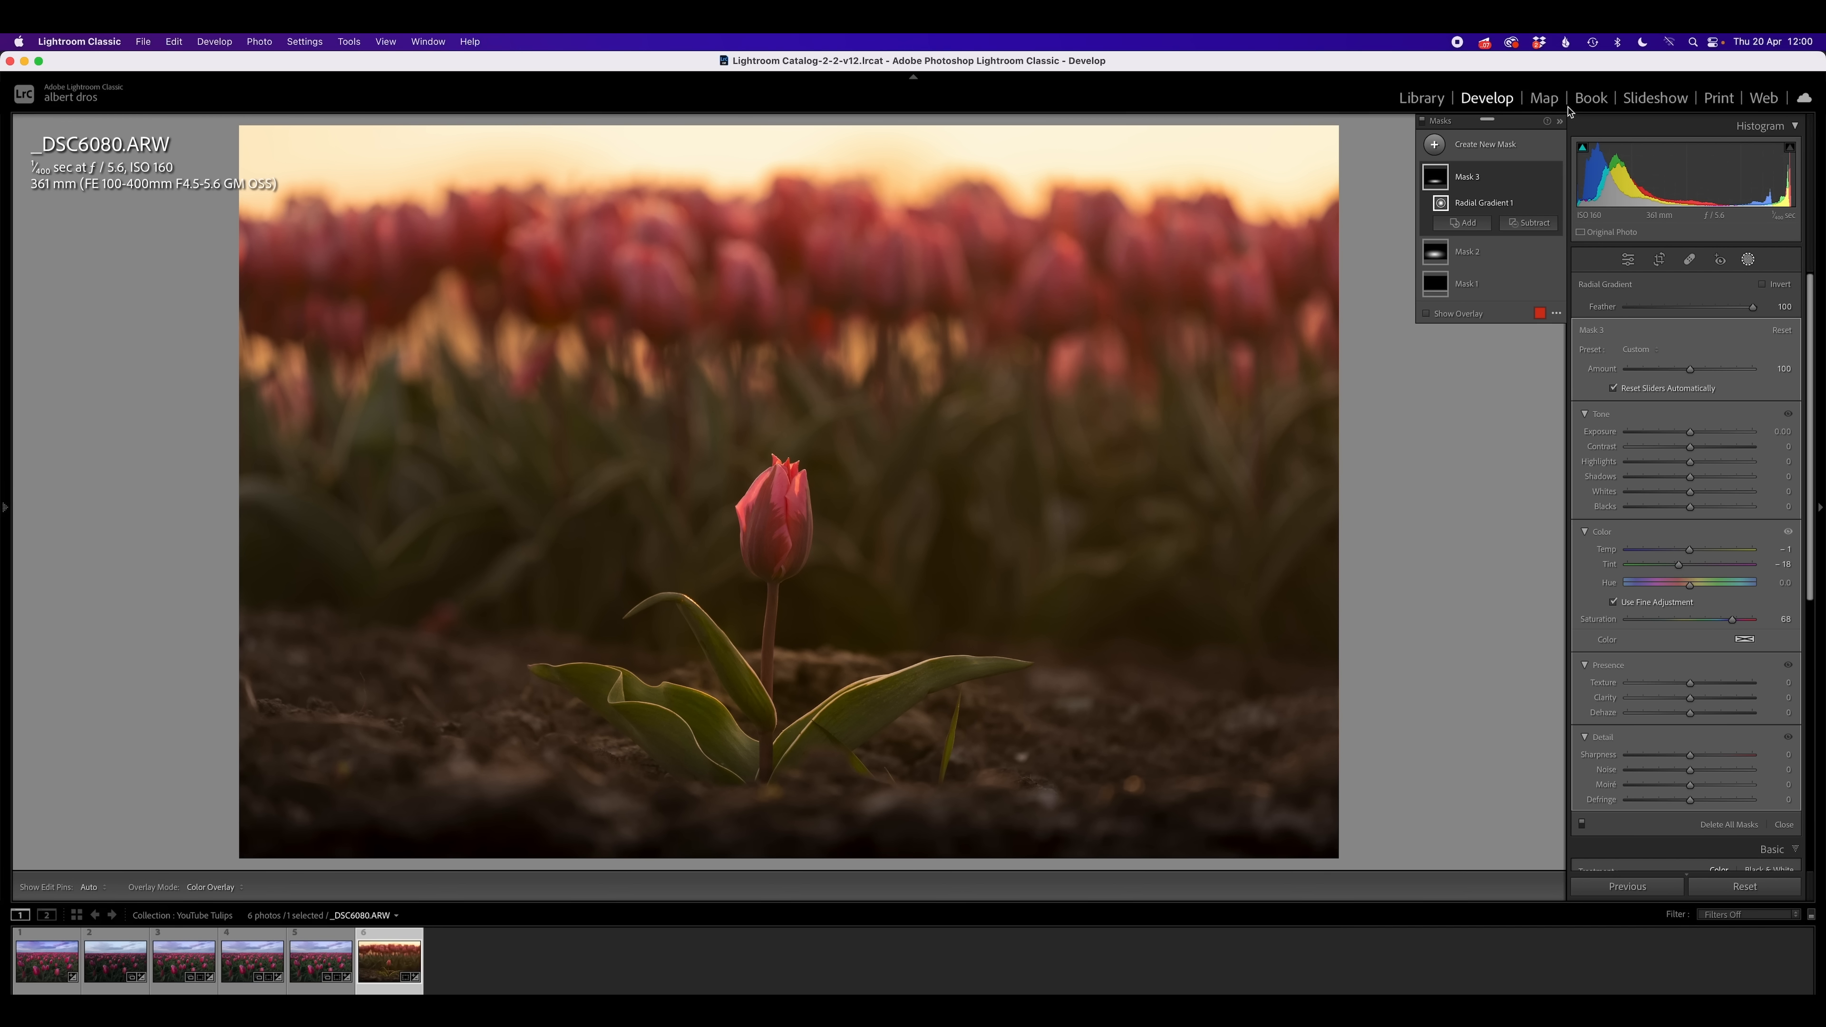
Subtract areas from the leaf mask around the tulip using a brush with flow 9, and close masking
{"action": "left_click", "coordinate": [1554, 179]}
{"action": "left_click", "coordinate": [1529, 223]}
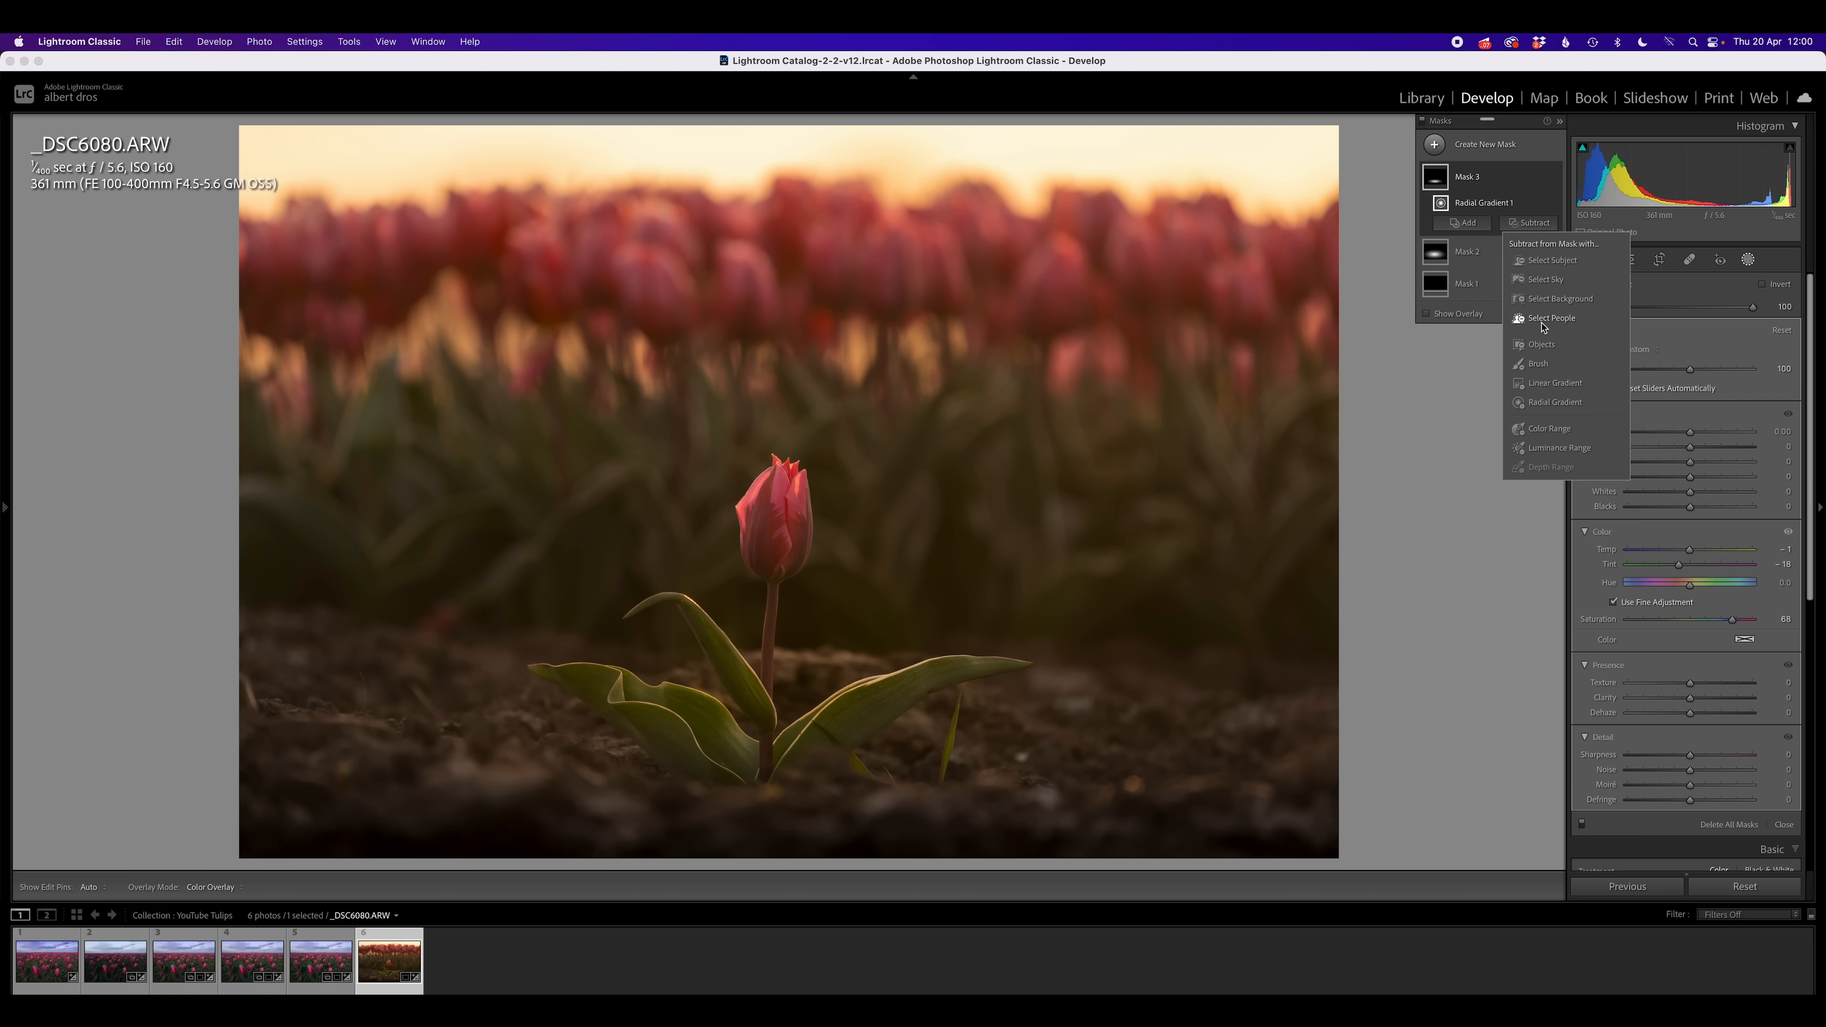
{"action": "left_click", "coordinate": [1534, 348]}
{"action": "key", "text": "h"}
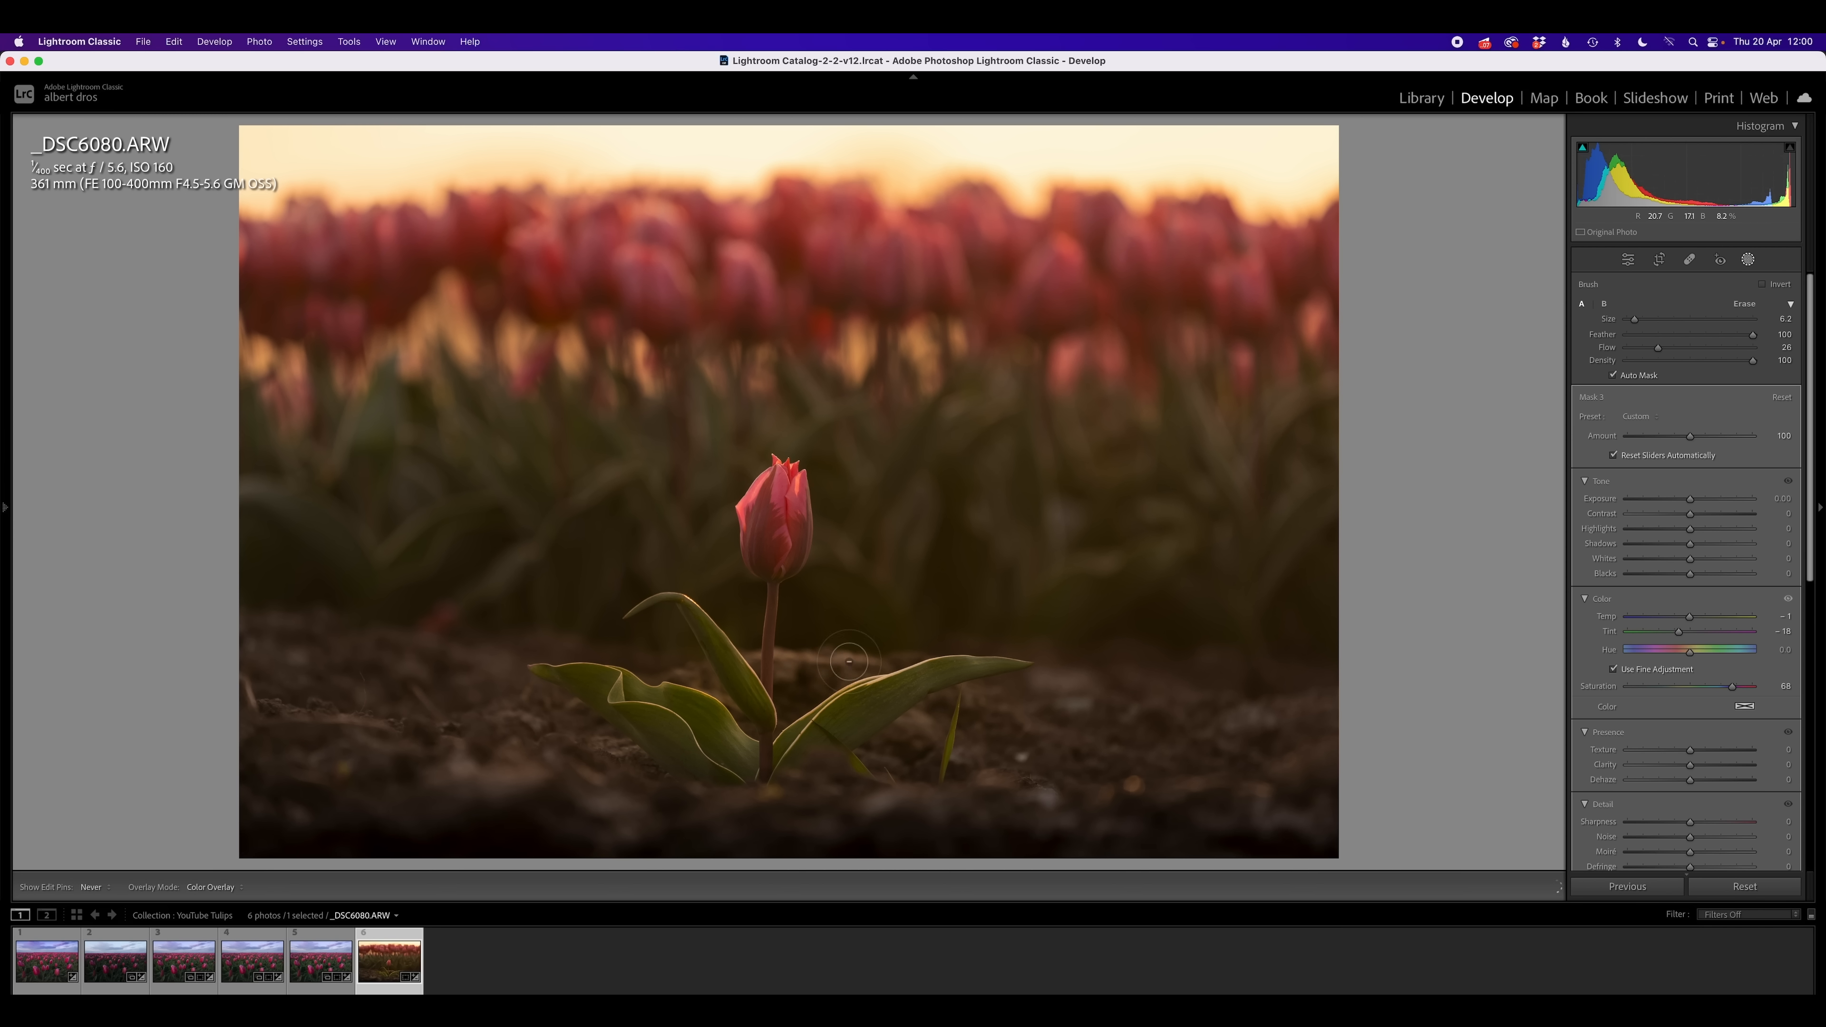
{"action": "left_click_drag", "start_coordinate": [1658, 348], "coordinate": [1635, 348]}
{"action": "key", "text": "h"}
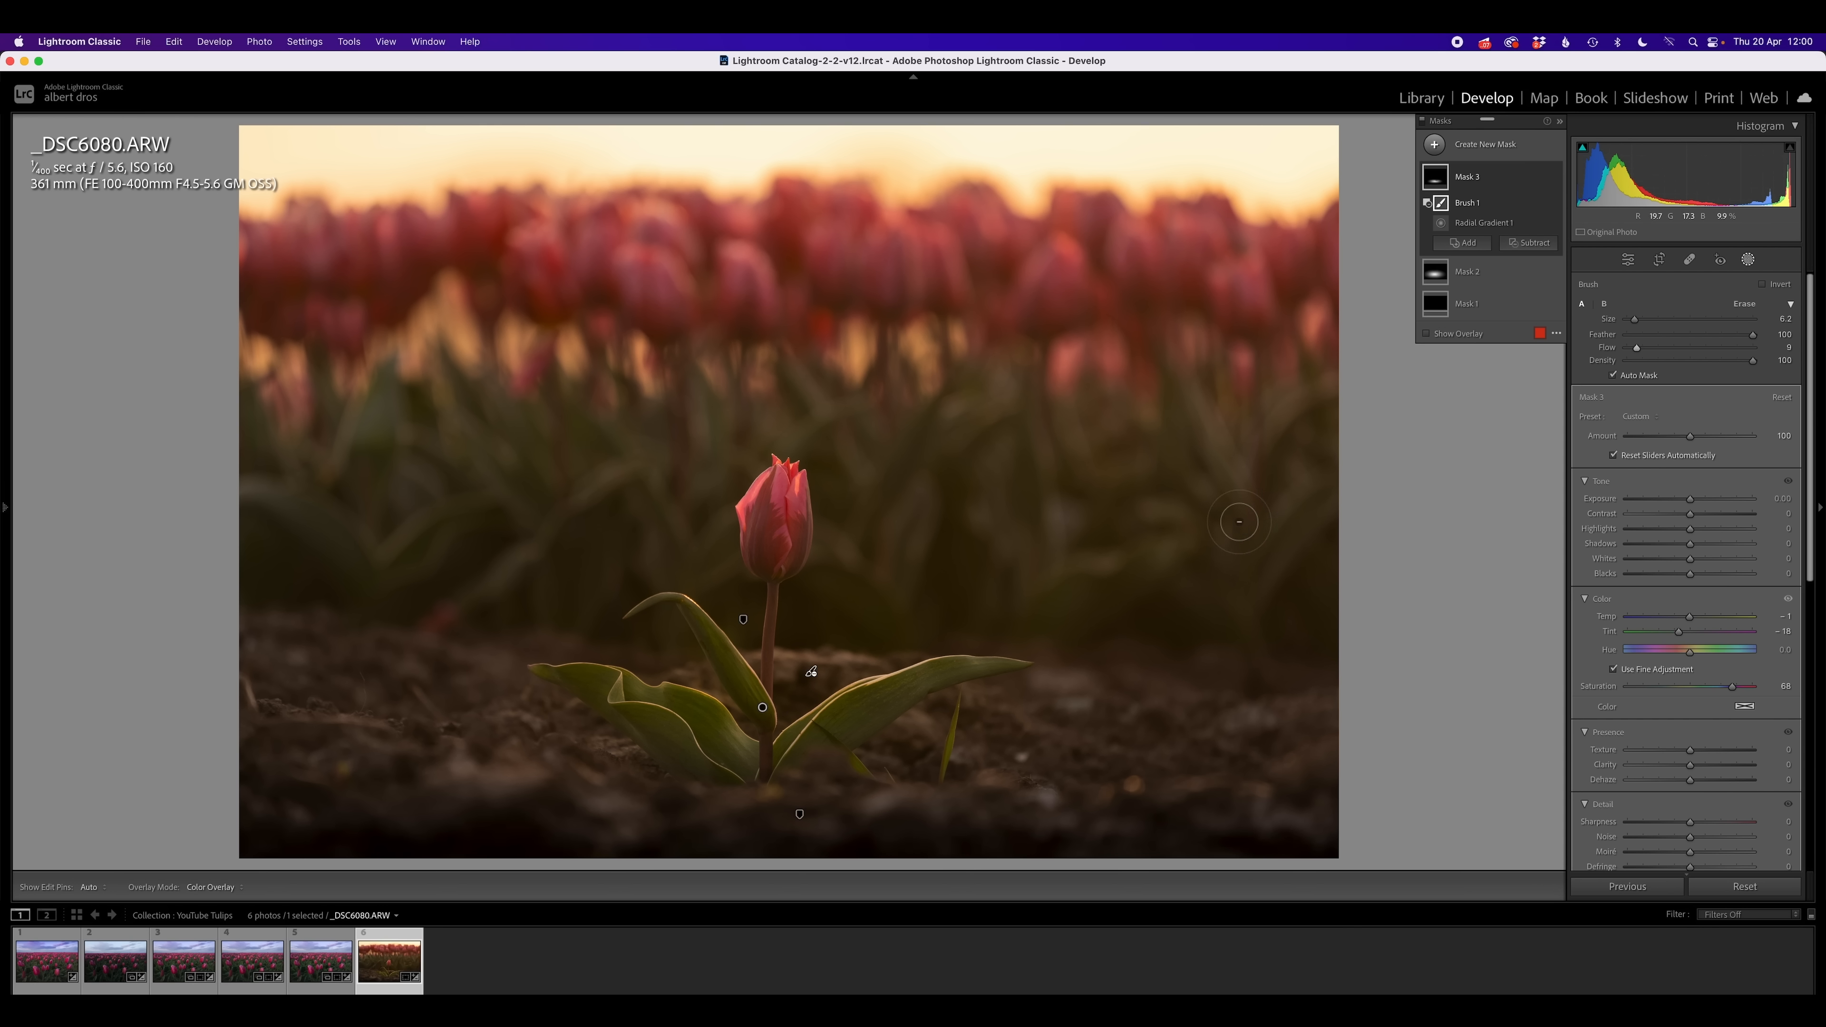
{"action": "key", "text": "shift+w"}
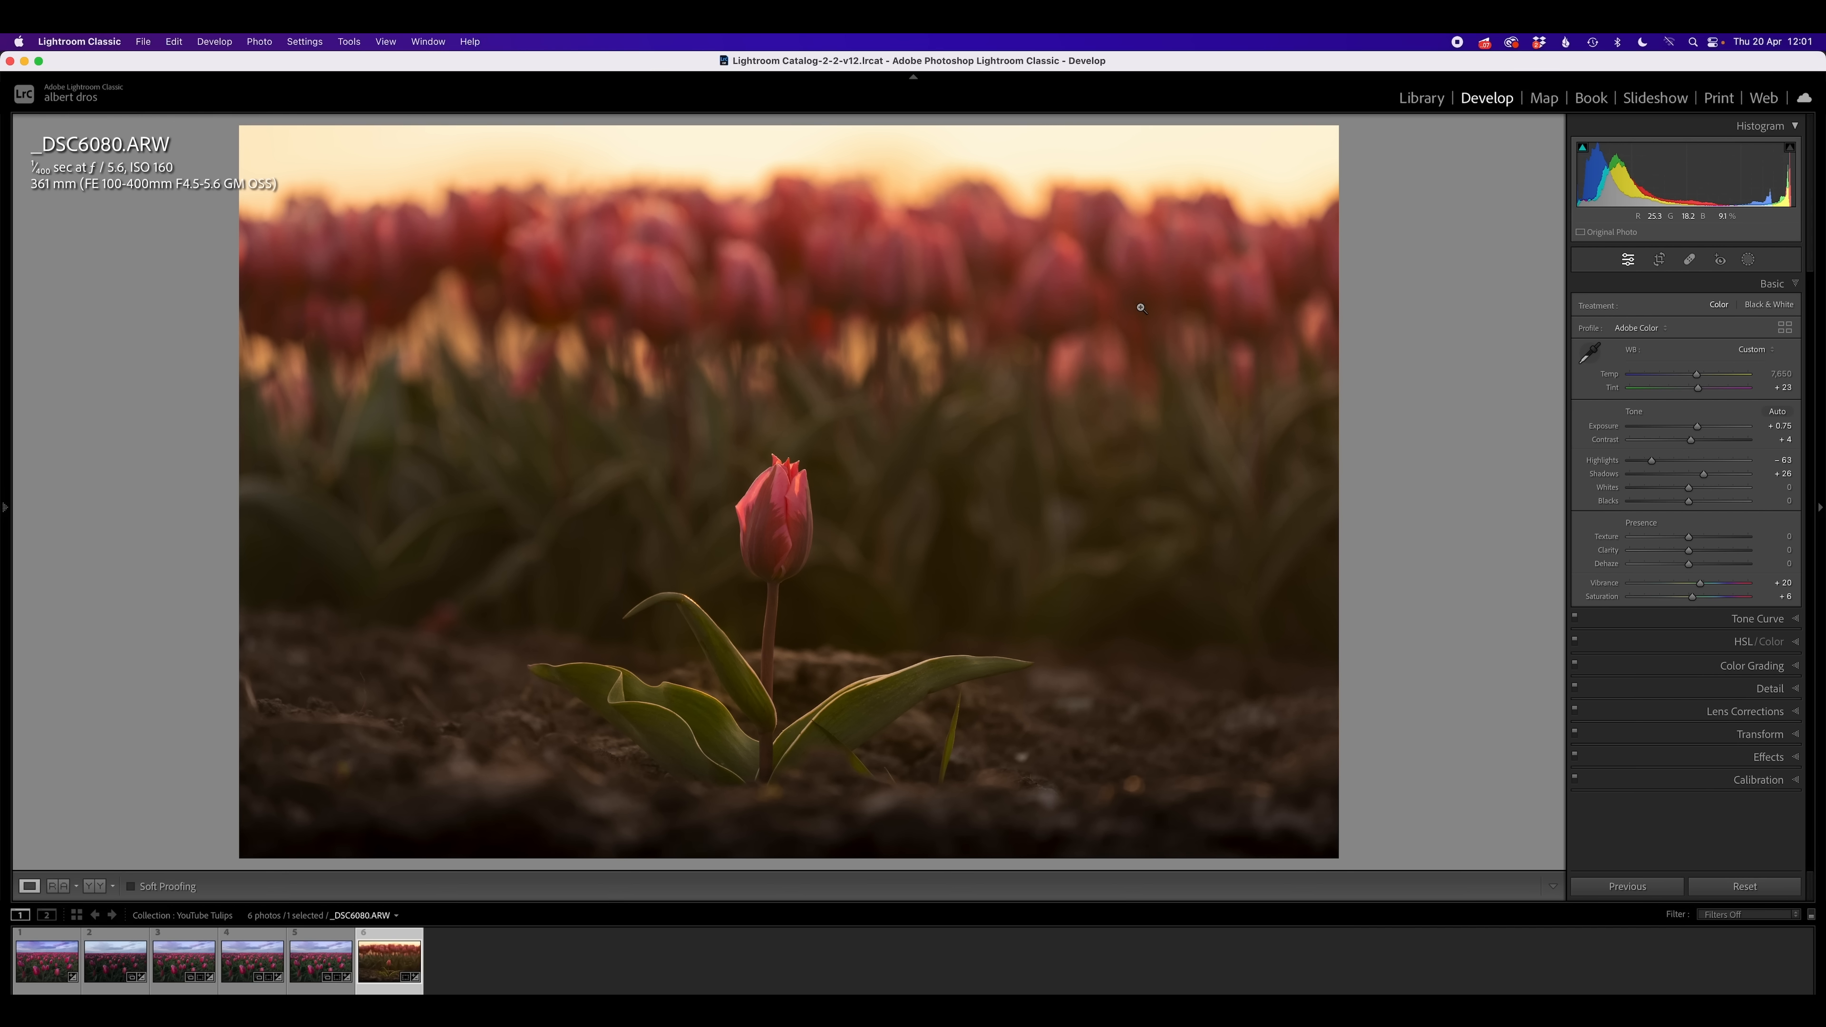
Add a radial gradient mask over the sky and blurred tulips with dehaze −66 and exposure −0.65
{"action": "key", "text": "shift+m"}
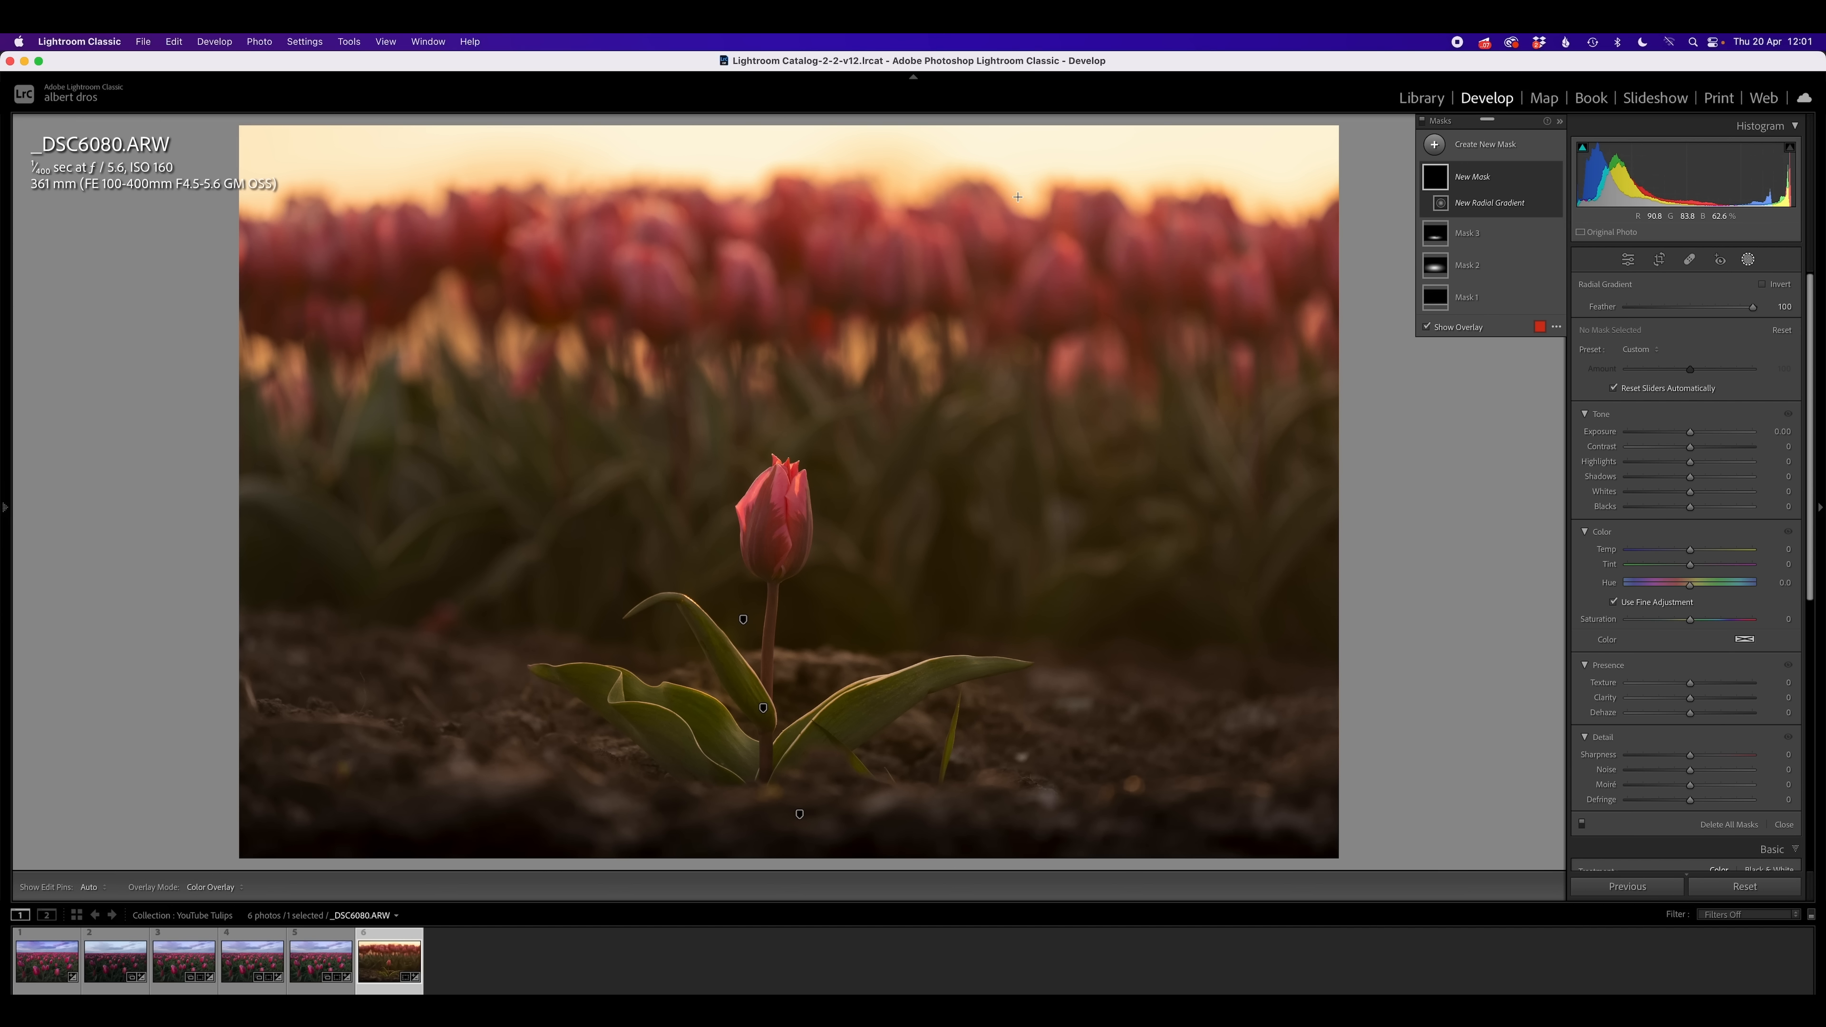
{"action": "left_click_drag", "start_coordinate": [1006, 189], "coordinate": [1556, 363]}
{"action": "left_click_drag", "start_coordinate": [1193, 253], "coordinate": [1222, 246]}
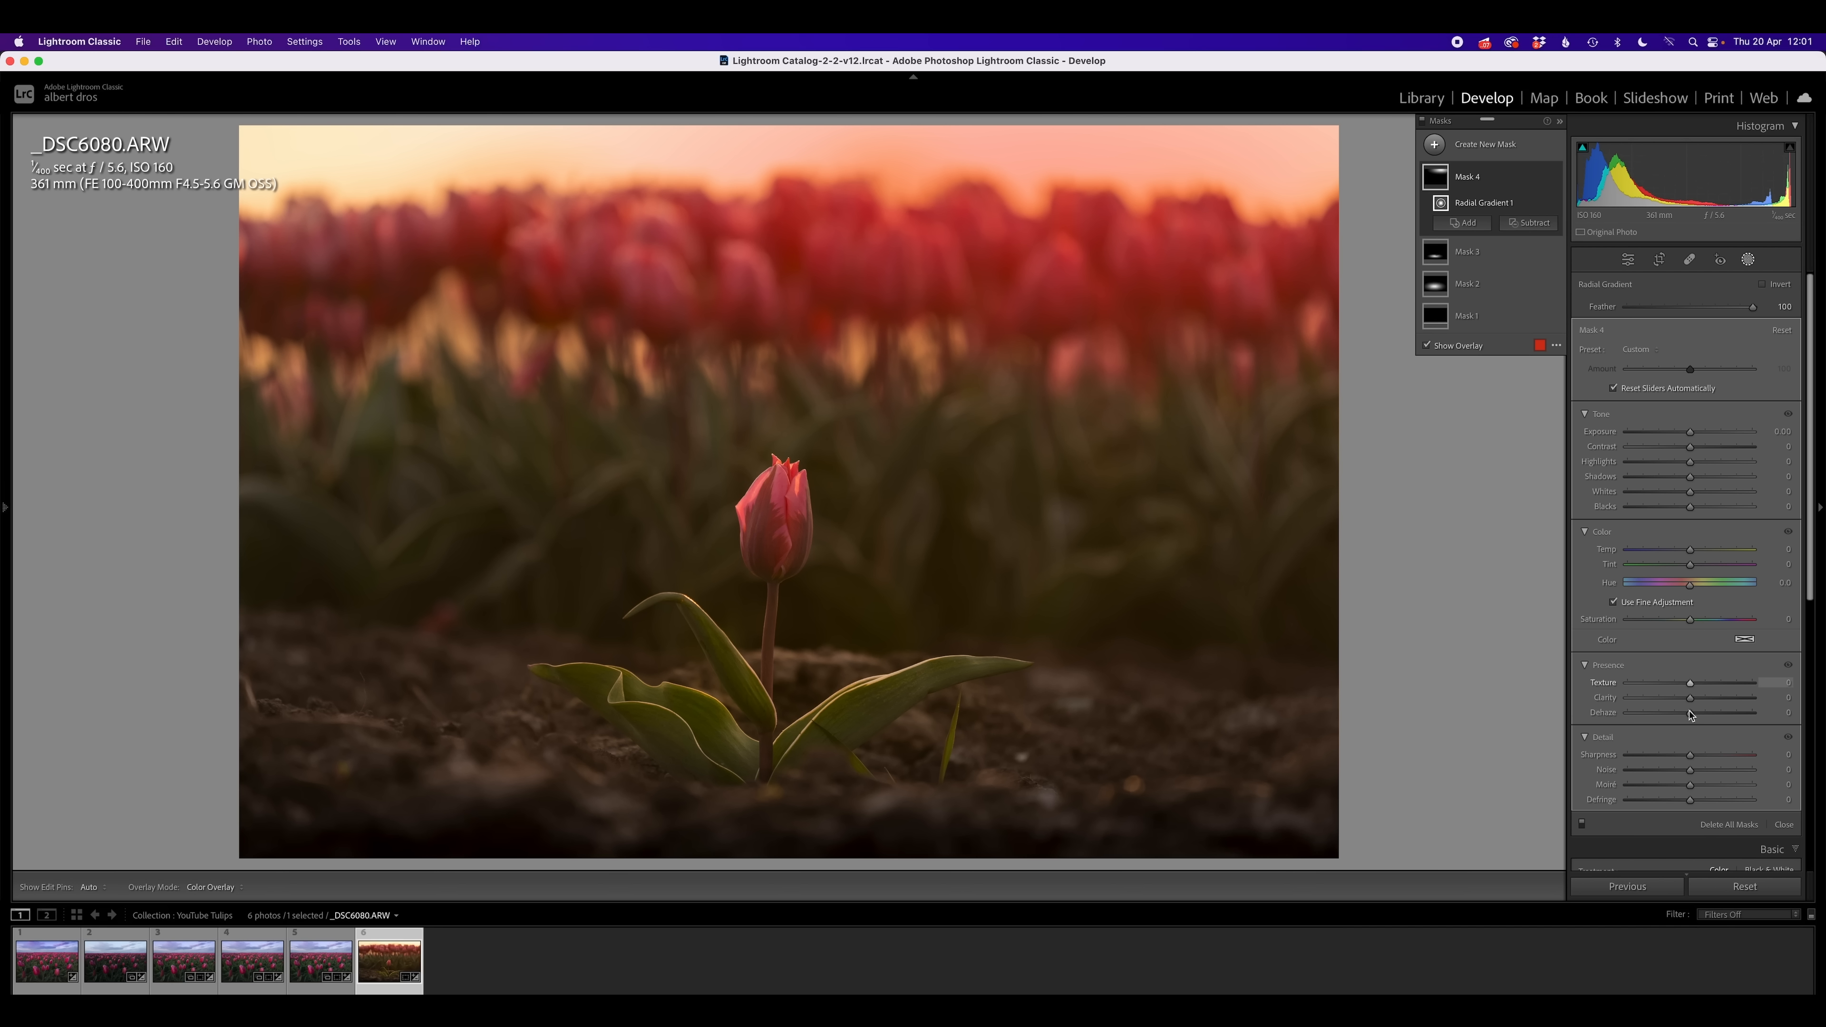
{"action": "left_click_drag", "start_coordinate": [1690, 714], "coordinate": [1652, 711]}
{"action": "left_click_drag", "start_coordinate": [1690, 431], "coordinate": [1679, 432]}
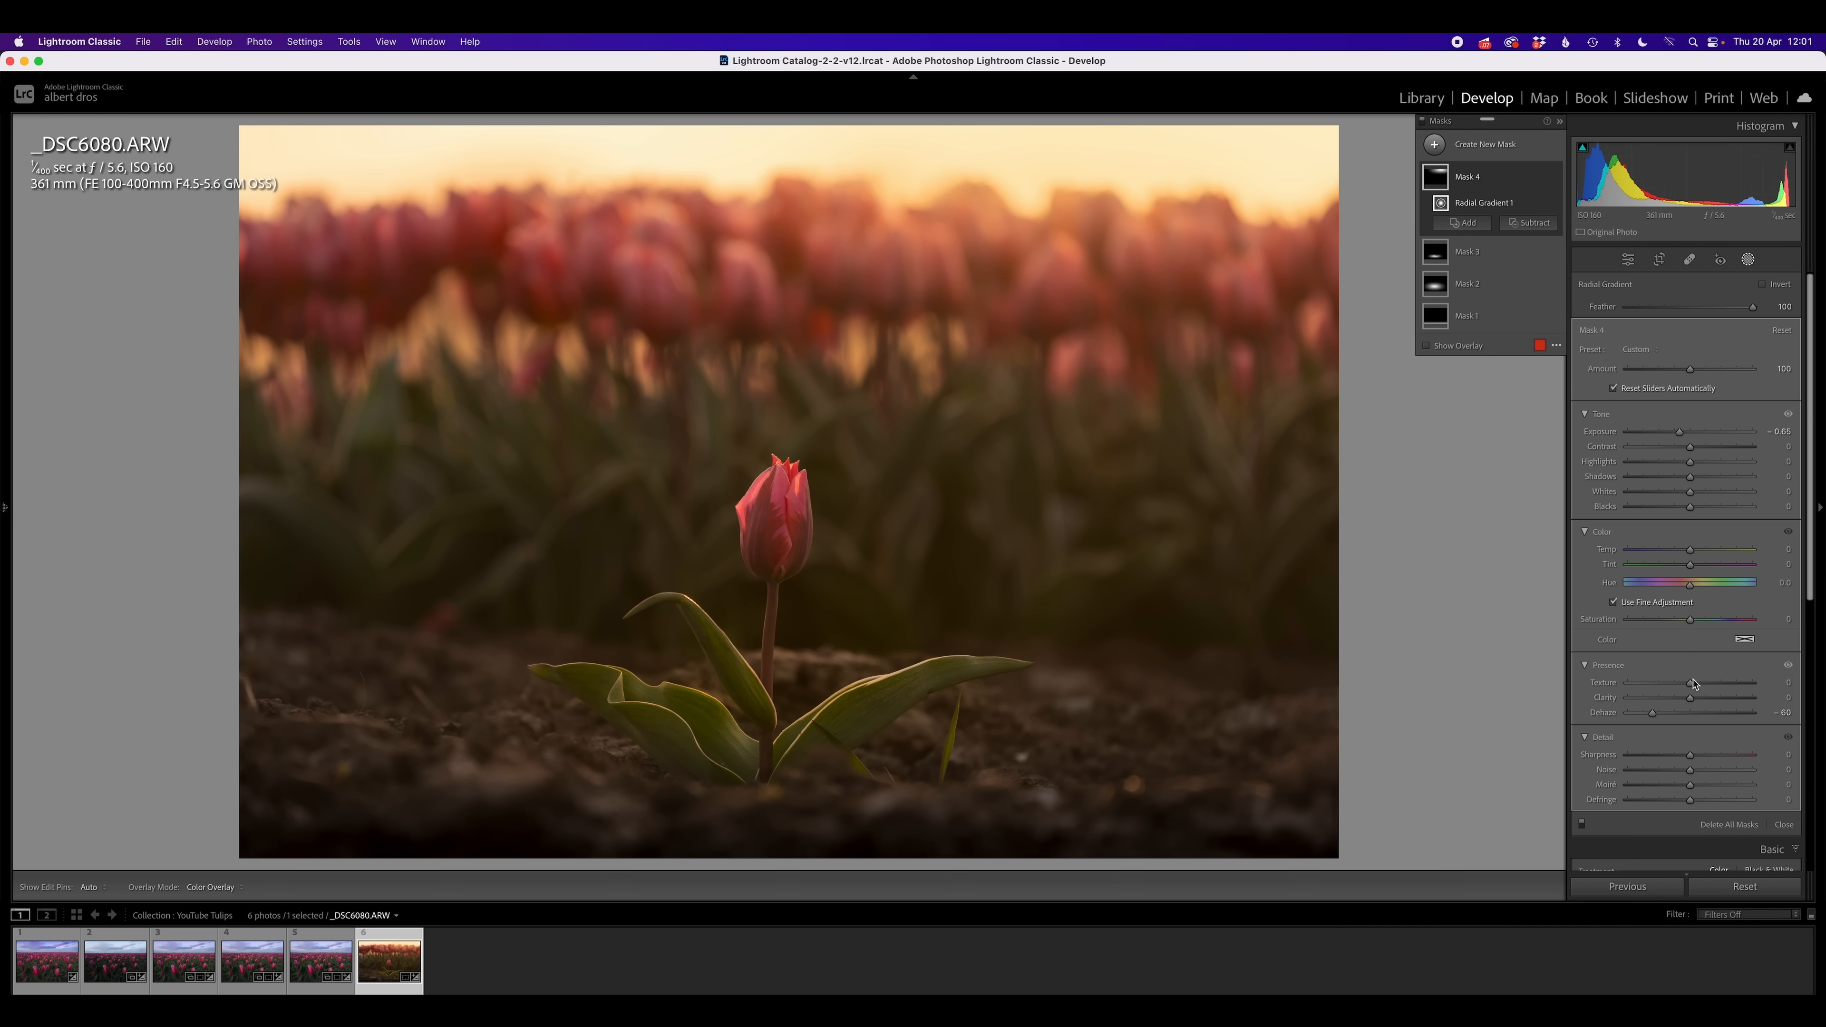
{"action": "left_click_drag", "start_coordinate": [1651, 712], "coordinate": [1648, 713]}
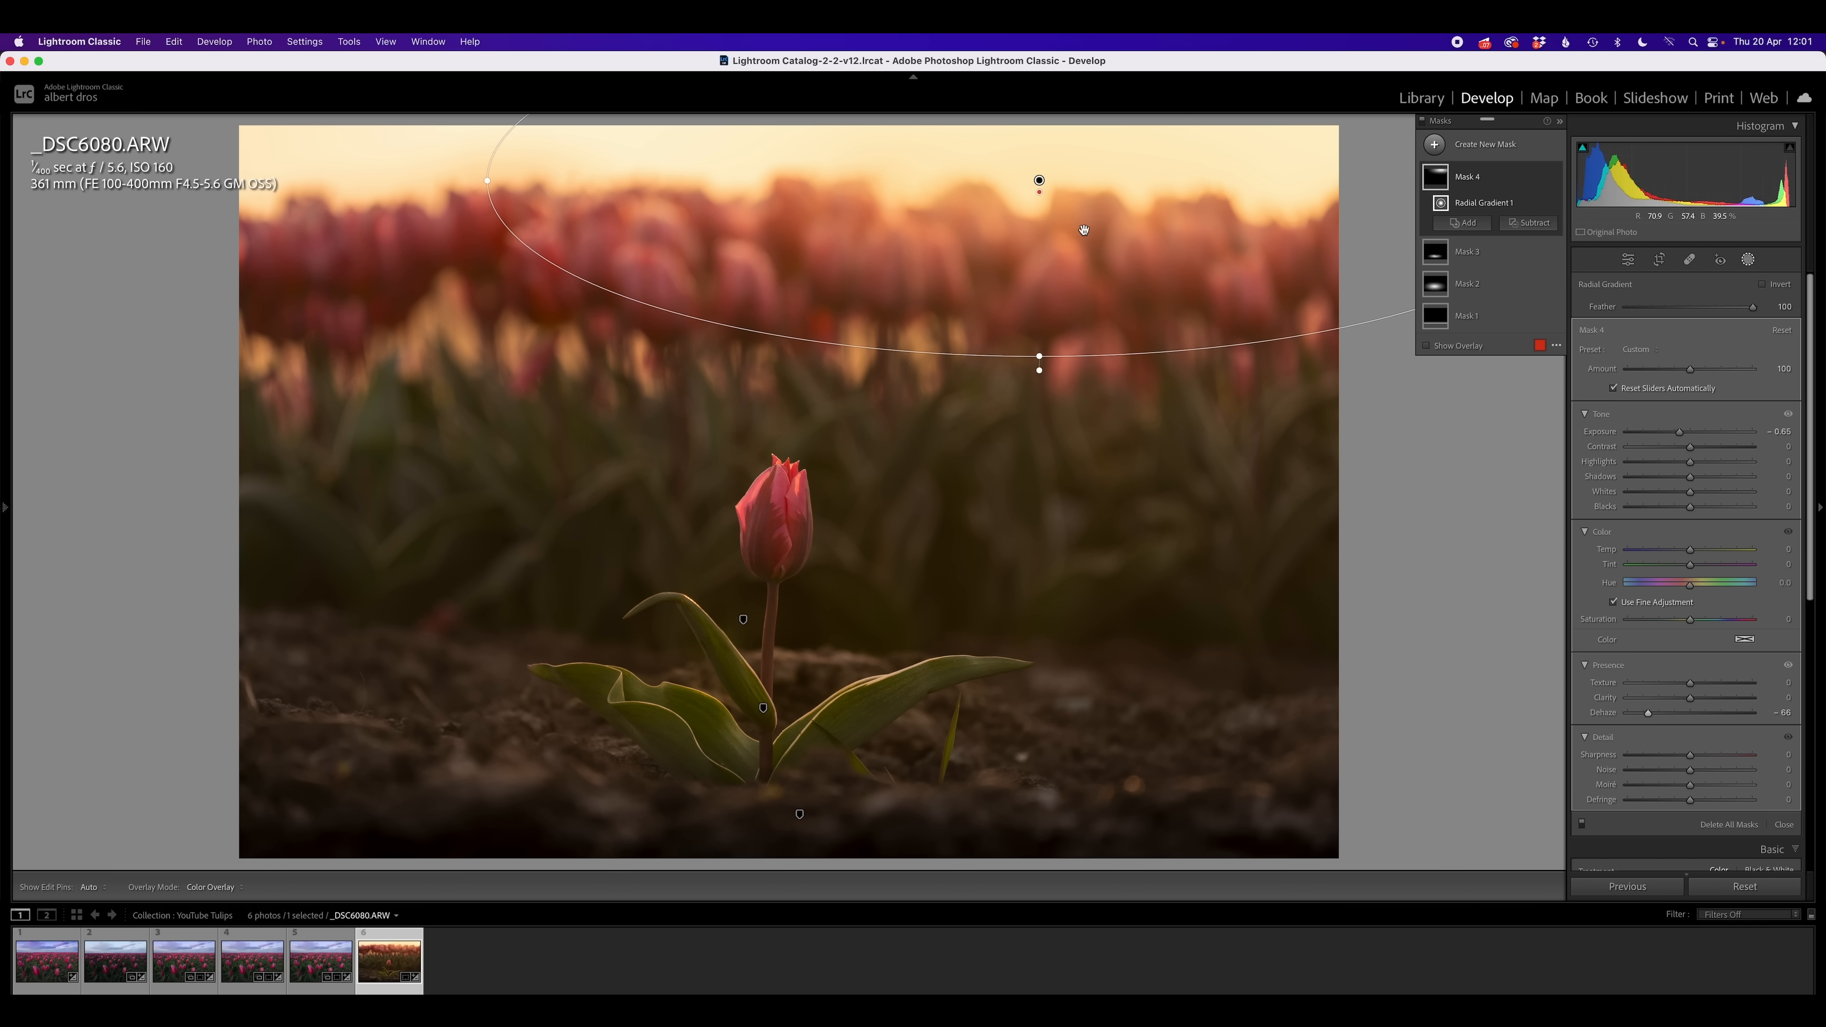
Shift the sky's radial gradient toward the right side of the photo and set its highlights to −12
{"action": "left_click_drag", "start_coordinate": [480, 174], "coordinate": [28, 180]}
{"action": "key", "text": "super+z"}
{"action": "left_click_drag", "start_coordinate": [932, 258], "coordinate": [1039, 279]}
{"action": "mouse_move", "coordinate": [1147, 385]}
{"action": "left_mouse_down"}
{"action": "mouse_move", "coordinate": [1145, 462]}
{"action": "mouse_move", "coordinate": [1145, 404]}
{"action": "left_mouse_up"}
{"action": "left_click_drag", "start_coordinate": [1181, 309], "coordinate": [1181, 309]}
{"action": "mouse_move", "coordinate": [1690, 462]}
{"action": "left_mouse_down"}
{"action": "mouse_move", "coordinate": [1646, 464]}
{"action": "mouse_move", "coordinate": [1682, 461]}
{"action": "left_mouse_up"}
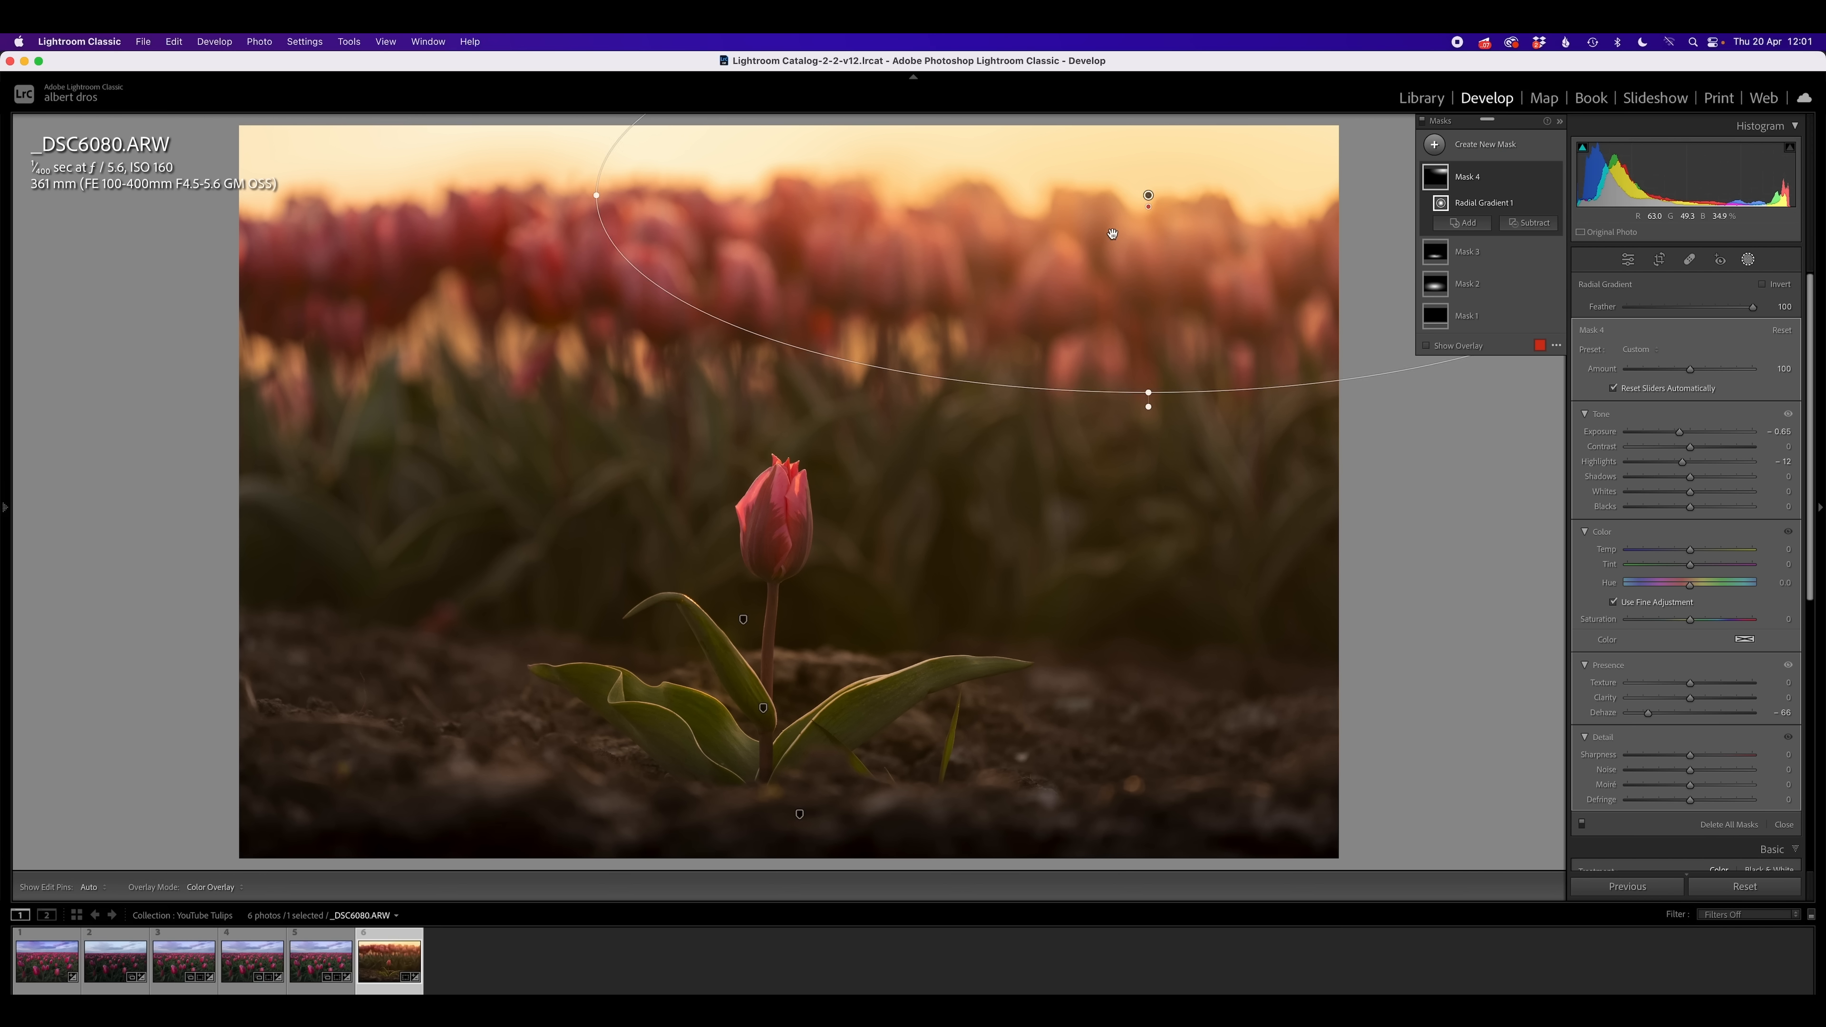
Widen the sky's radial gradient beyond the full photo width and center it over the top of the frame
{"action": "key", "text": "super+minus"}
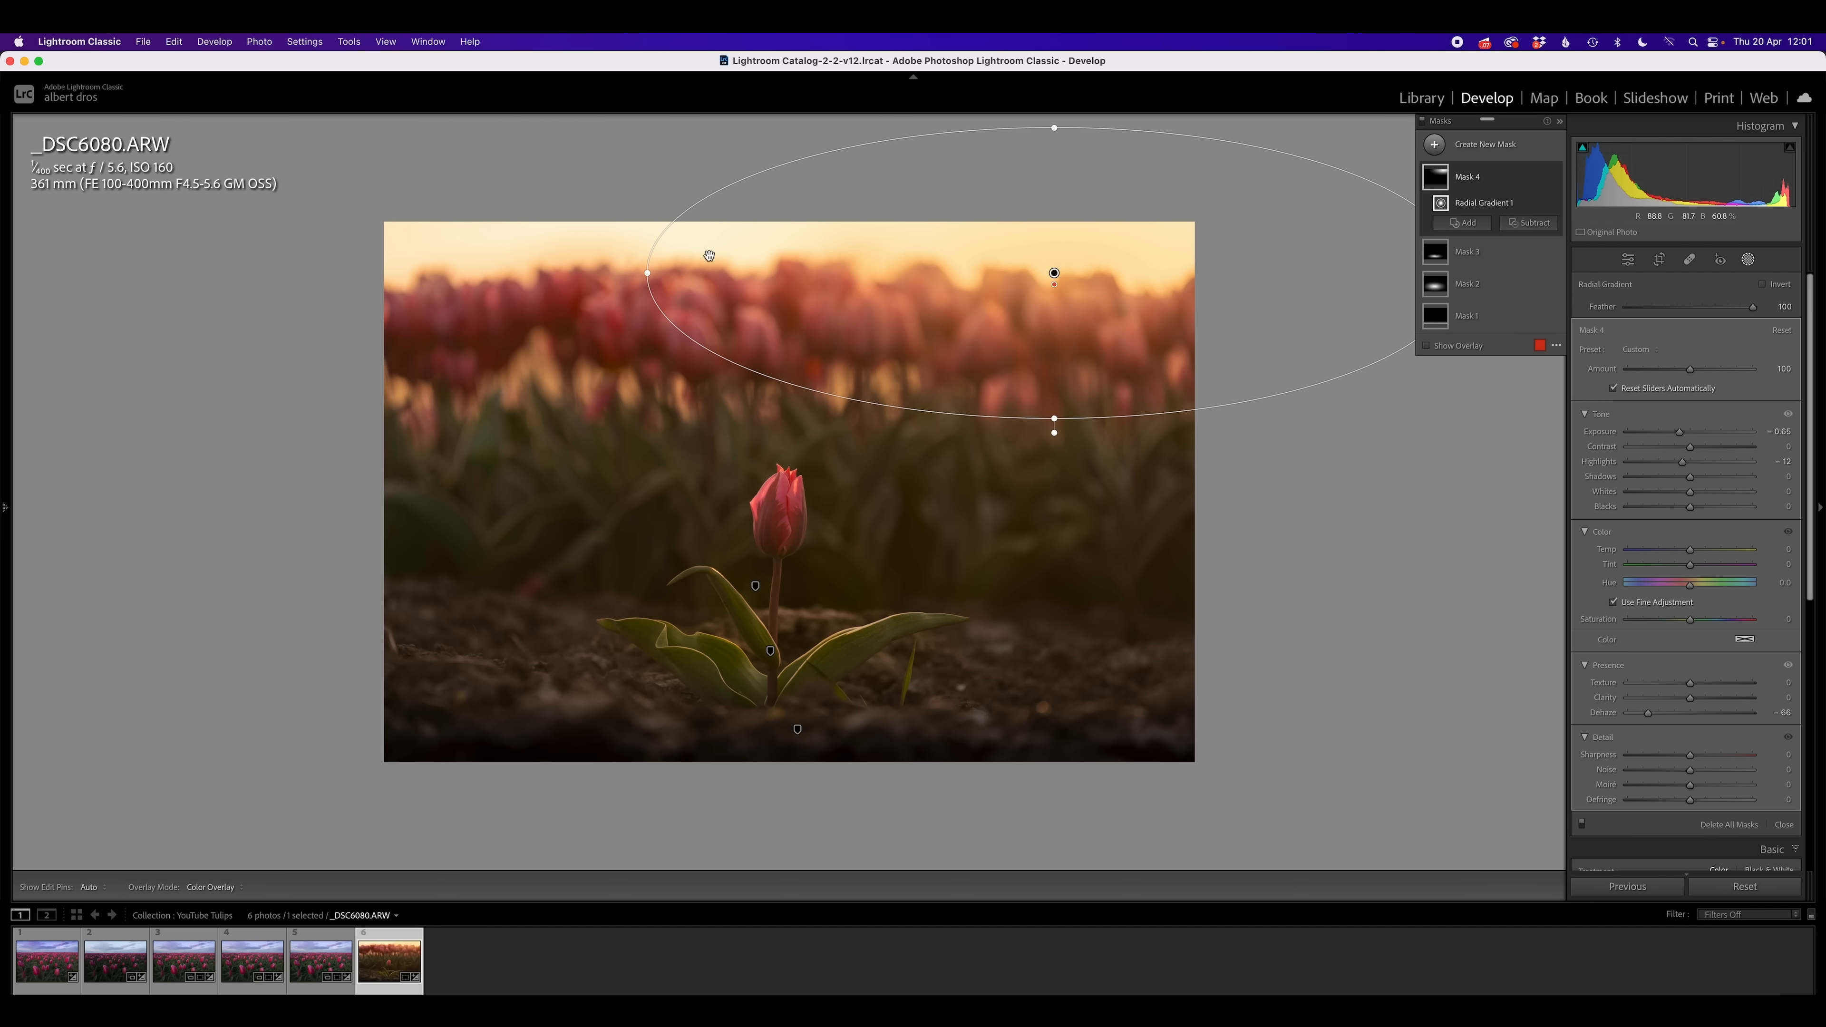
{"action": "left_click_drag", "start_coordinate": [647, 272], "coordinate": [308, 237]}
{"action": "left_click_drag", "start_coordinate": [1054, 274], "coordinate": [945, 281]}
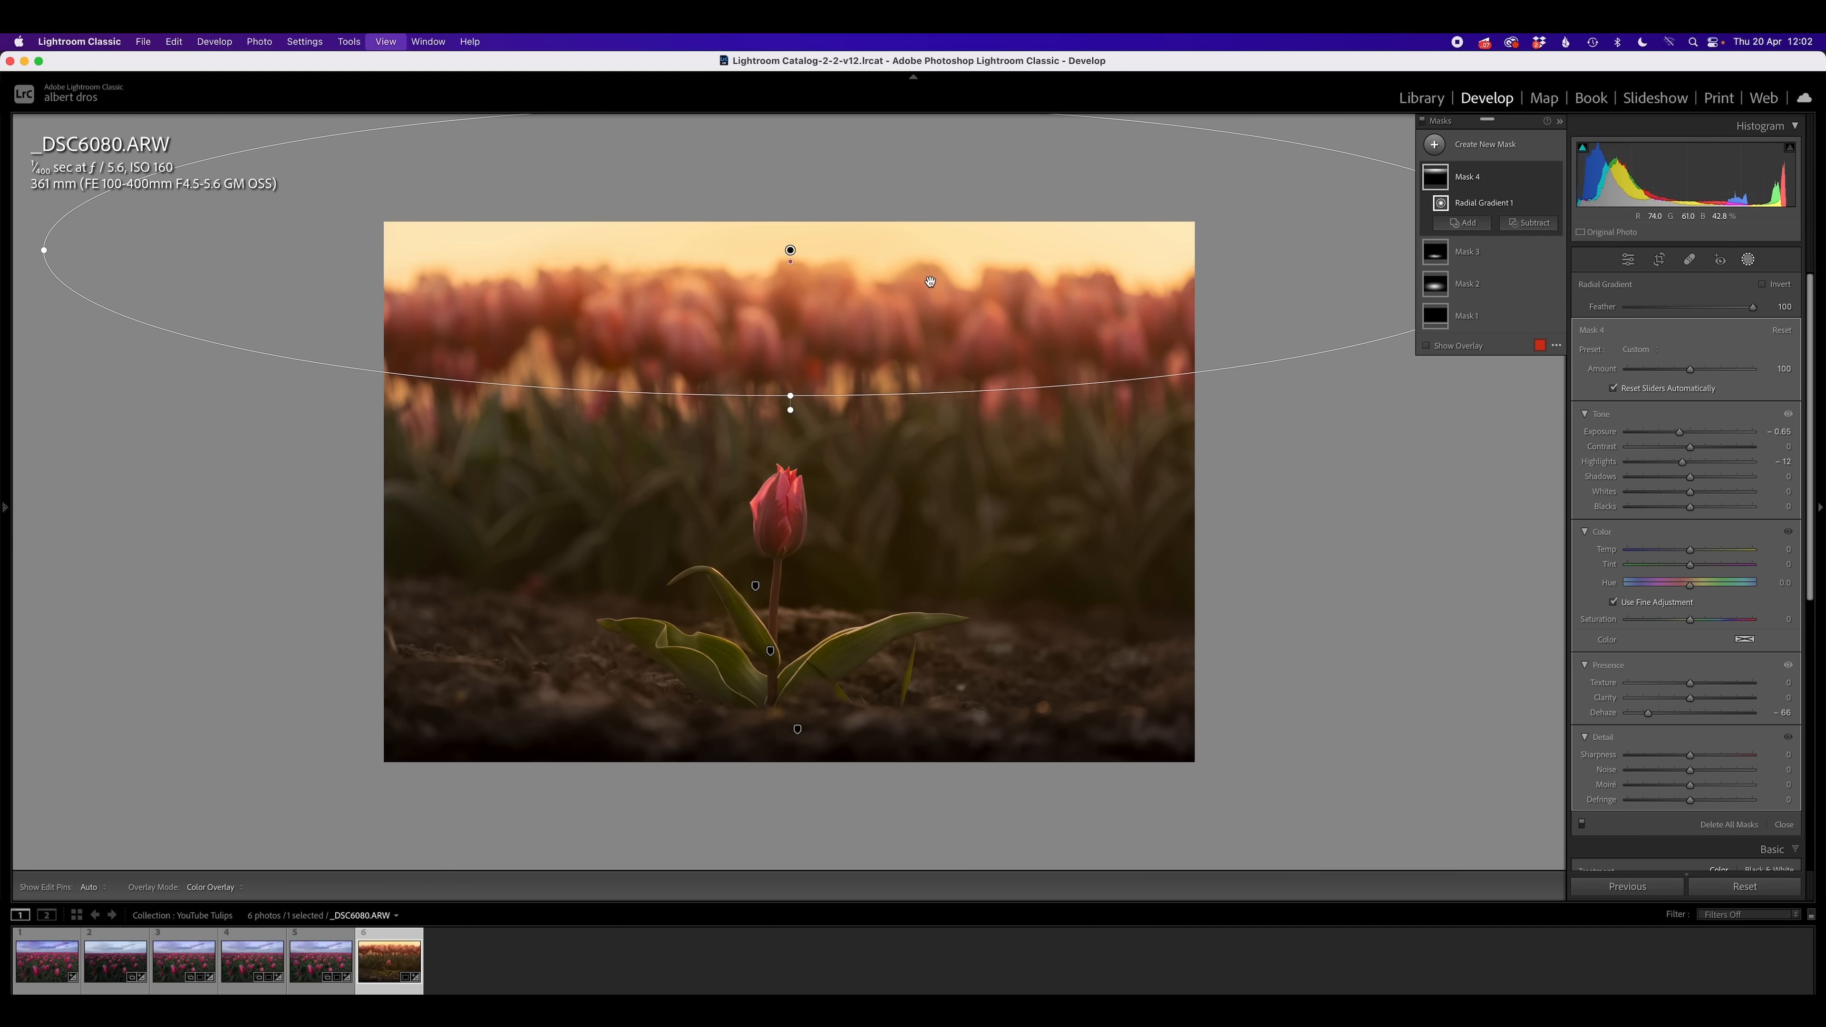
{"action": "key", "text": "super+minus"}
{"action": "mouse_move", "coordinate": [788, 297]}
{"action": "left_mouse_down"}
{"action": "mouse_move", "coordinate": [787, 263]}
{"action": "mouse_move", "coordinate": [787, 287]}
{"action": "left_mouse_up"}
{"action": "left_click_drag", "start_coordinate": [889, 403], "coordinate": [878, 397]}
Close masking, fit the photo to the view and set the overall exposure to +0.80
{"action": "key", "text": "Escape"}
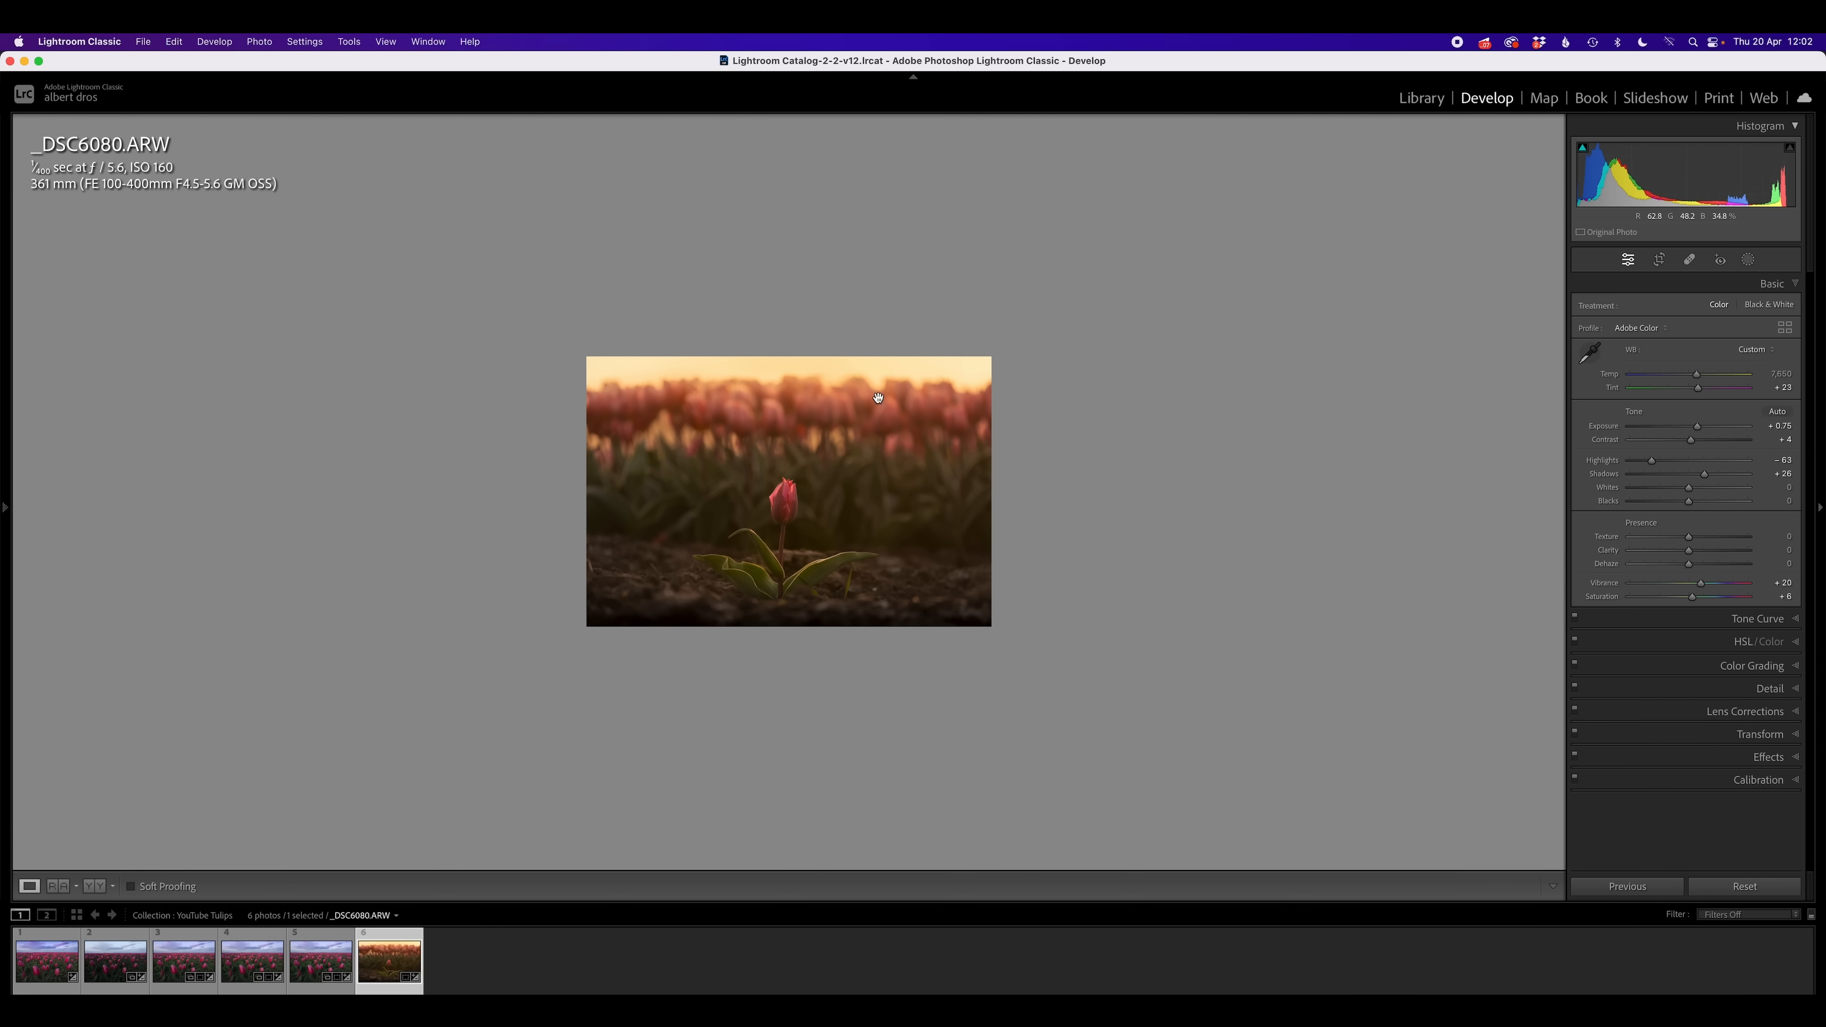
{"action": "left_click", "coordinate": [878, 398]}
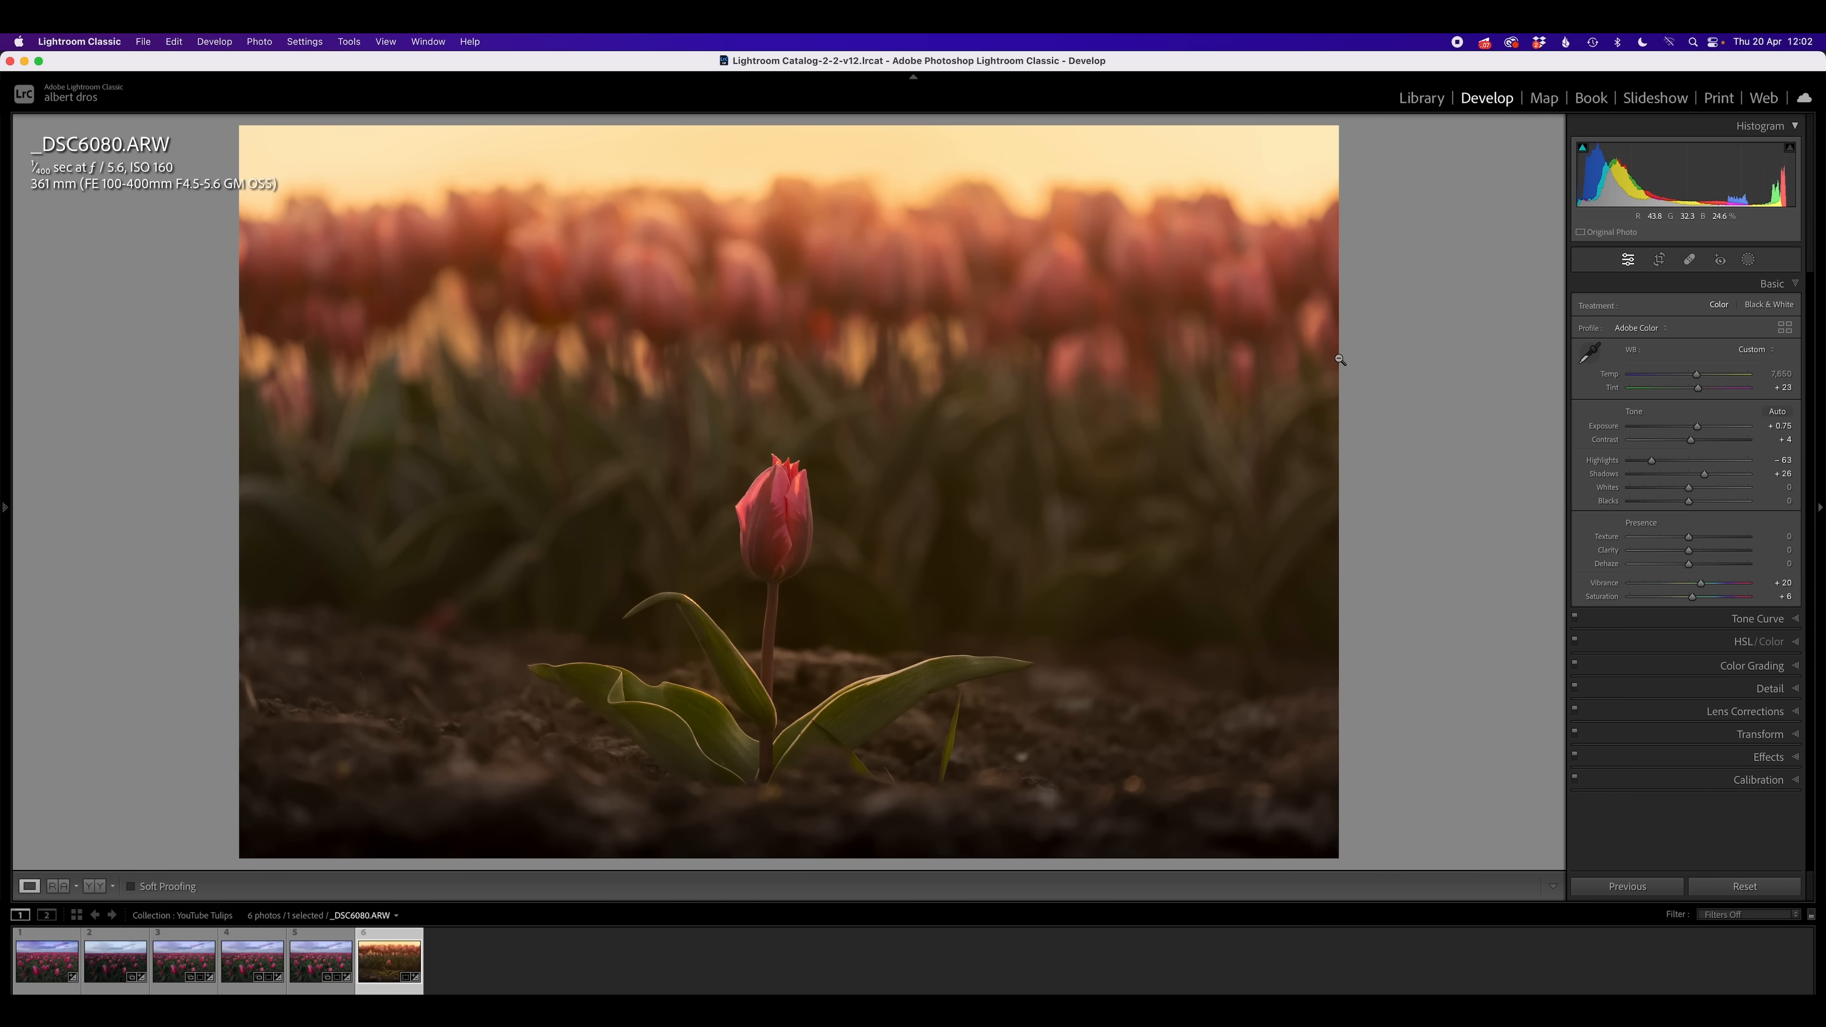
{"action": "left_click_drag", "start_coordinate": [1696, 426], "coordinate": [1697, 427]}
Add another radial gradient mask over the sky's right side with exposure 0.30 and dehaze −17
{"action": "key", "text": "shift+m"}
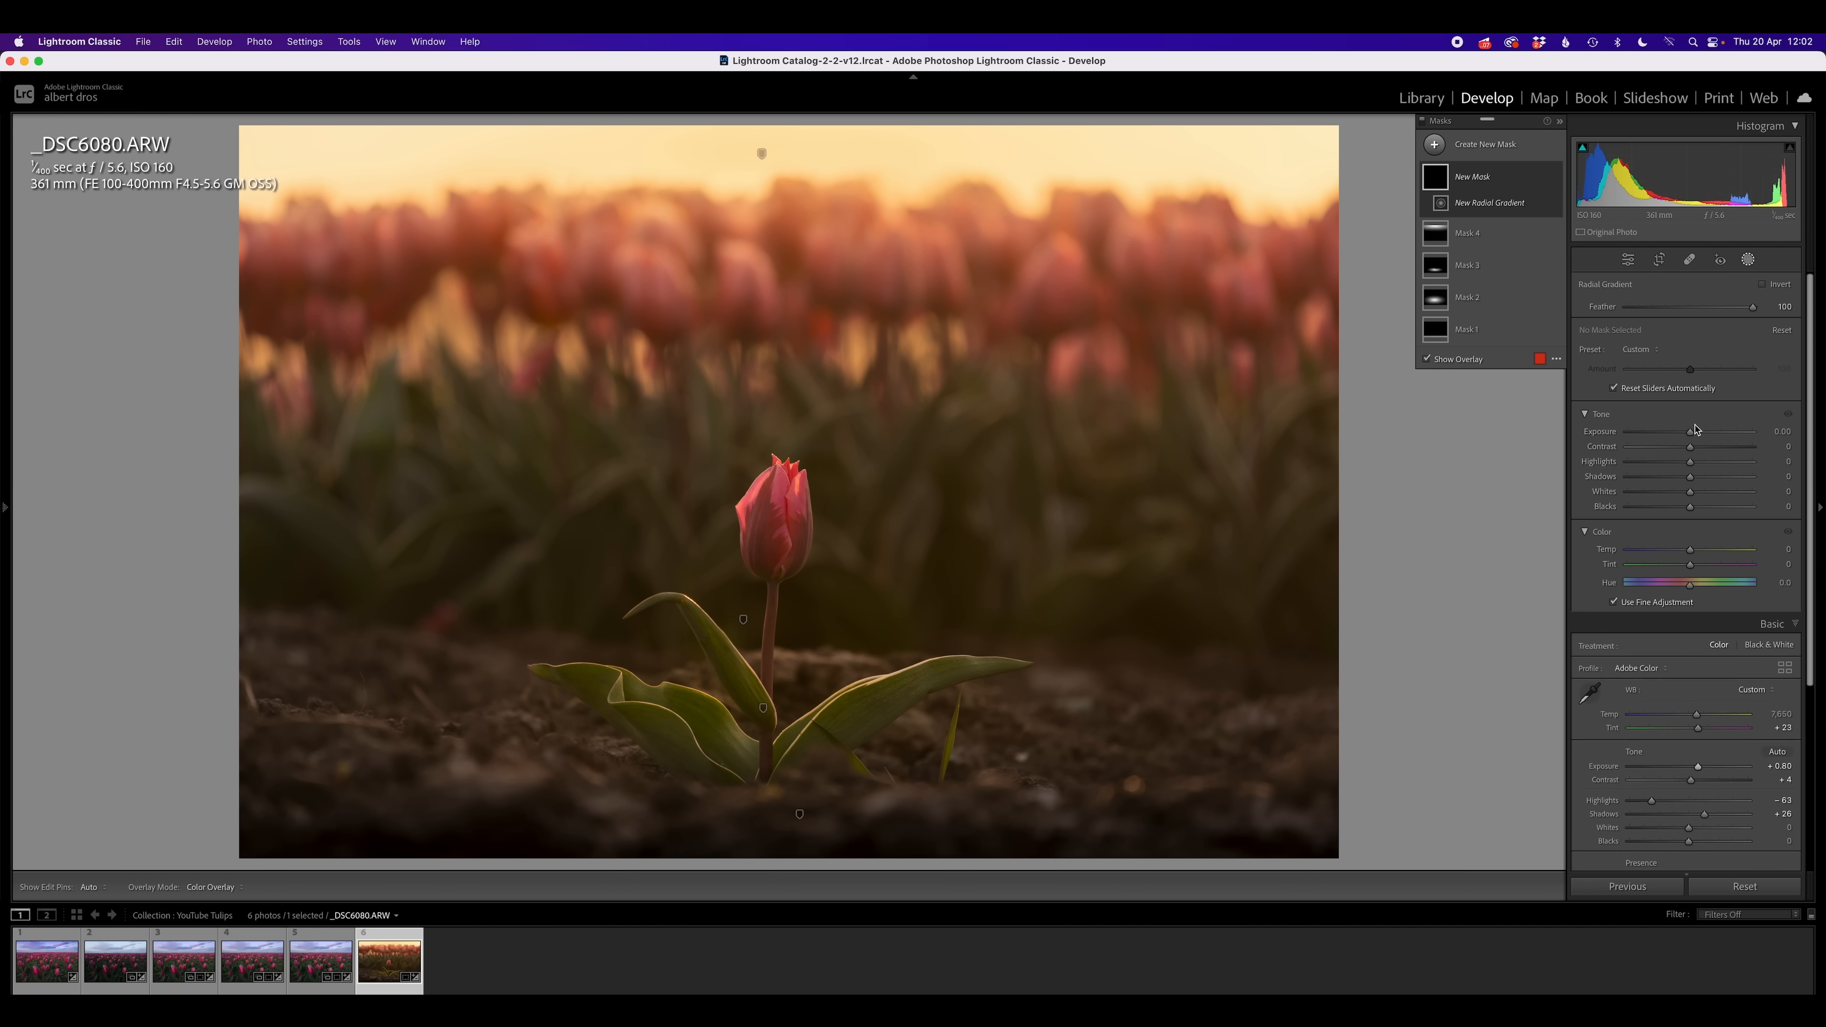
{"action": "left_click_drag", "start_coordinate": [1047, 161], "coordinate": [1614, 350]}
{"action": "left_click_drag", "start_coordinate": [1689, 432], "coordinate": [1698, 433]}
{"action": "left_click_drag", "start_coordinate": [1682, 713], "coordinate": [1680, 716]}
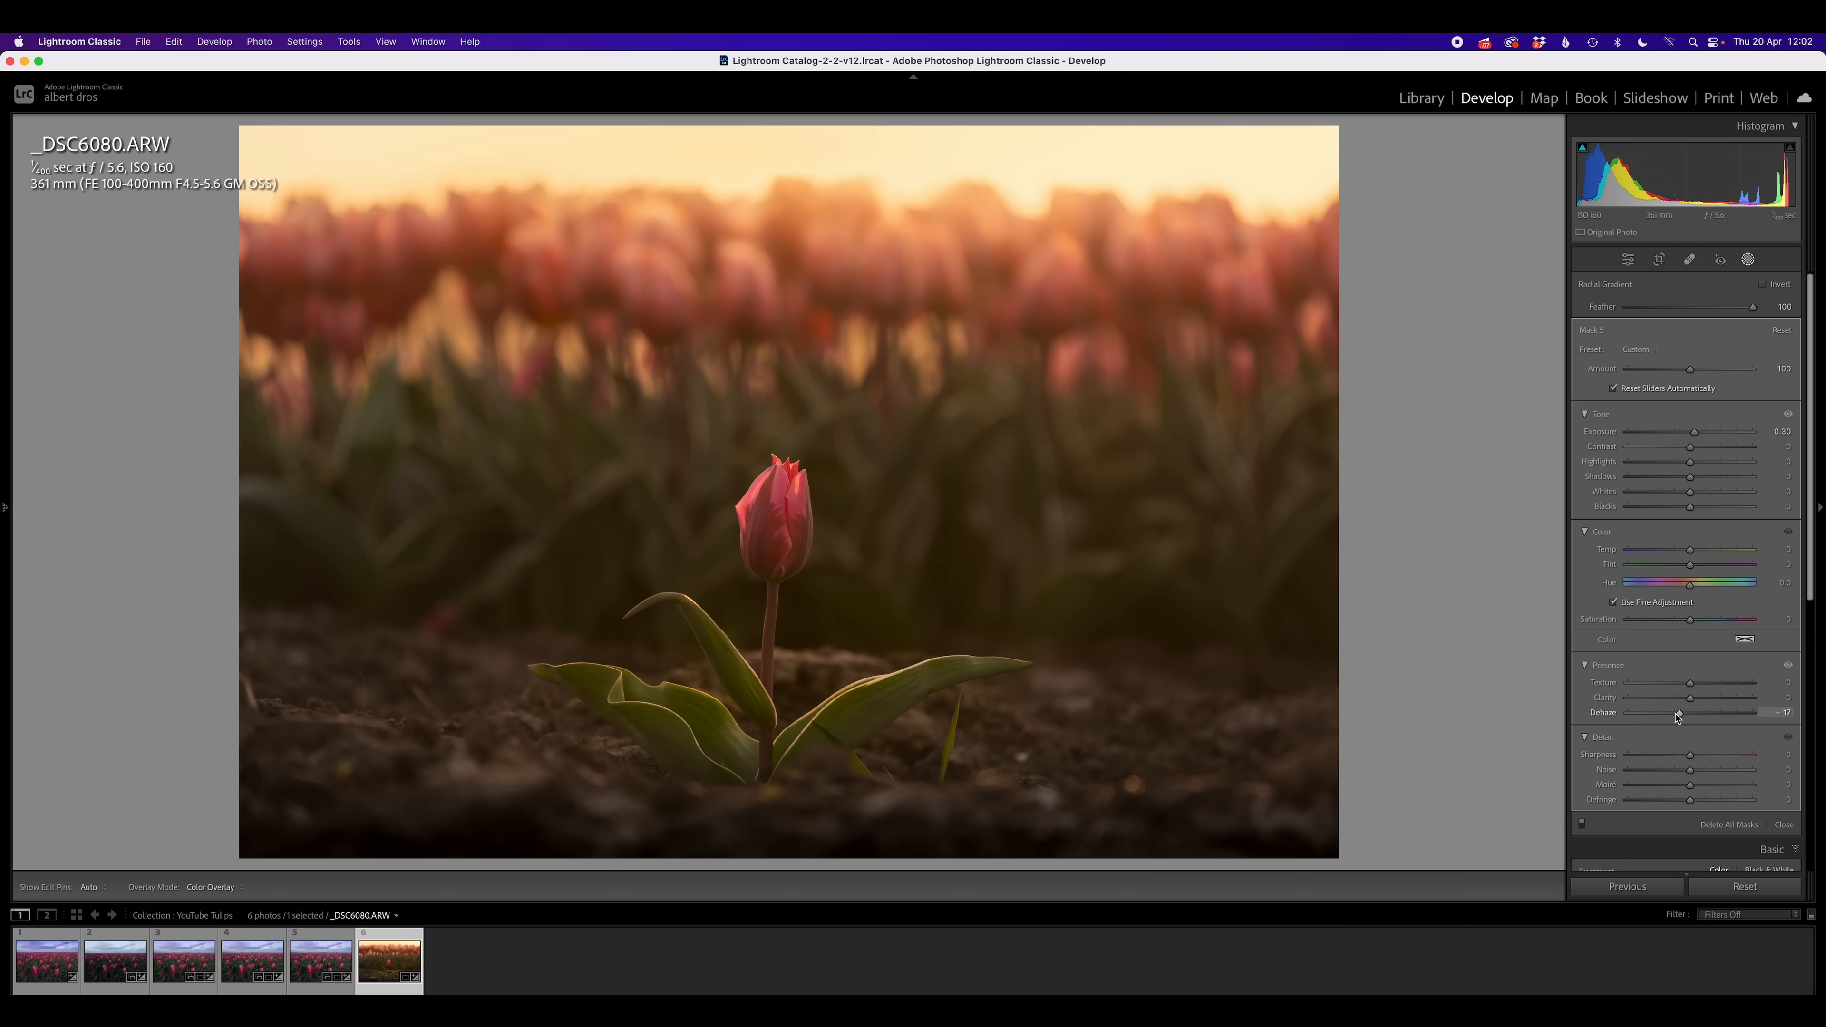
Undo the trial temperature change and set the new sky mask's saturation to 23 and exposure to 0.12
{"action": "left_click_drag", "start_coordinate": [1707, 551], "coordinate": [1702, 551]}
{"action": "key", "text": "super+z"}
{"action": "left_click_drag", "start_coordinate": [1708, 623], "coordinate": [1709, 624]}
{"action": "left_click_drag", "start_coordinate": [1693, 431], "coordinate": [1692, 440]}
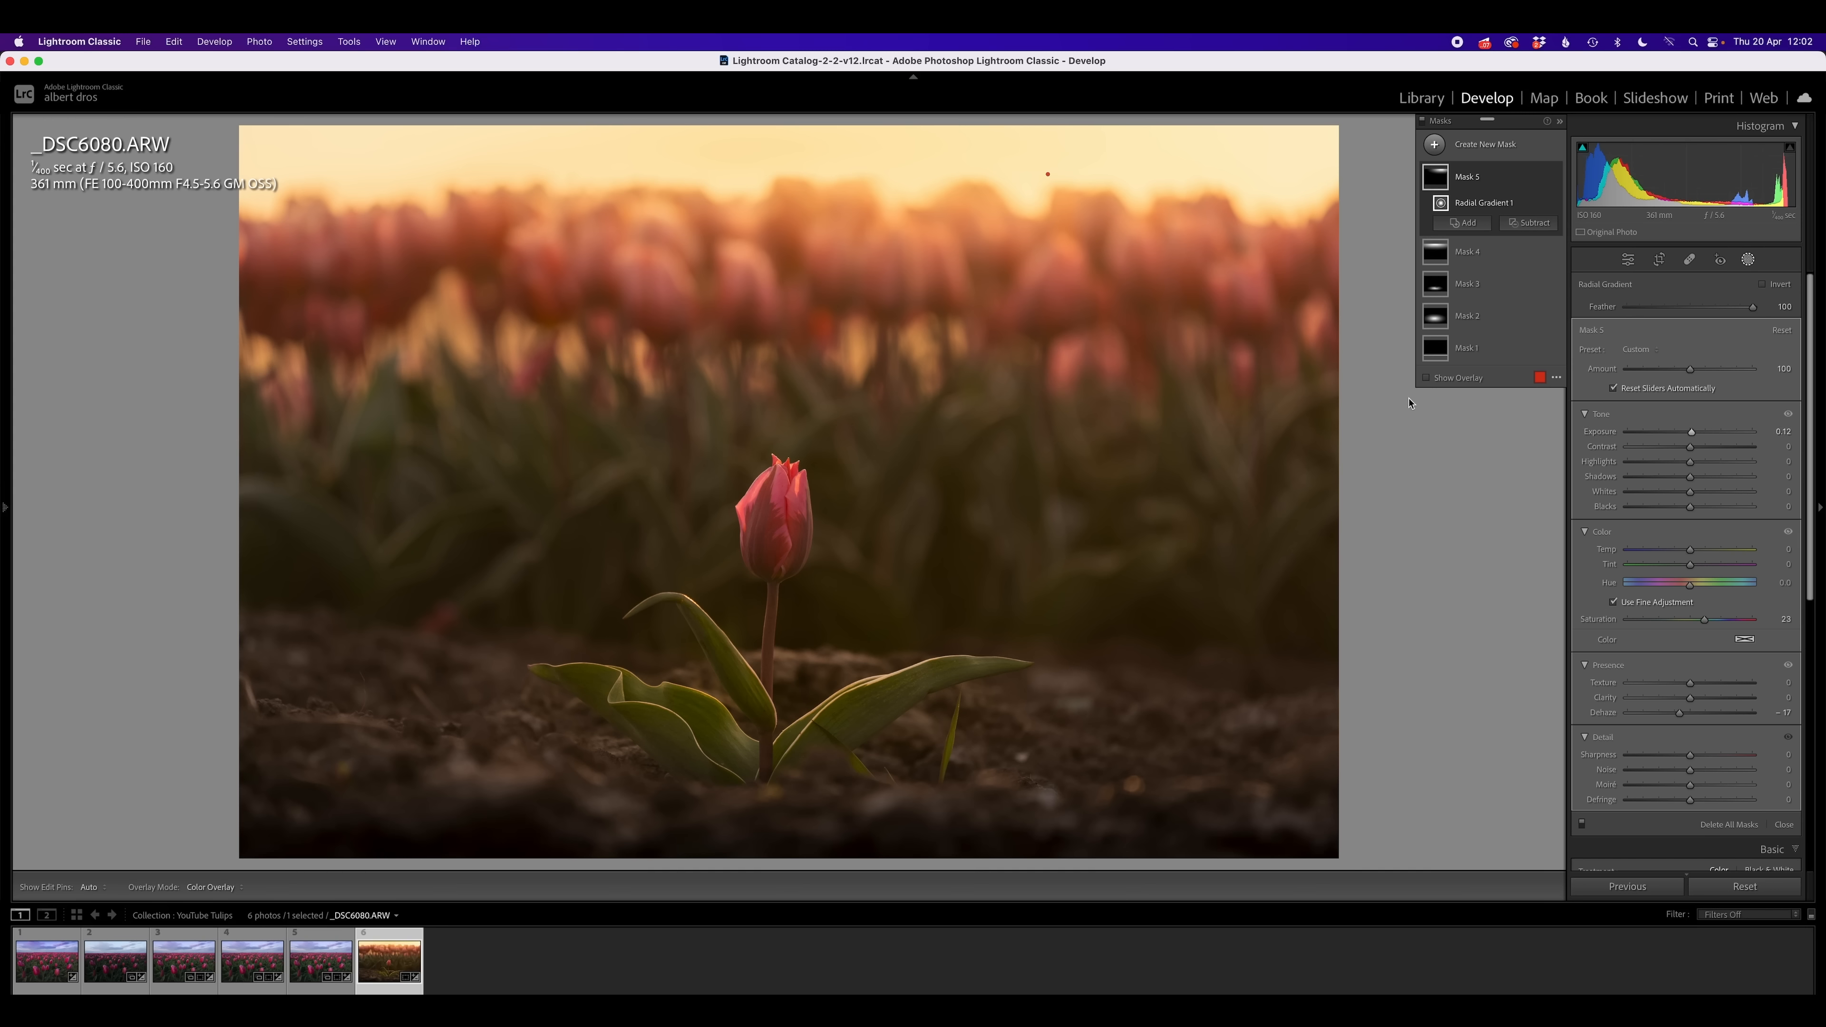
Flatten the new radial gradient and reposition it along the bright horizon on the photo's right side
{"action": "left_click_drag", "start_coordinate": [1047, 348], "coordinate": [1048, 237]}
{"action": "left_click_drag", "start_coordinate": [1159, 200], "coordinate": [1266, 243]}
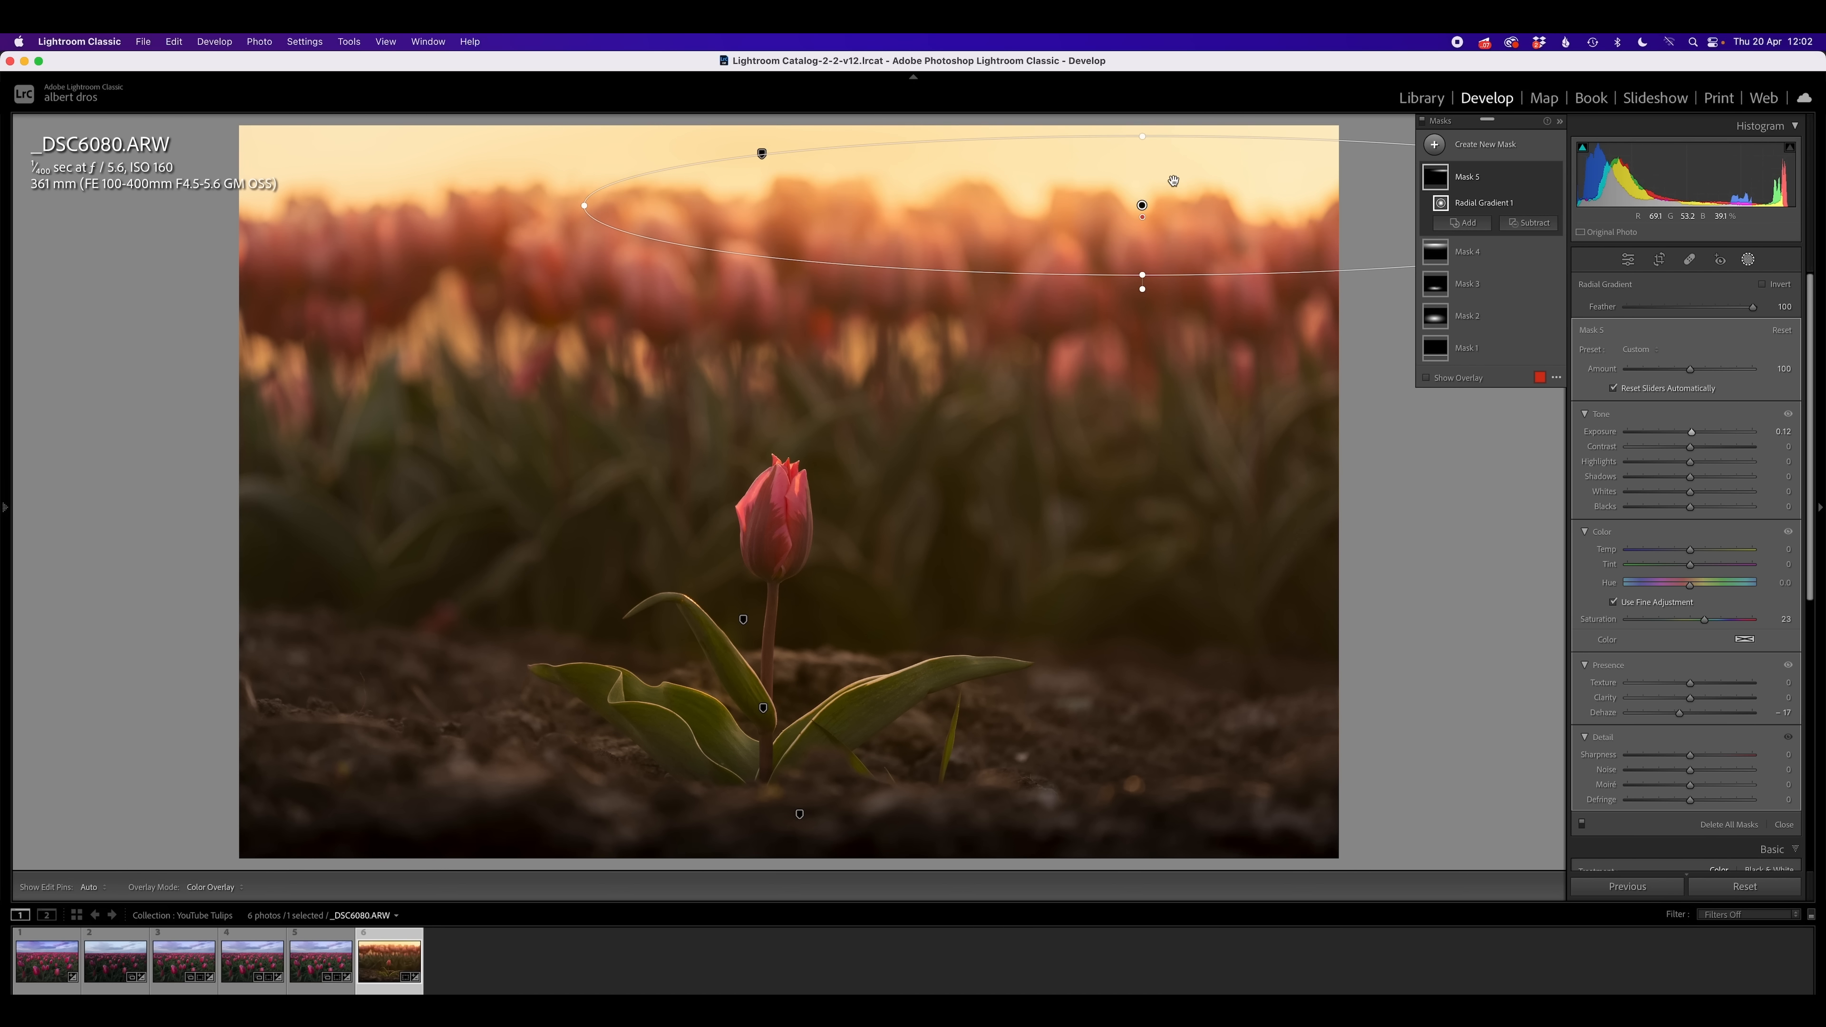
{"action": "left_click_drag", "start_coordinate": [1142, 136], "coordinate": [1139, 105]}
{"action": "left_click_drag", "start_coordinate": [1285, 260], "coordinate": [1324, 242]}
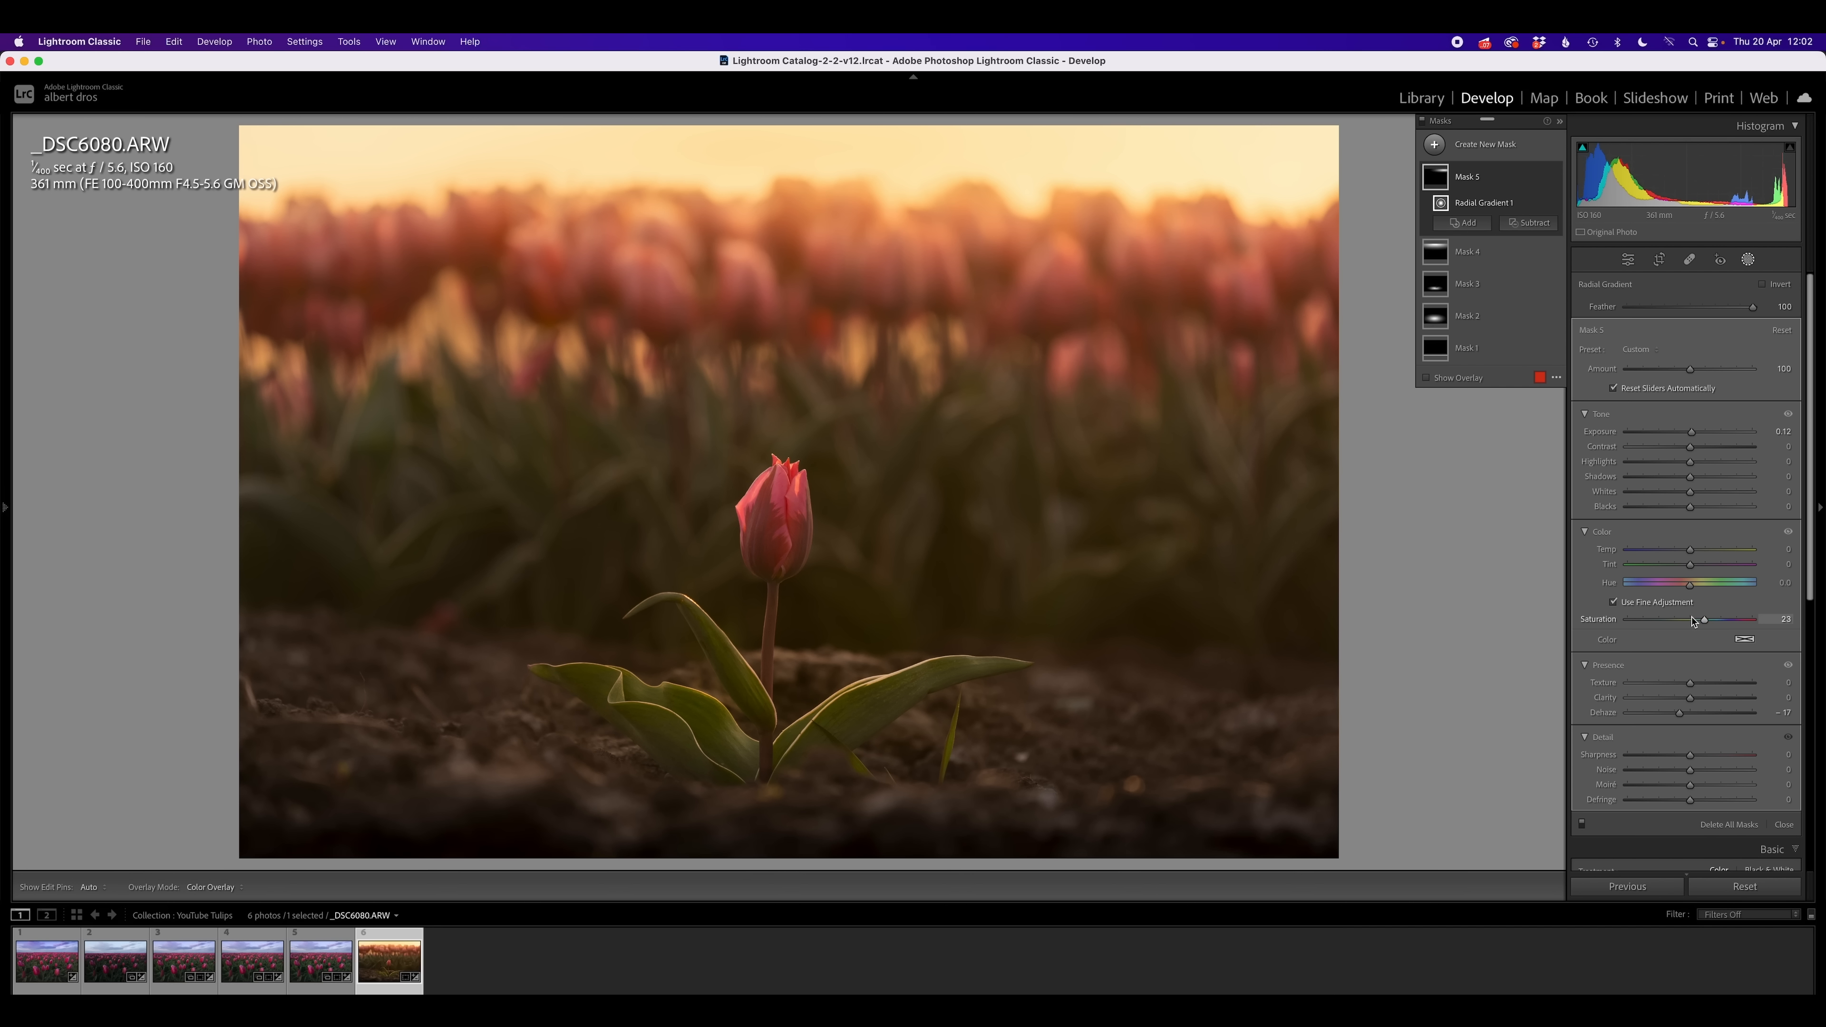
Set the horizon mask's dehaze to −38 and feather to 69, adjust its position and close masking
{"action": "mouse_move", "coordinate": [1679, 713]}
{"action": "left_mouse_down"}
{"action": "mouse_move", "coordinate": [1638, 712]}
{"action": "mouse_move", "coordinate": [1665, 710]}
{"action": "left_mouse_up"}
{"action": "left_click_drag", "start_coordinate": [1186, 205], "coordinate": [1267, 185]}
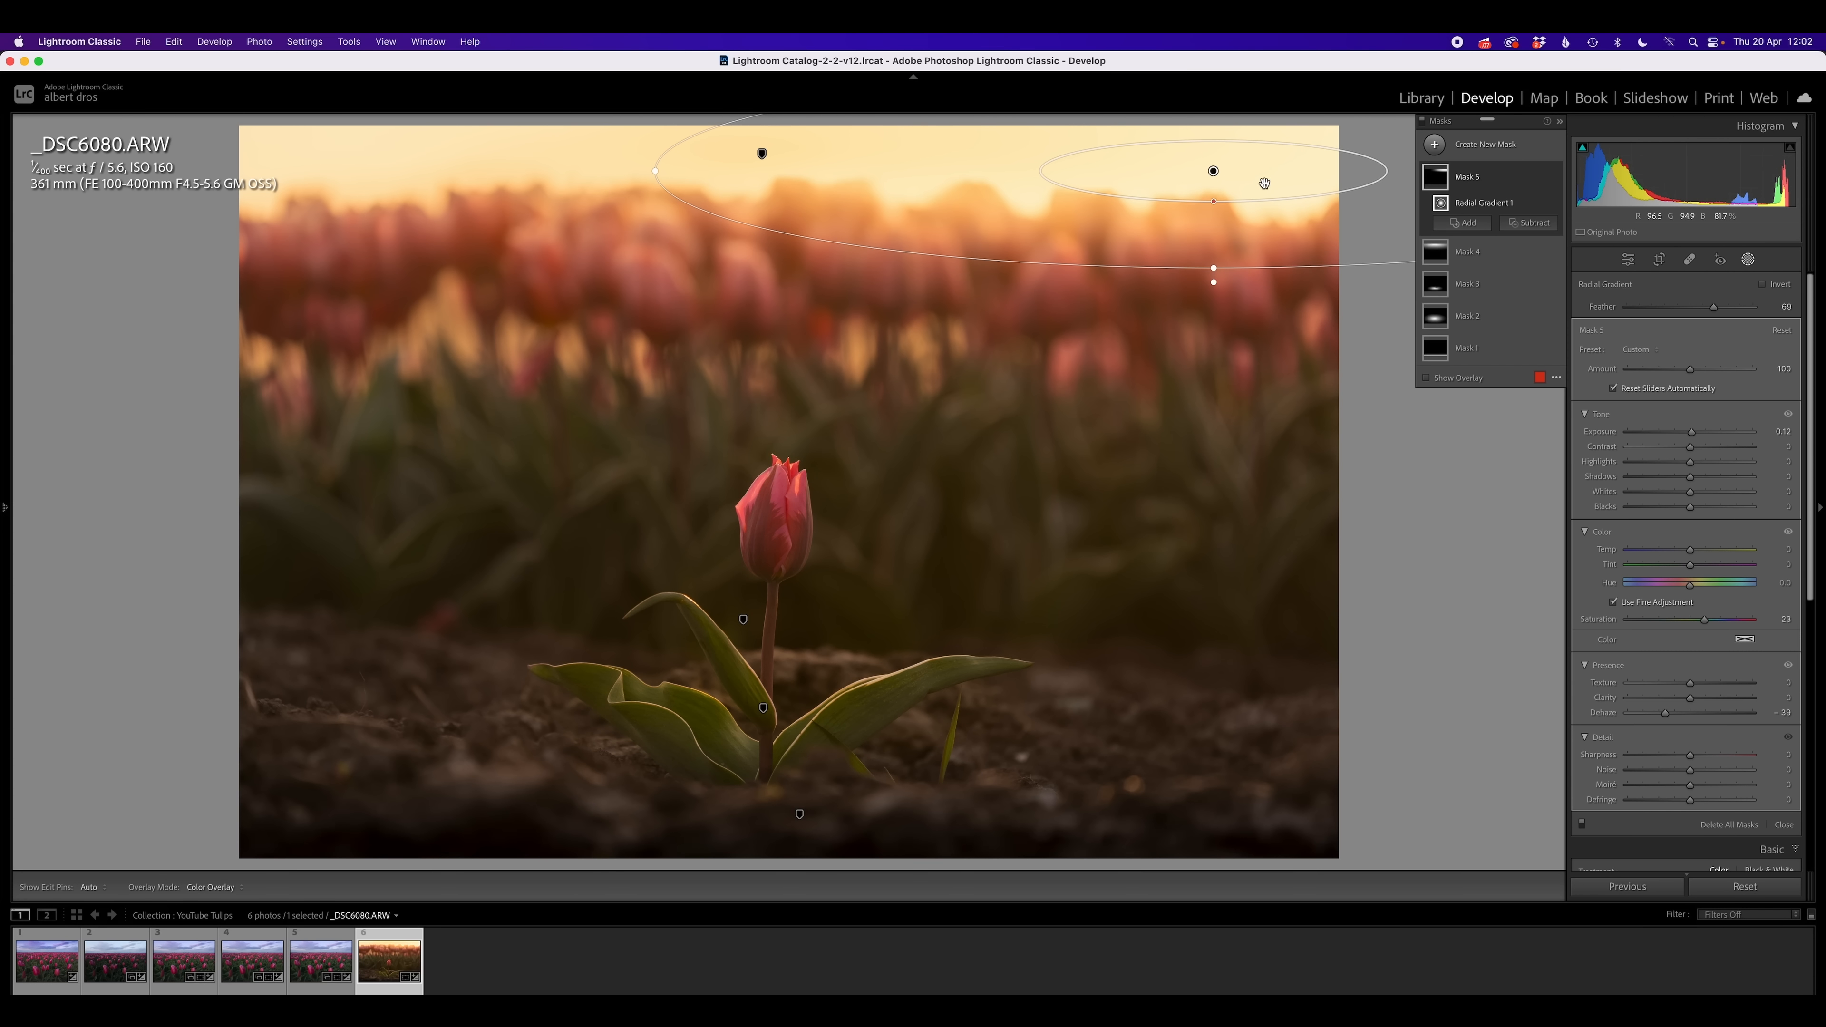
{"action": "key", "text": "BackSpace"}
{"action": "key", "text": "super+z"}
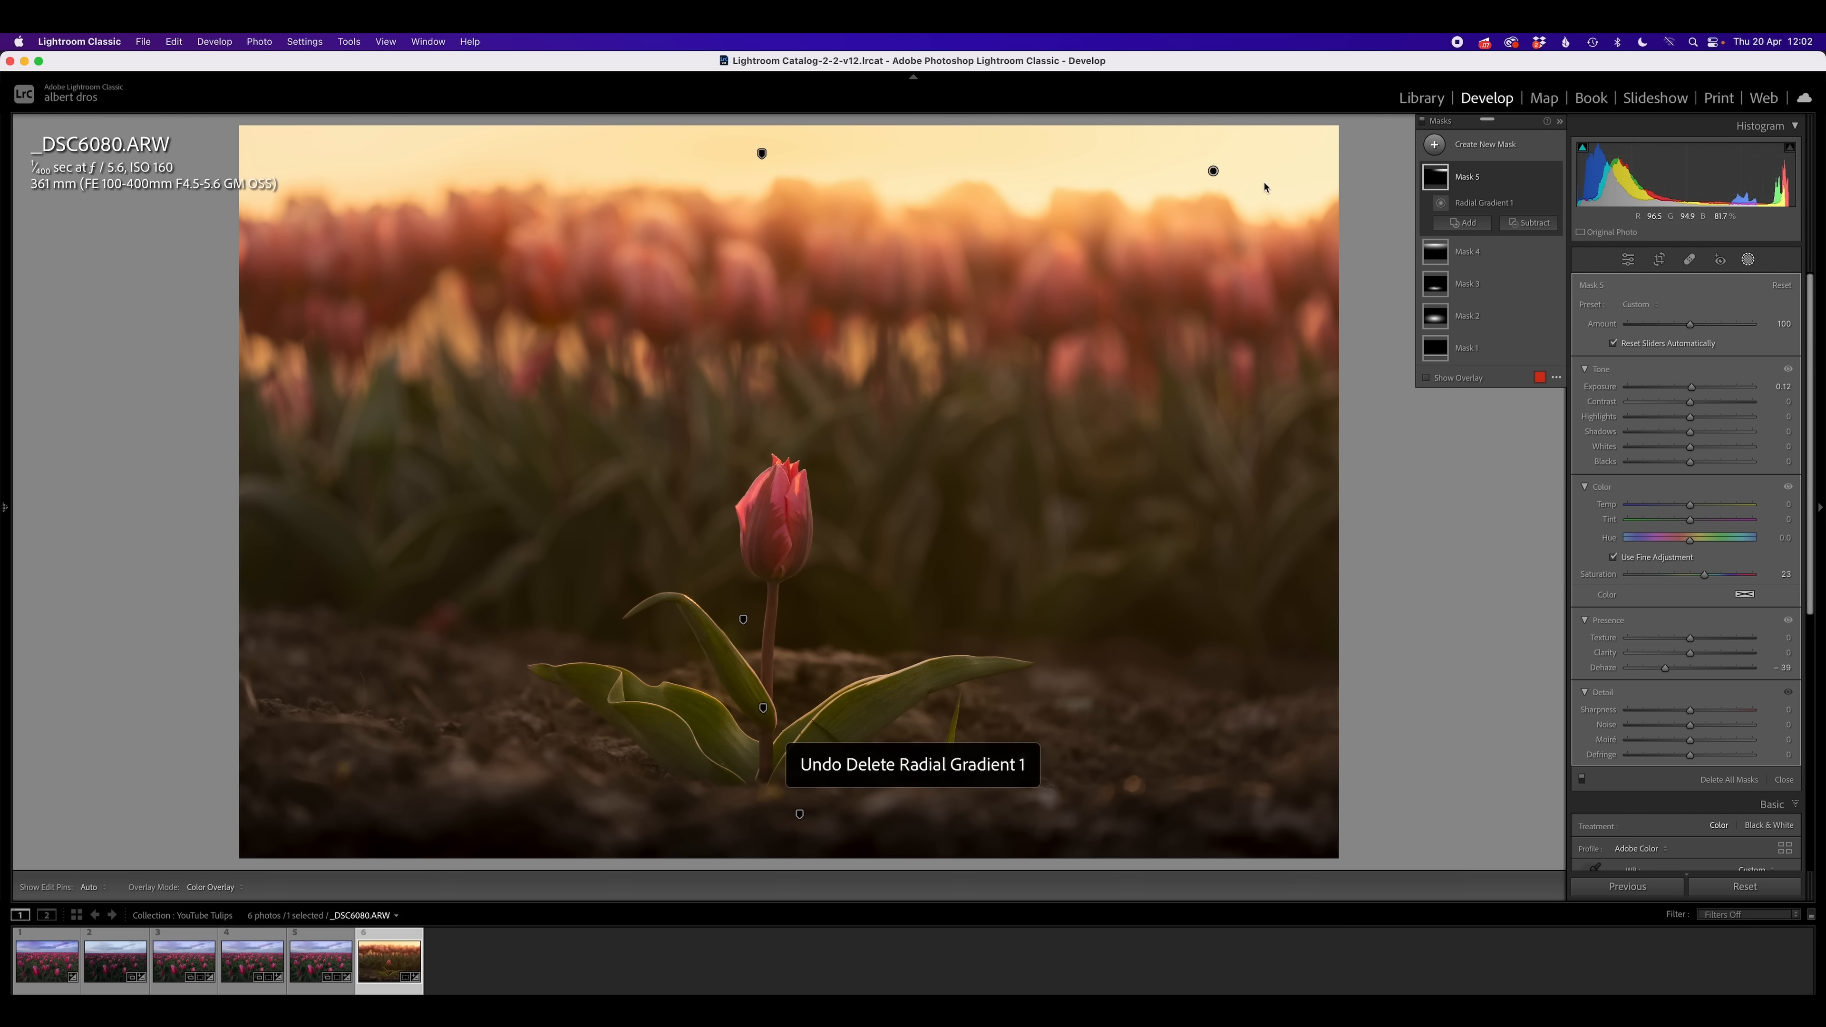
{"action": "key", "text": "shift+w"}
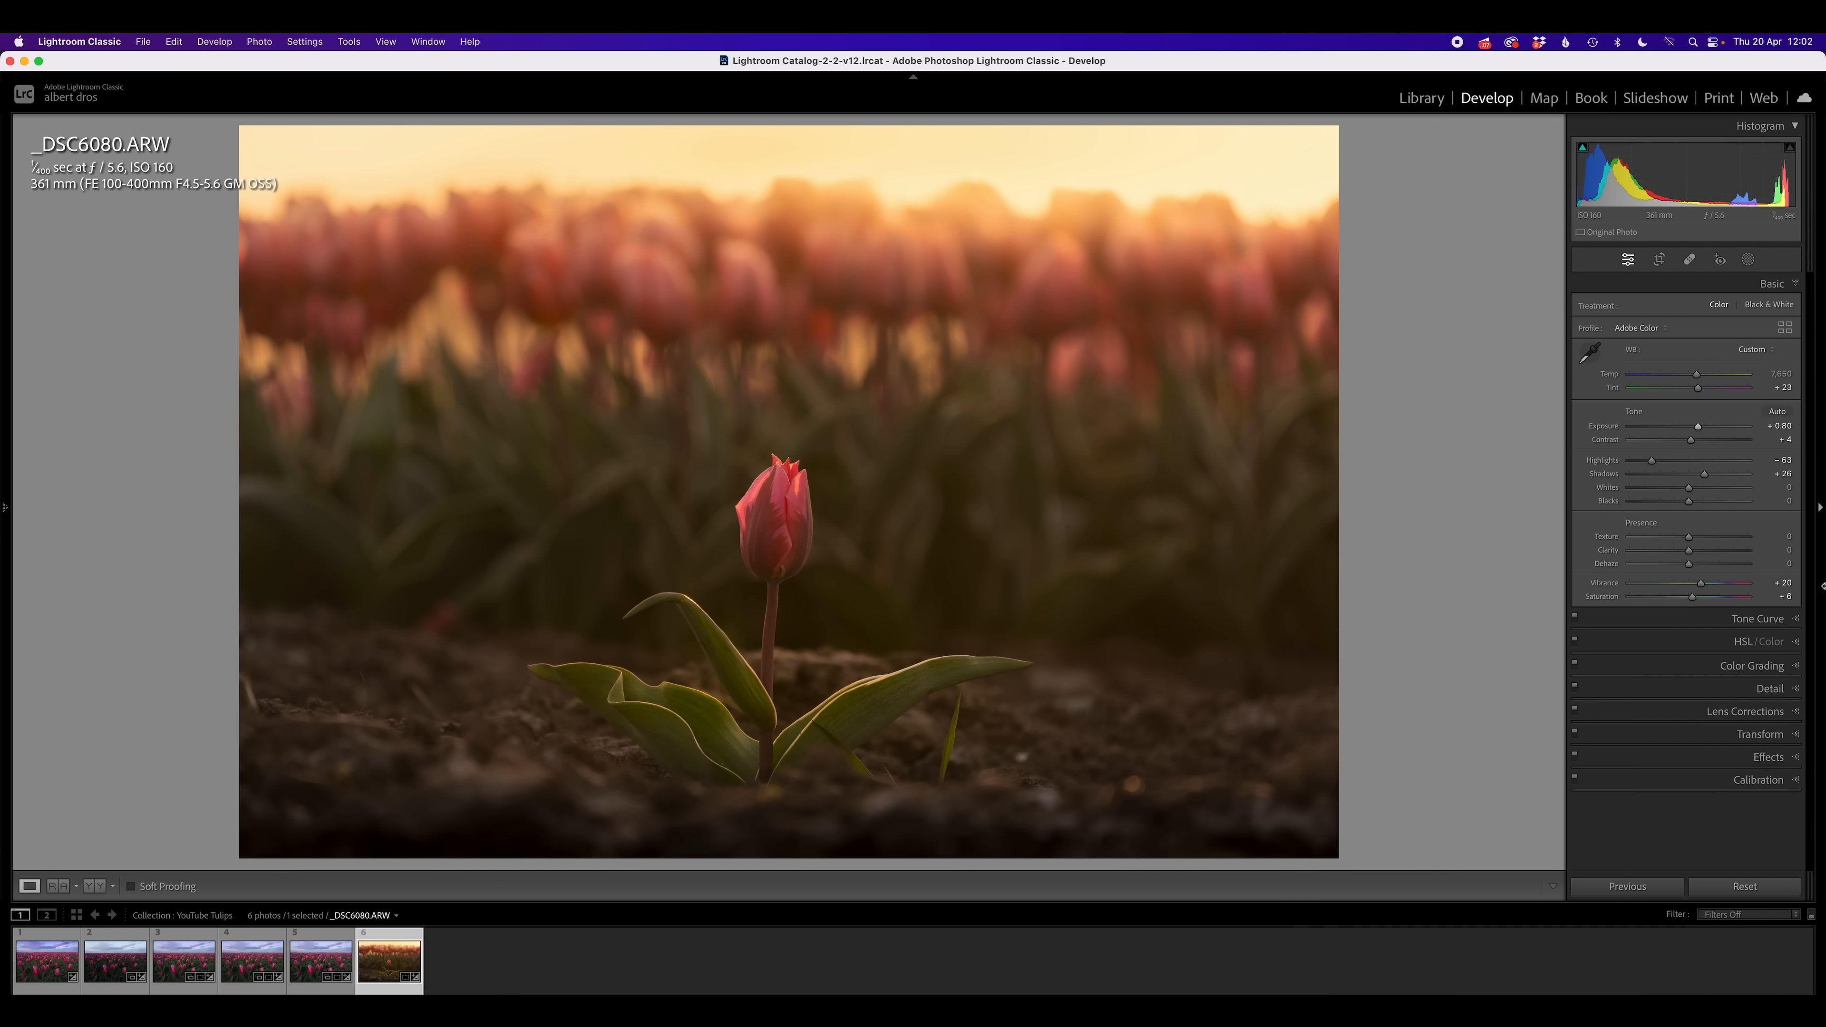
Set contrast to 0, tint to +19 and vibrance to +23, and compare the photo with its before version
{"action": "left_click_drag", "start_coordinate": [1692, 441], "coordinate": [1697, 388]}
{"action": "left_click_drag", "start_coordinate": [1701, 584], "coordinate": [1701, 583]}
{"action": "key", "text": "backslash"}
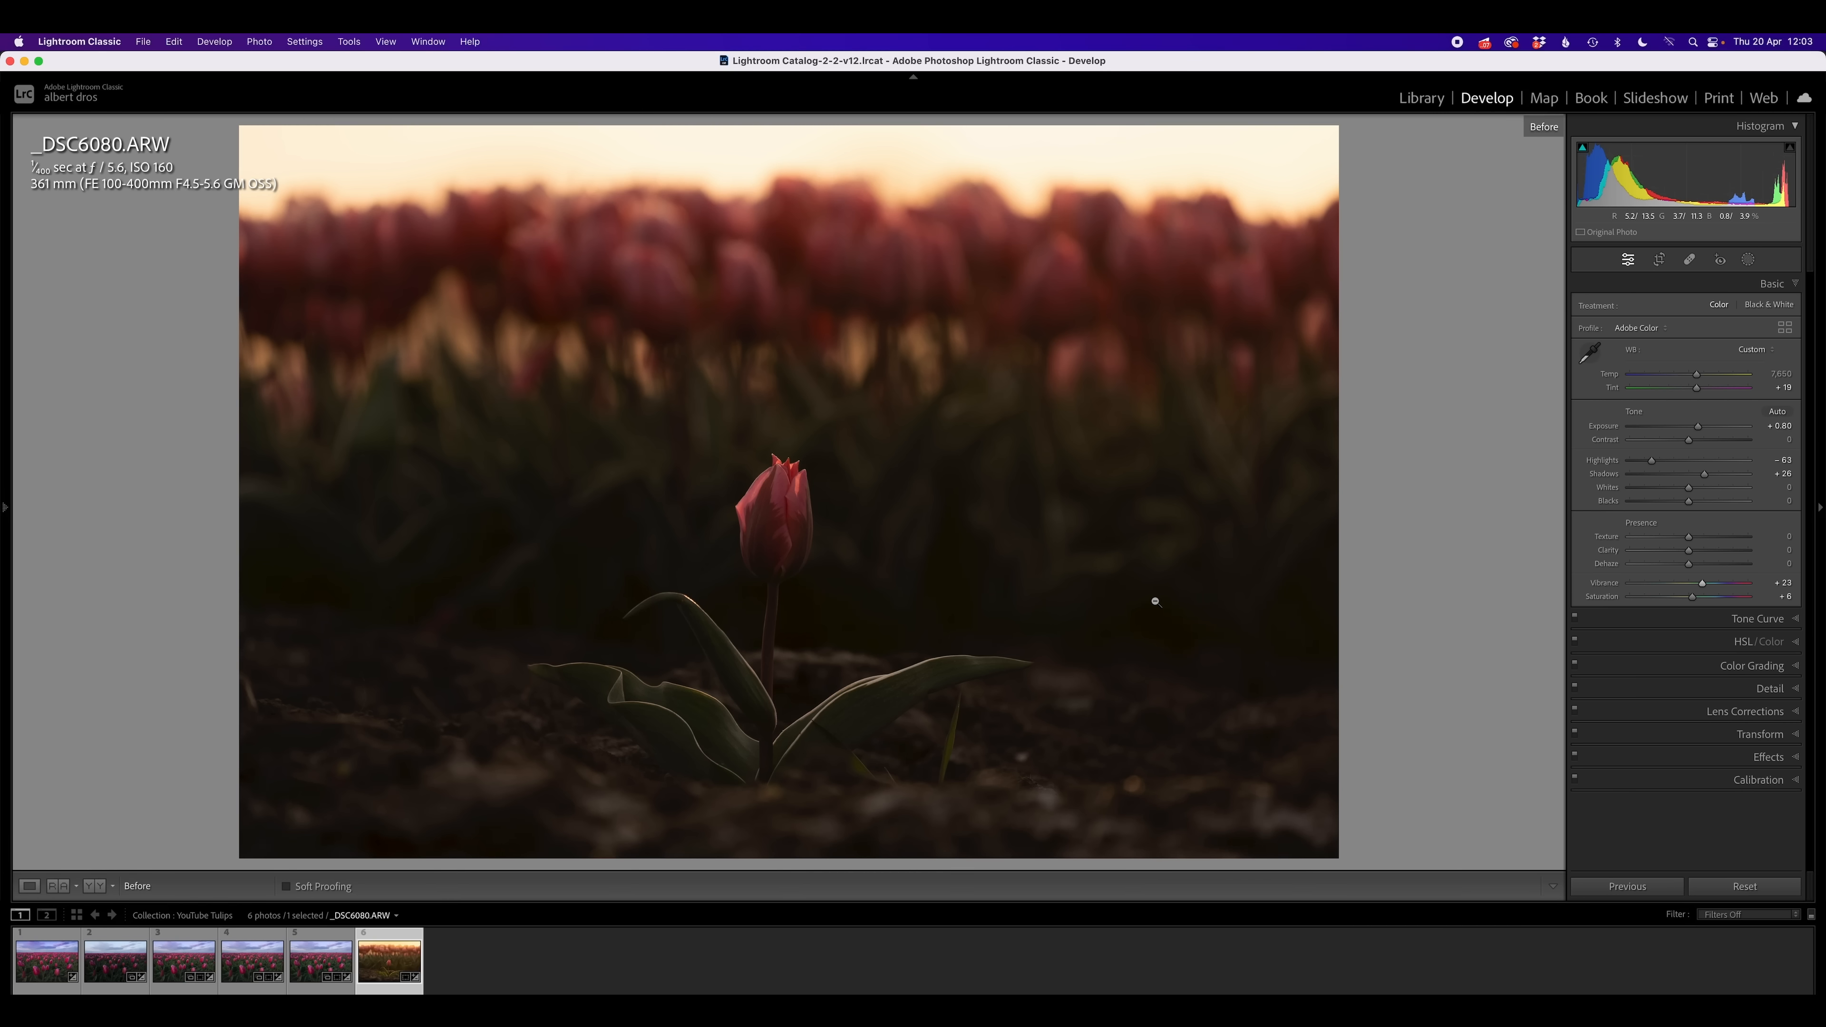
{"action": "key", "text": "backslash"}
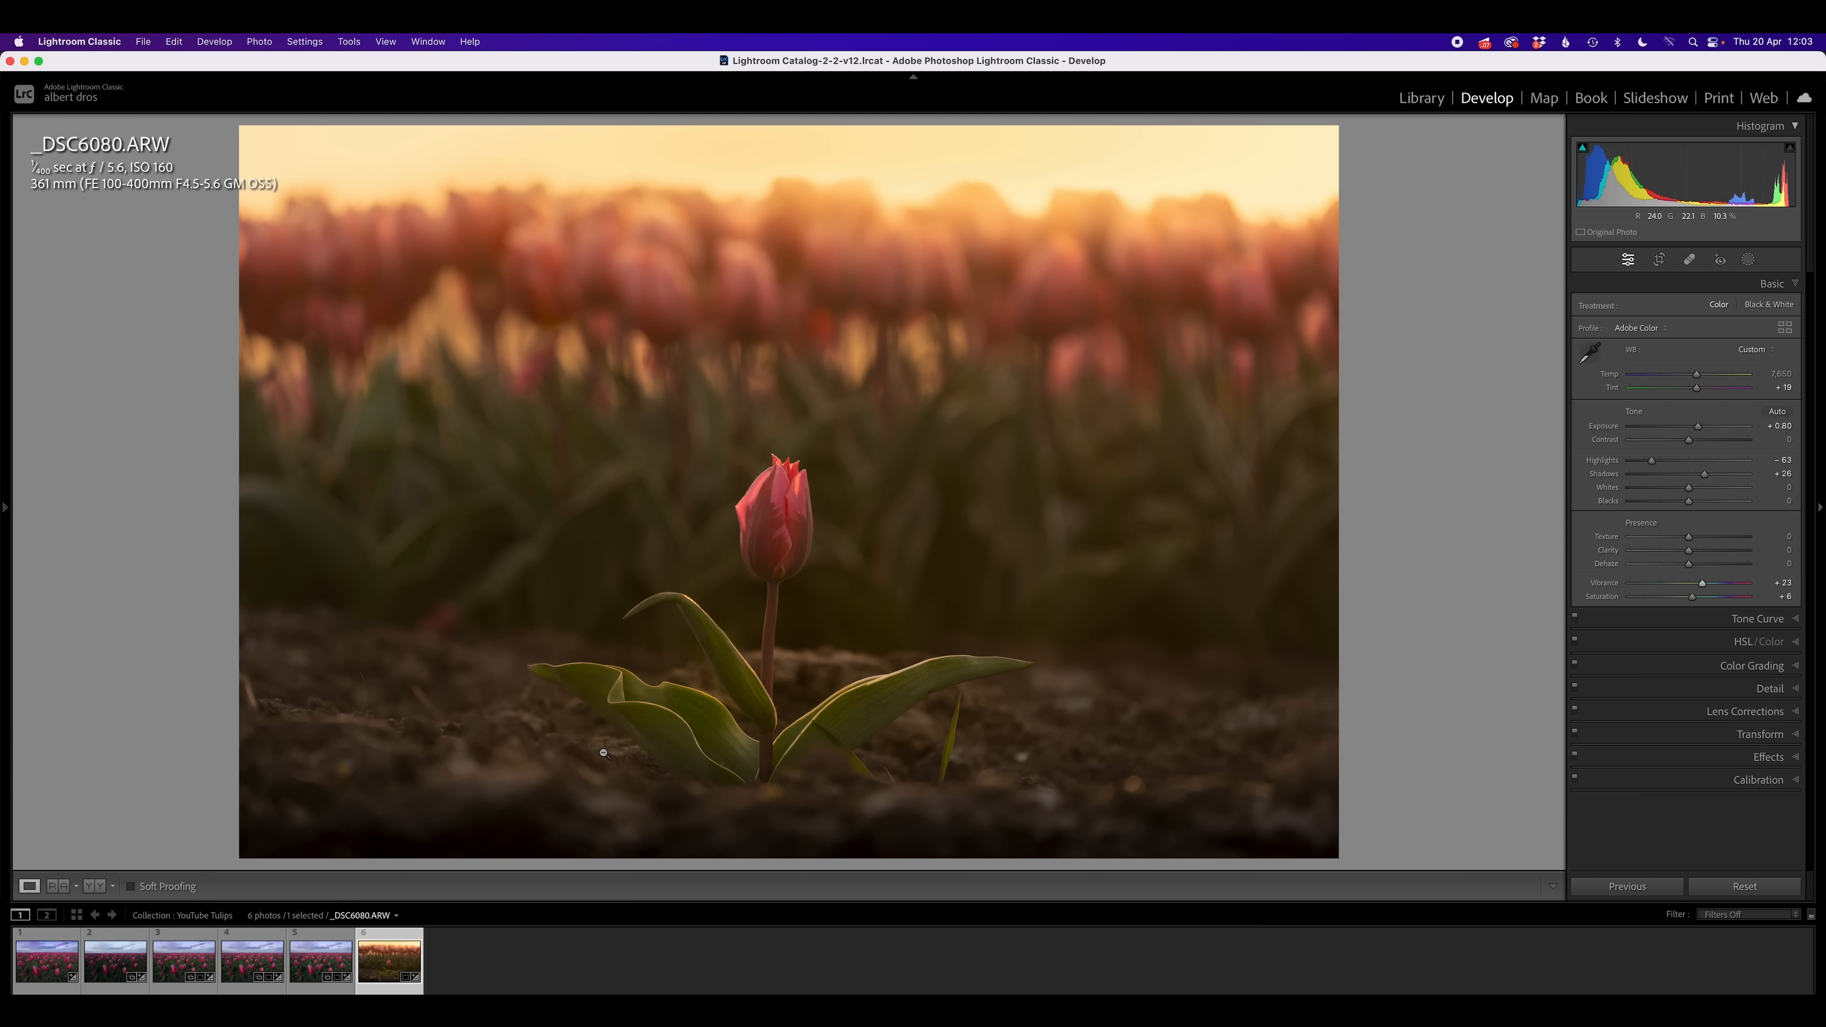
Add a linear gradient mask over the soil with tint 20 and saturation −6, check its effect and close masking
{"action": "key", "text": "m"}
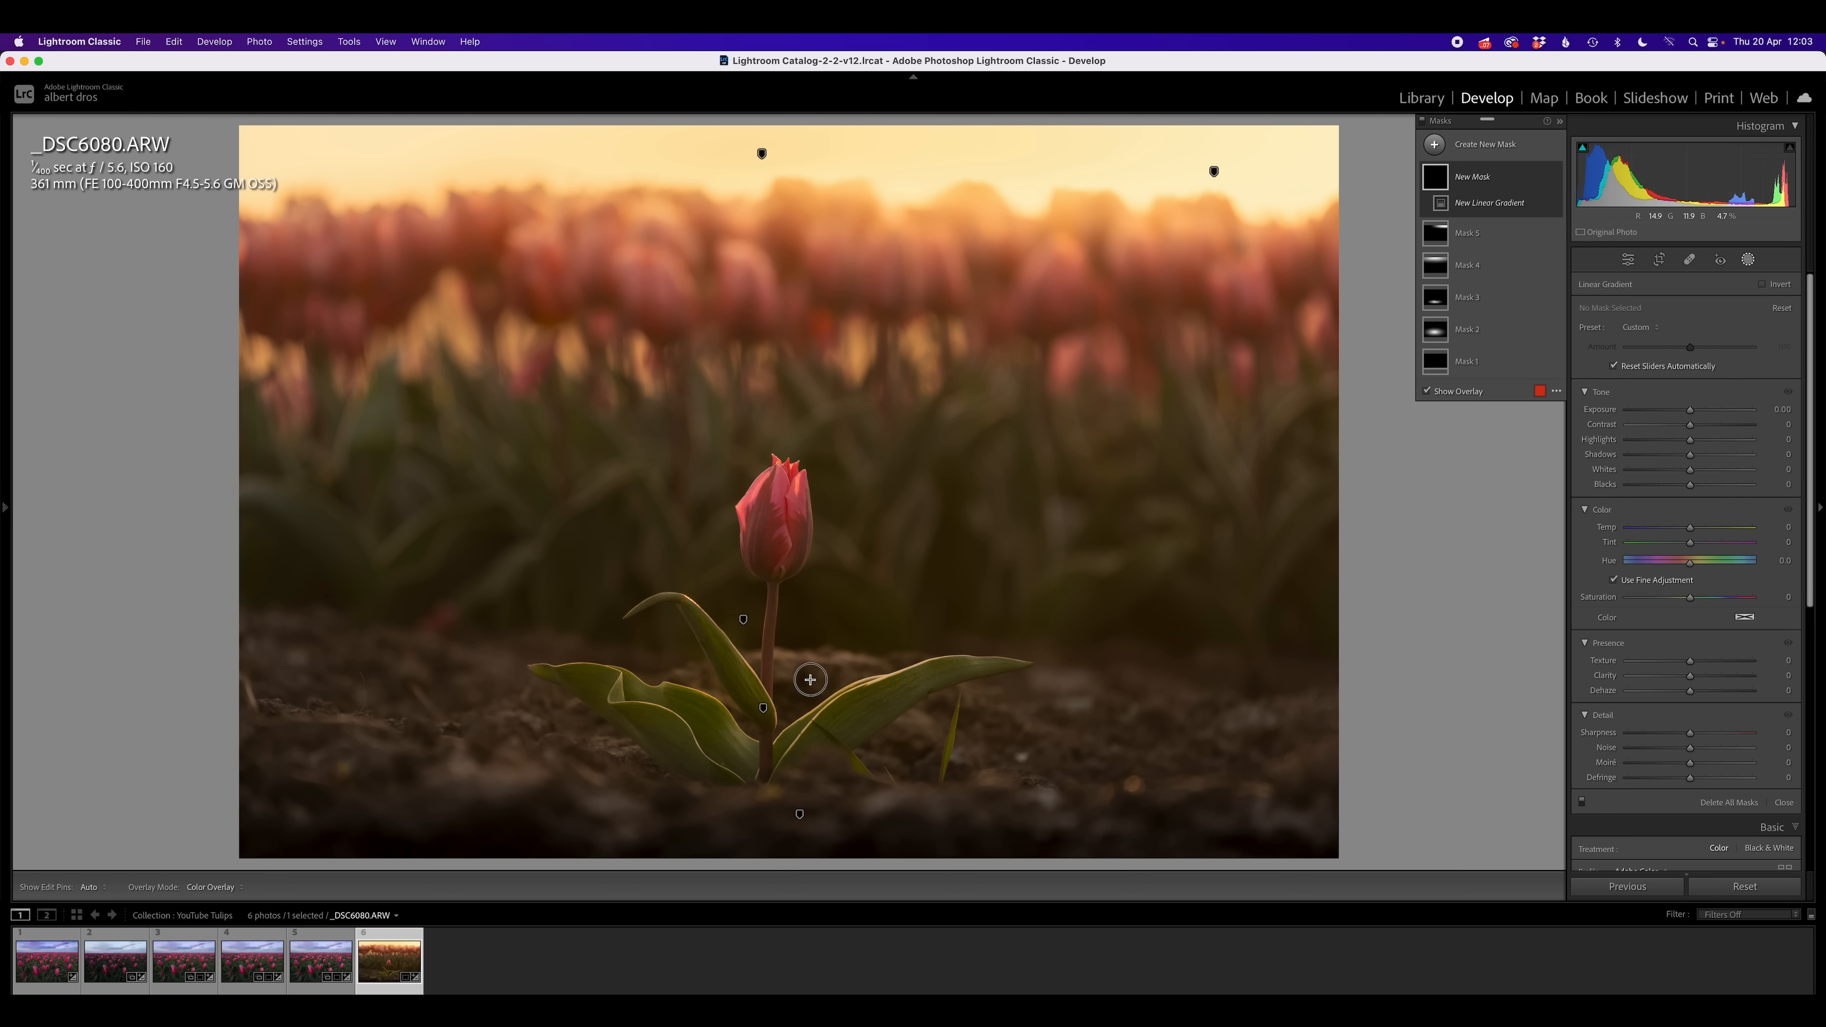
{"action": "left_click_drag", "start_coordinate": [810, 679], "coordinate": [810, 612]}
{"action": "left_click_drag", "start_coordinate": [810, 679], "coordinate": [811, 688]}
{"action": "left_click_drag", "start_coordinate": [1690, 542], "coordinate": [1687, 598]}
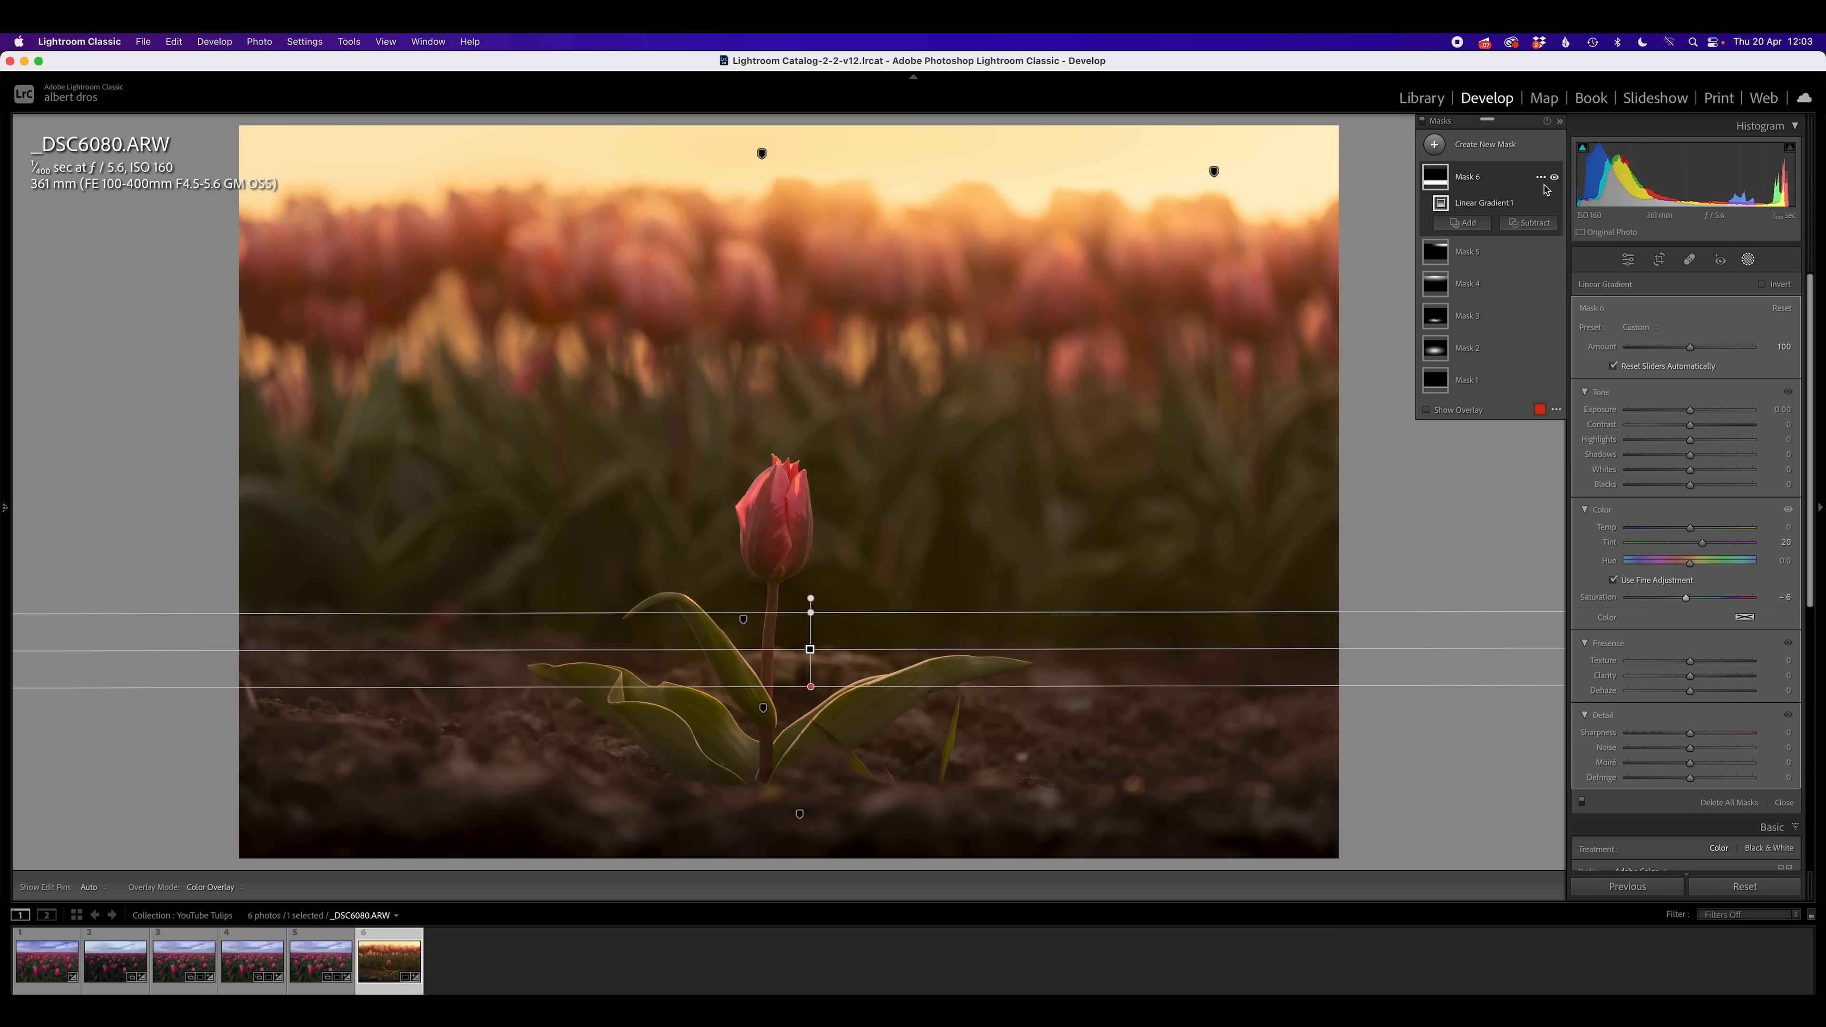
{"action": "left_click", "coordinate": [1555, 178]}
{"action": "key", "text": "Escape"}
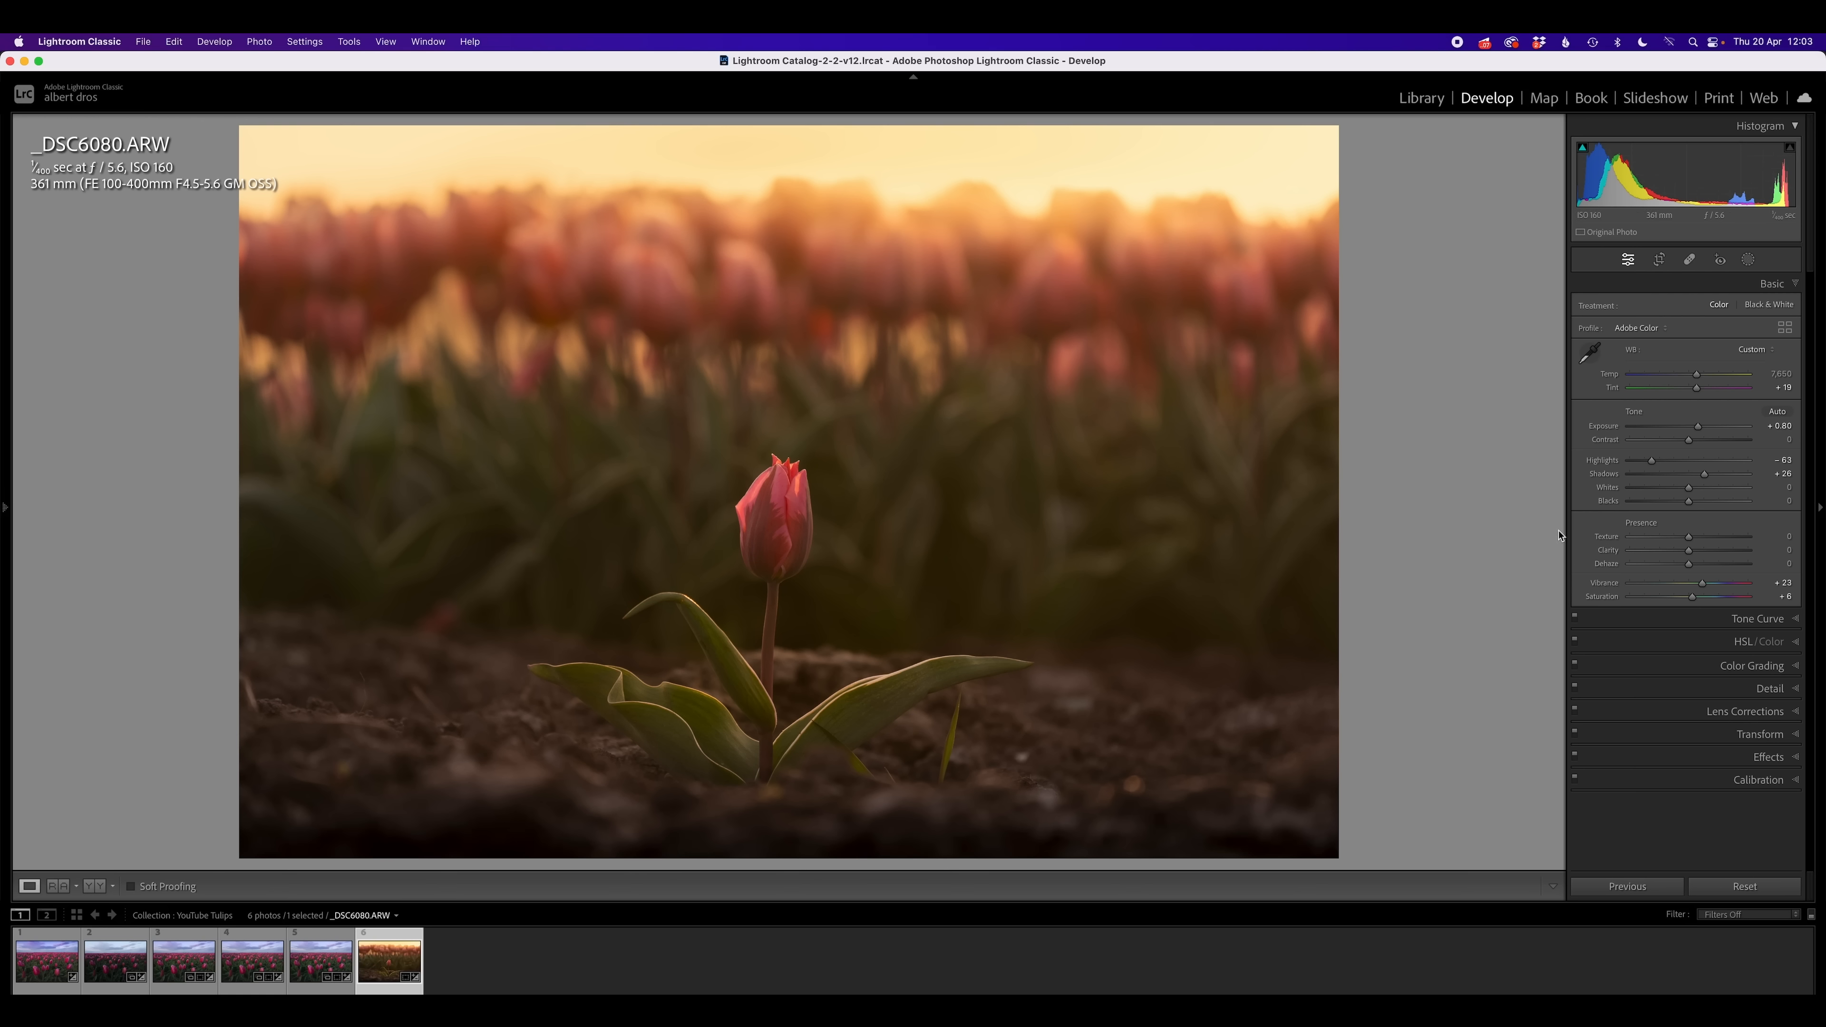
Set the HSL saturation of red to +14 and orange to +9
{"action": "left_click", "coordinate": [1729, 643]}
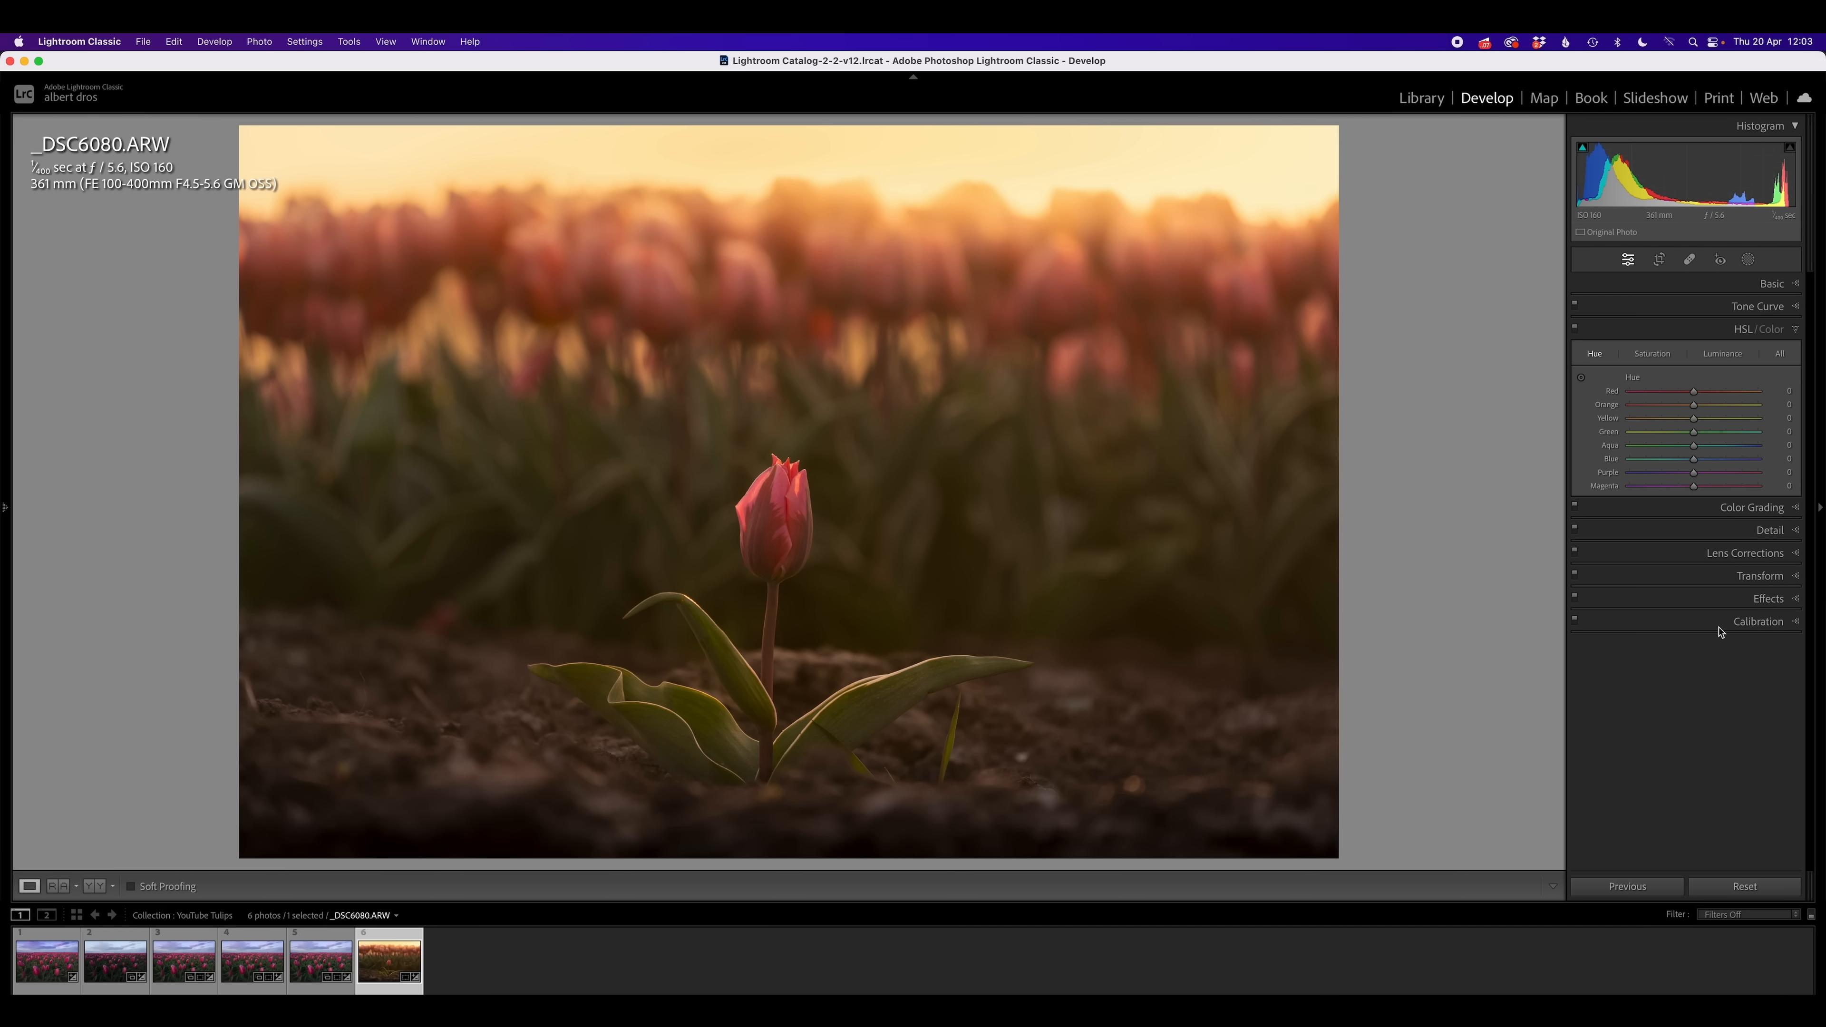
{"action": "left_click", "coordinate": [1651, 354]}
{"action": "left_click", "coordinate": [1708, 393]}
{"action": "left_click_drag", "start_coordinate": [1709, 392], "coordinate": [1699, 406]}
{"action": "left_click", "coordinate": [1706, 405]}
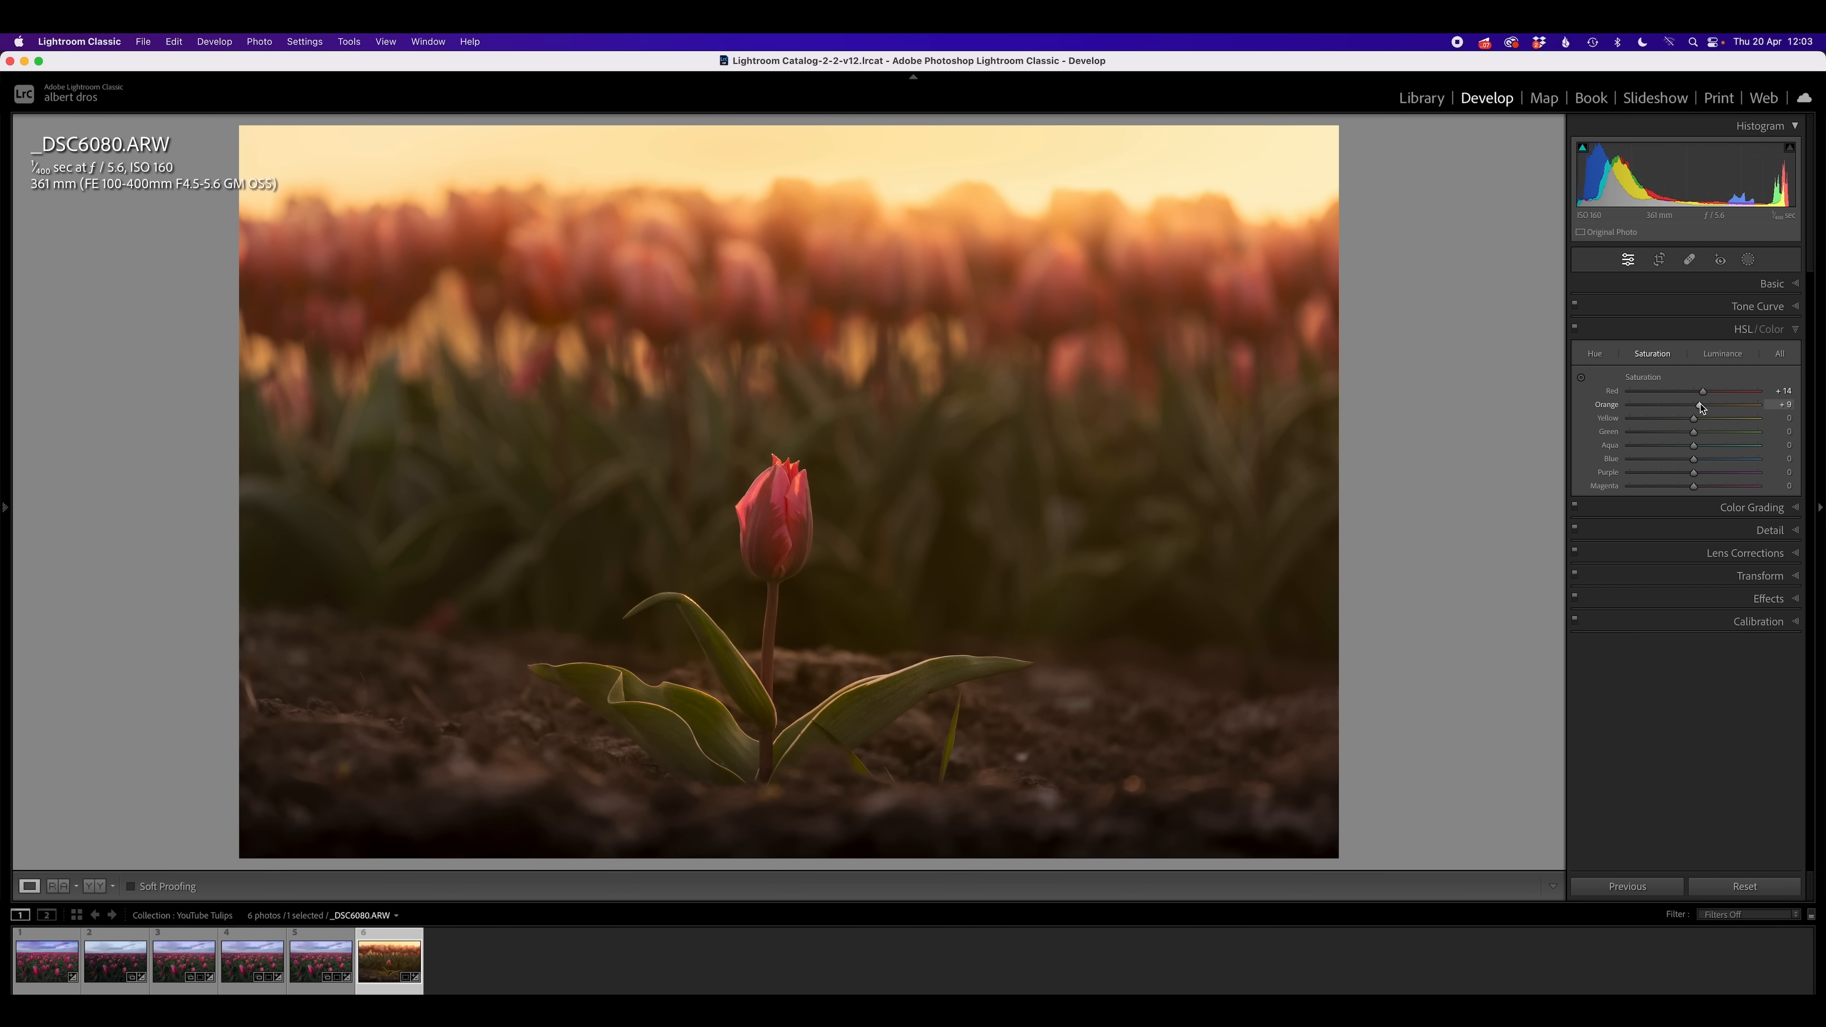
Try shifting the HSL hue of yellow to −11 and return it to 0
{"action": "left_click", "coordinate": [1594, 353]}
{"action": "mouse_move", "coordinate": [1693, 418]}
{"action": "left_mouse_down"}
{"action": "mouse_move", "coordinate": [1673, 422]}
{"action": "mouse_move", "coordinate": [1678, 407]}
{"action": "mouse_move", "coordinate": [1687, 421]}
{"action": "left_mouse_up"}
{"action": "double_click", "coordinate": [1672, 419]}
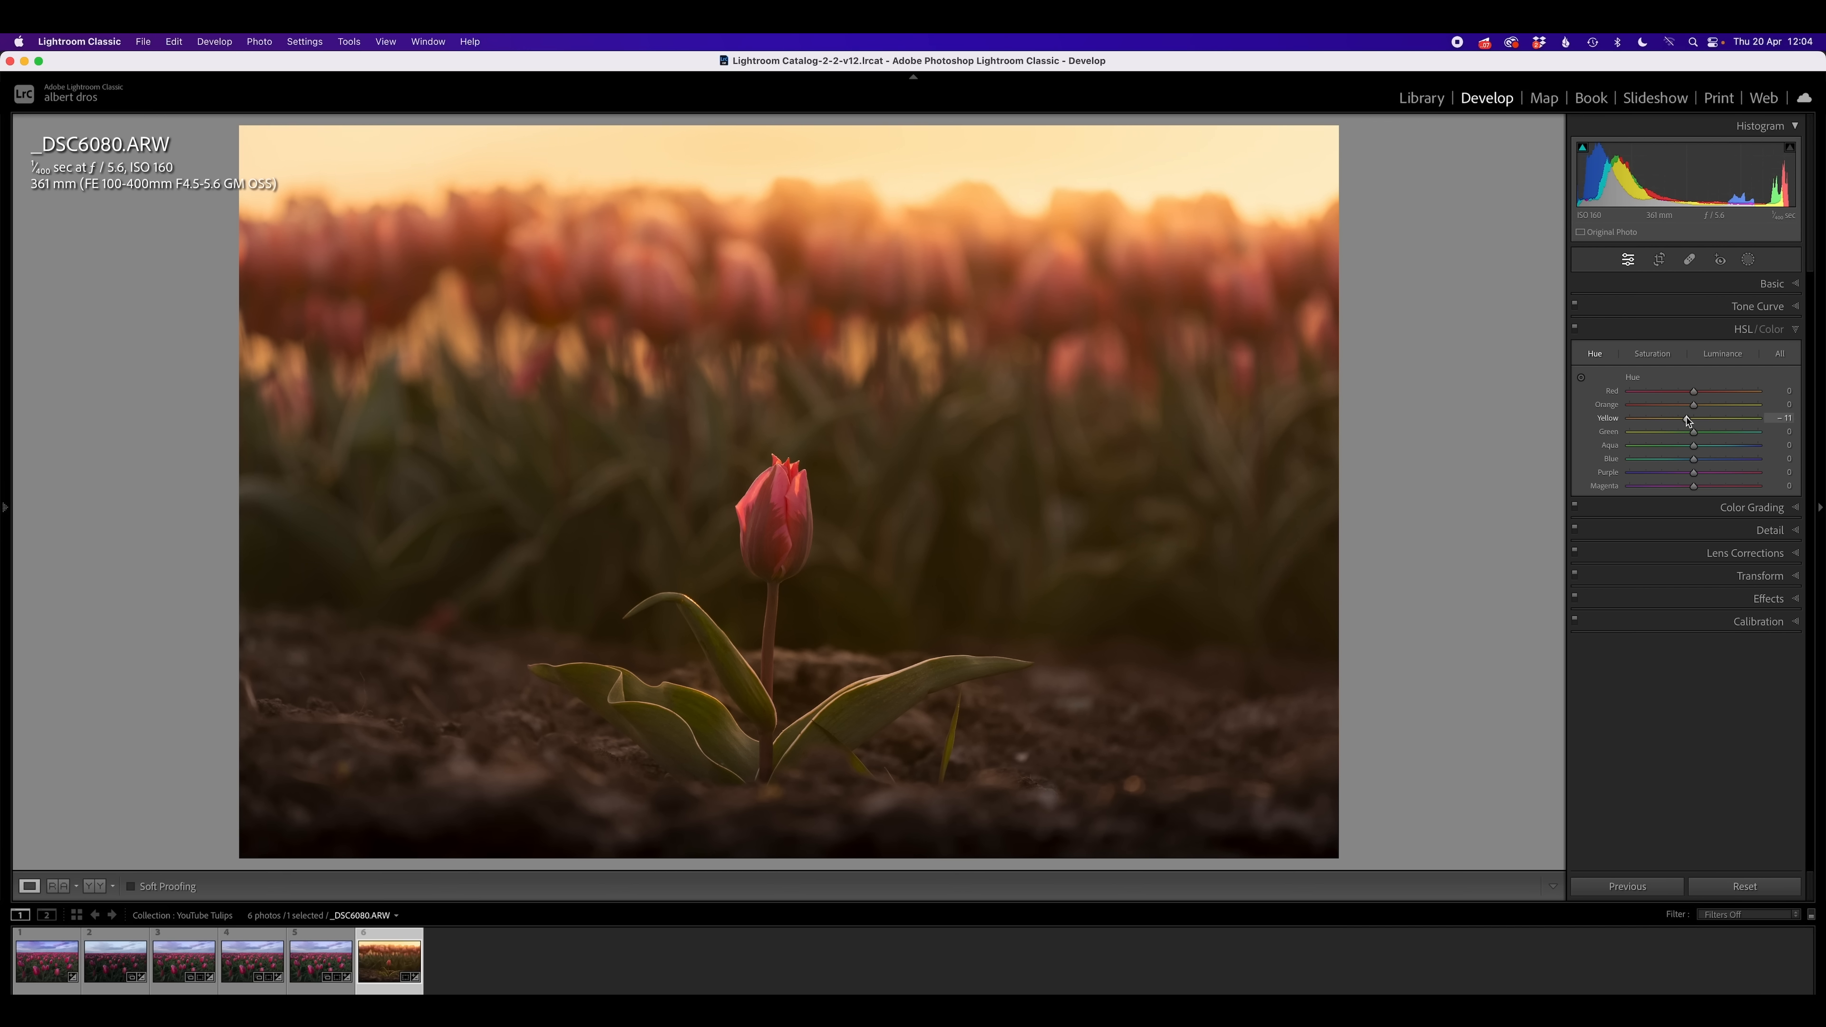
{"action": "left_click_drag", "start_coordinate": [1687, 423], "coordinate": [1690, 420]}
Open the edited tulip photo in Adobe Photoshop 2023 for further editing
{"action": "right_click", "coordinate": [407, 956]}
{"action": "mouse_move", "coordinate": [517, 649]}
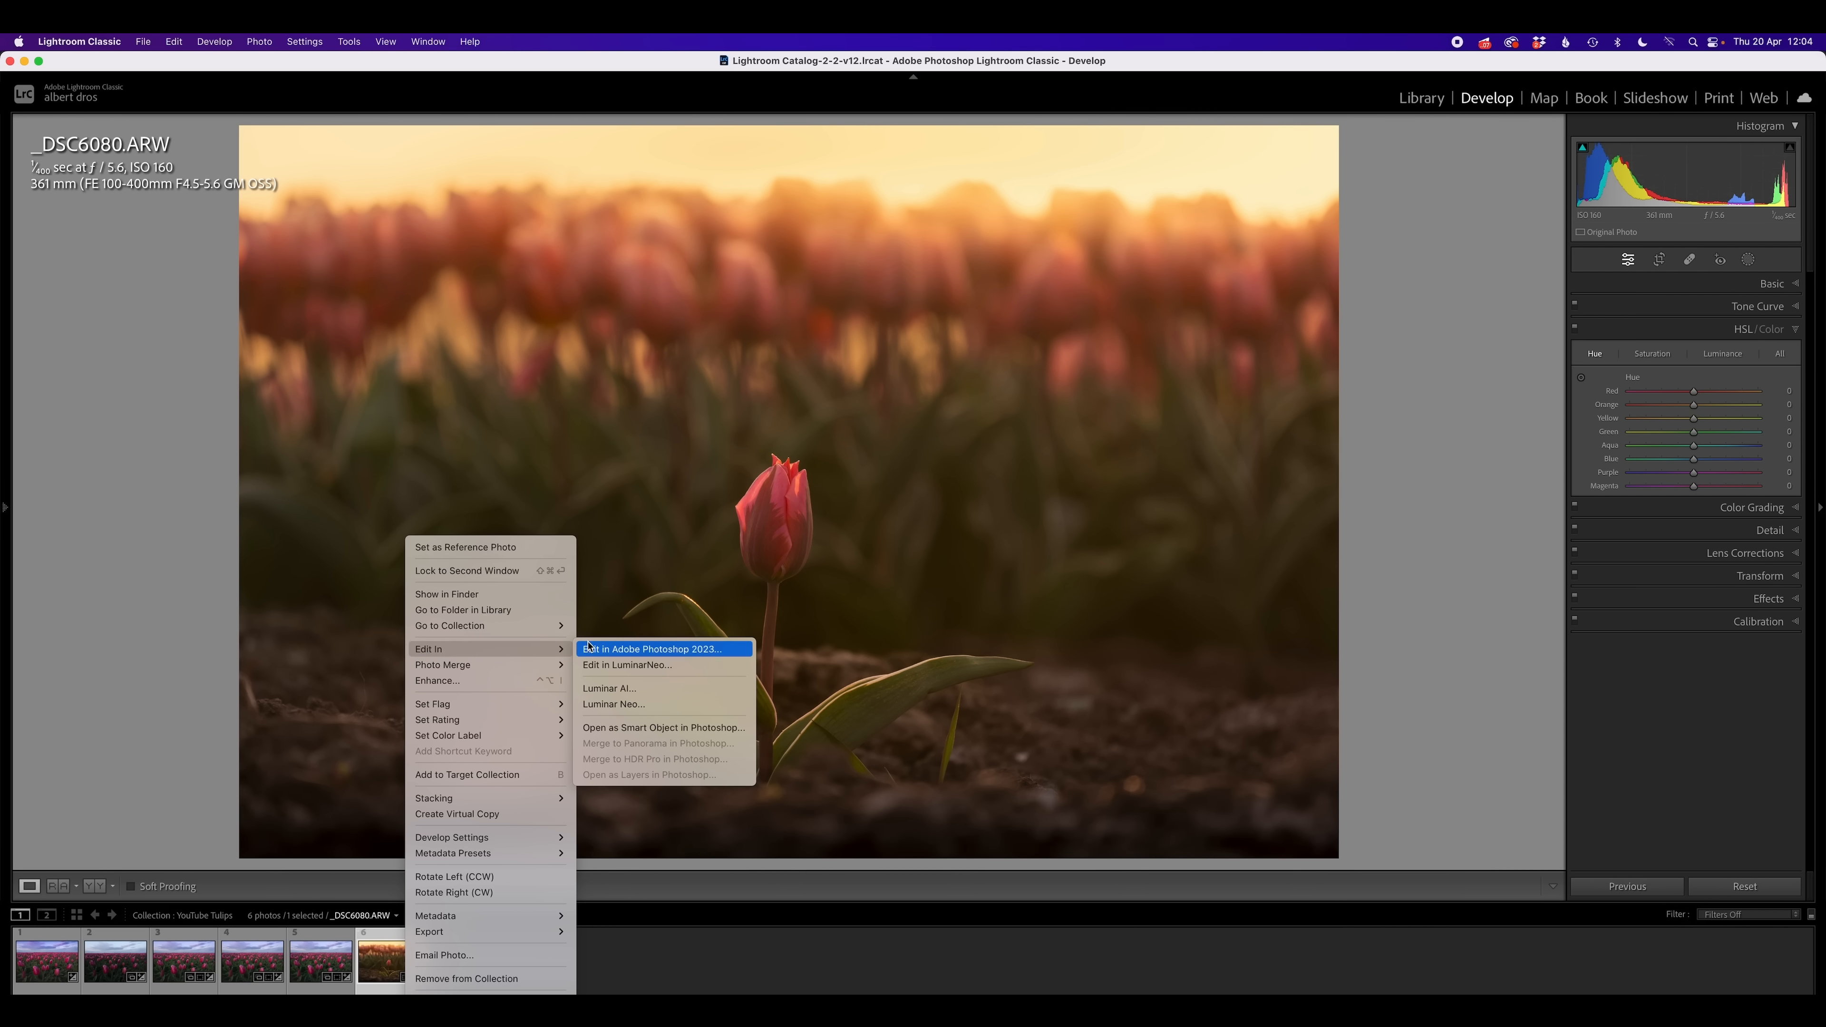
{"action": "left_click", "coordinate": [605, 650]}
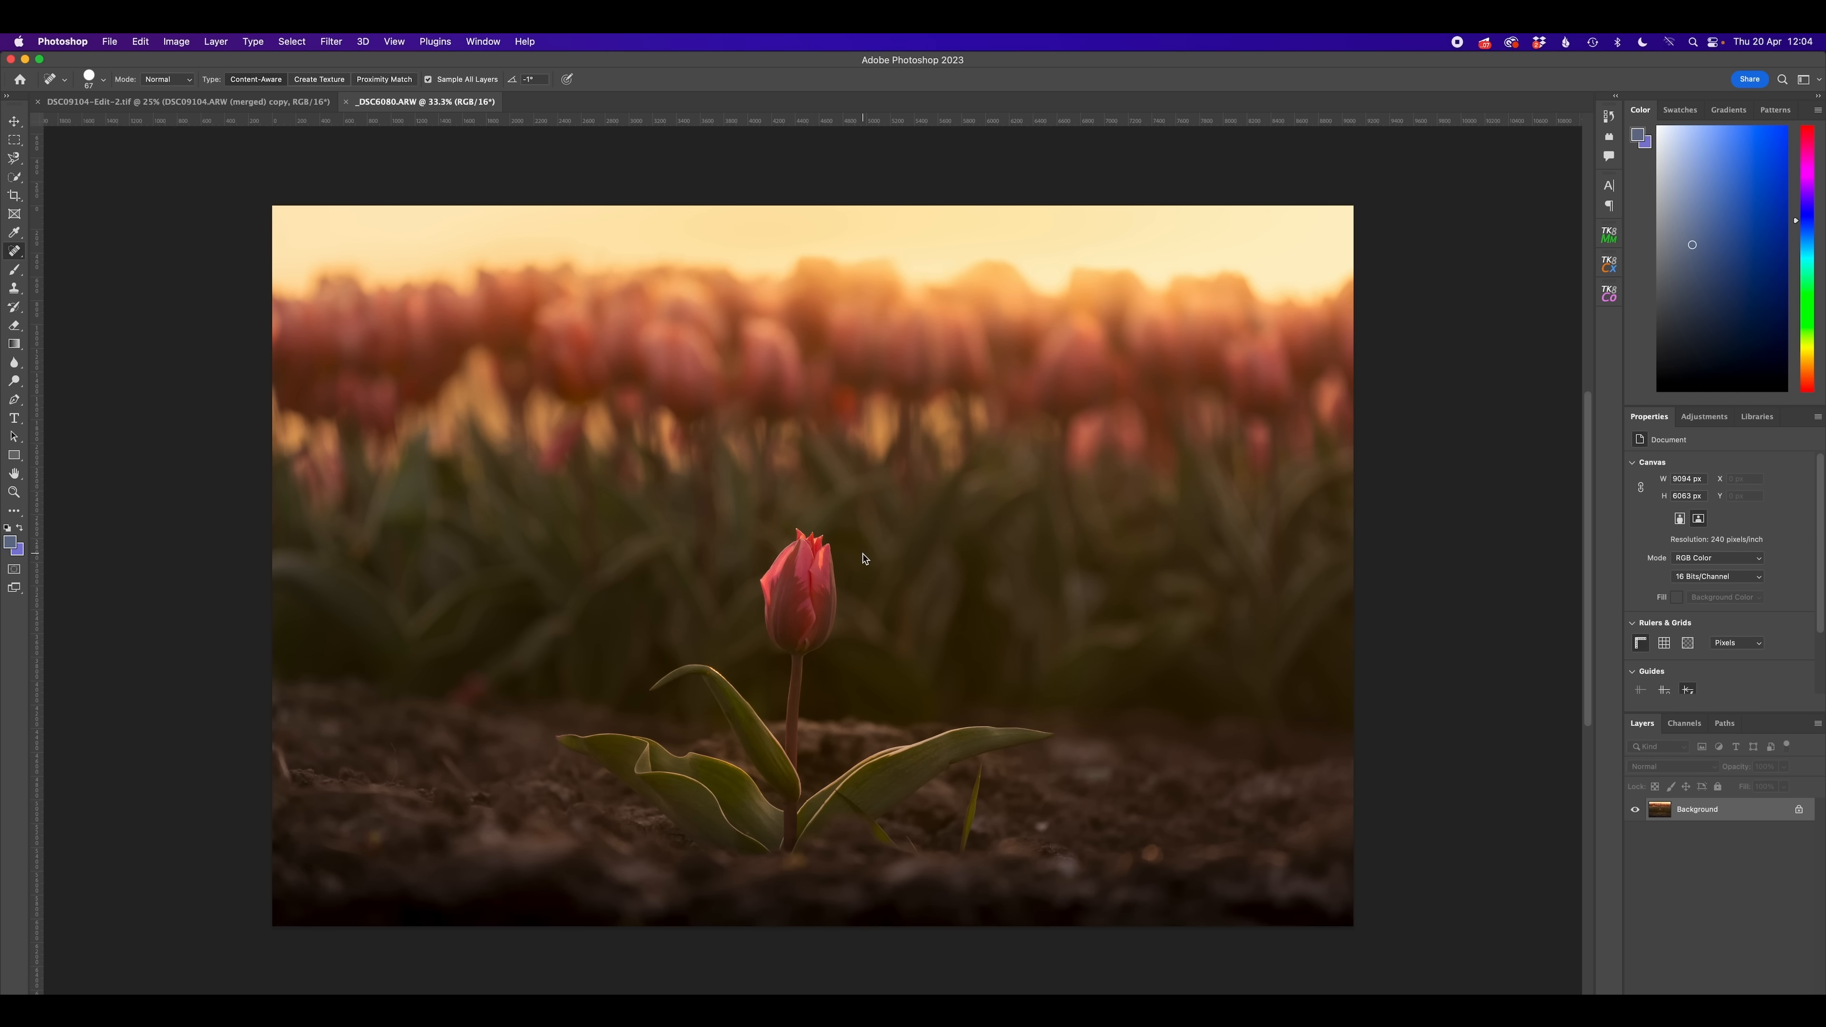
{"action": "key", "text": "super+minus"}
{"action": "key", "text": "super+minus"}
{"action": "key", "text": "super+minus"}
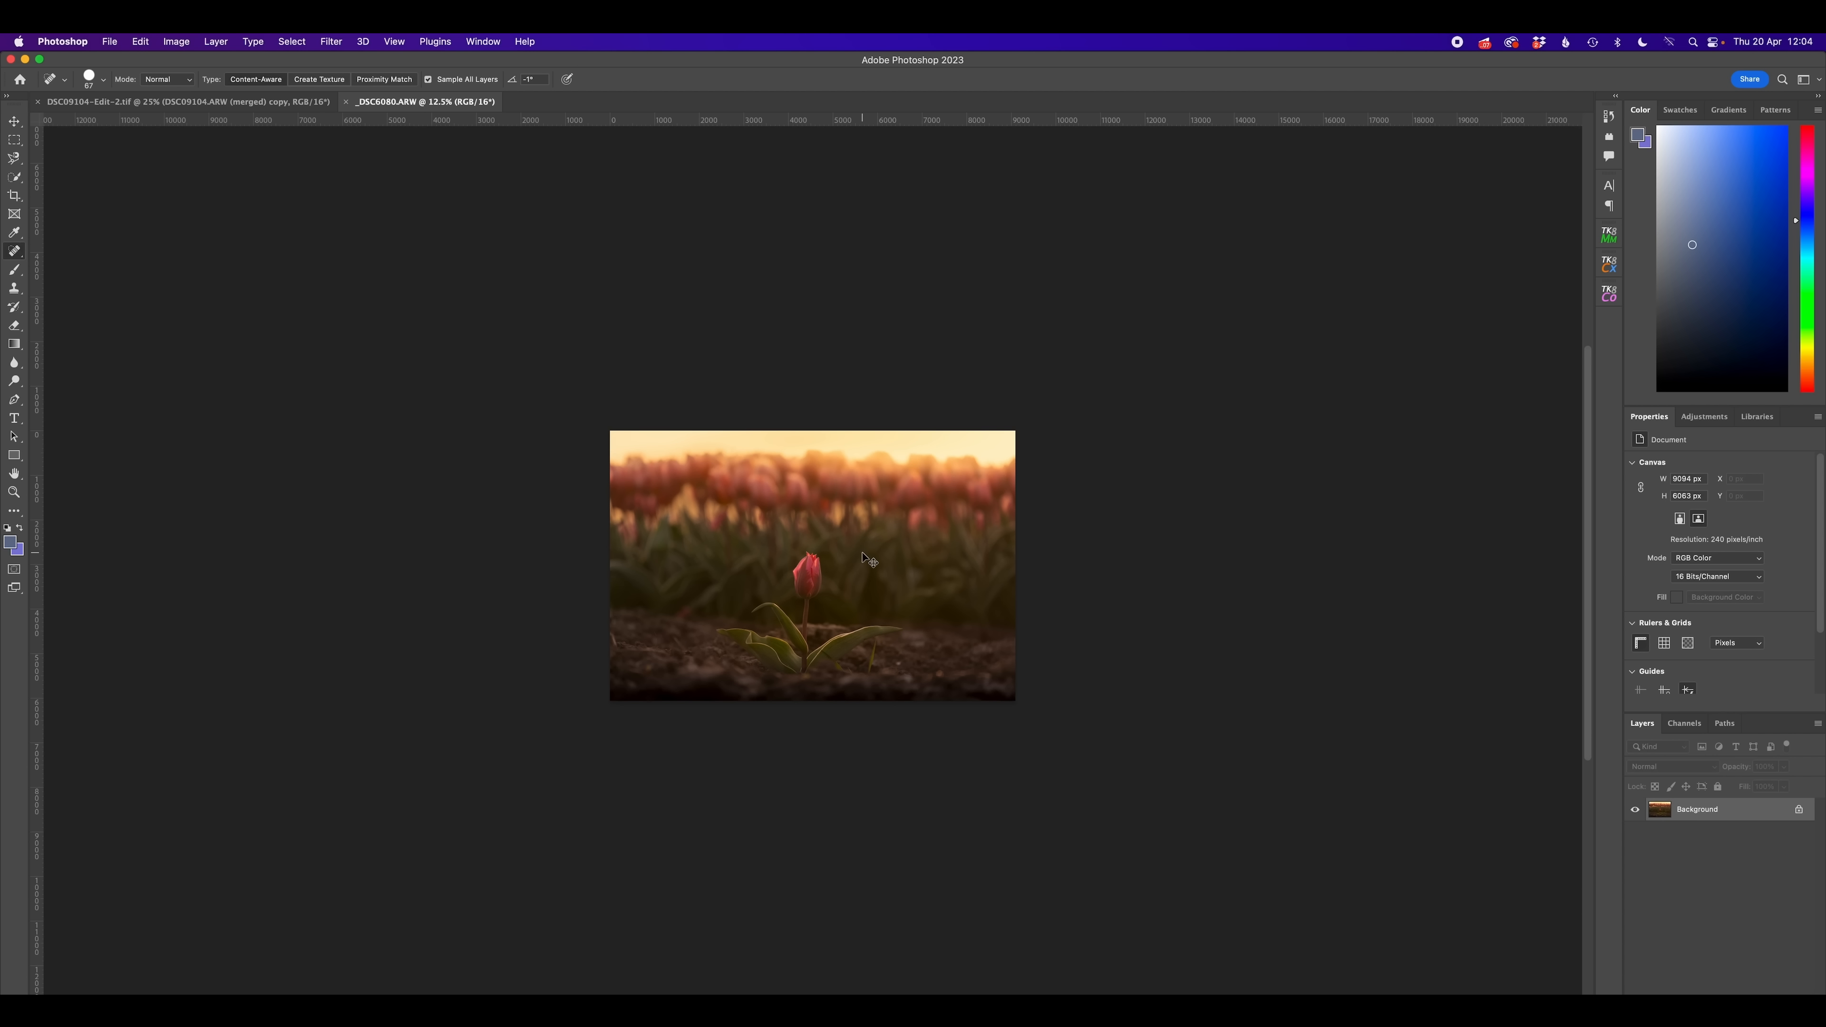
{"action": "key", "text": "super+plus"}
{"action": "key", "text": "super+plus"}
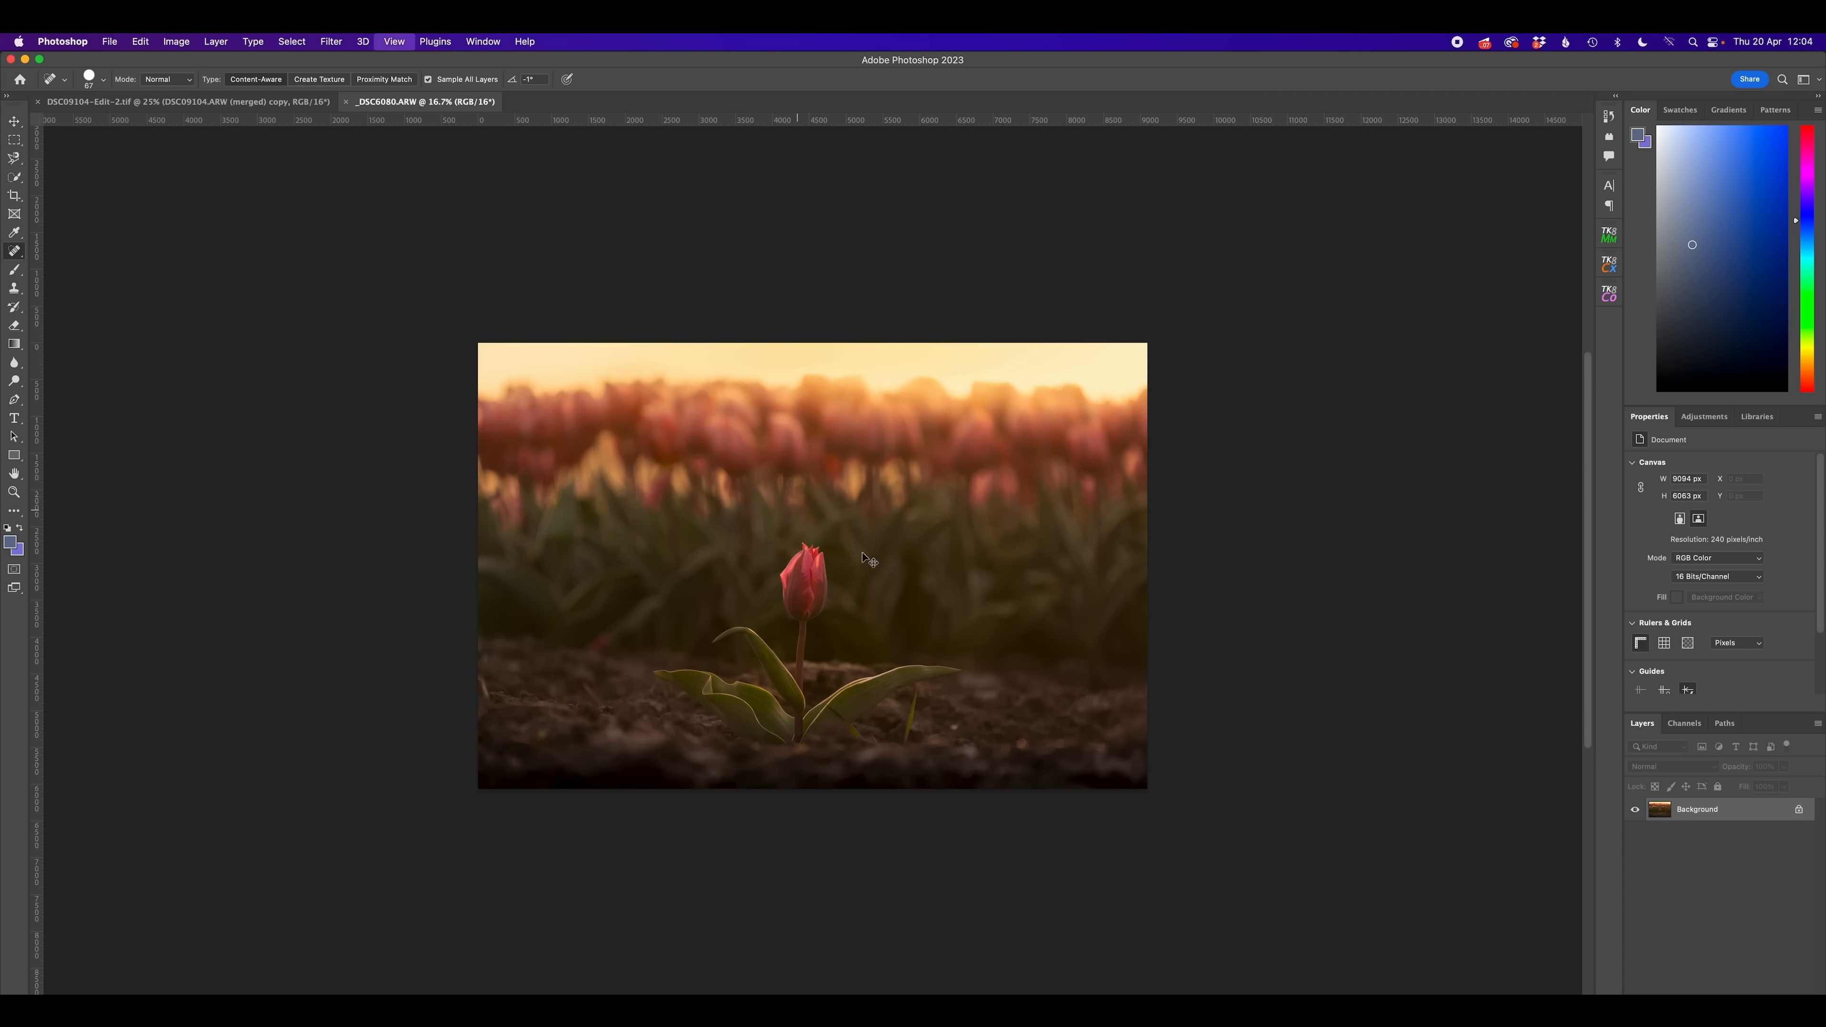
Set the Brush's foreground colour to a warm golden yellow with hue about 41°, saturation 47% and brightness 94%
{"action": "left_click", "coordinate": [16, 271]}
{"action": "mouse_move", "coordinate": [820, 346]}
{"action": "left_mouse_down"}
{"action": "mouse_move", "coordinate": [1129, 370]}
{"action": "mouse_move", "coordinate": [1114, 360]}
{"action": "left_mouse_up"}
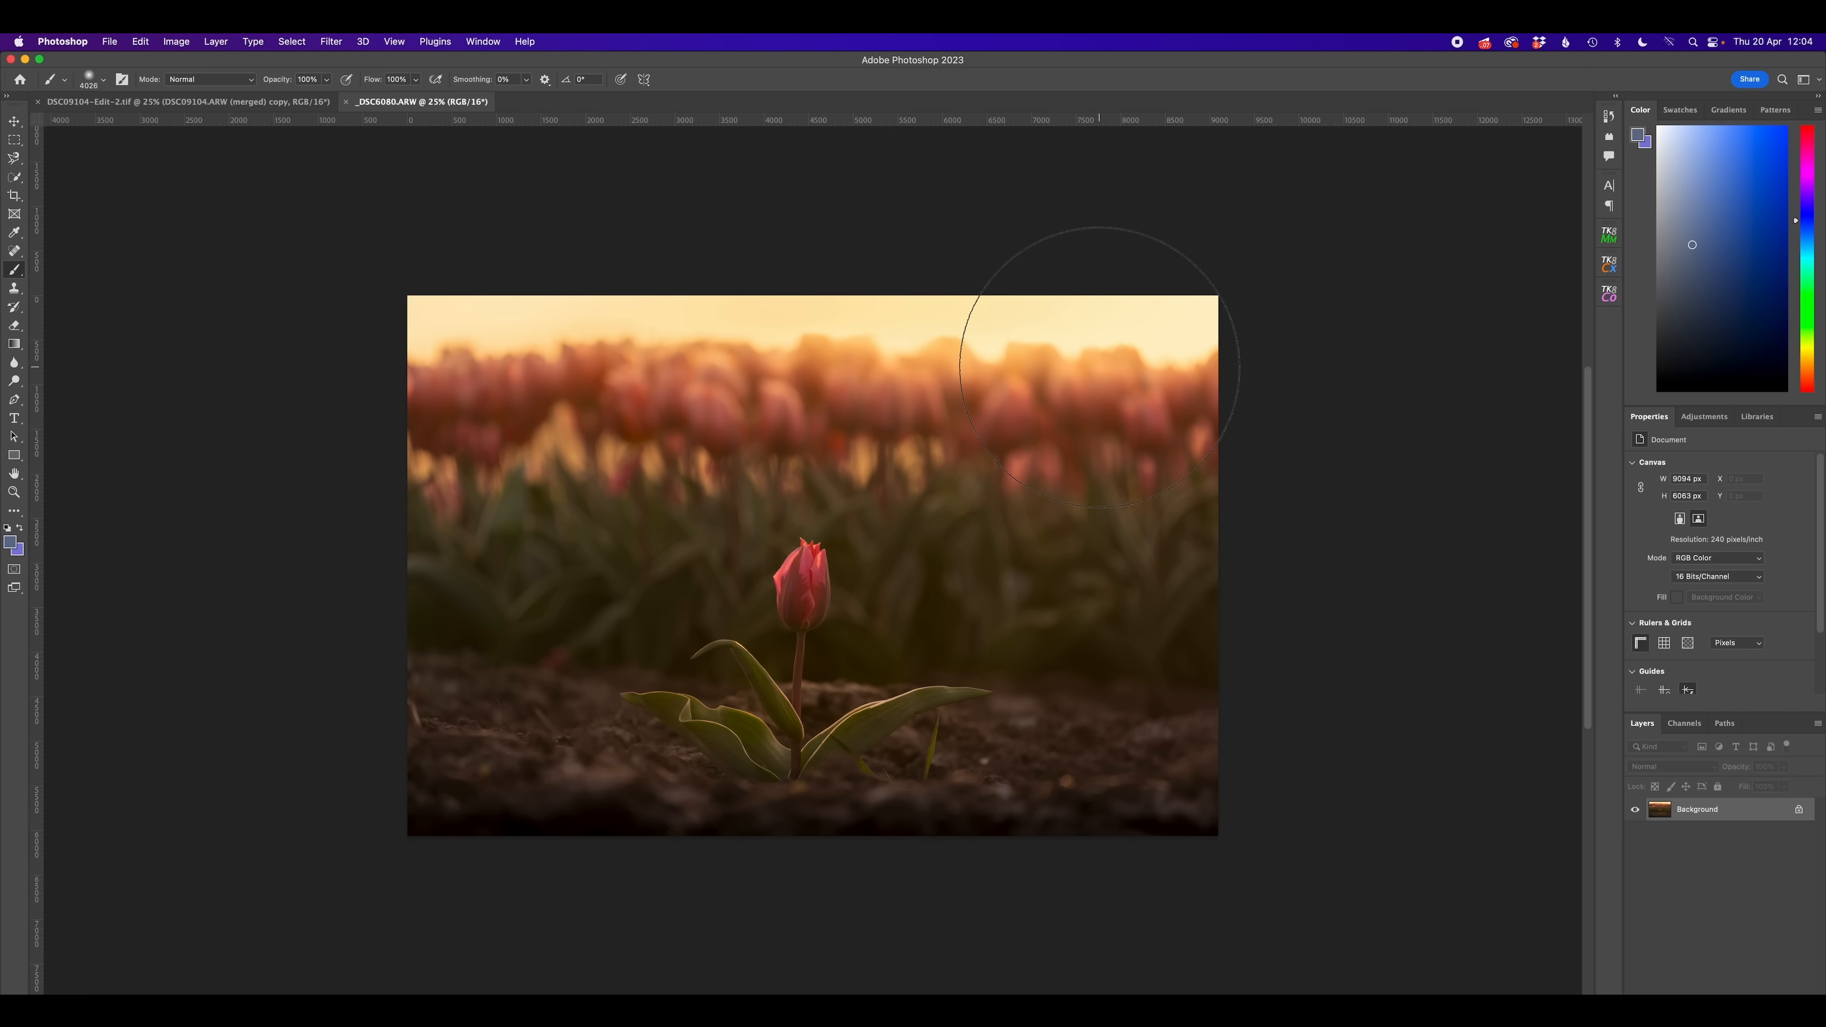
{"action": "left_click", "coordinate": [14, 546]}
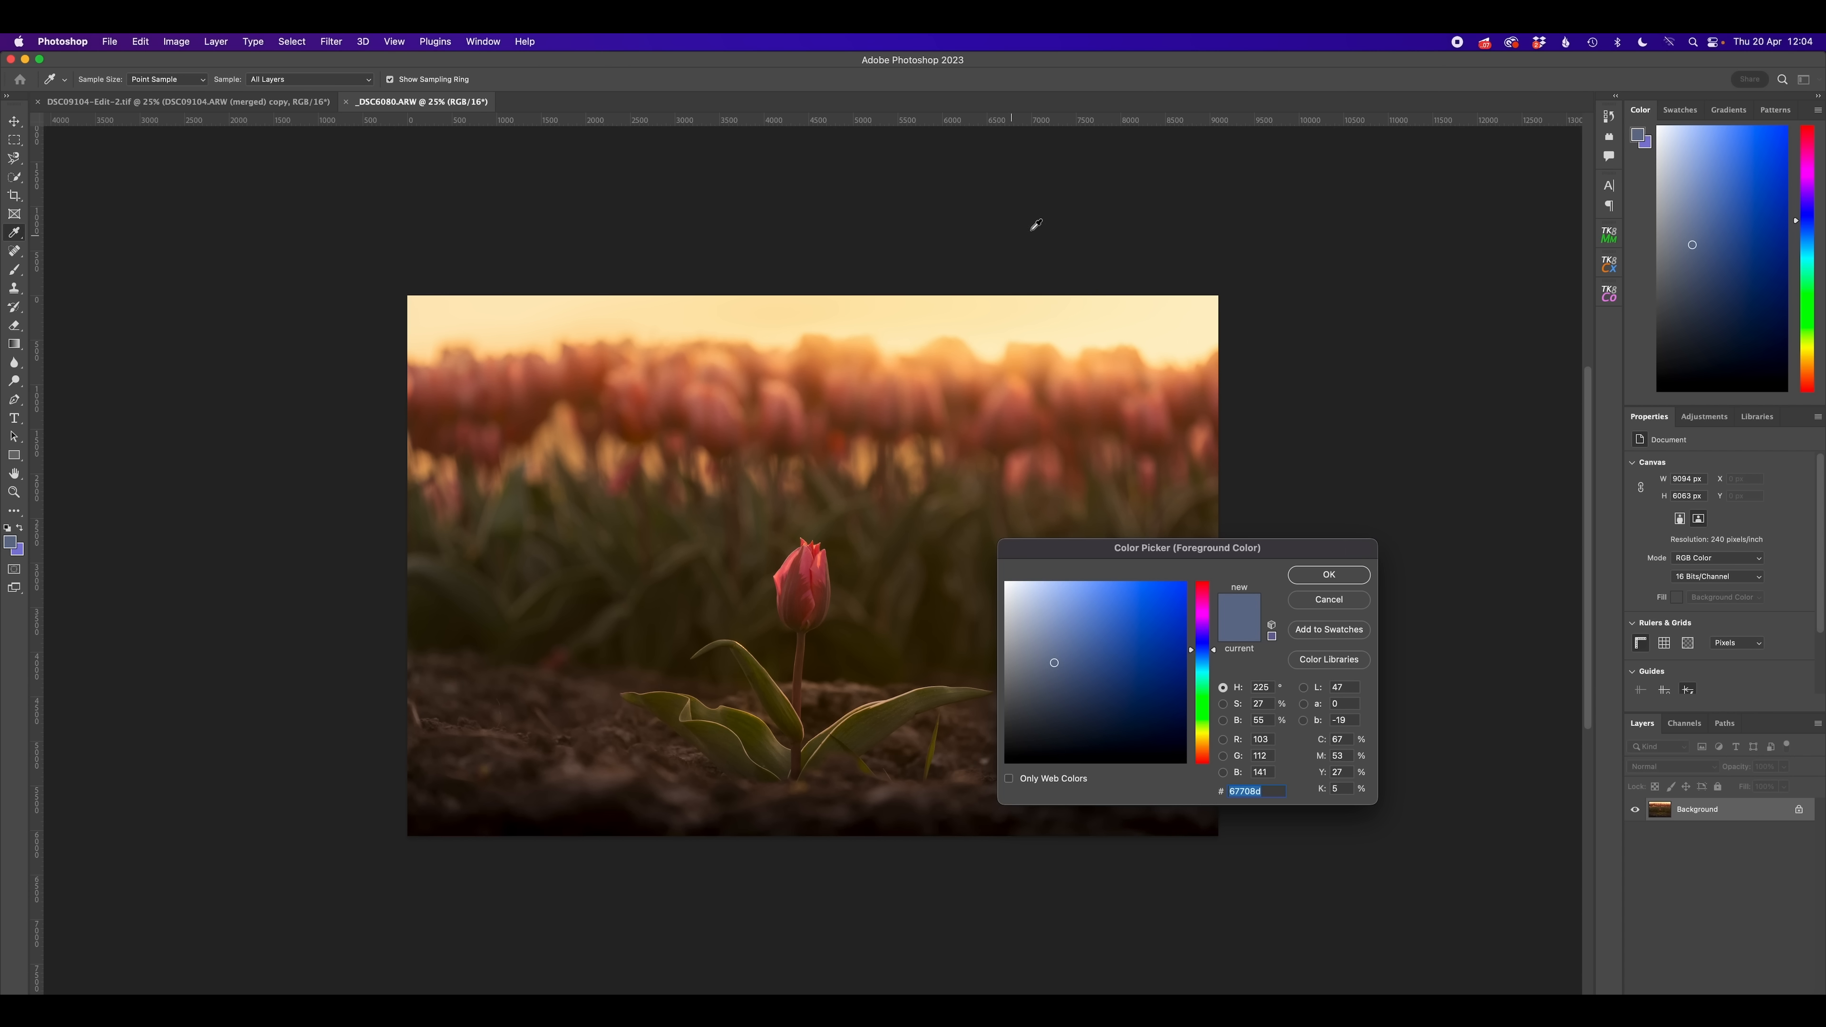
{"action": "left_click", "coordinate": [960, 324]}
{"action": "left_click", "coordinate": [1090, 593]}
{"action": "left_click", "coordinate": [1206, 743]}
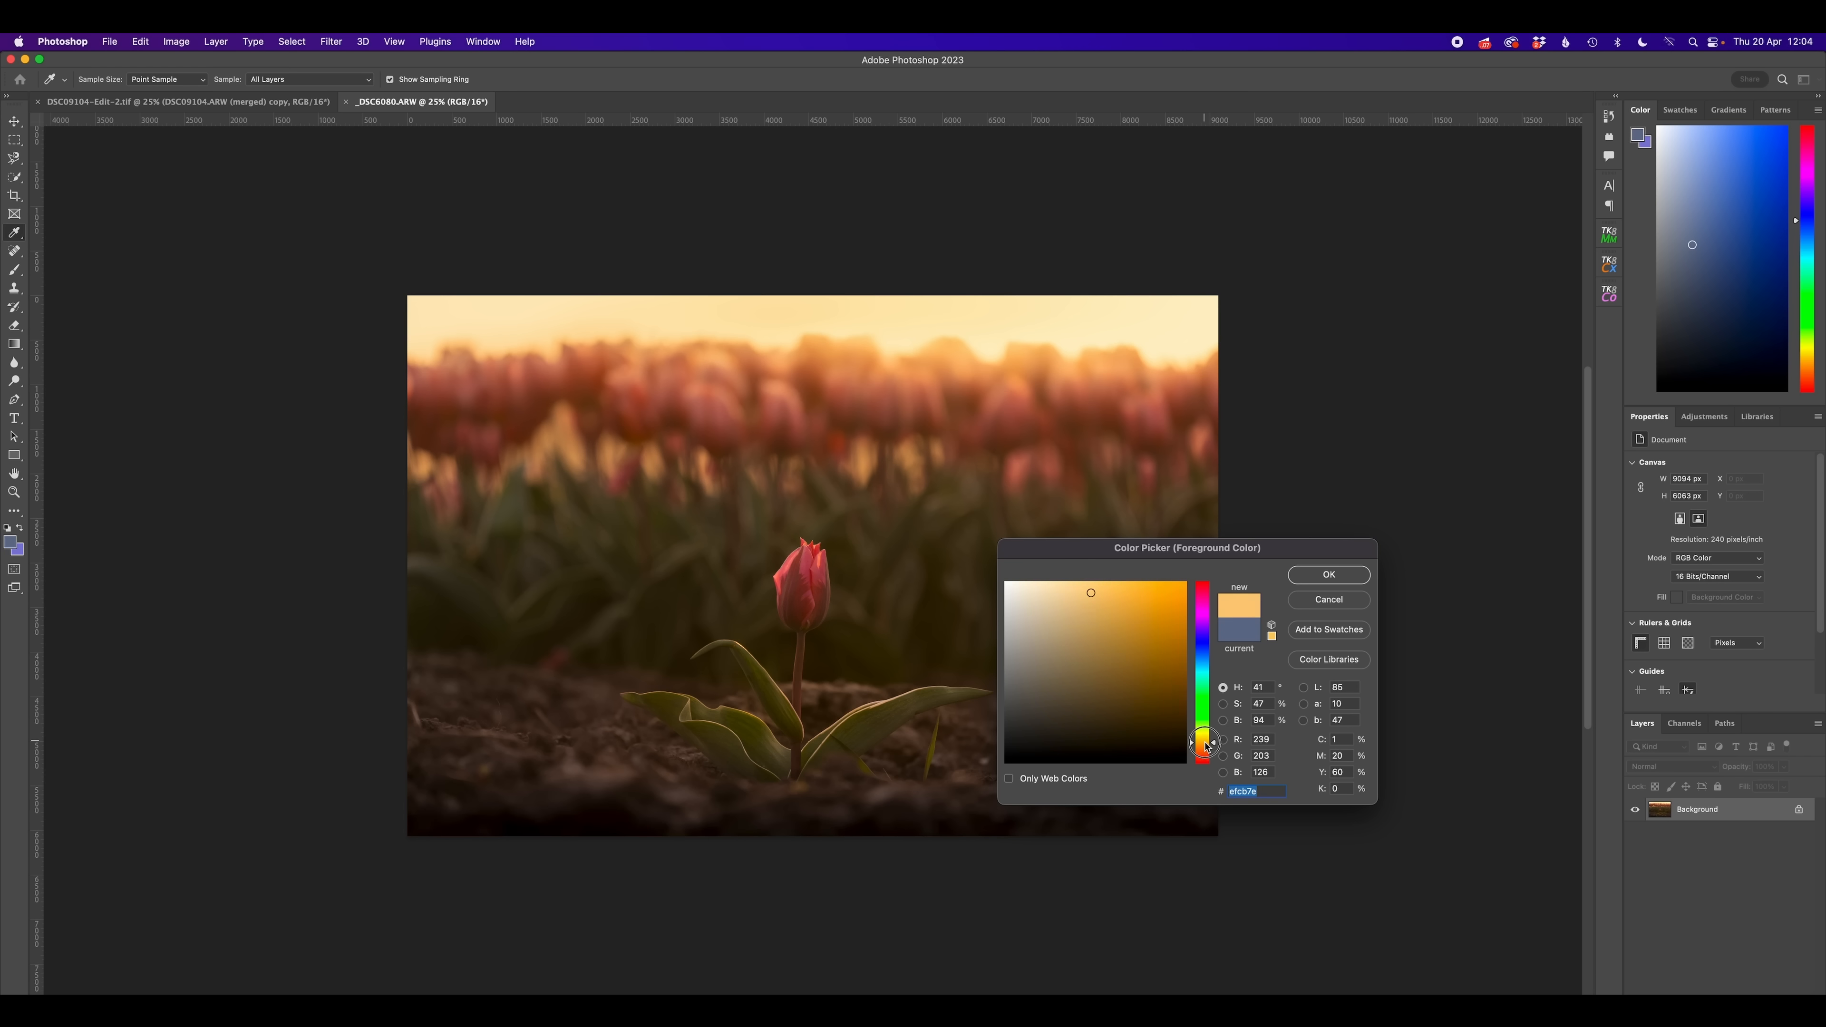
{"action": "left_click", "coordinate": [1328, 575]}
{"action": "key", "text": "b"}
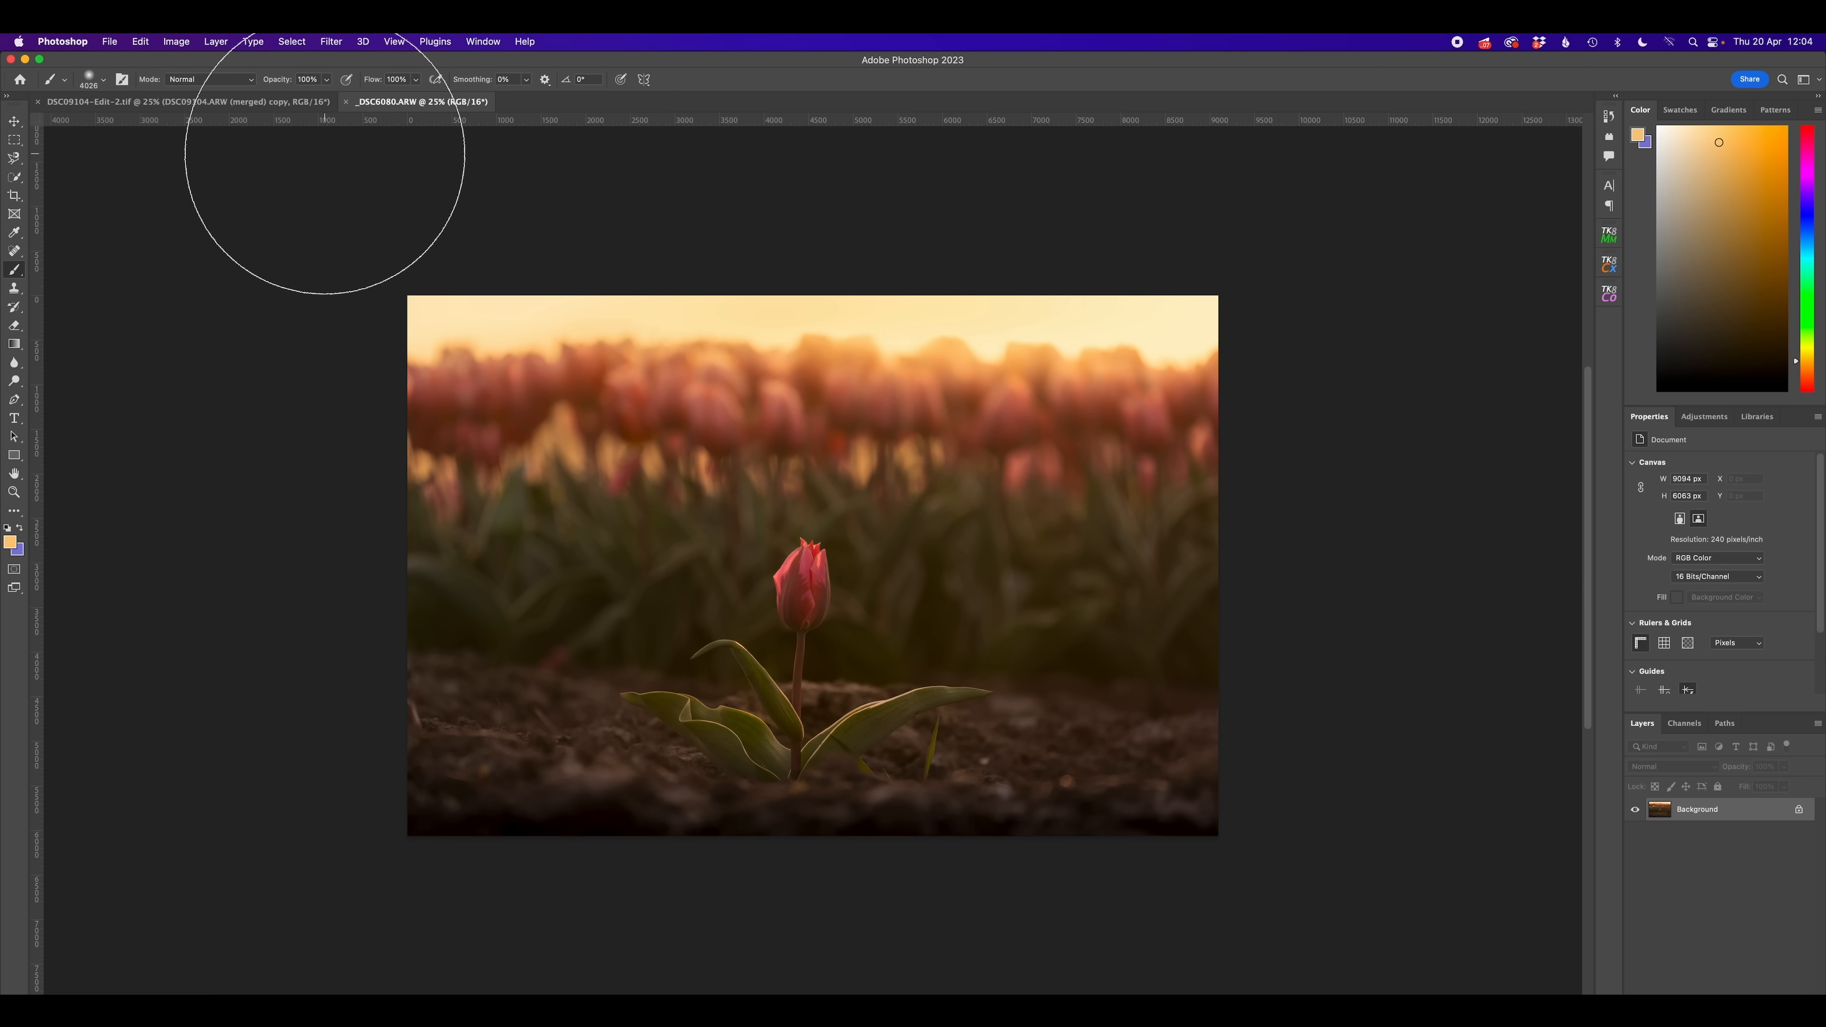
Create a new layer named "glow" above the background
{"action": "left_click", "coordinate": [216, 42]}
{"action": "mouse_move", "coordinate": [223, 61]}
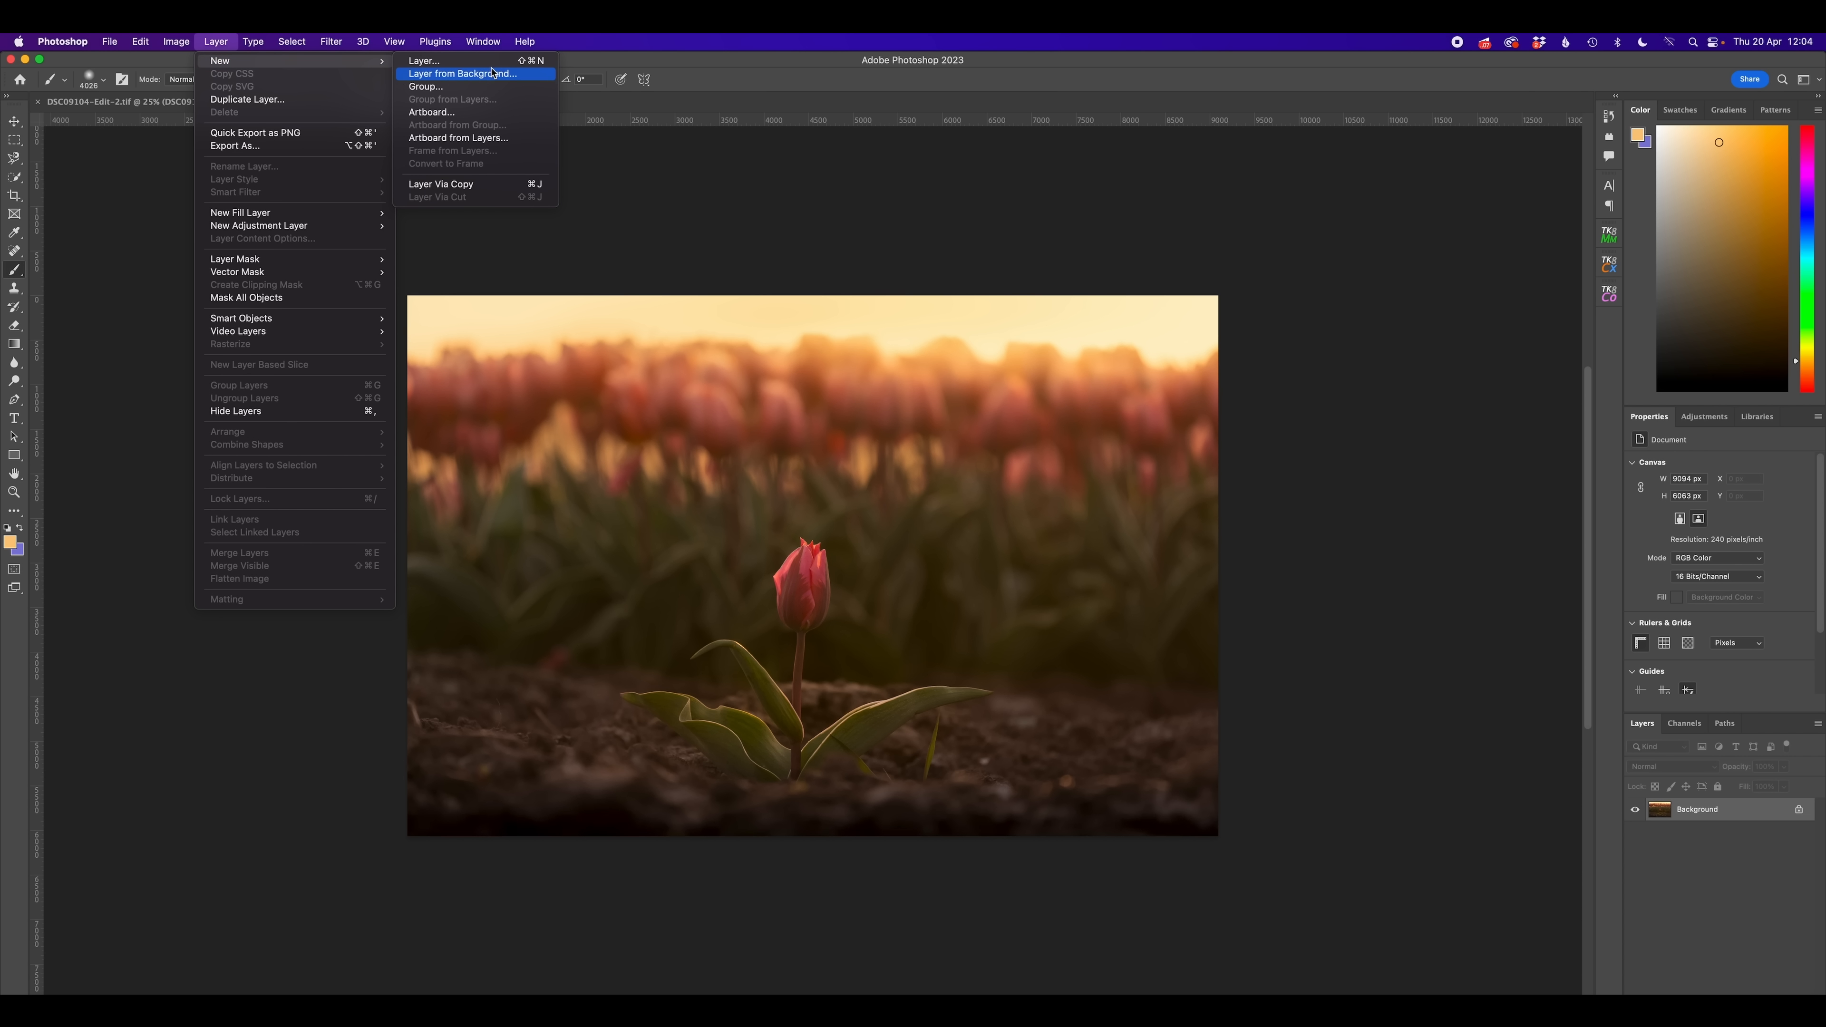
{"action": "left_click", "coordinate": [431, 62]}
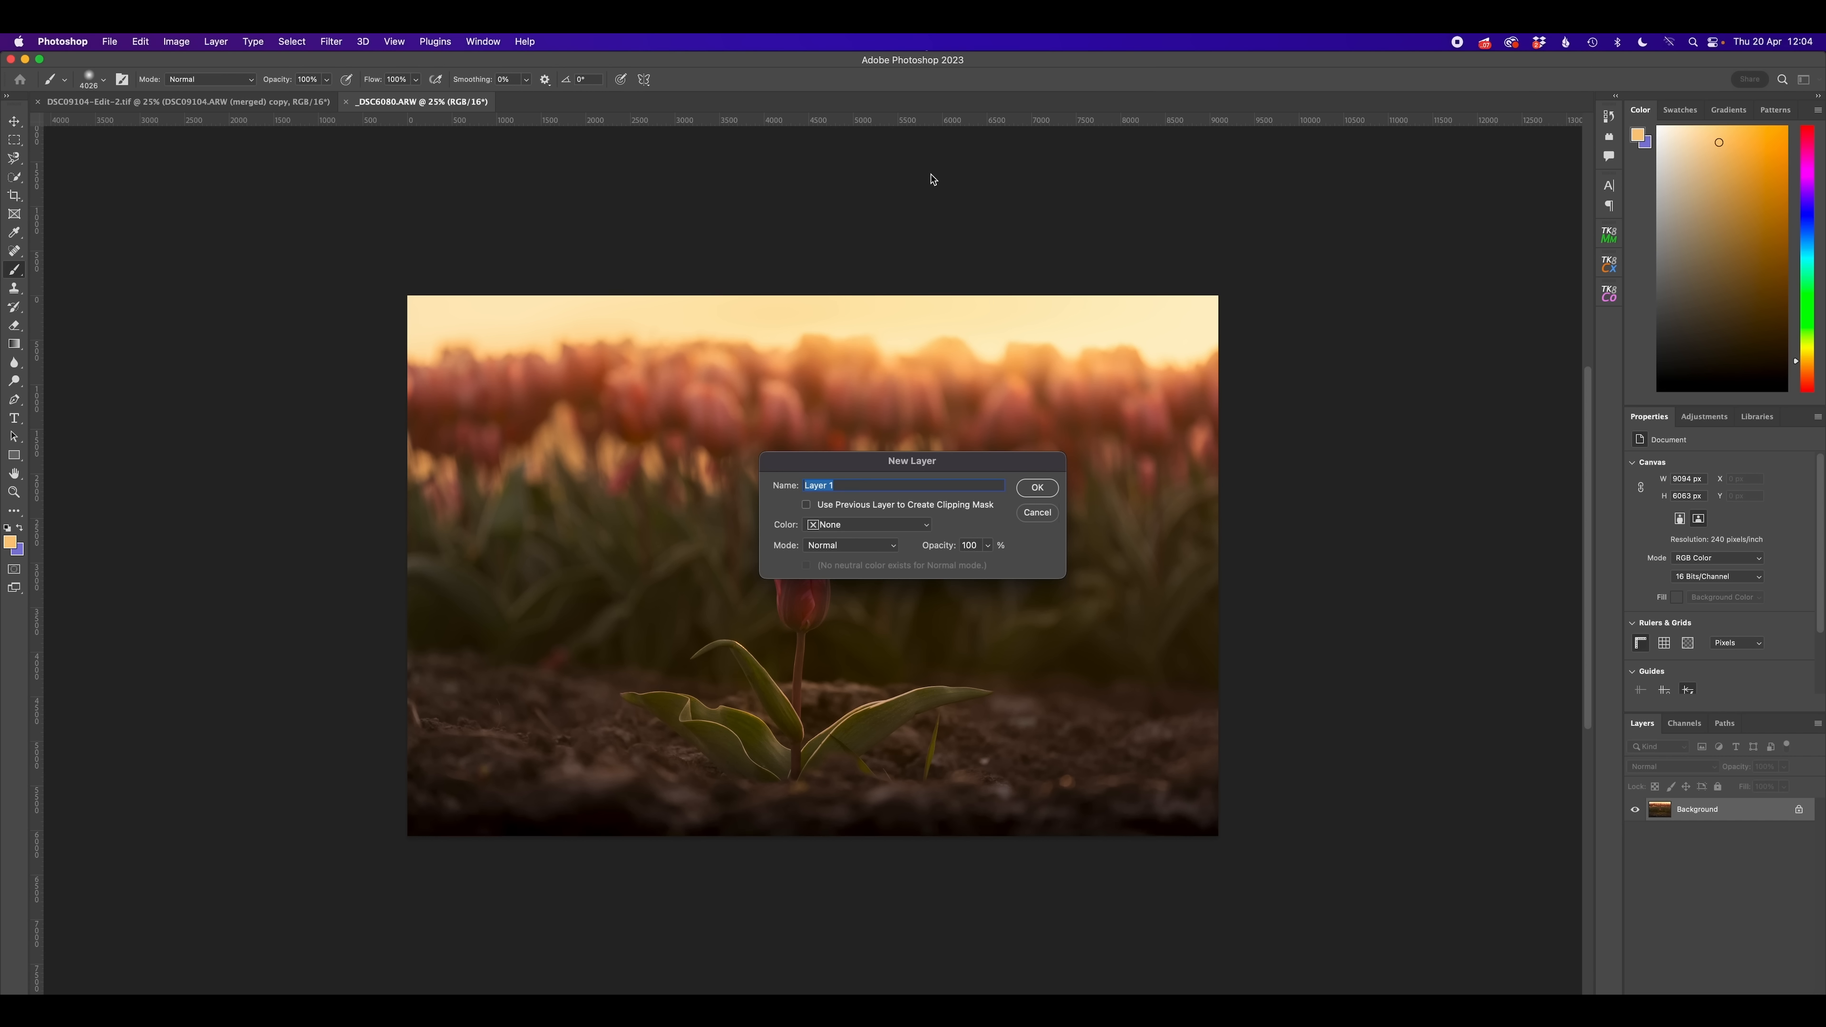
{"action": "type", "text": "glow"}
{"action": "key", "text": "Return"}
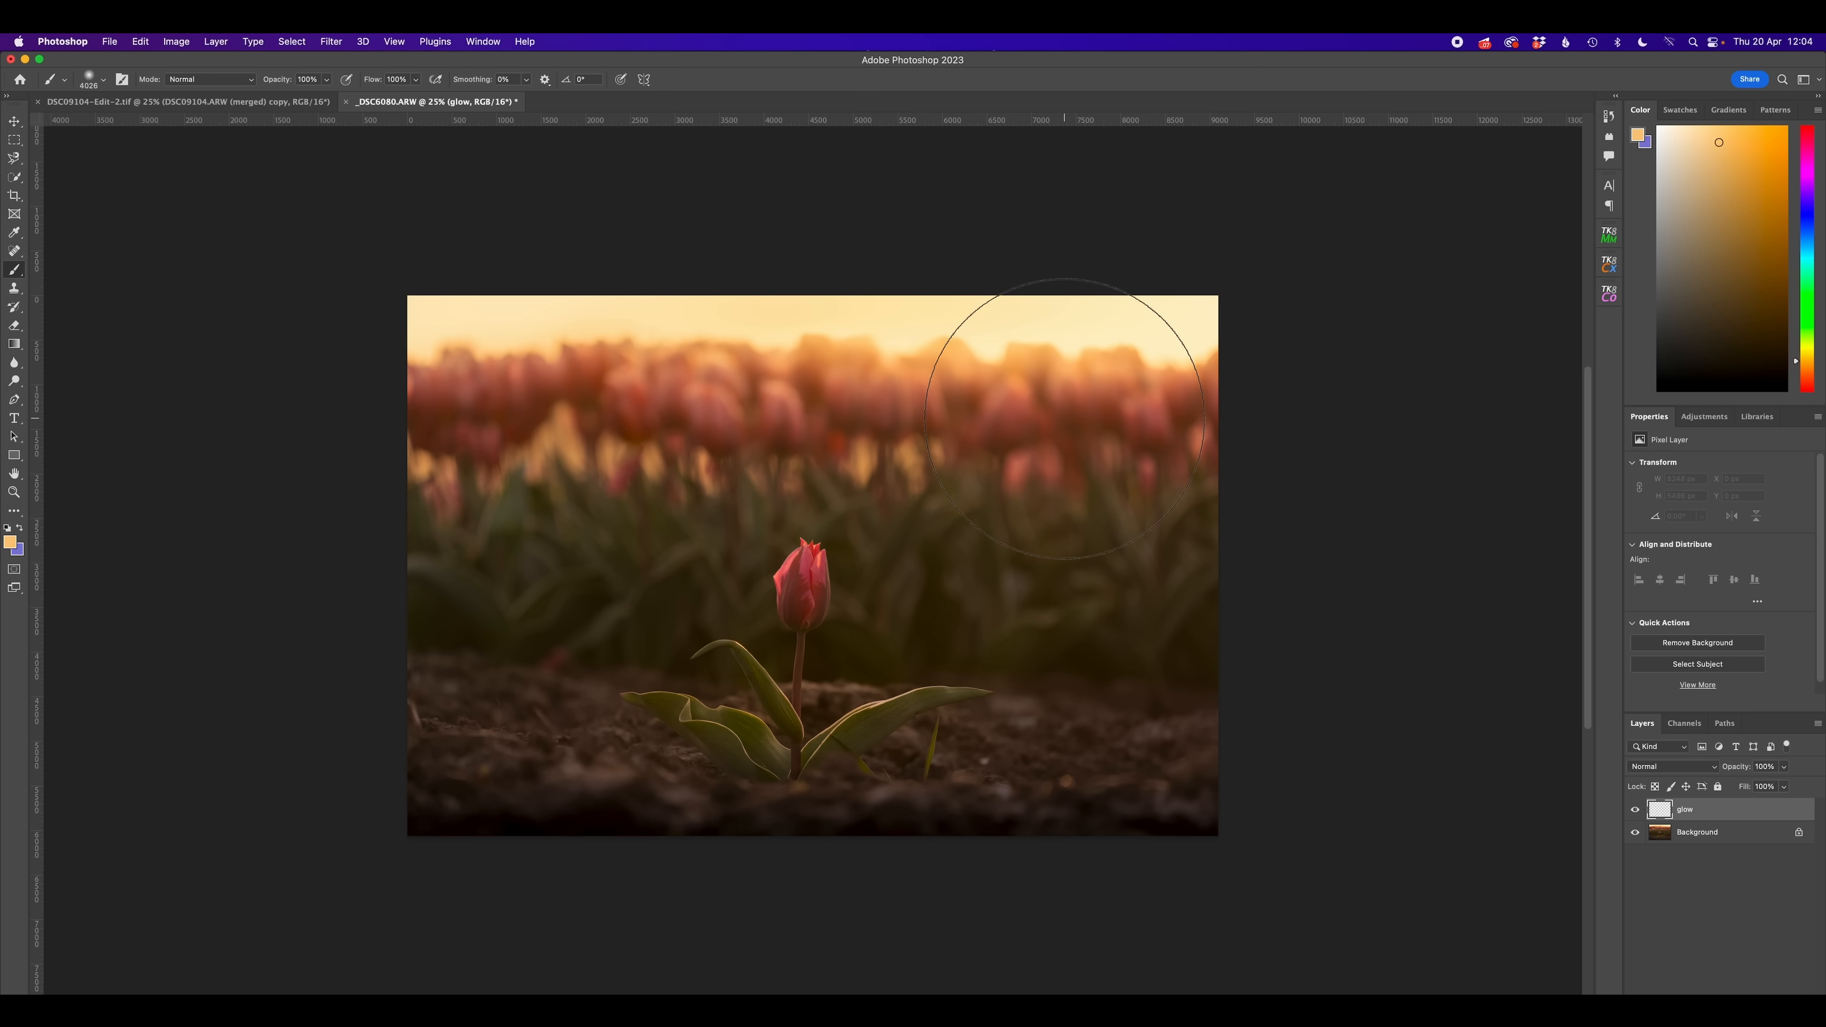
Paint golden glow over the sky and the distant tulips on the glow layer with the brush at 40% and 30% opacity
{"action": "key", "text": "super+equal"}
{"action": "key", "text": "4"}
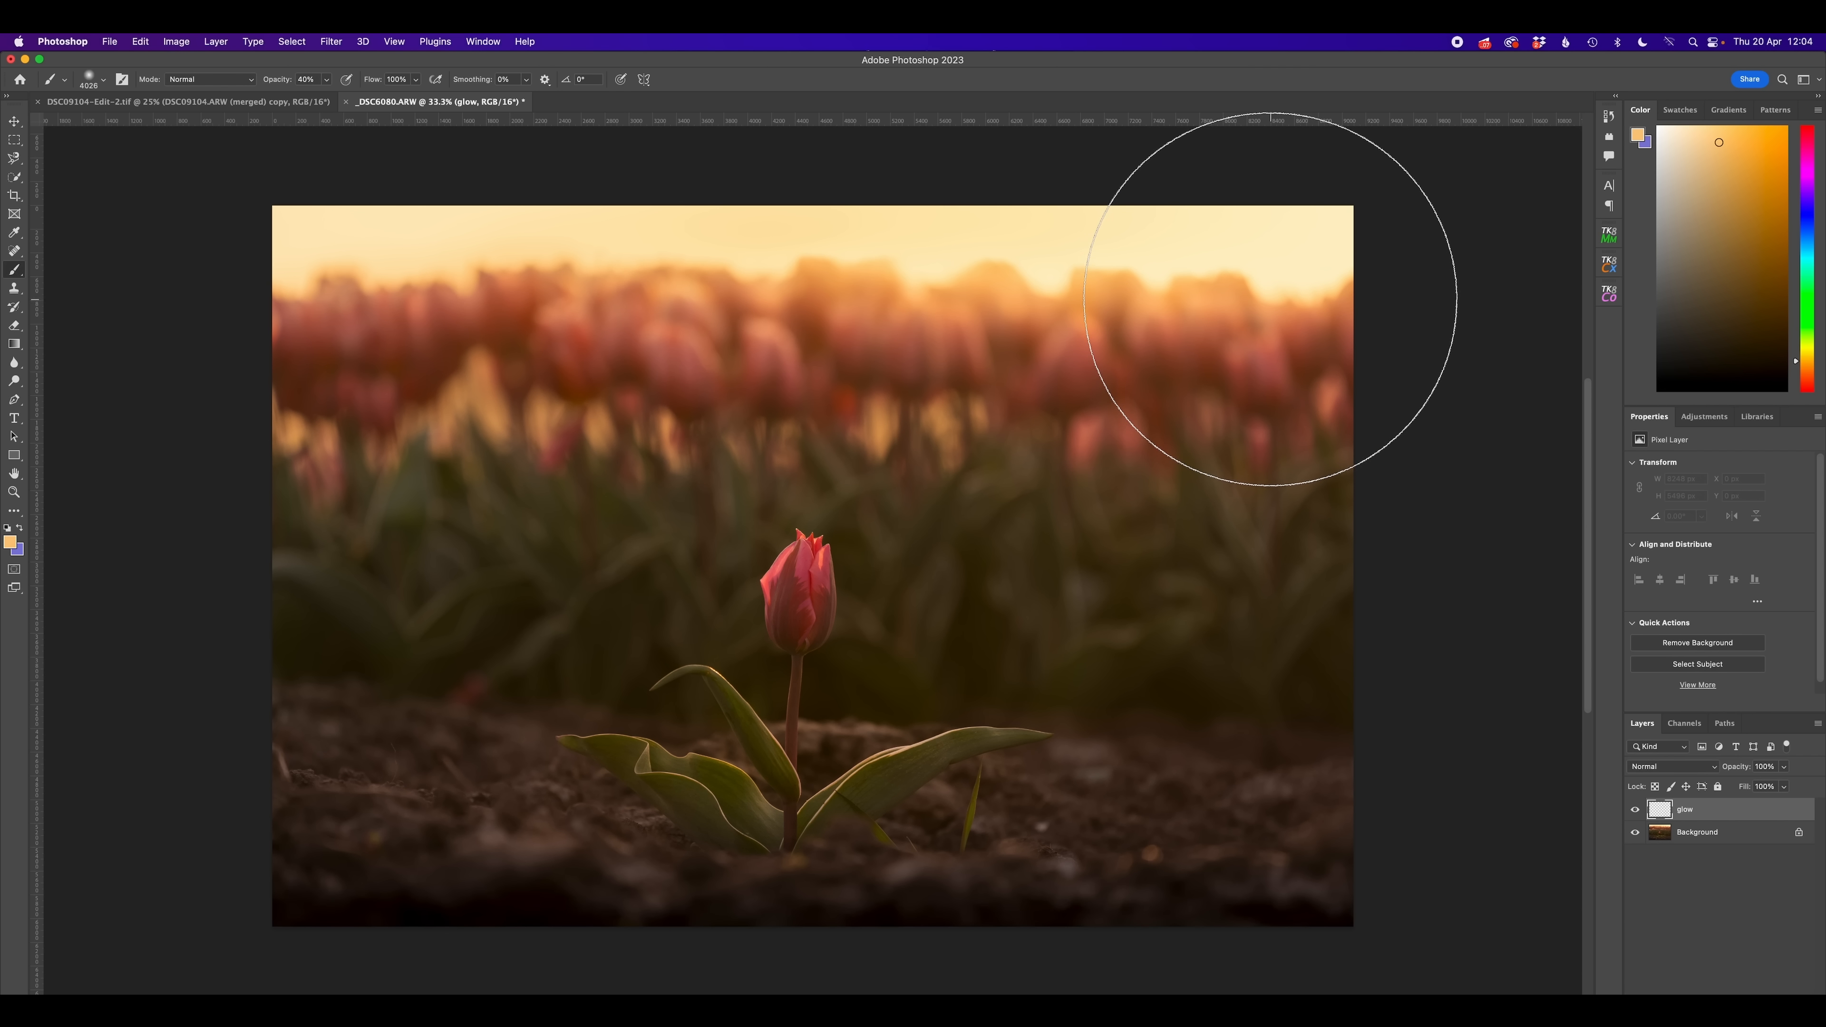
{"action": "left_click", "coordinate": [1270, 297]}
{"action": "key", "text": "super+z"}
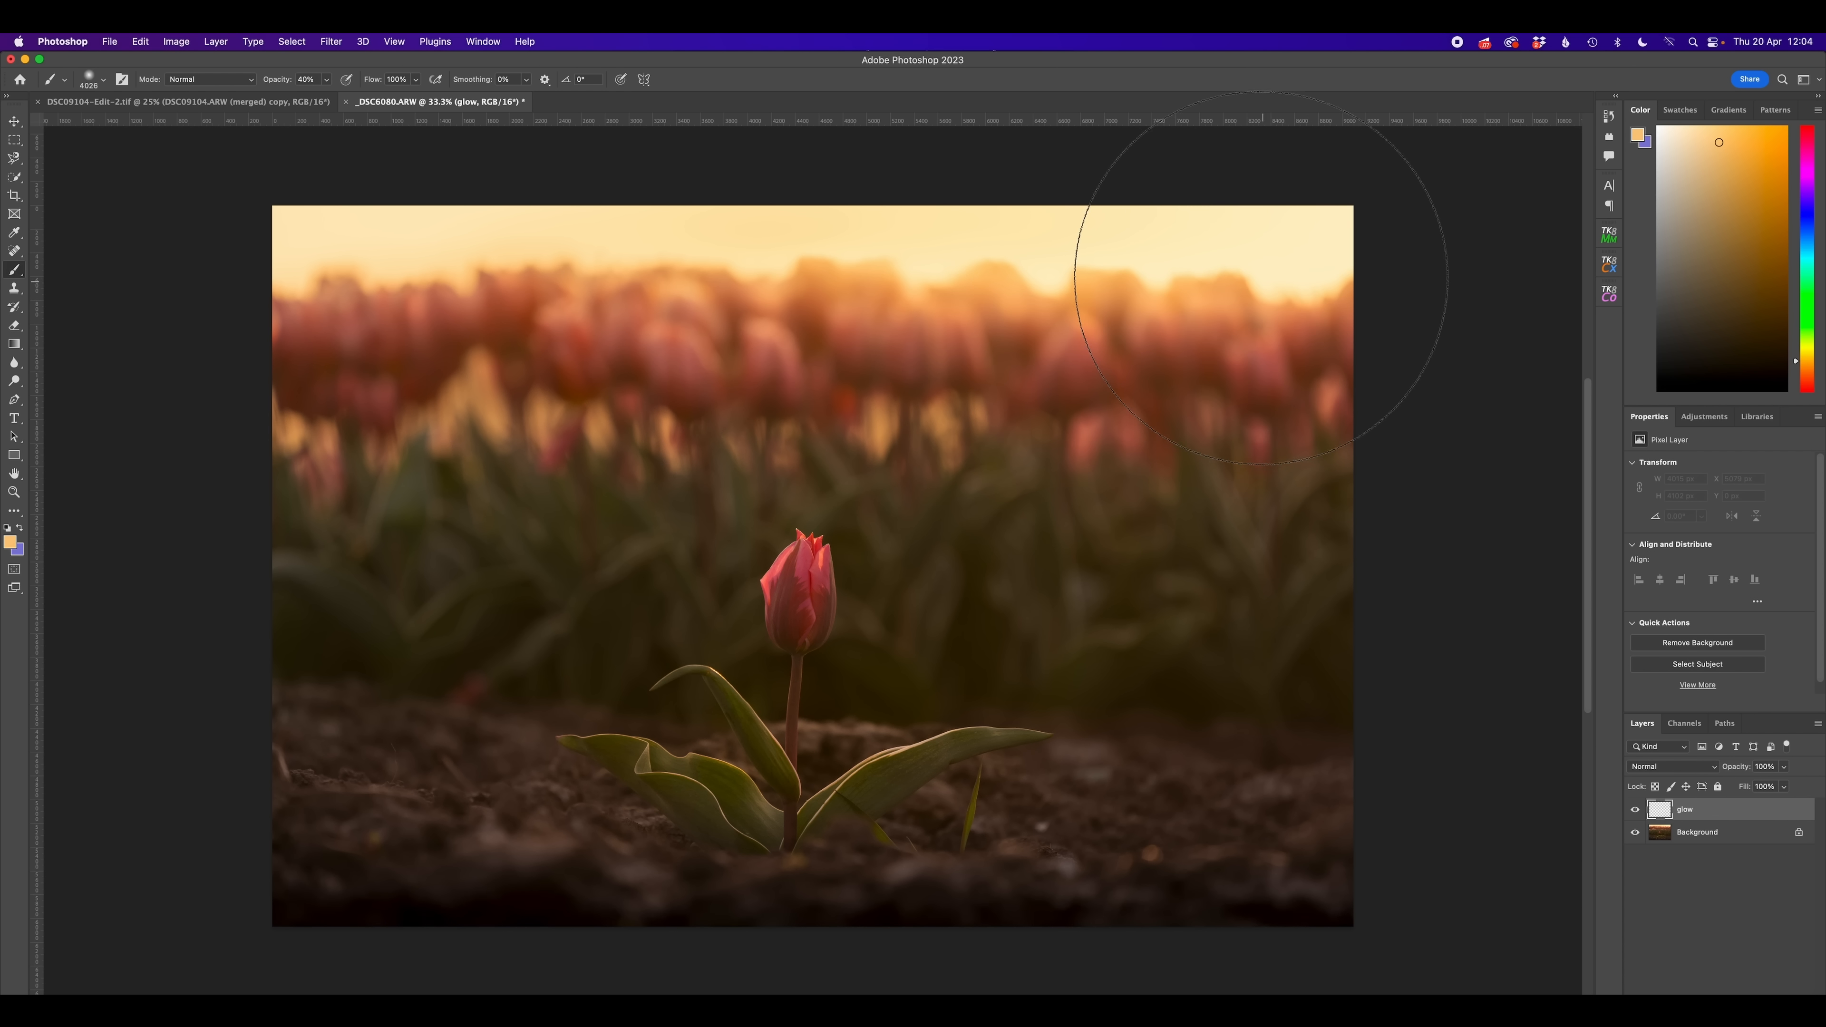
{"action": "left_click", "coordinate": [1250, 272]}
{"action": "key", "text": "3"}
{"action": "left_click", "coordinate": [927, 216]}
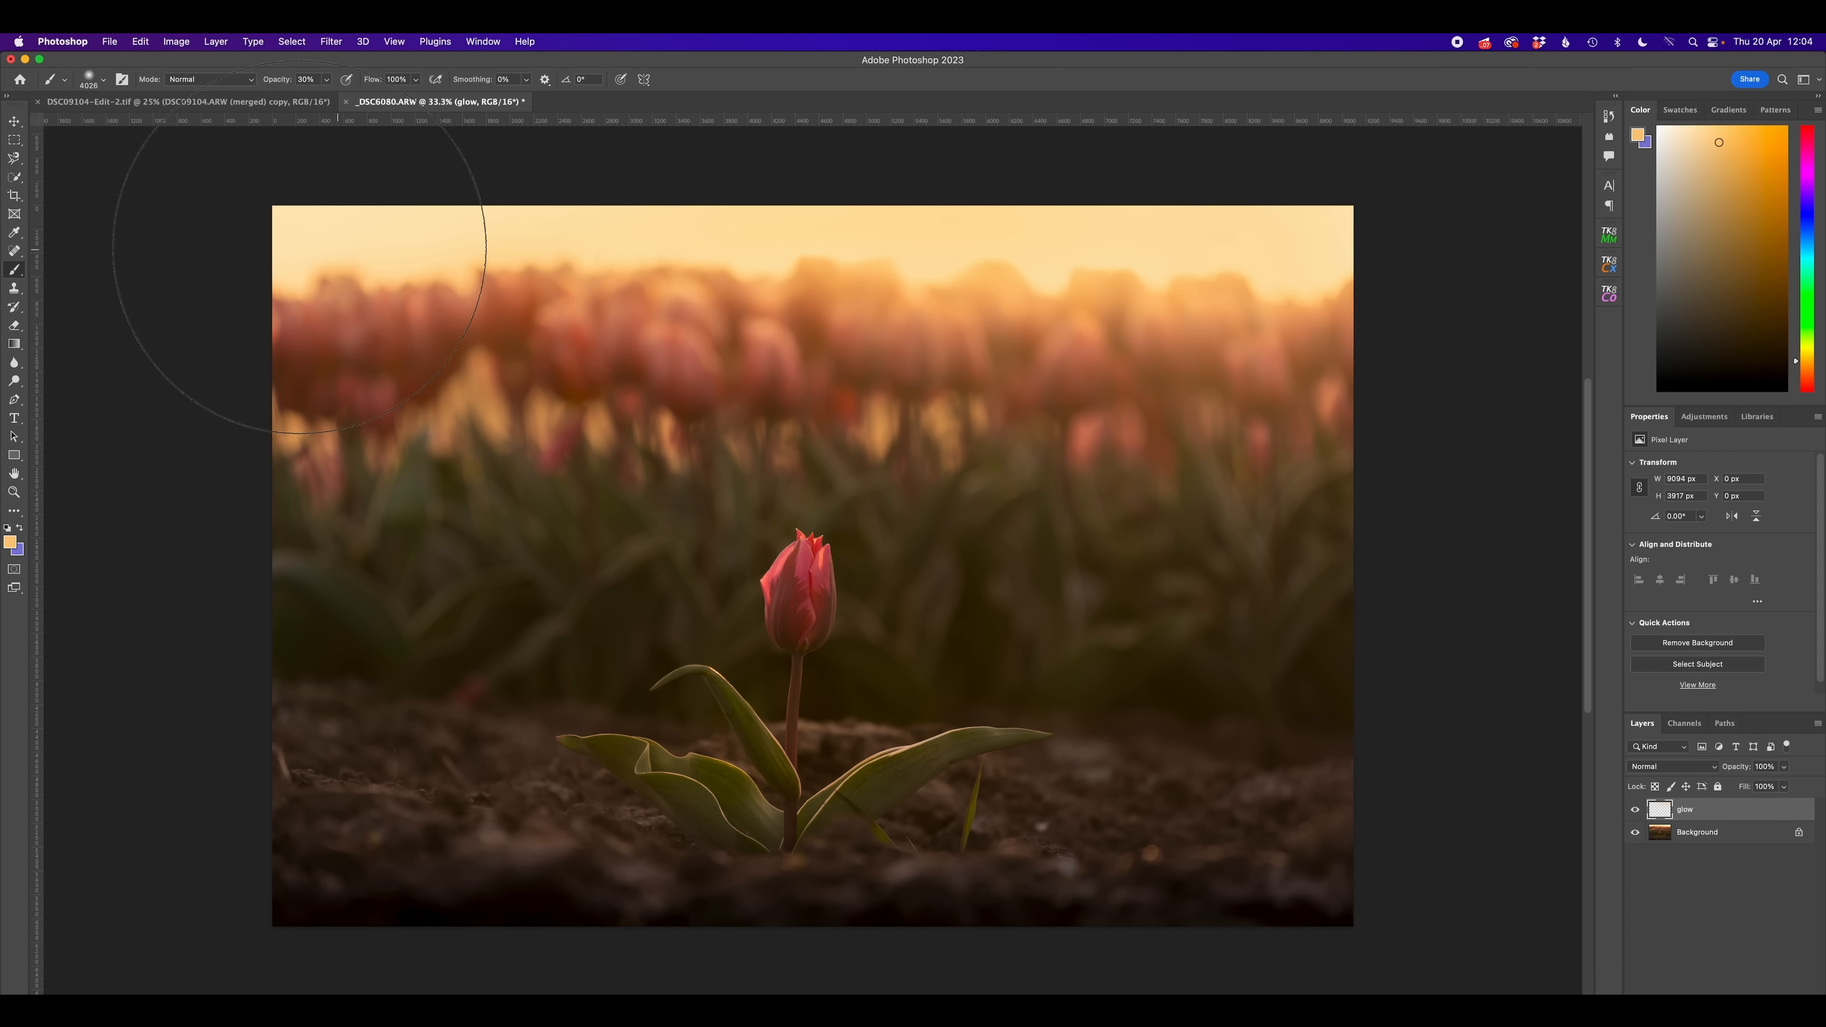
{"action": "left_click", "coordinate": [278, 241]}
Build up the glow around the image's upper right edge and across the sky, using 10% and 30% brush opacity
{"action": "key", "text": "1"}
{"action": "left_click", "coordinate": [1398, 390]}
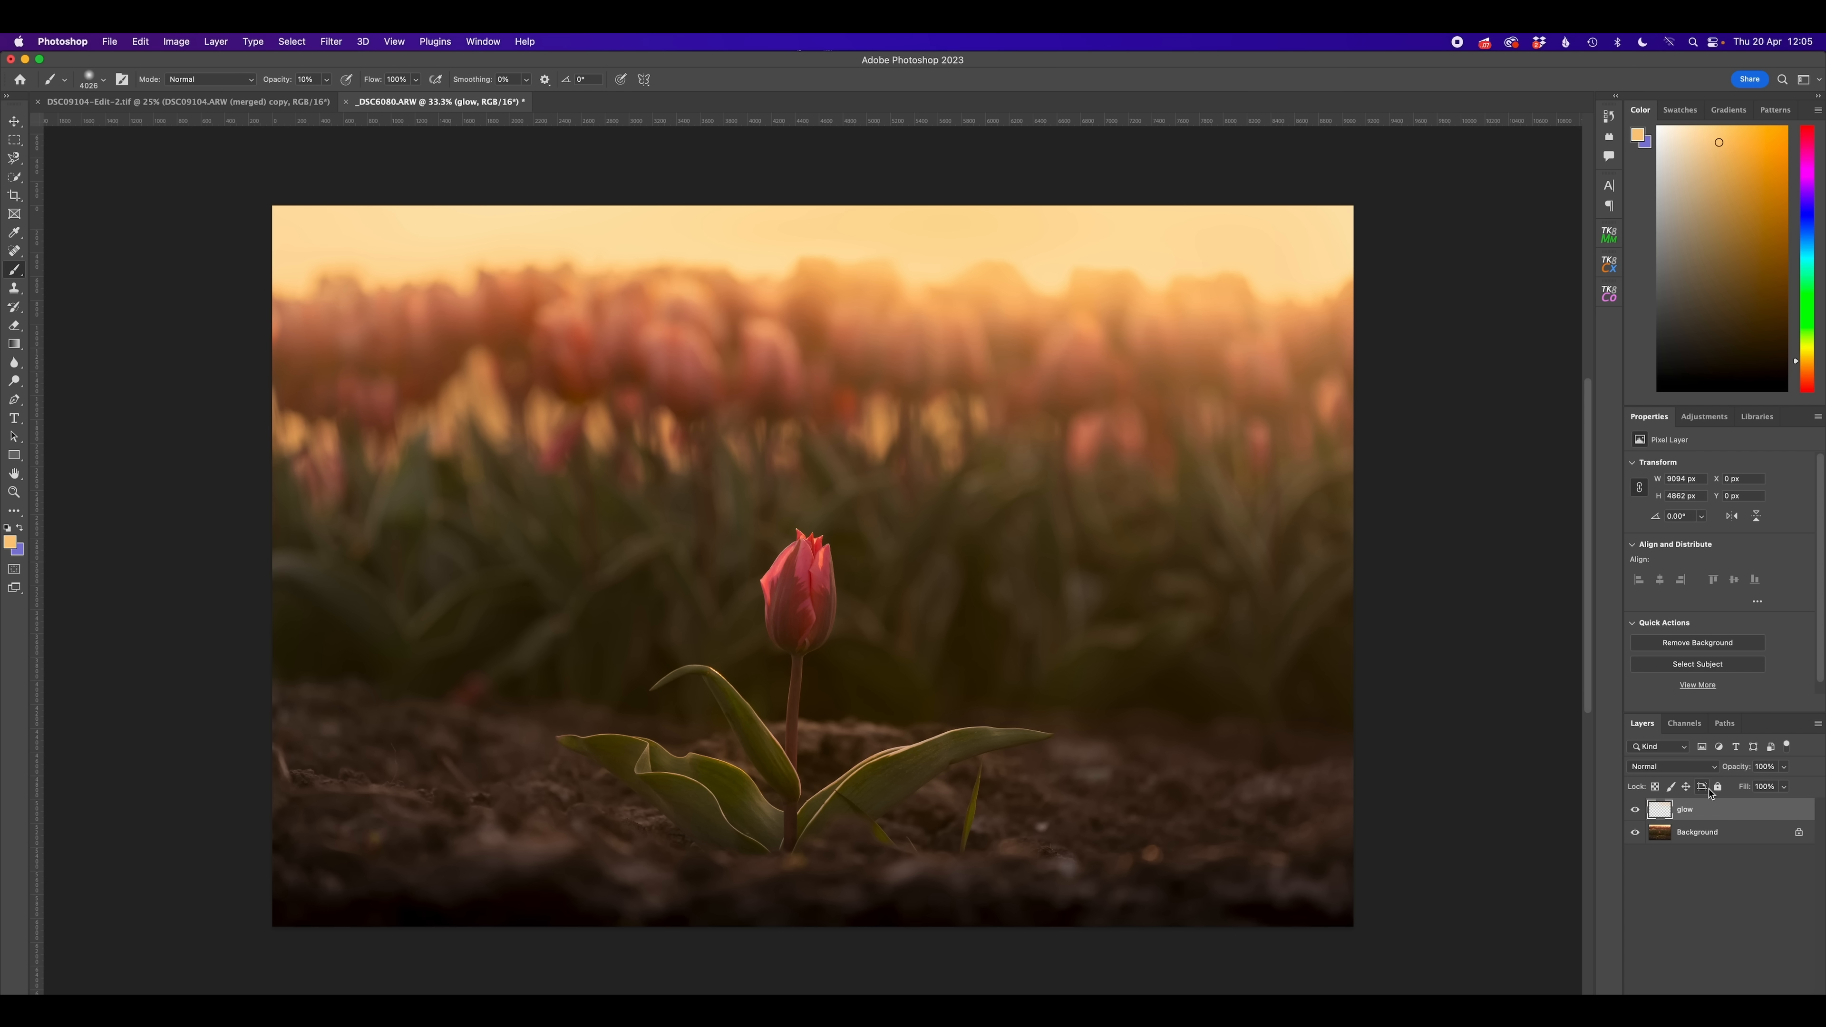
{"action": "left_click", "coordinate": [1304, 248]}
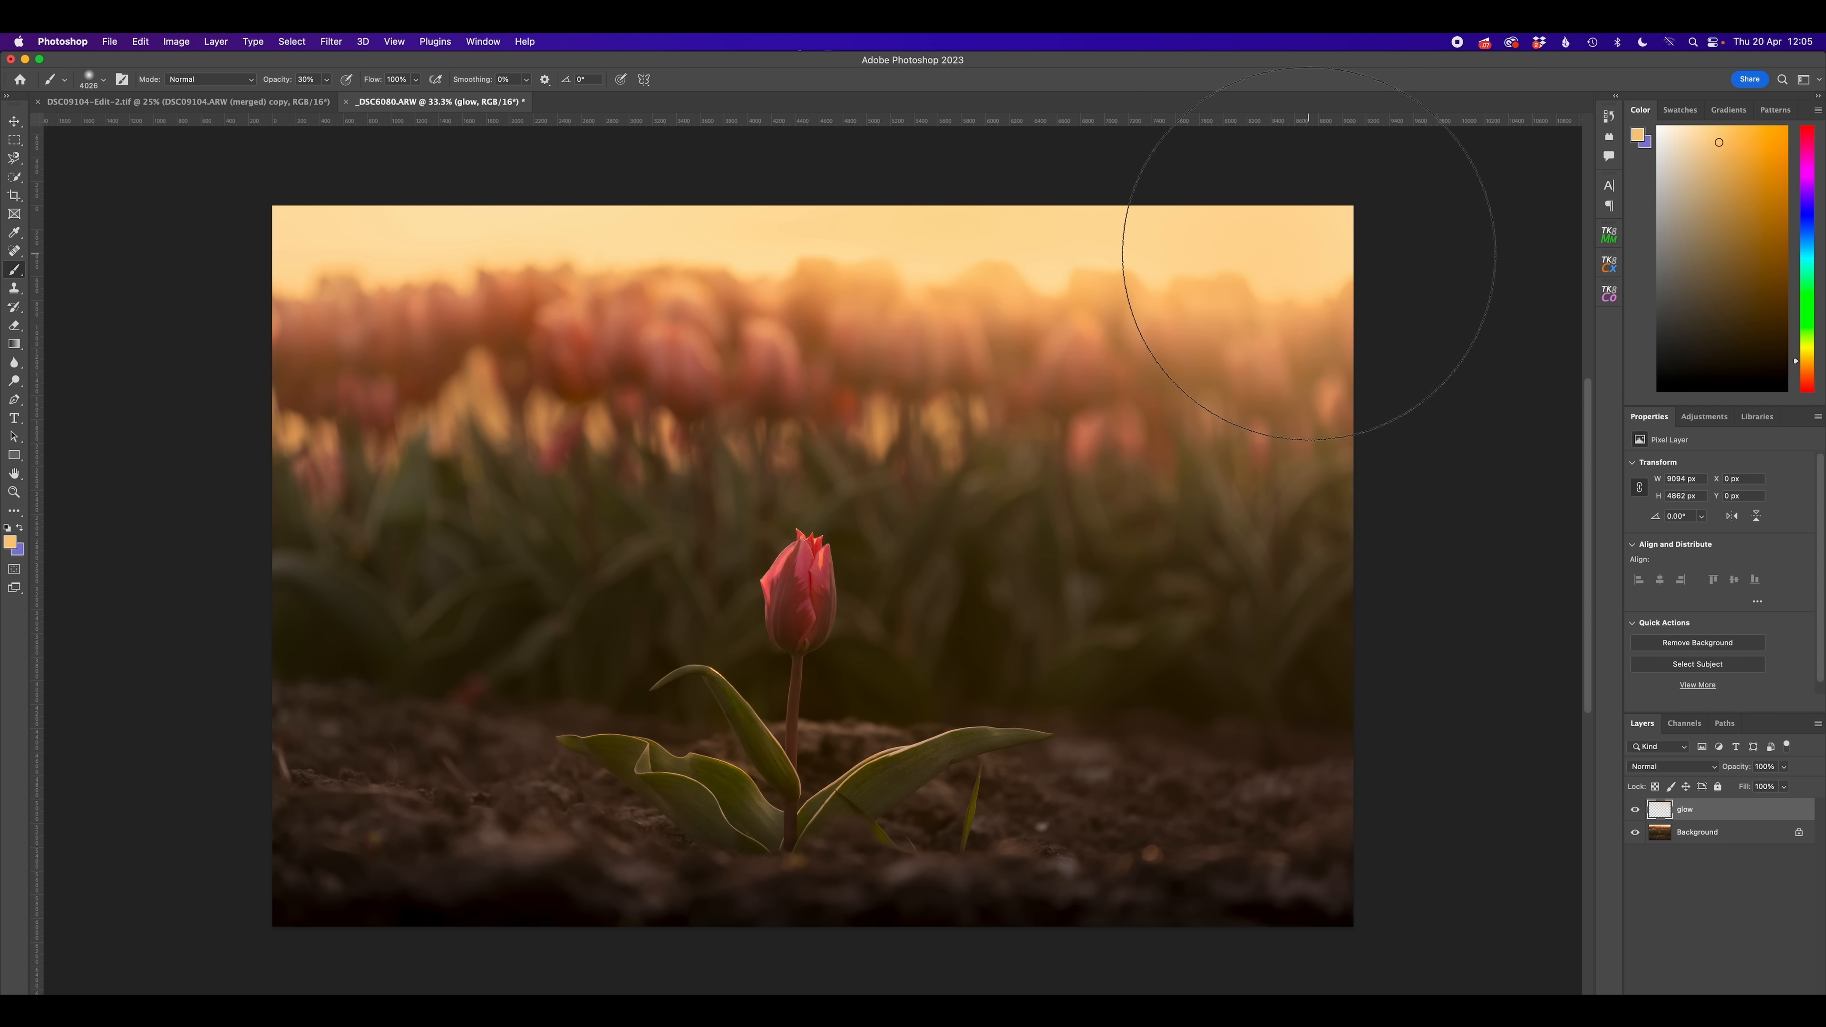
{"action": "left_click", "coordinate": [1405, 253]}
{"action": "key", "text": "3"}
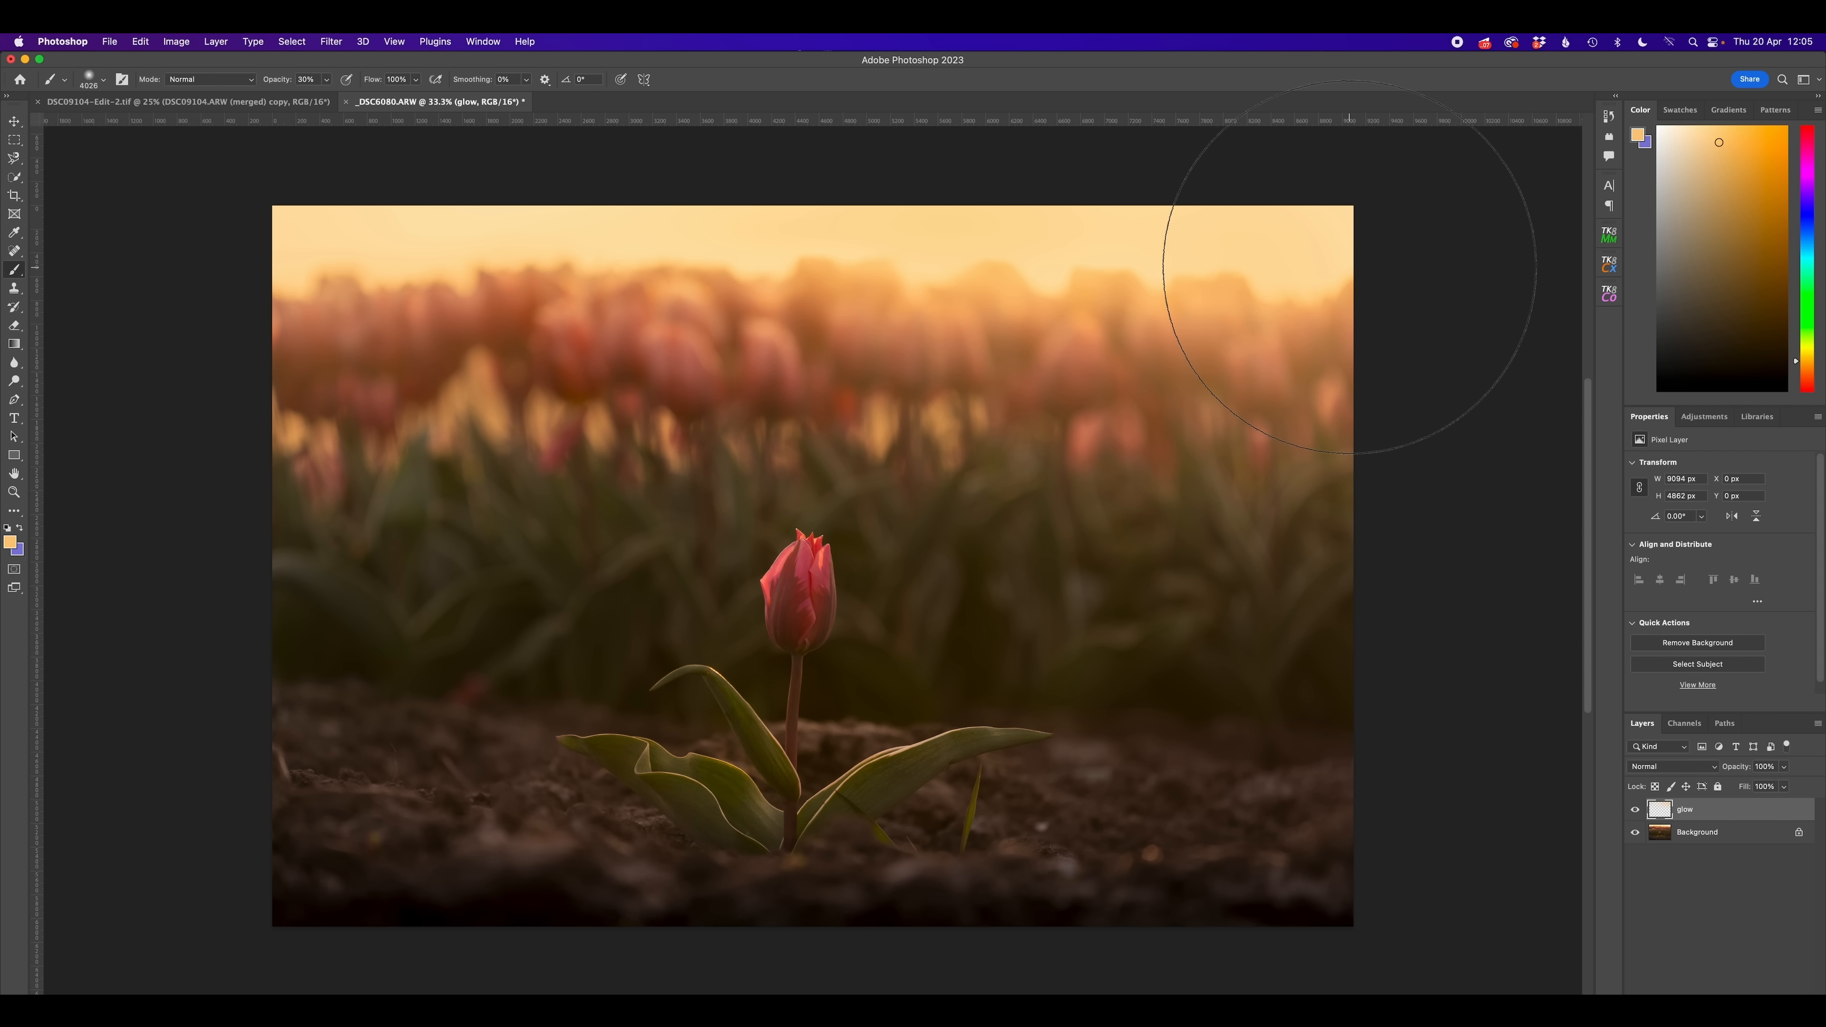
{"action": "key", "text": "2"}
{"action": "key", "text": "1"}
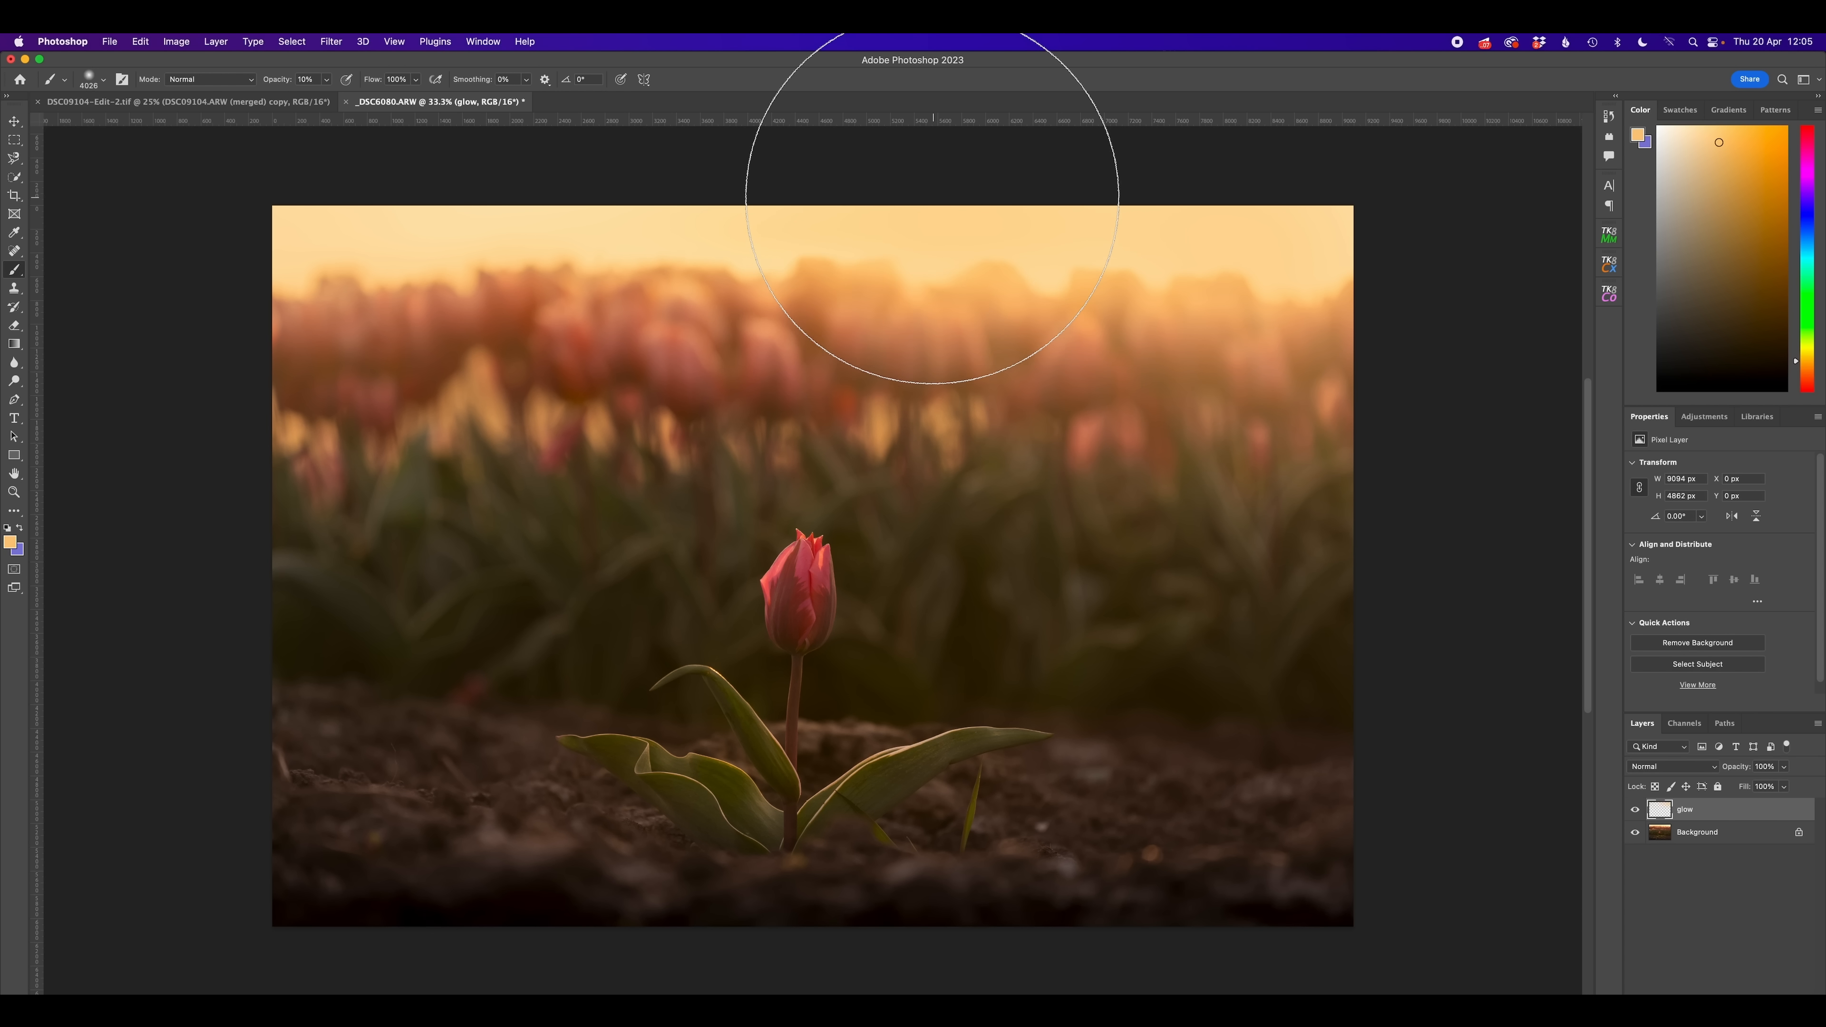
{"action": "mouse_move", "coordinate": [1429, 403]}
{"action": "left_mouse_down"}
{"action": "mouse_move", "coordinate": [762, 342]}
{"action": "mouse_move", "coordinate": [554, 212]}
{"action": "mouse_move", "coordinate": [339, 220]}
{"action": "left_mouse_up"}
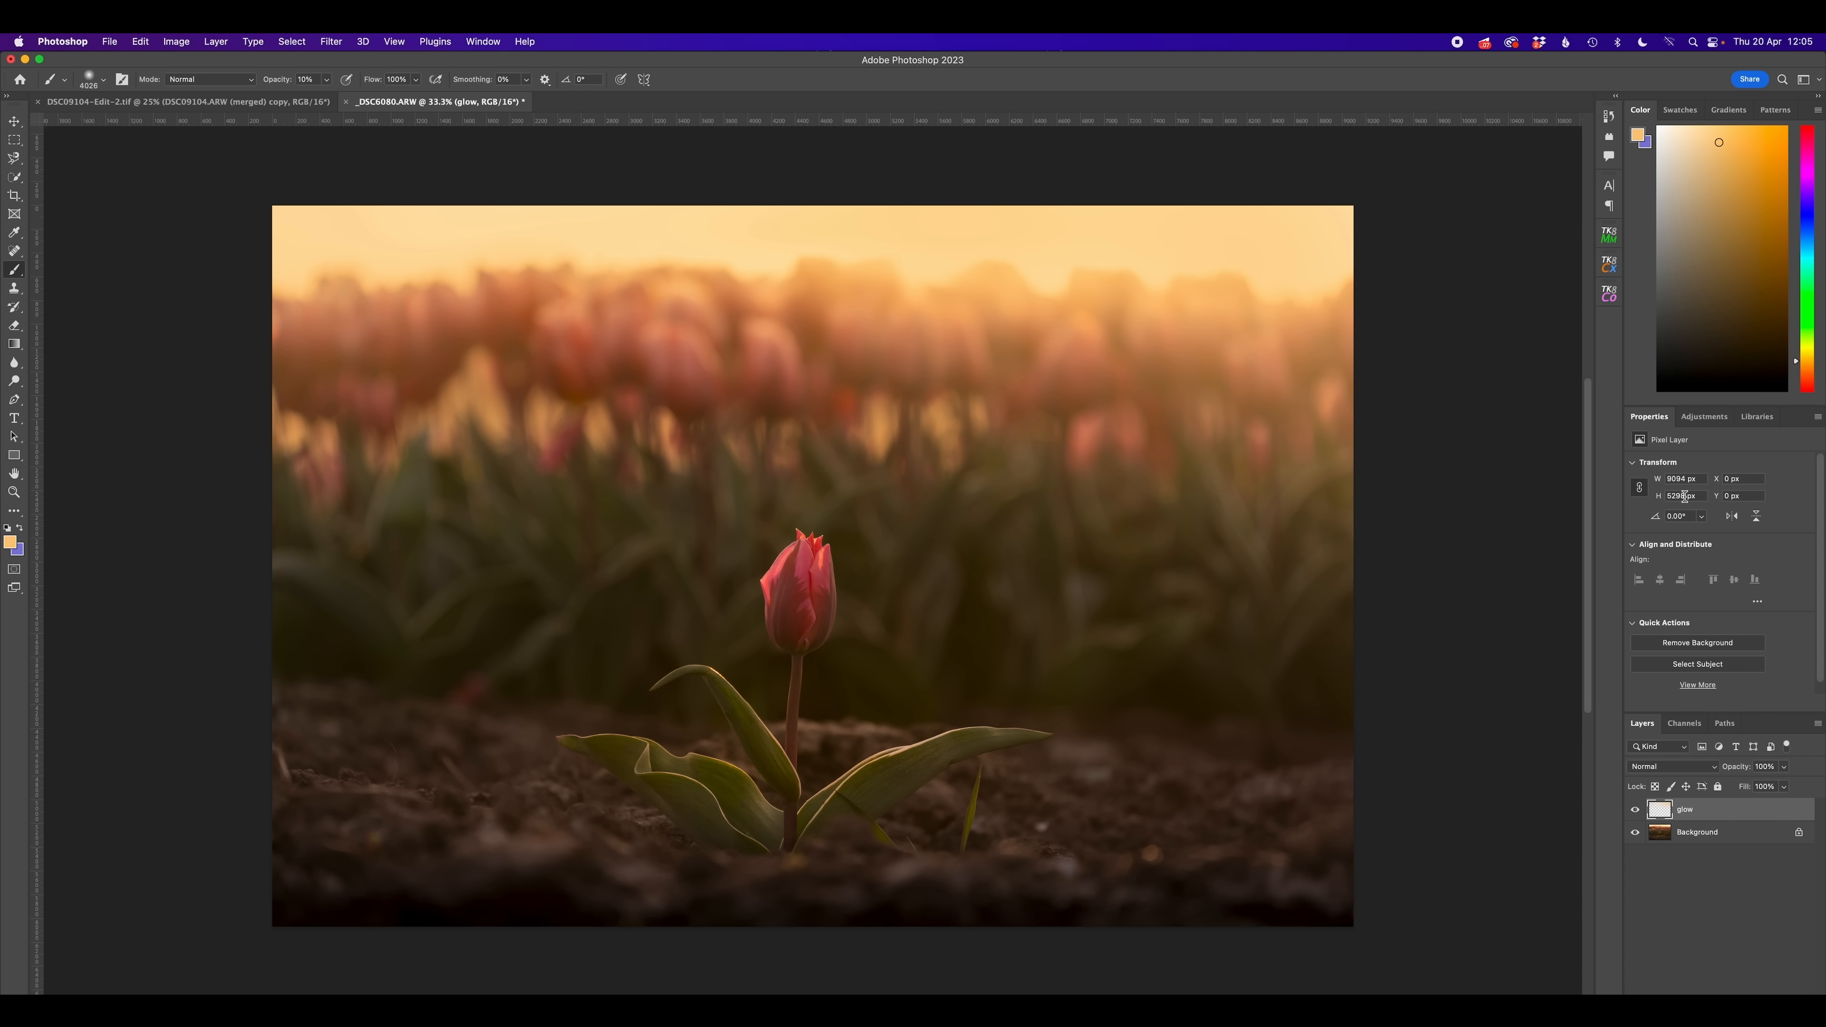
Add one more dab of glow over the middle of the sky at 30% brush opacity, and return the opacity to 10%
{"action": "key", "text": "super+minus"}
{"action": "key", "text": "super+minus"}
{"action": "key", "text": "super+minus"}
{"action": "key", "text": "super+plus"}
{"action": "key", "text": "super+plus"}
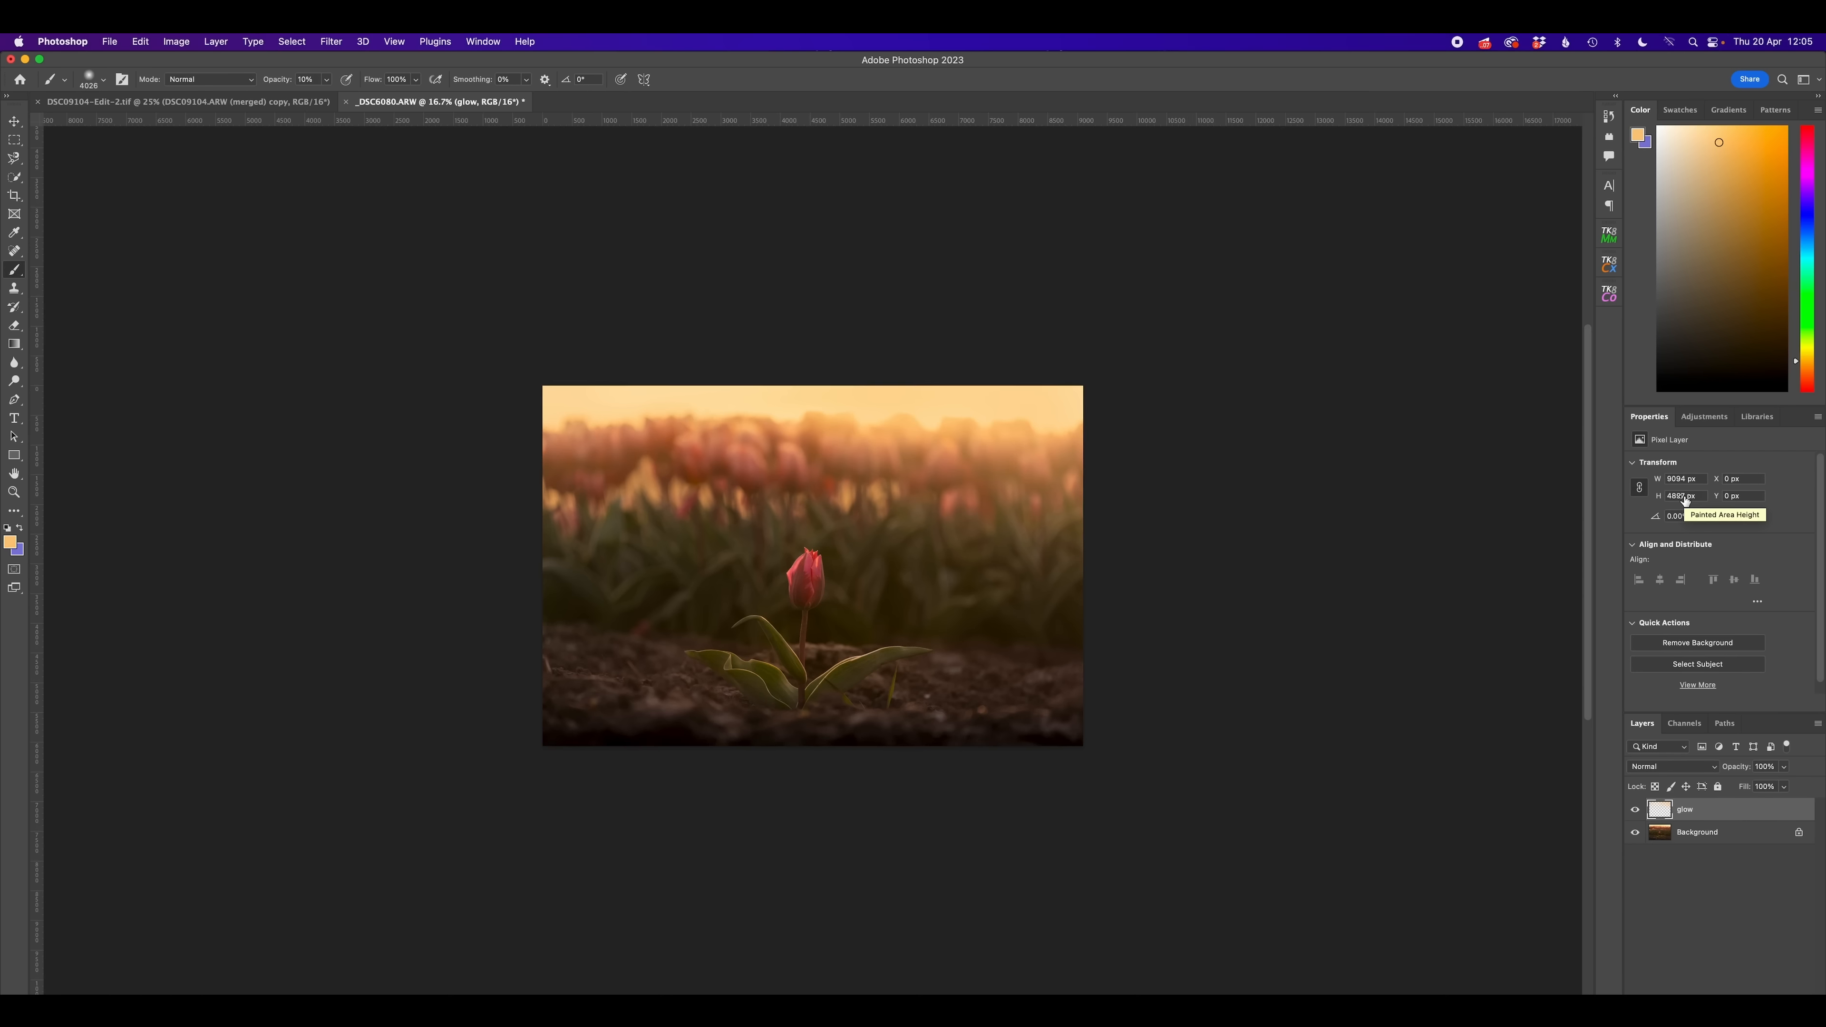
{"action": "key", "text": "3"}
{"action": "left_click", "coordinate": [896, 306]}
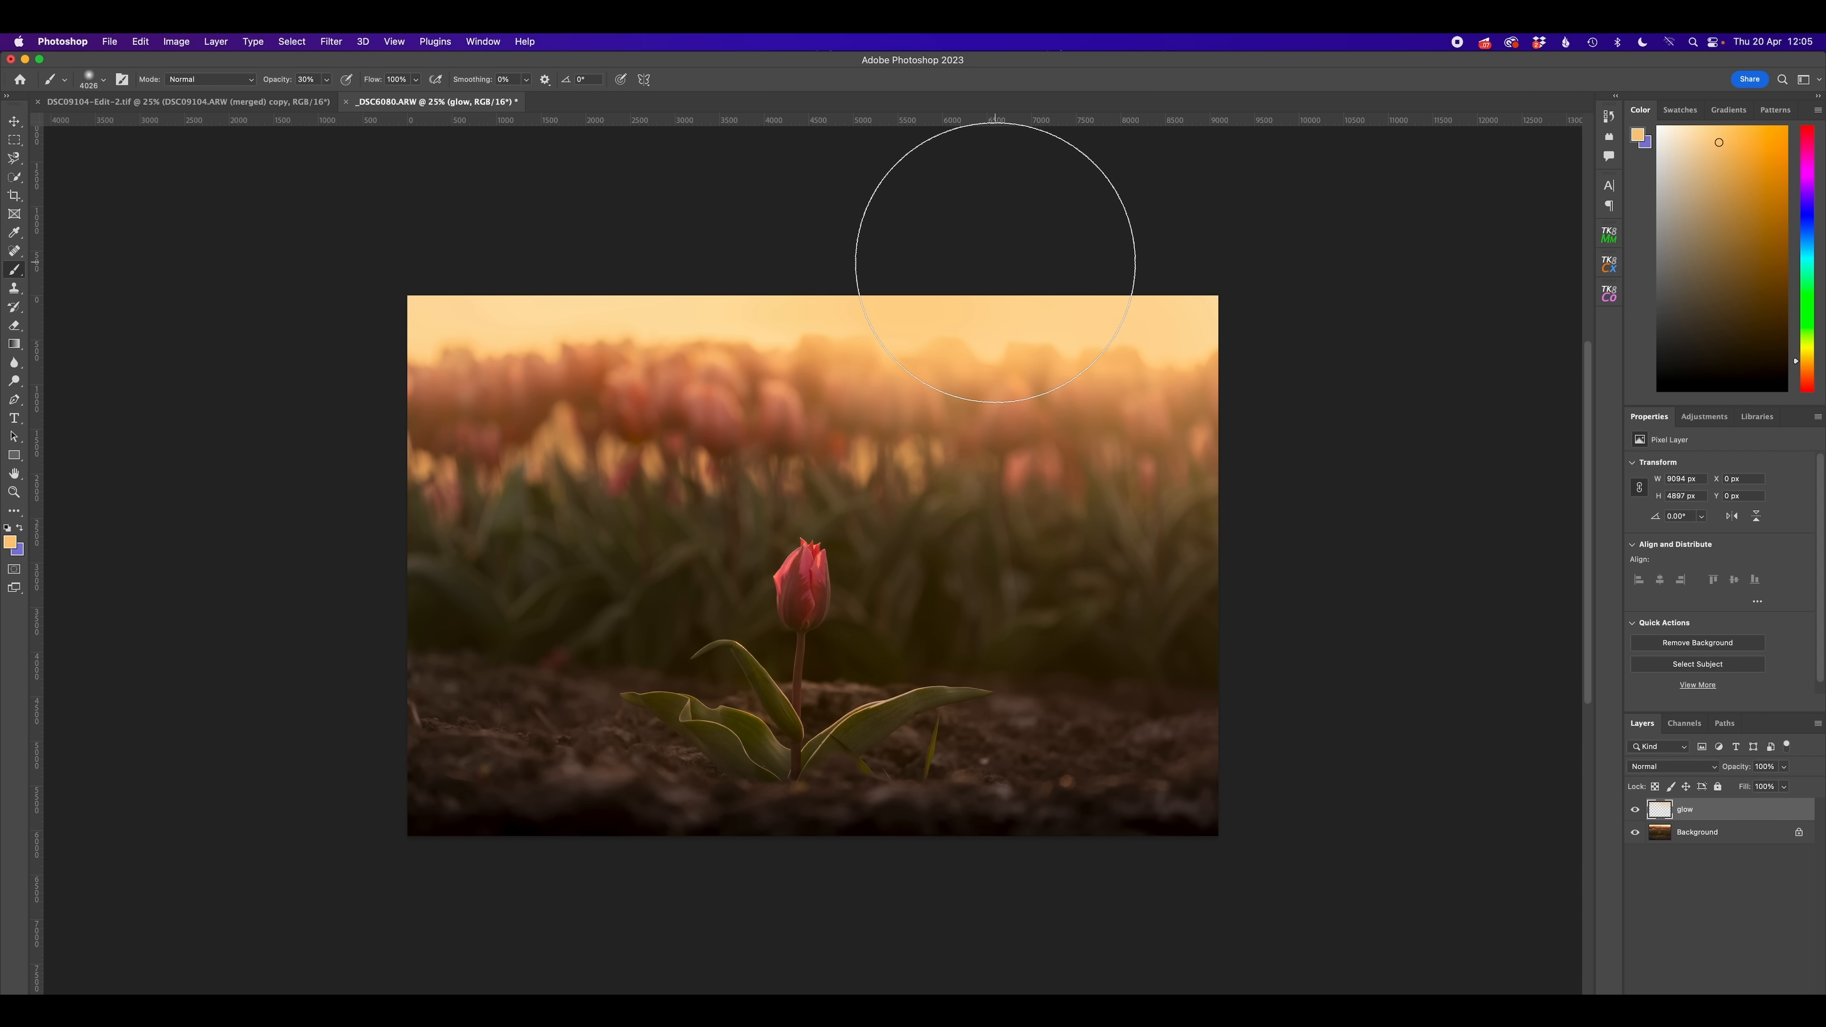
{"action": "key", "text": "1"}
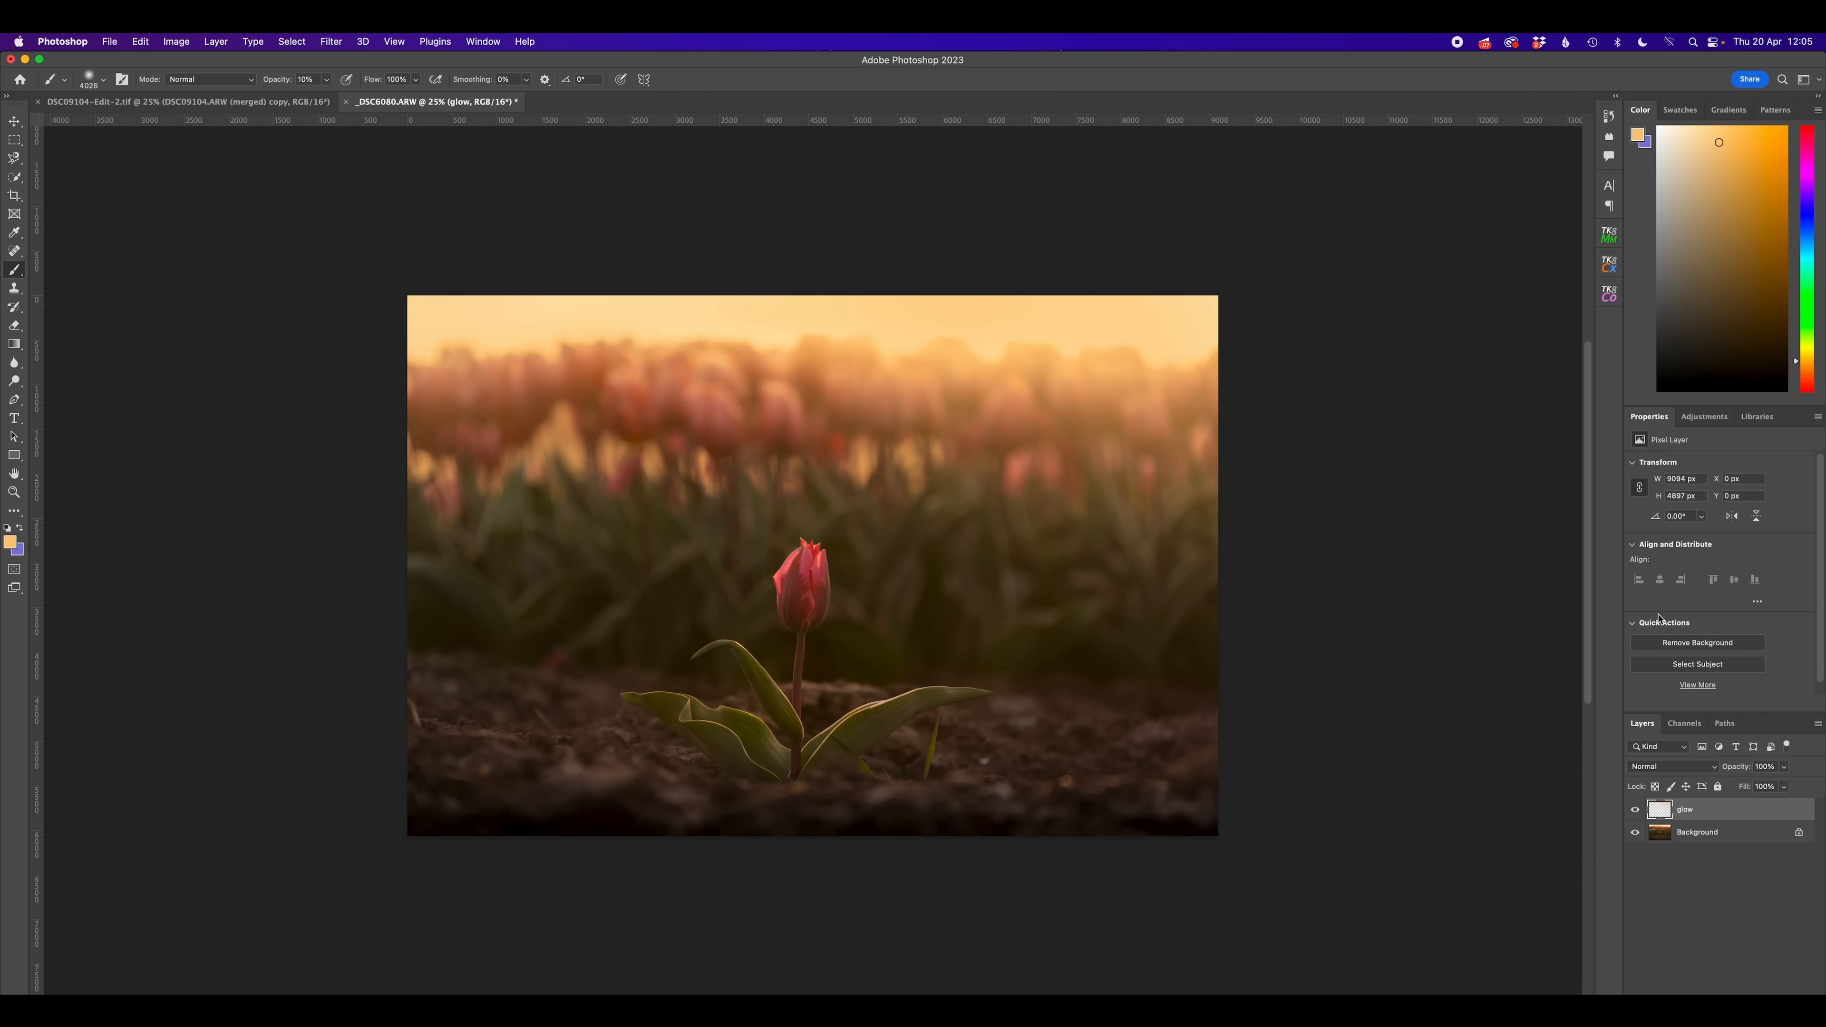
Add a Hue/Saturation adjustment layer above the glow with hue −1 and saturation +8
{"action": "key", "text": "super+plus"}
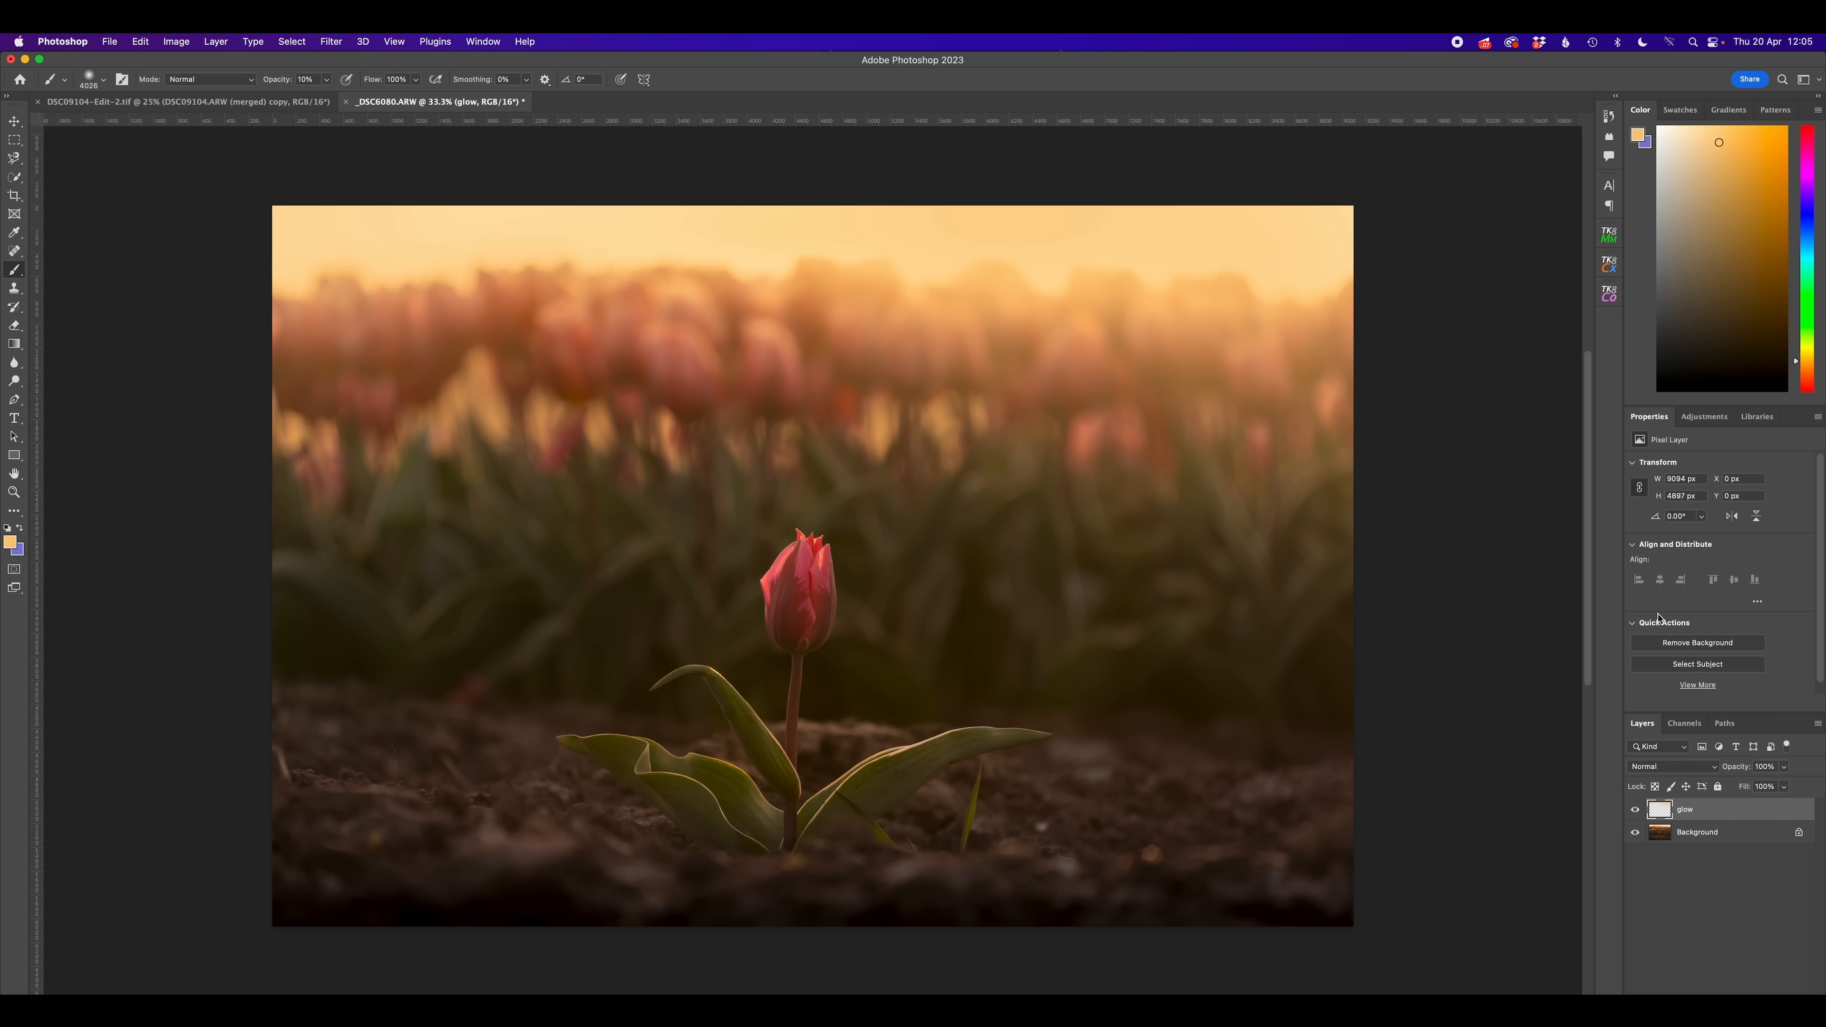
{"action": "left_click", "coordinate": [1743, 985]}
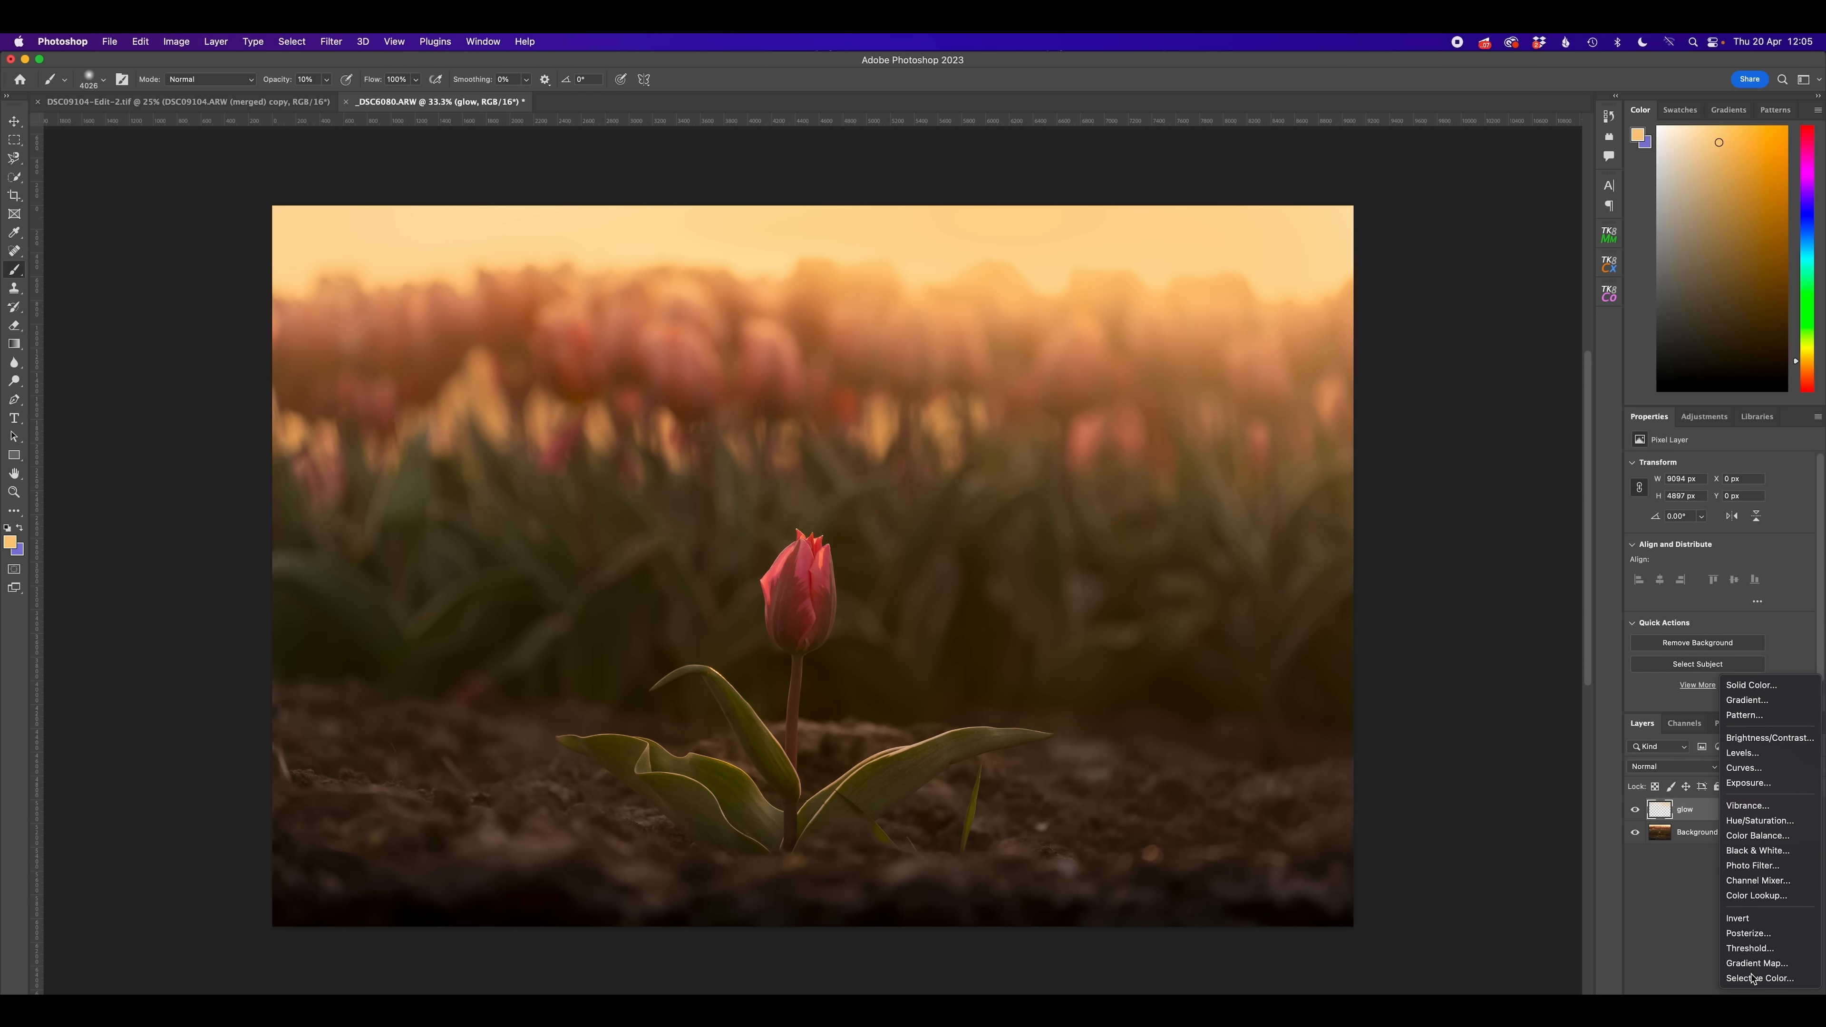
{"action": "left_click", "coordinate": [1754, 819]}
{"action": "mouse_move", "coordinate": [1717, 515]}
{"action": "left_mouse_down"}
{"action": "mouse_move", "coordinate": [1728, 550]}
{"action": "mouse_move", "coordinate": [1718, 523]}
{"action": "left_mouse_up"}
Compare the photo with and without the glow and Hue/Saturation layers, and examine it at several zoom levels
{"action": "key", "text": "super+minus"}
{"action": "key", "text": "super+minus"}
{"action": "key", "text": "super+minus"}
{"action": "key", "text": "super+minus"}
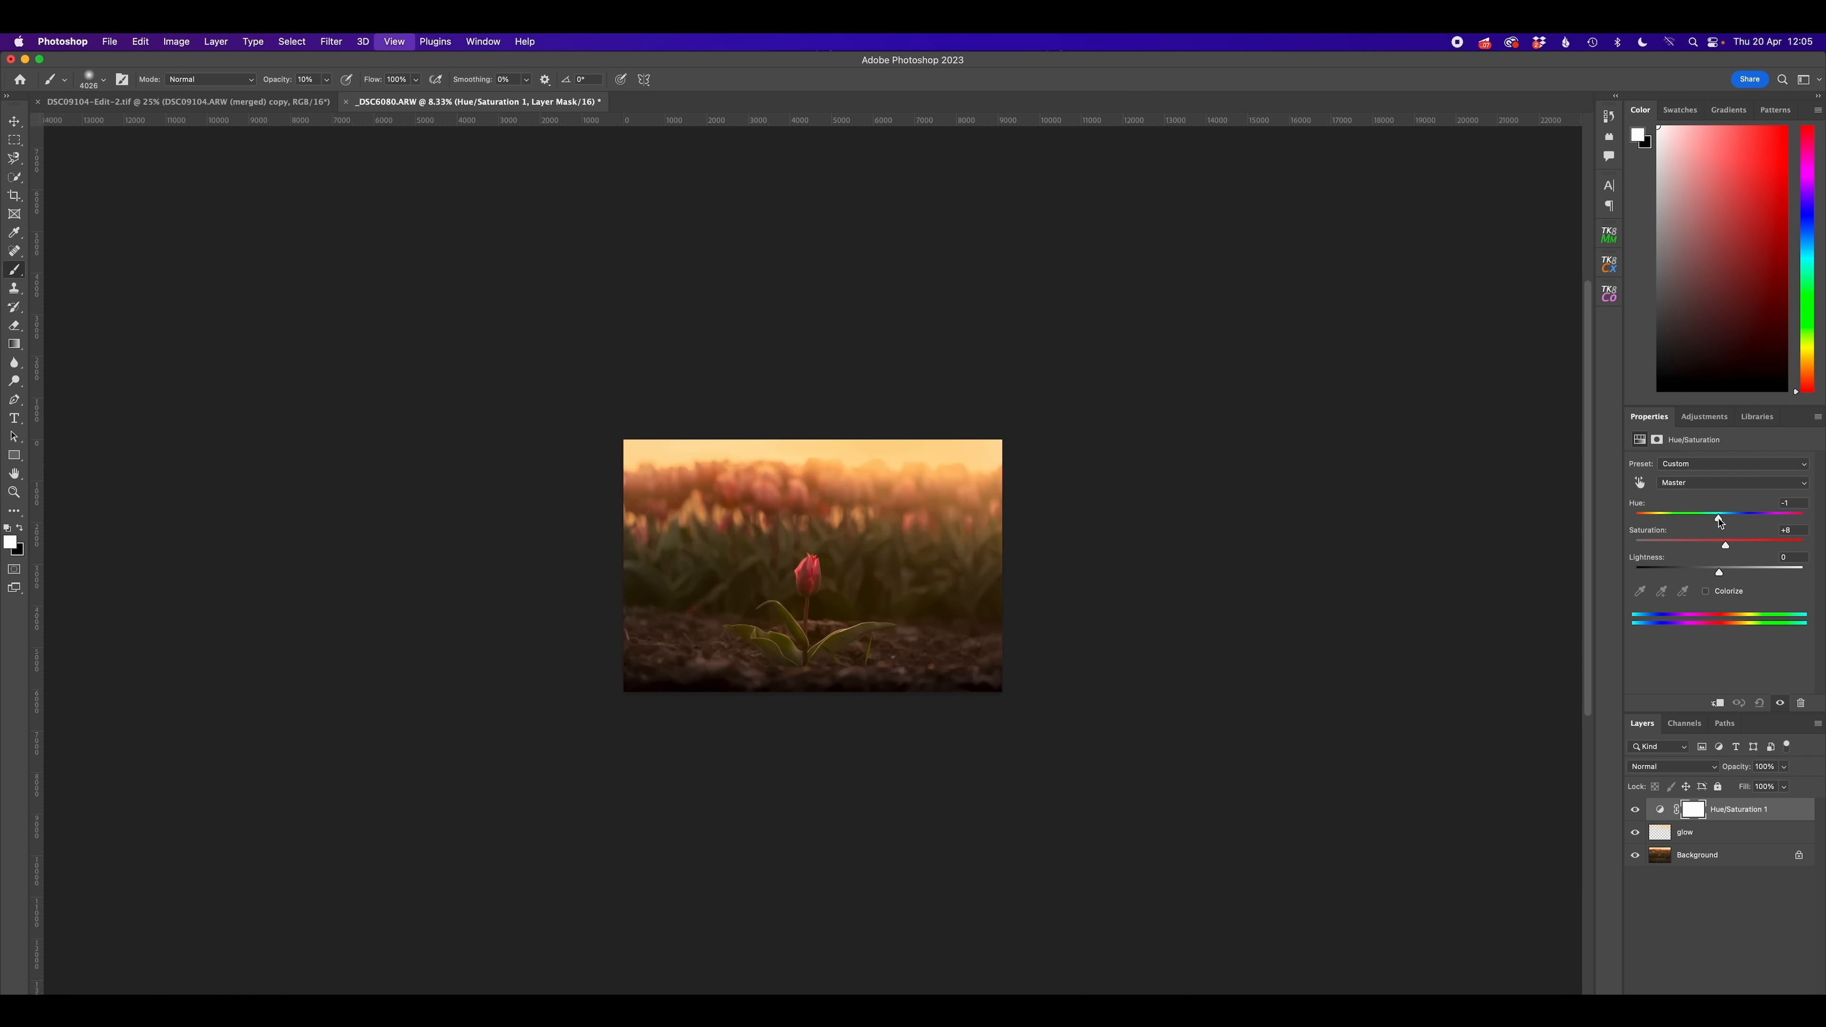
{"action": "key", "text": "super+plus"}
{"action": "key", "text": "super+plus"}
{"action": "key", "text": "super+plus"}
{"action": "left_click", "coordinate": [1636, 855], "text": "alt"}
{"action": "left_click", "coordinate": [1636, 854], "text": "alt"}
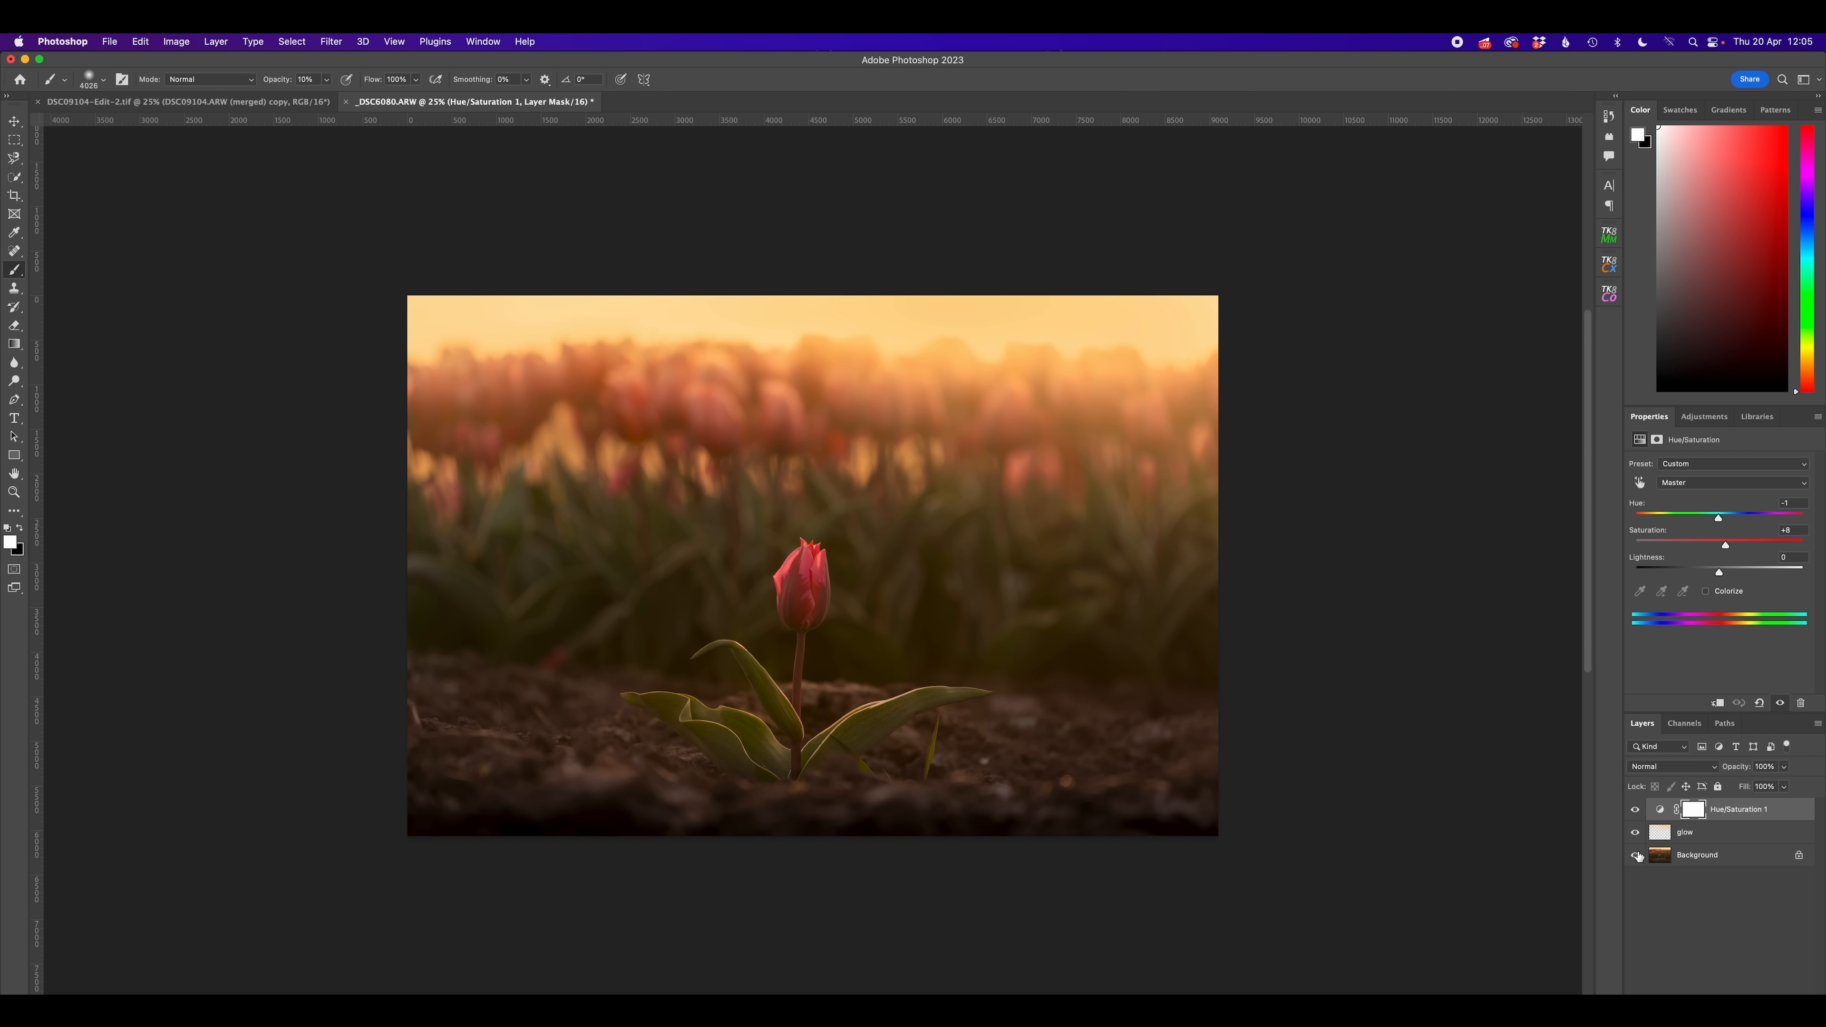
{"action": "left_click", "coordinate": [1636, 854], "text": "alt"}
{"action": "left_click", "coordinate": [1636, 855], "text": "alt"}
{"action": "key", "text": "super+minus"}
{"action": "key", "text": "super+minus"}
{"action": "key", "text": "super+minus"}
{"action": "key", "text": "super+plus"}
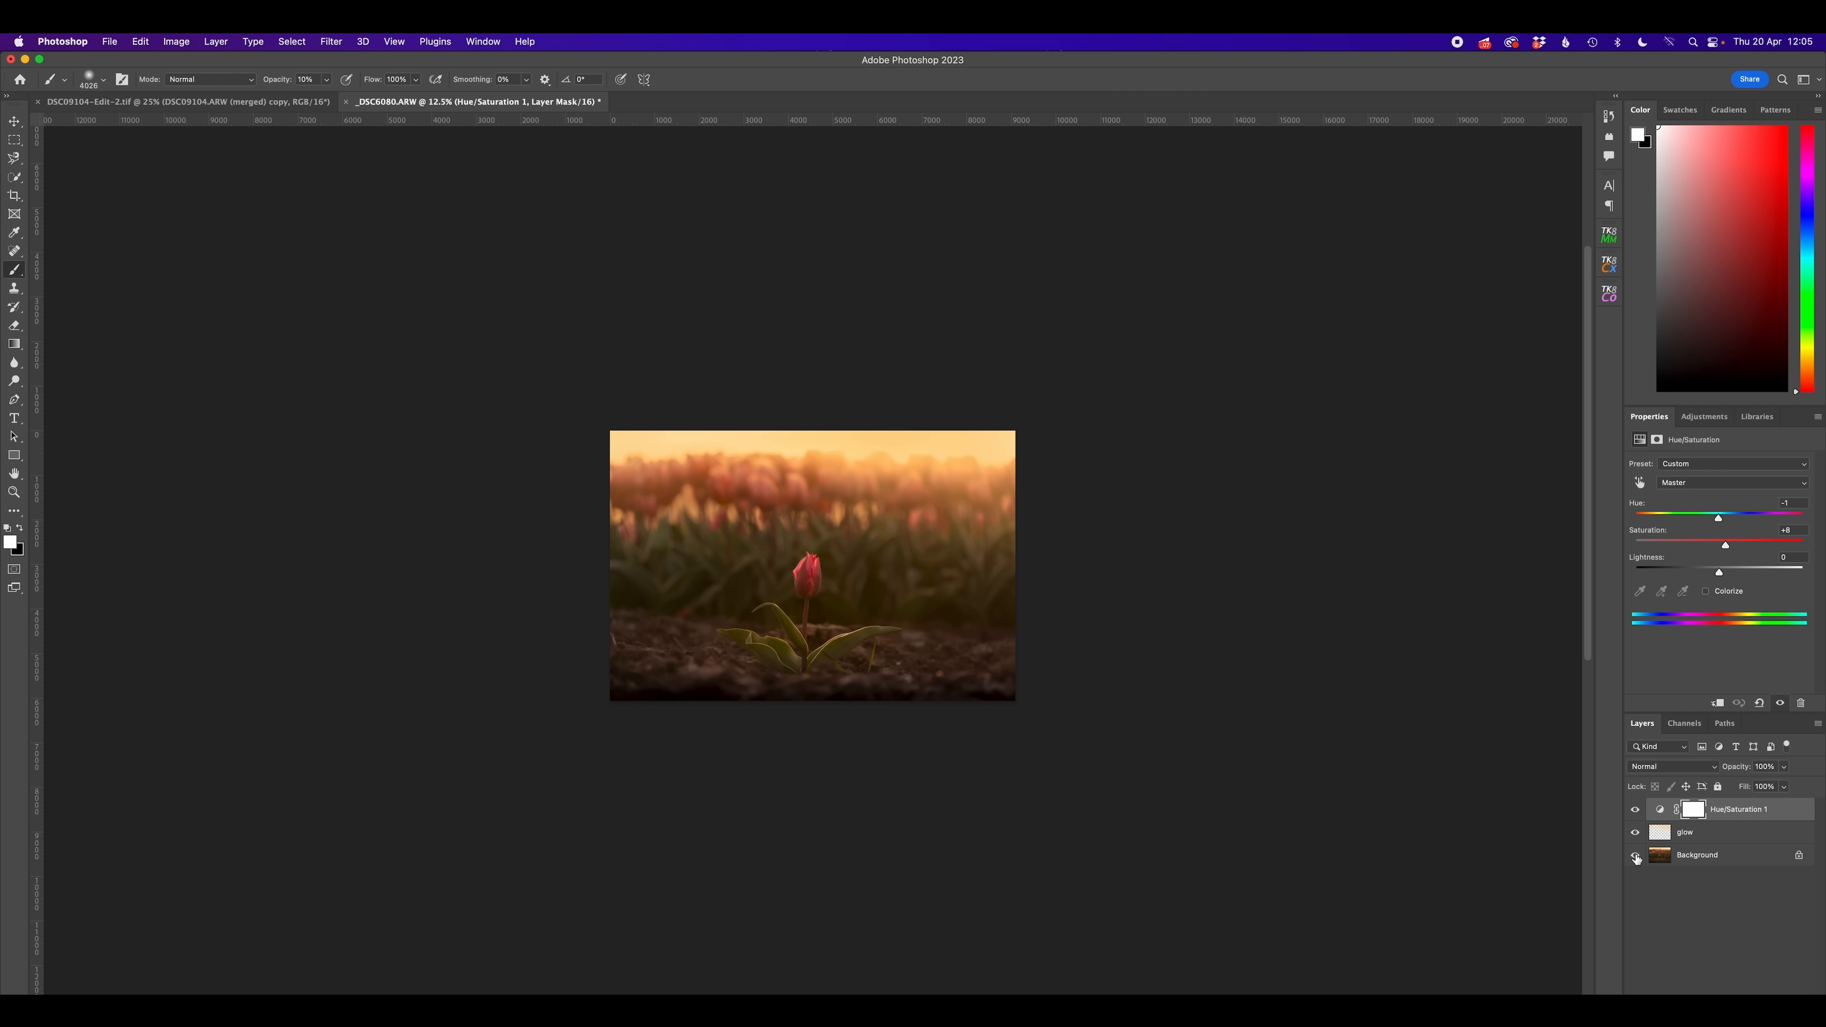
{"action": "key", "text": "super+plus"}
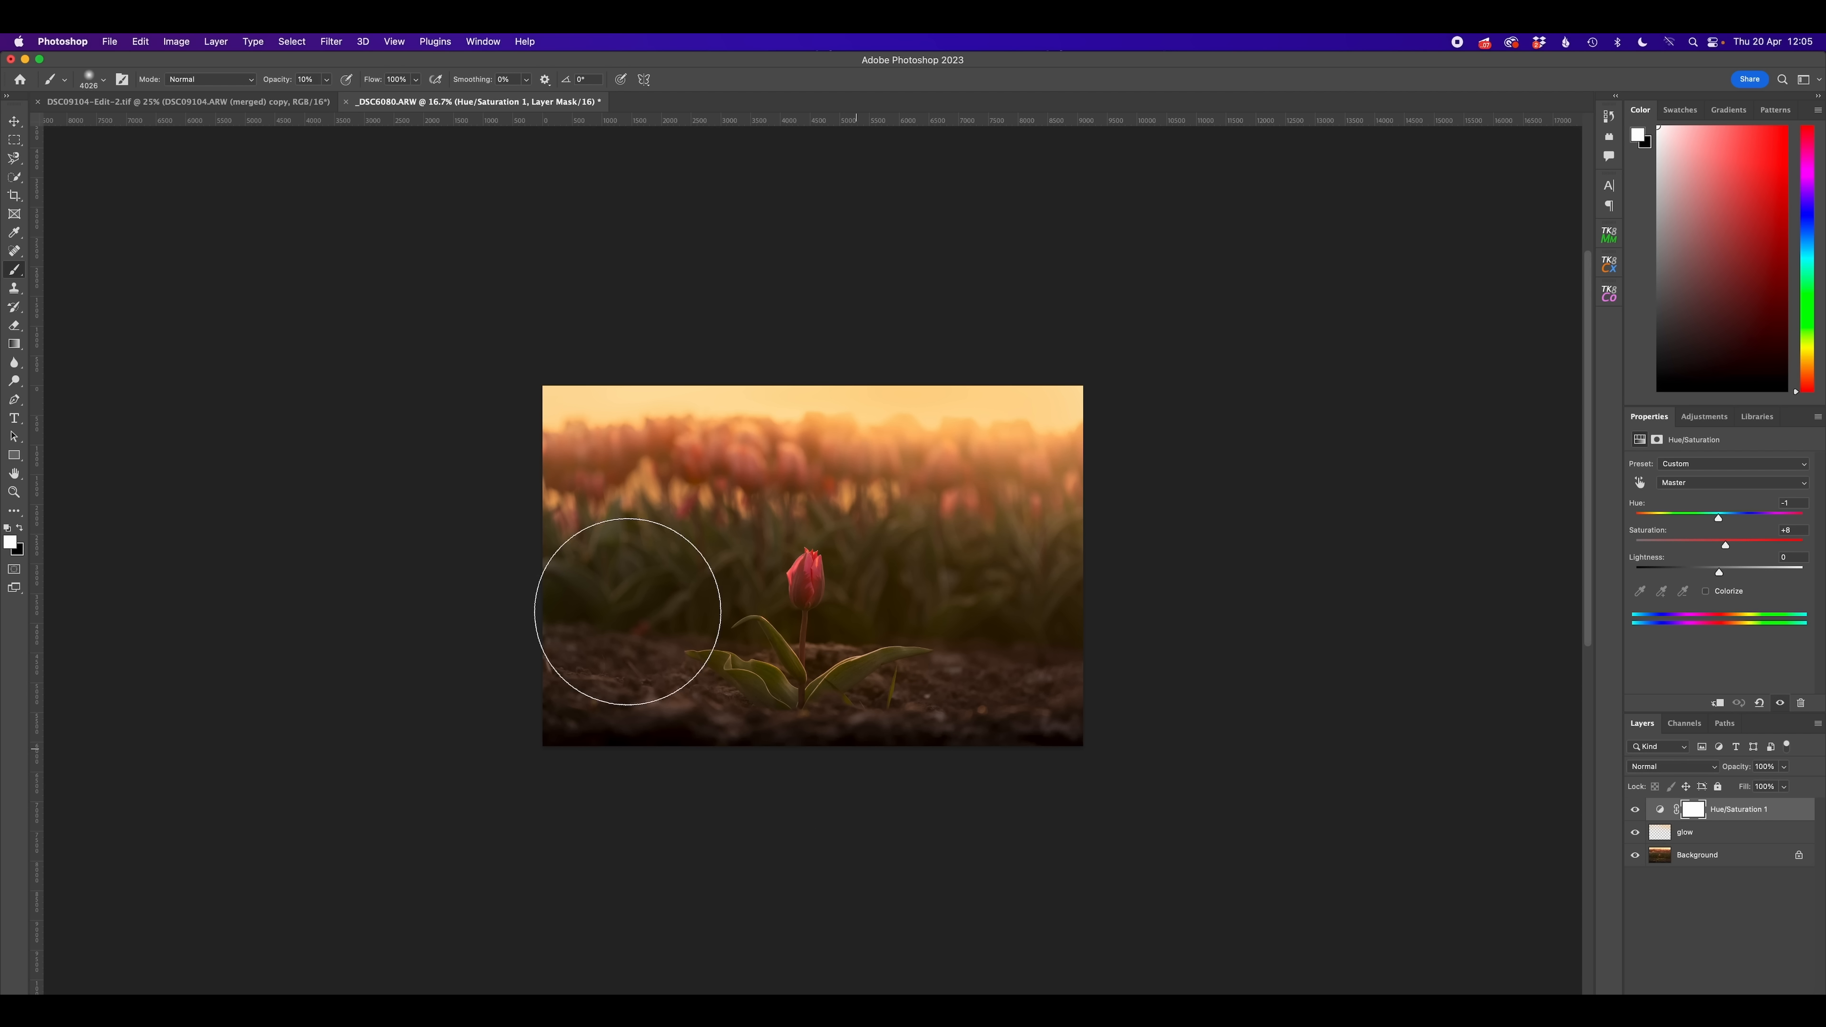
Create a new blank layer on top and heal the spot at the left edge of the soil with the Spot Healing Brush
{"action": "left_click", "coordinate": [15, 252]}
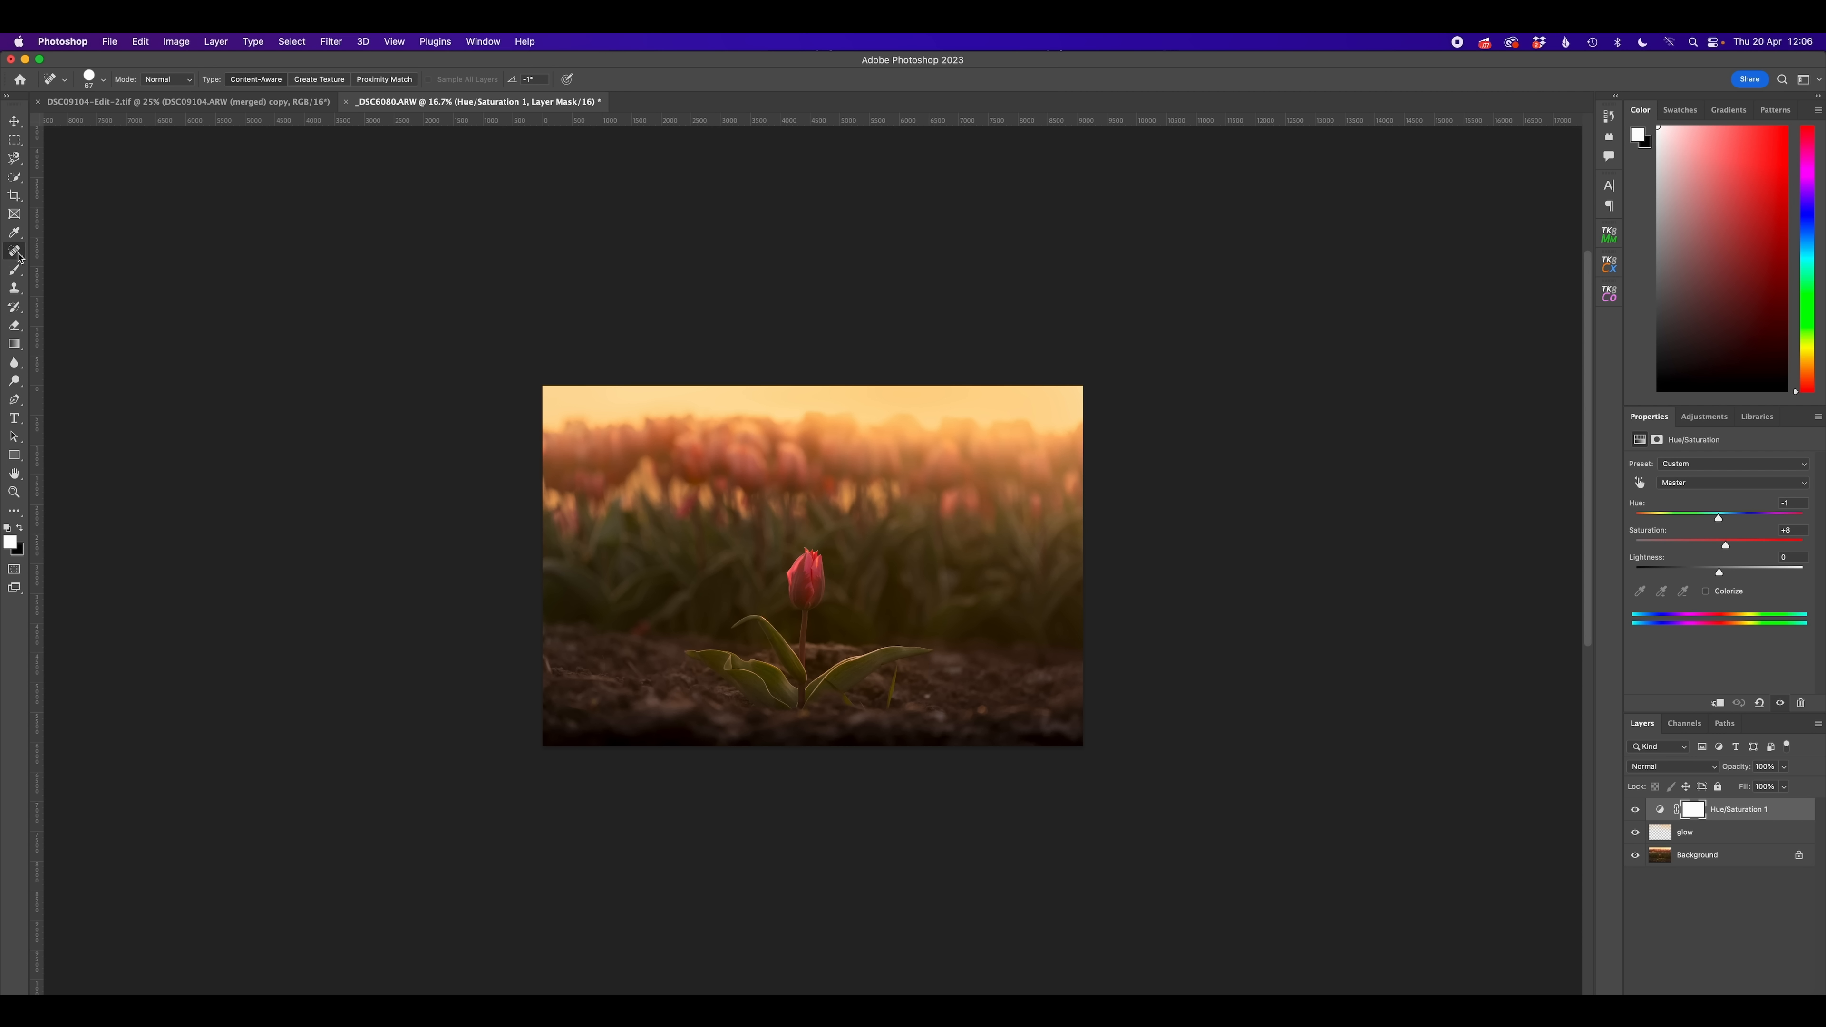
{"action": "left_click", "coordinate": [202, 41]}
{"action": "mouse_move", "coordinate": [359, 62]}
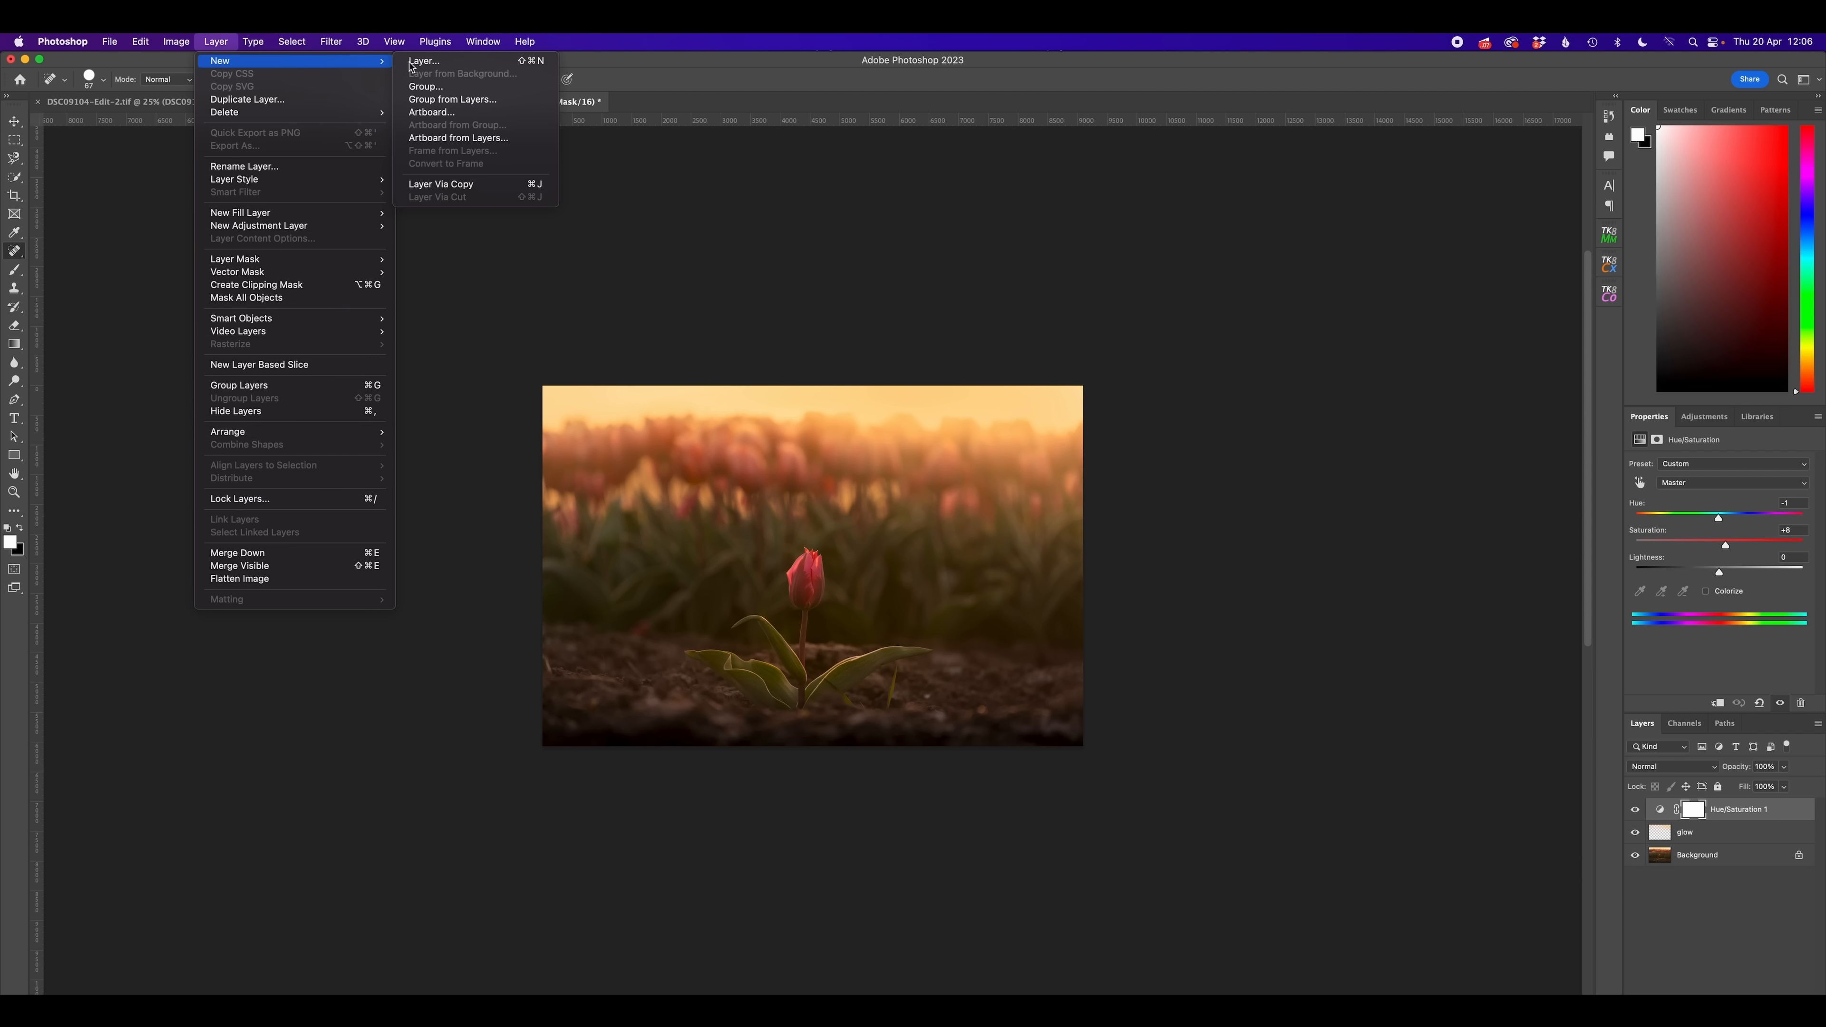
{"action": "left_click", "coordinate": [437, 63]}
{"action": "key", "text": "Return"}
{"action": "left_click_drag", "start_coordinate": [554, 659], "coordinate": [549, 672]}
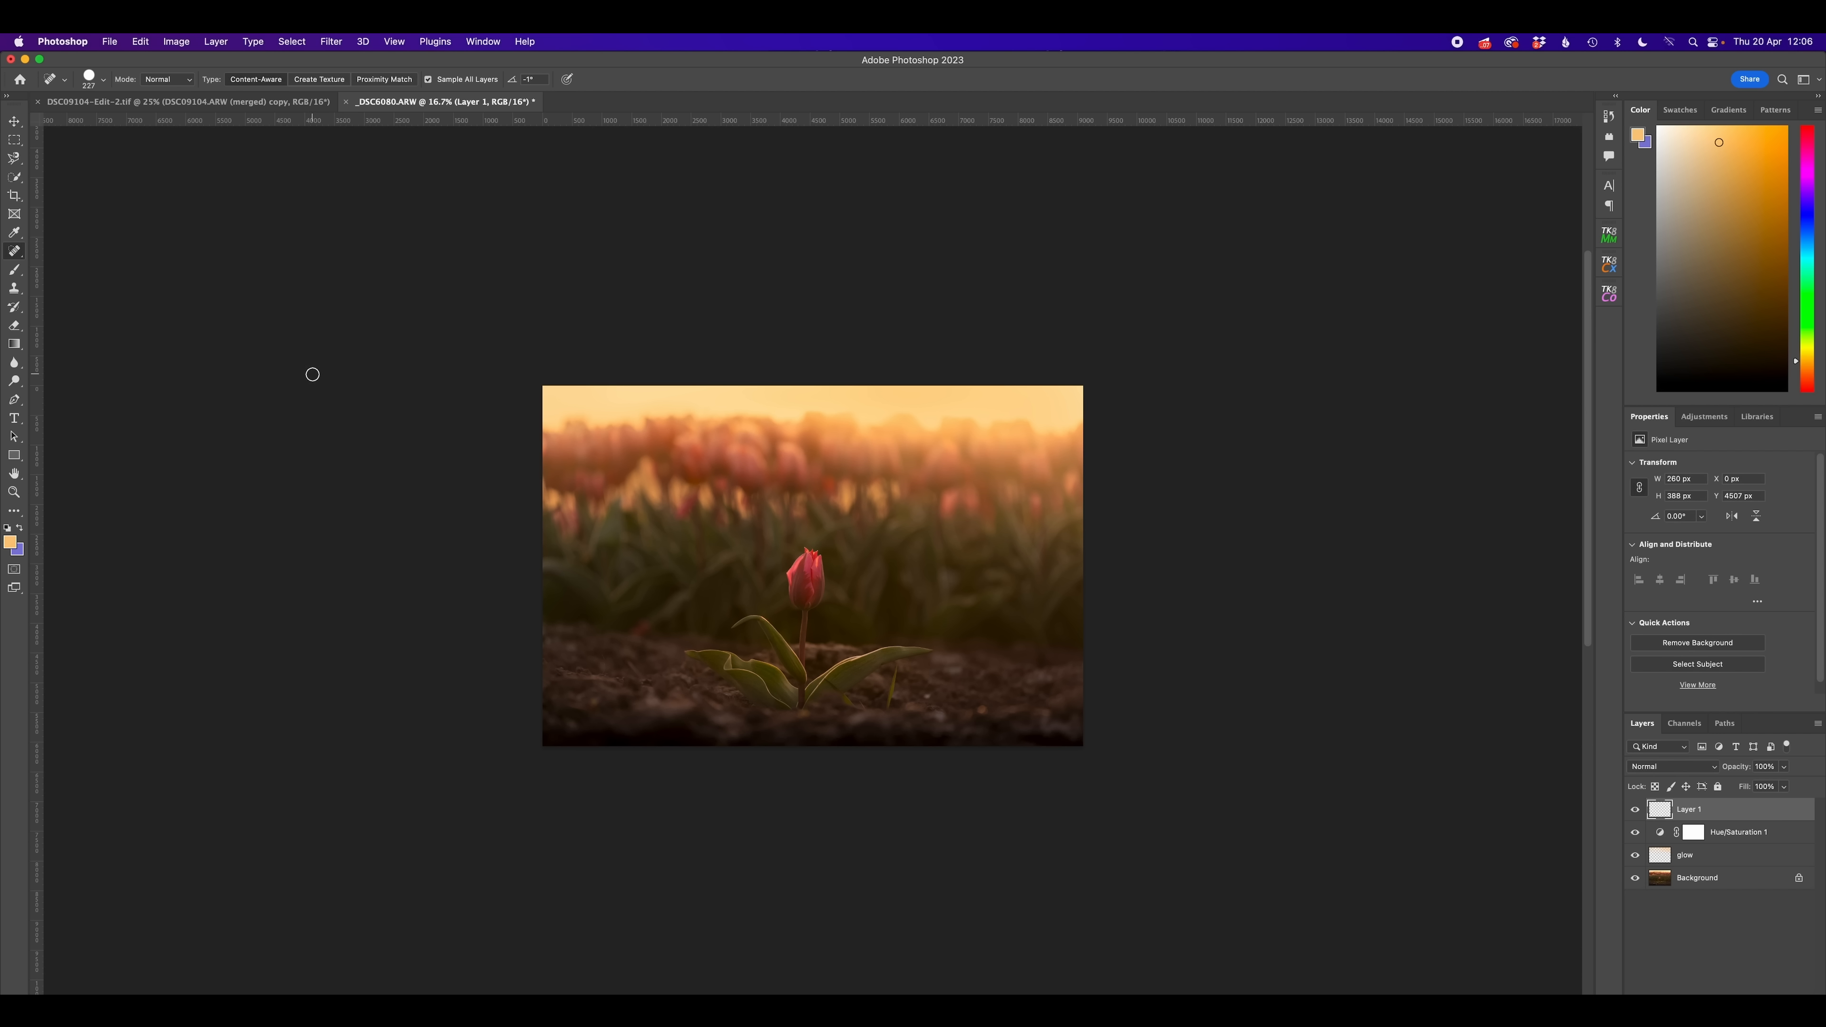
{"action": "key", "text": "super+plus"}
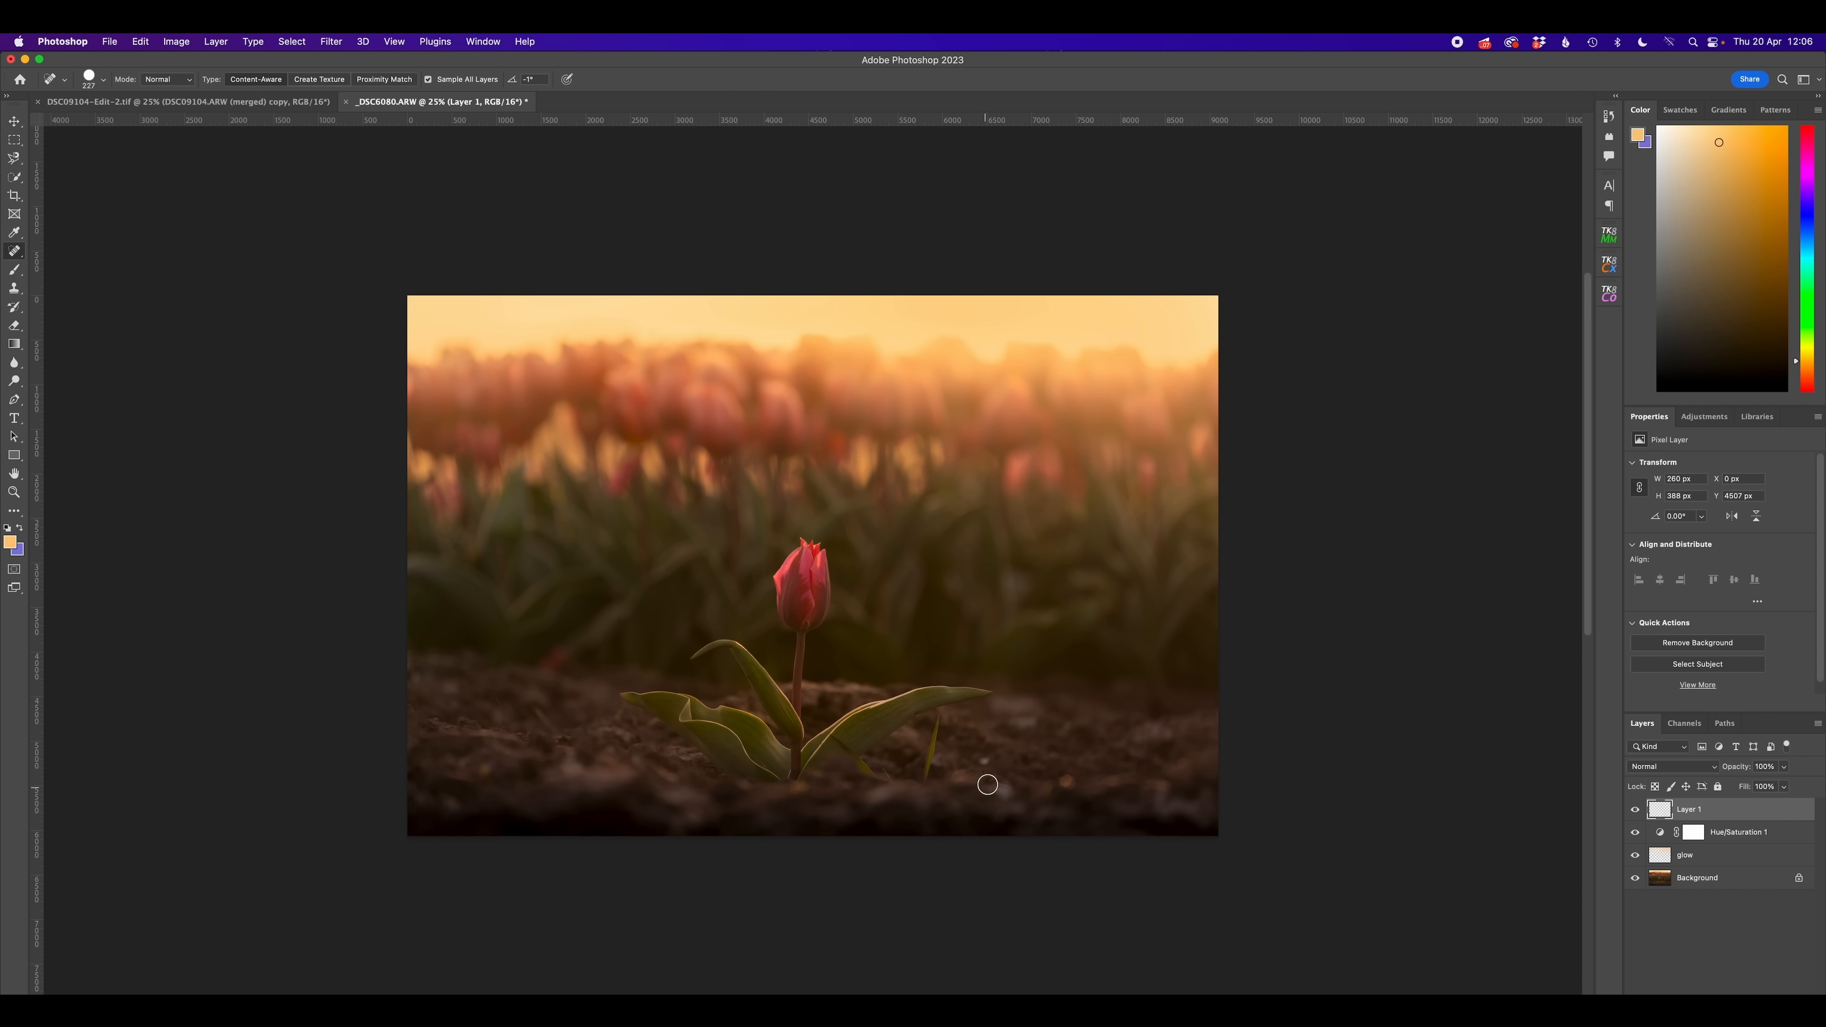
{"action": "key", "text": "super+minus"}
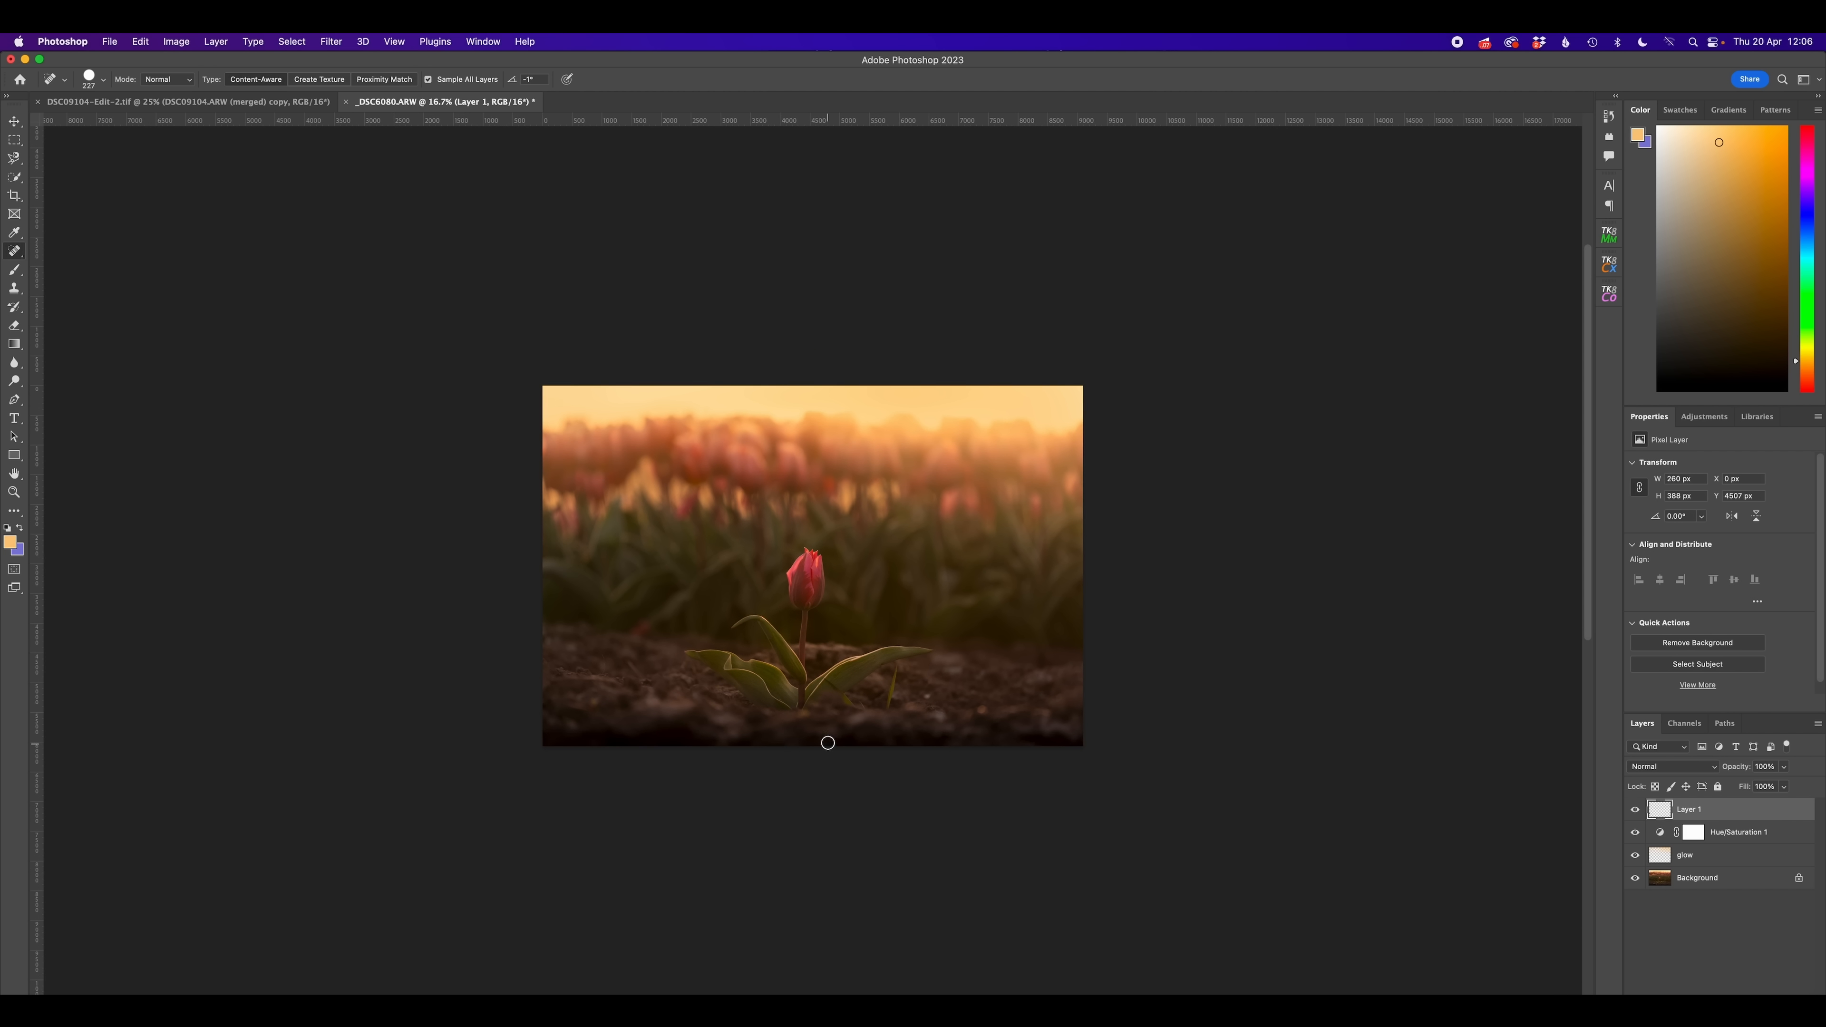
Sample a dark brown from the foreground soil and create a new layer named "soil"
{"action": "key", "text": "i"}
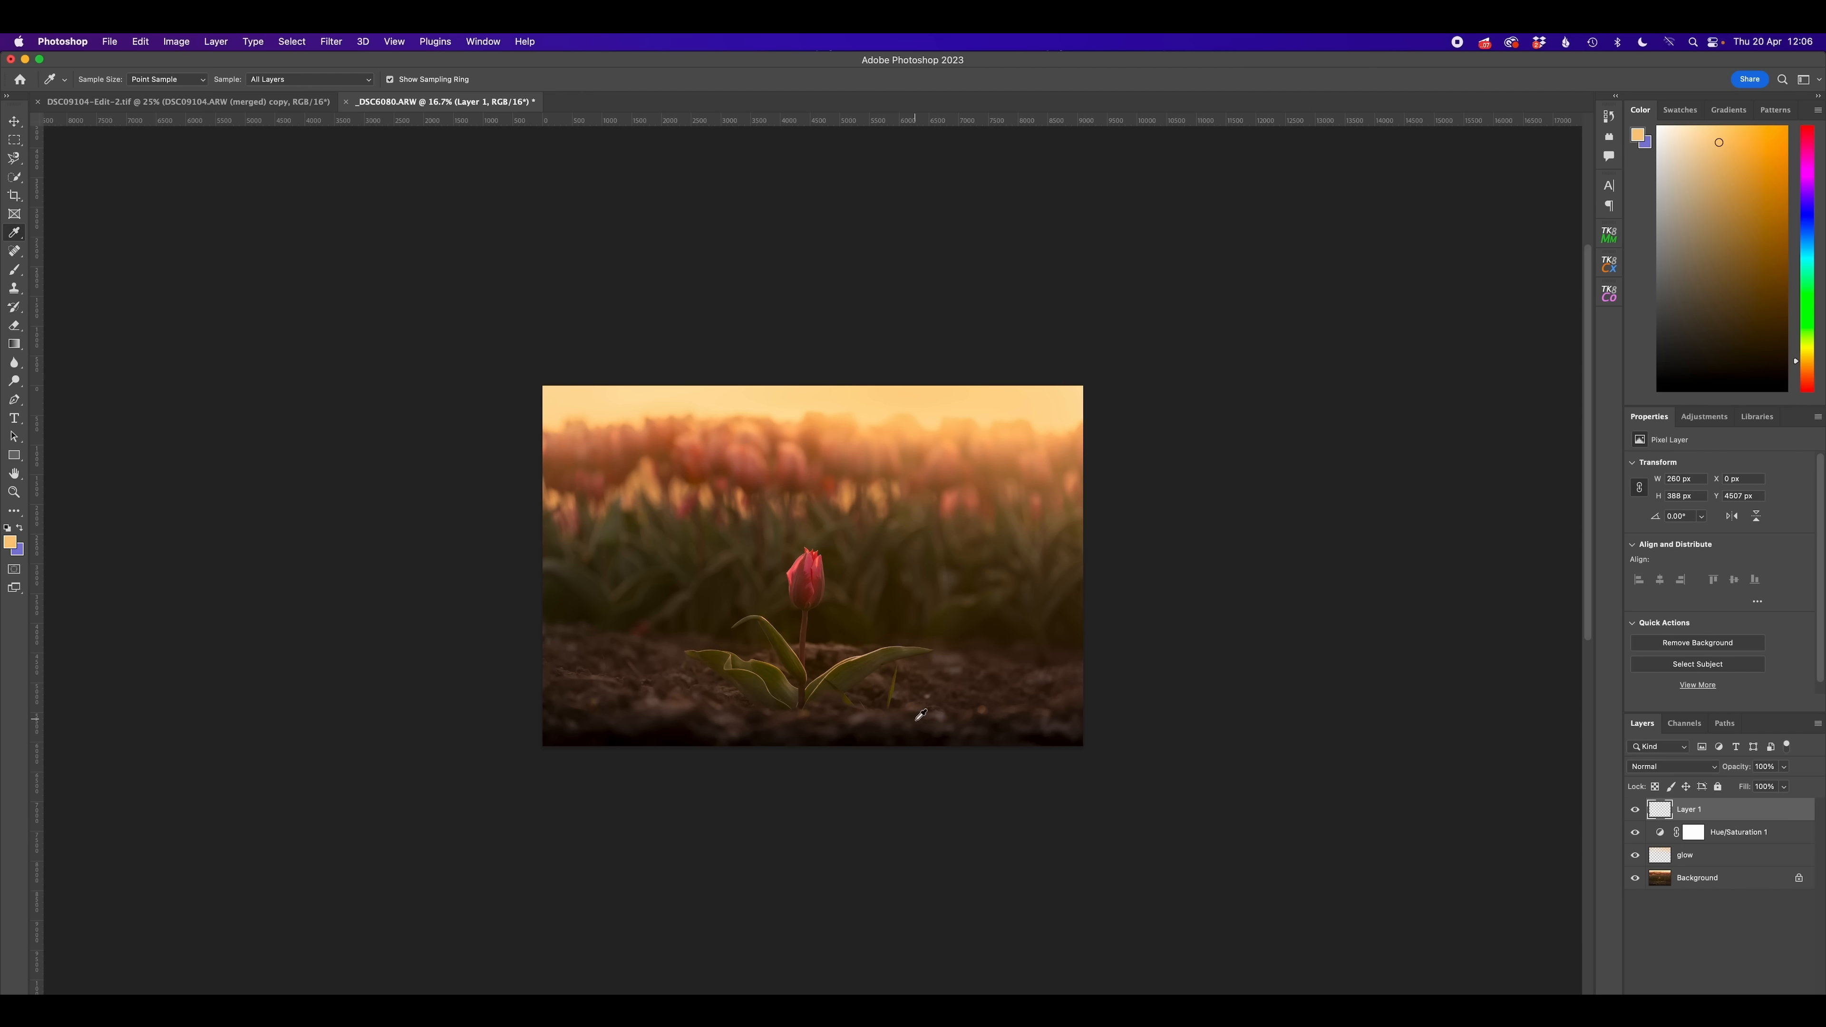
{"action": "left_click", "coordinate": [921, 722]}
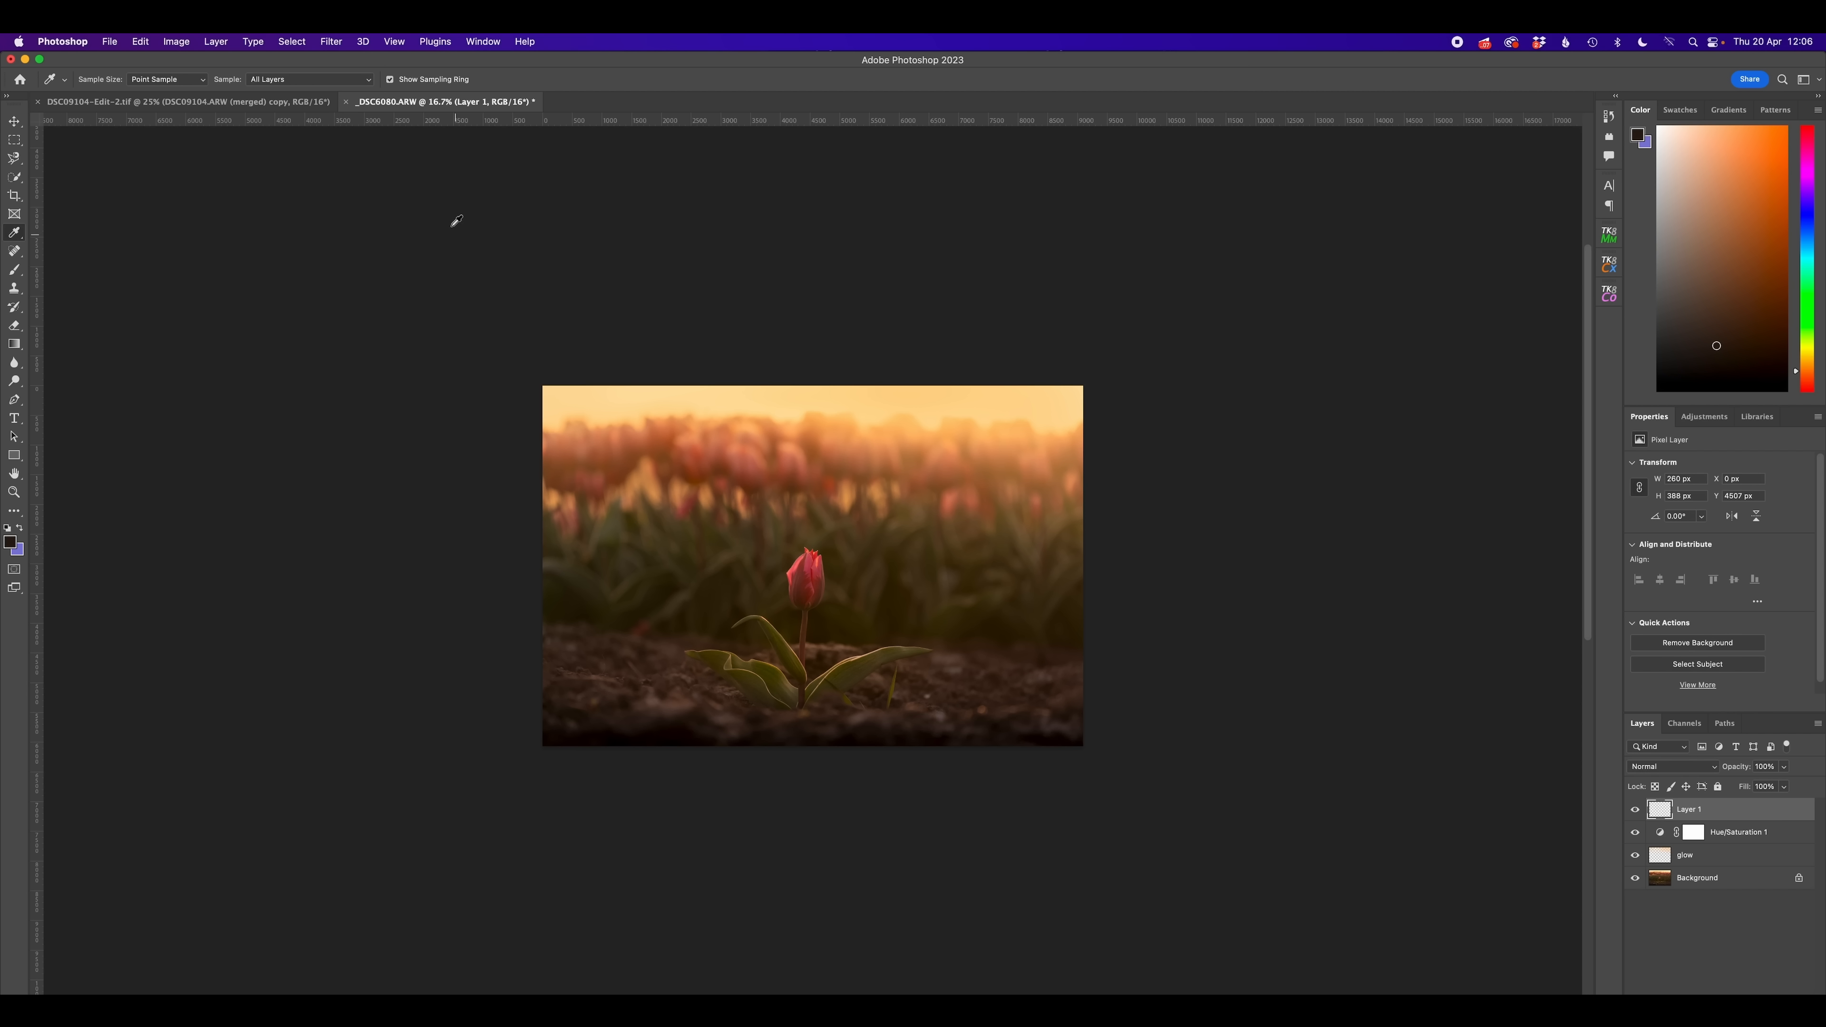
{"action": "left_click", "coordinate": [216, 41]}
{"action": "mouse_move", "coordinate": [302, 59]}
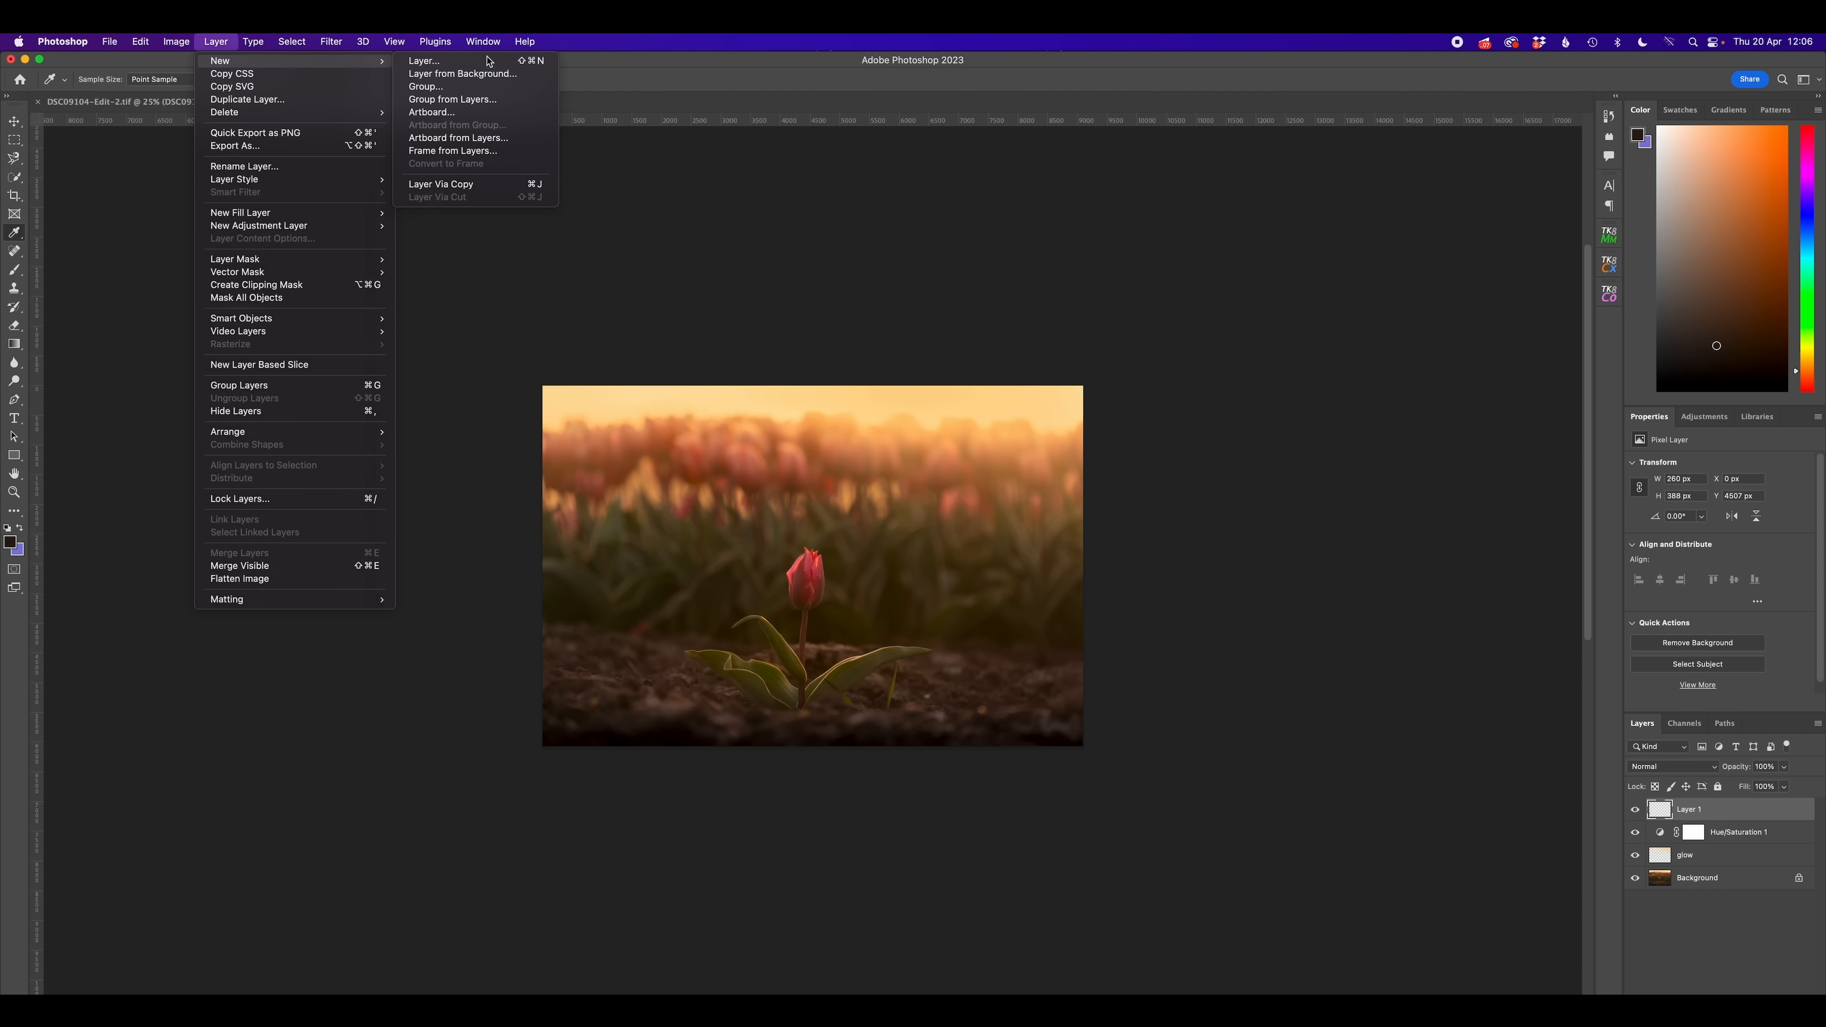
{"action": "left_click", "coordinate": [486, 62]}
{"action": "type", "text": "soil"}
{"action": "key", "text": "Return"}
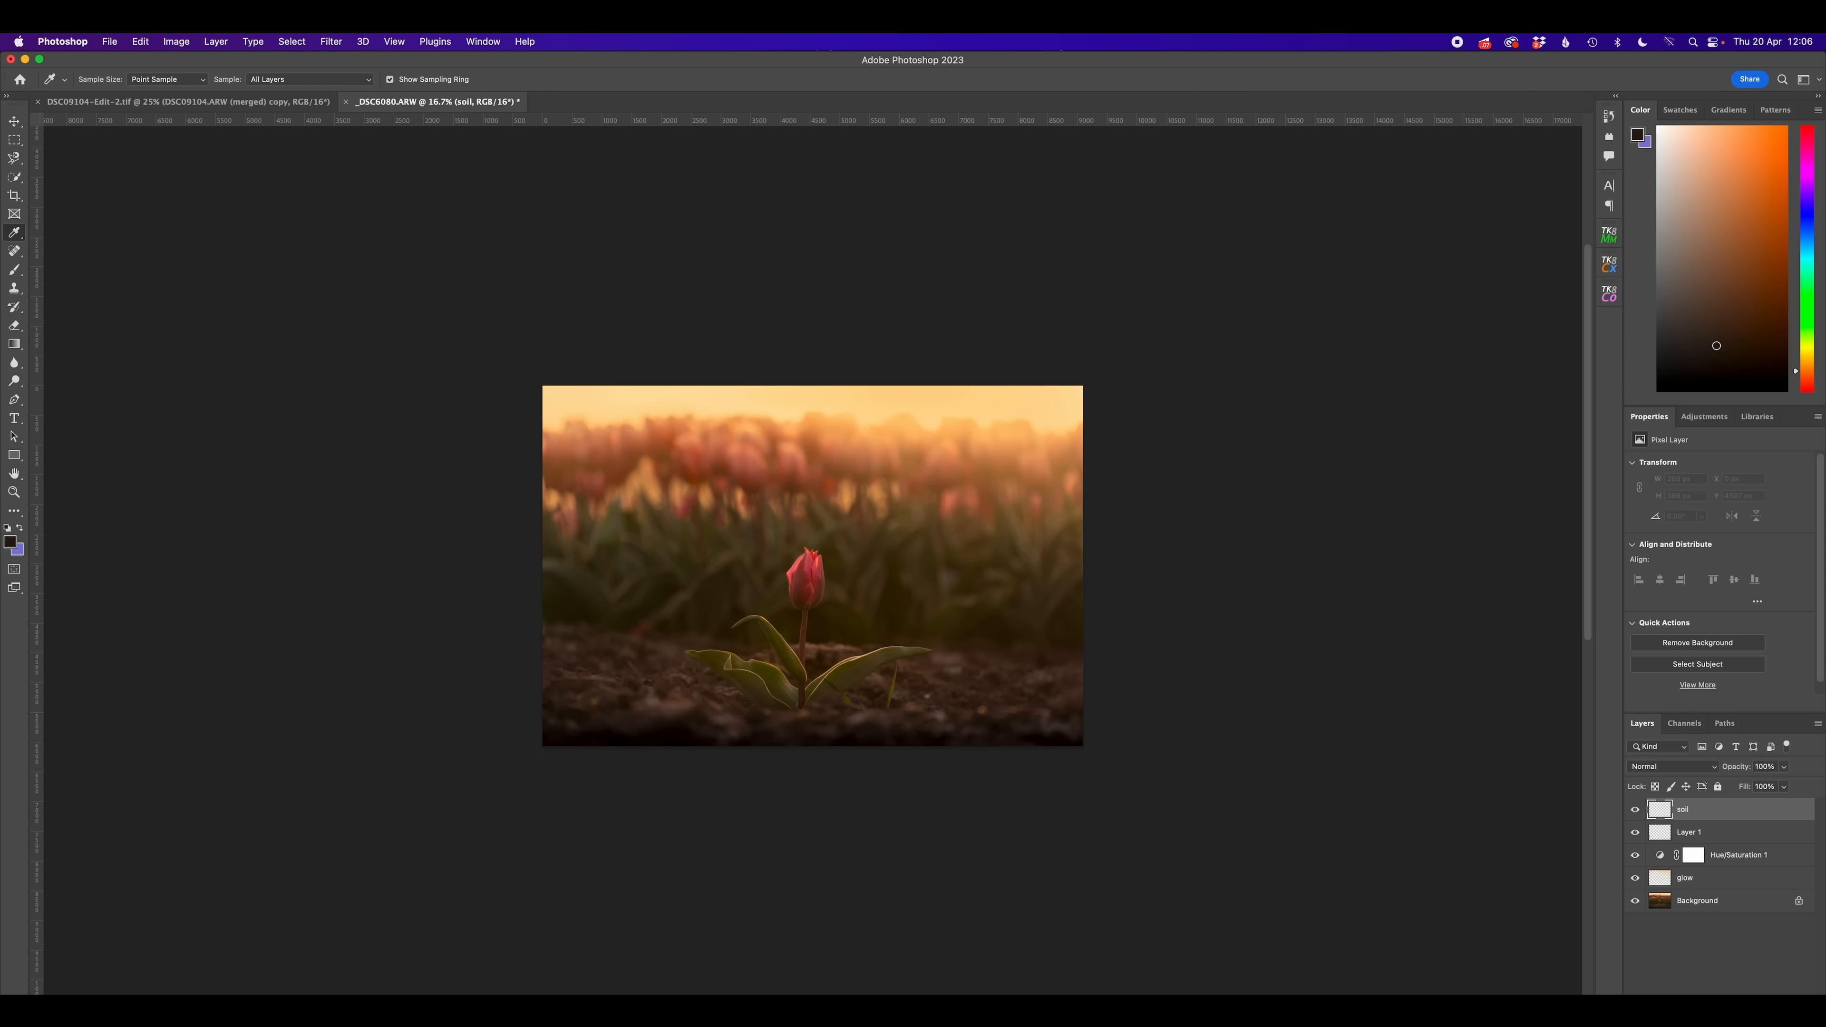
Paint the sampled dark brown over the foreground soil on the "soil" layer with a large soft brush at 10% and 40% opacity
{"action": "left_click", "coordinate": [16, 278]}
{"action": "key", "text": "super+plus"}
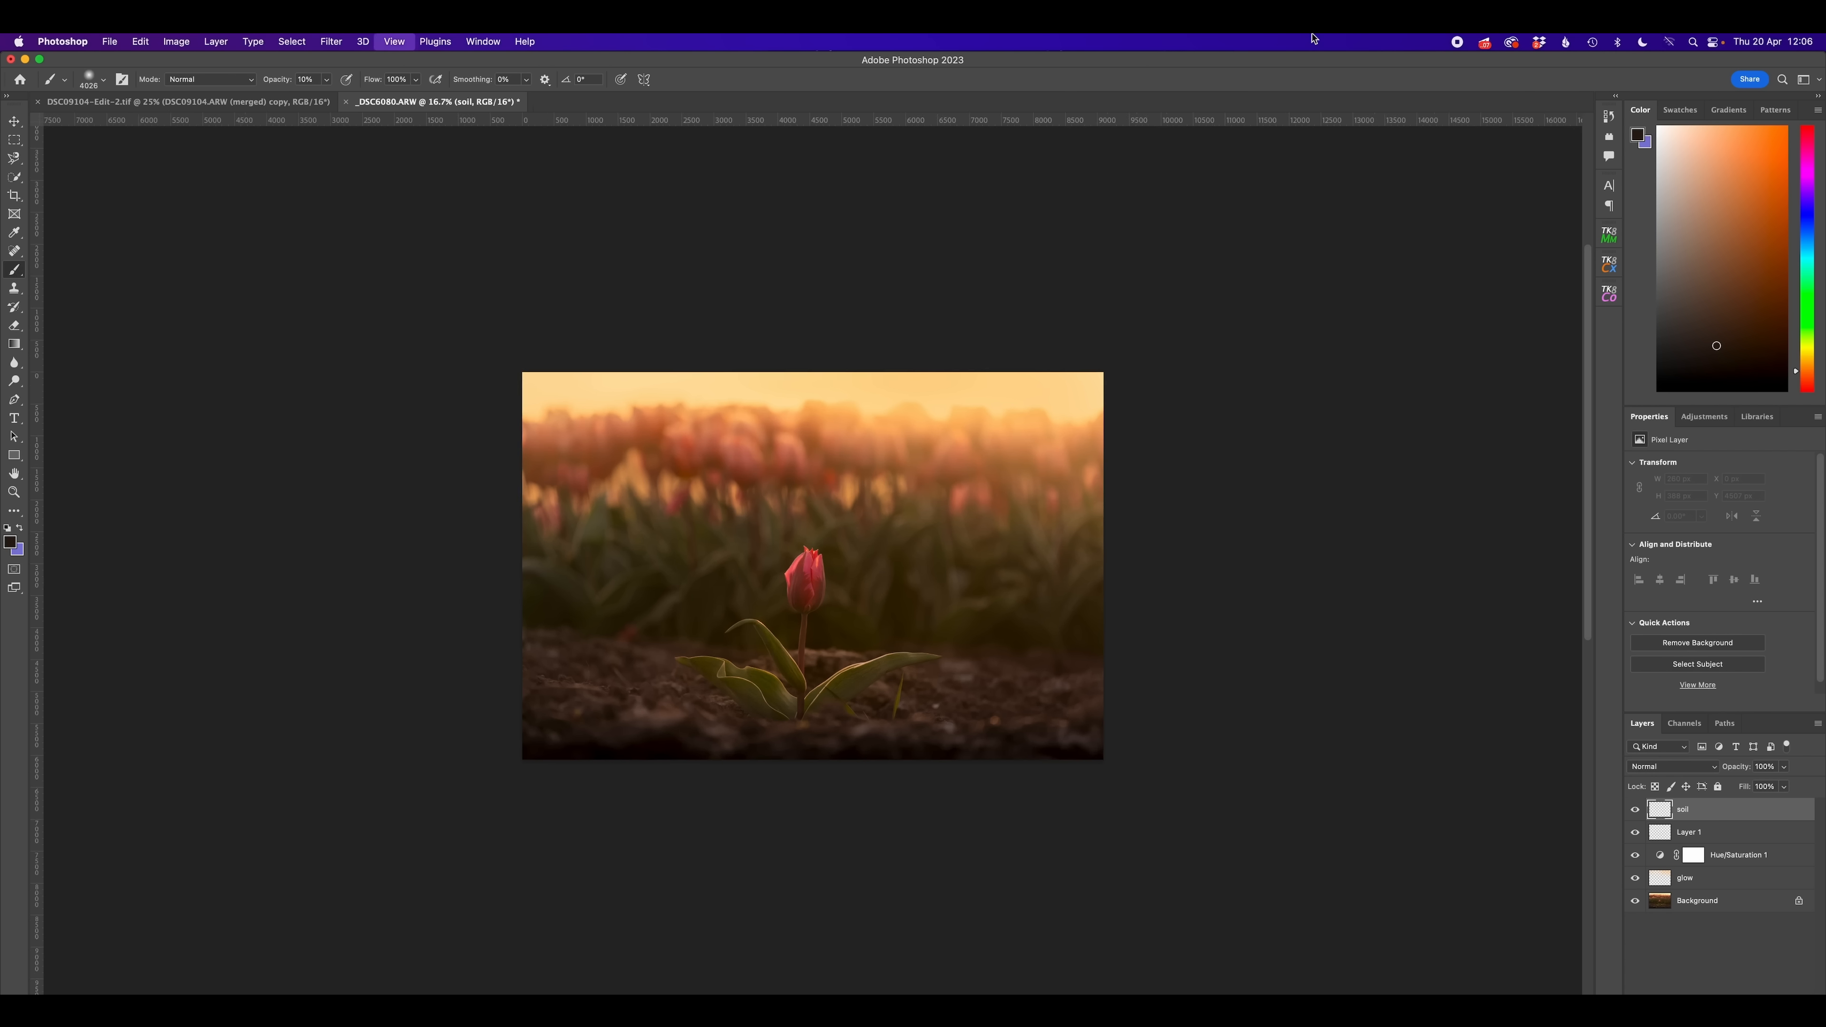
{"action": "mouse_move", "coordinate": [754, 761]}
{"action": "left_mouse_down"}
{"action": "mouse_move", "coordinate": [794, 760]}
{"action": "mouse_move", "coordinate": [709, 760]}
{"action": "left_mouse_up"}
{"action": "key", "text": "4"}
{"action": "left_click_drag", "start_coordinate": [653, 836], "coordinate": [501, 840]}
{"action": "key", "text": "1"}
{"action": "mouse_move", "coordinate": [649, 834]}
{"action": "left_mouse_down"}
{"action": "mouse_move", "coordinate": [1206, 828]}
{"action": "mouse_move", "coordinate": [1149, 841]}
{"action": "mouse_move", "coordinate": [1162, 830]}
{"action": "left_mouse_up"}
{"action": "key", "text": "4"}
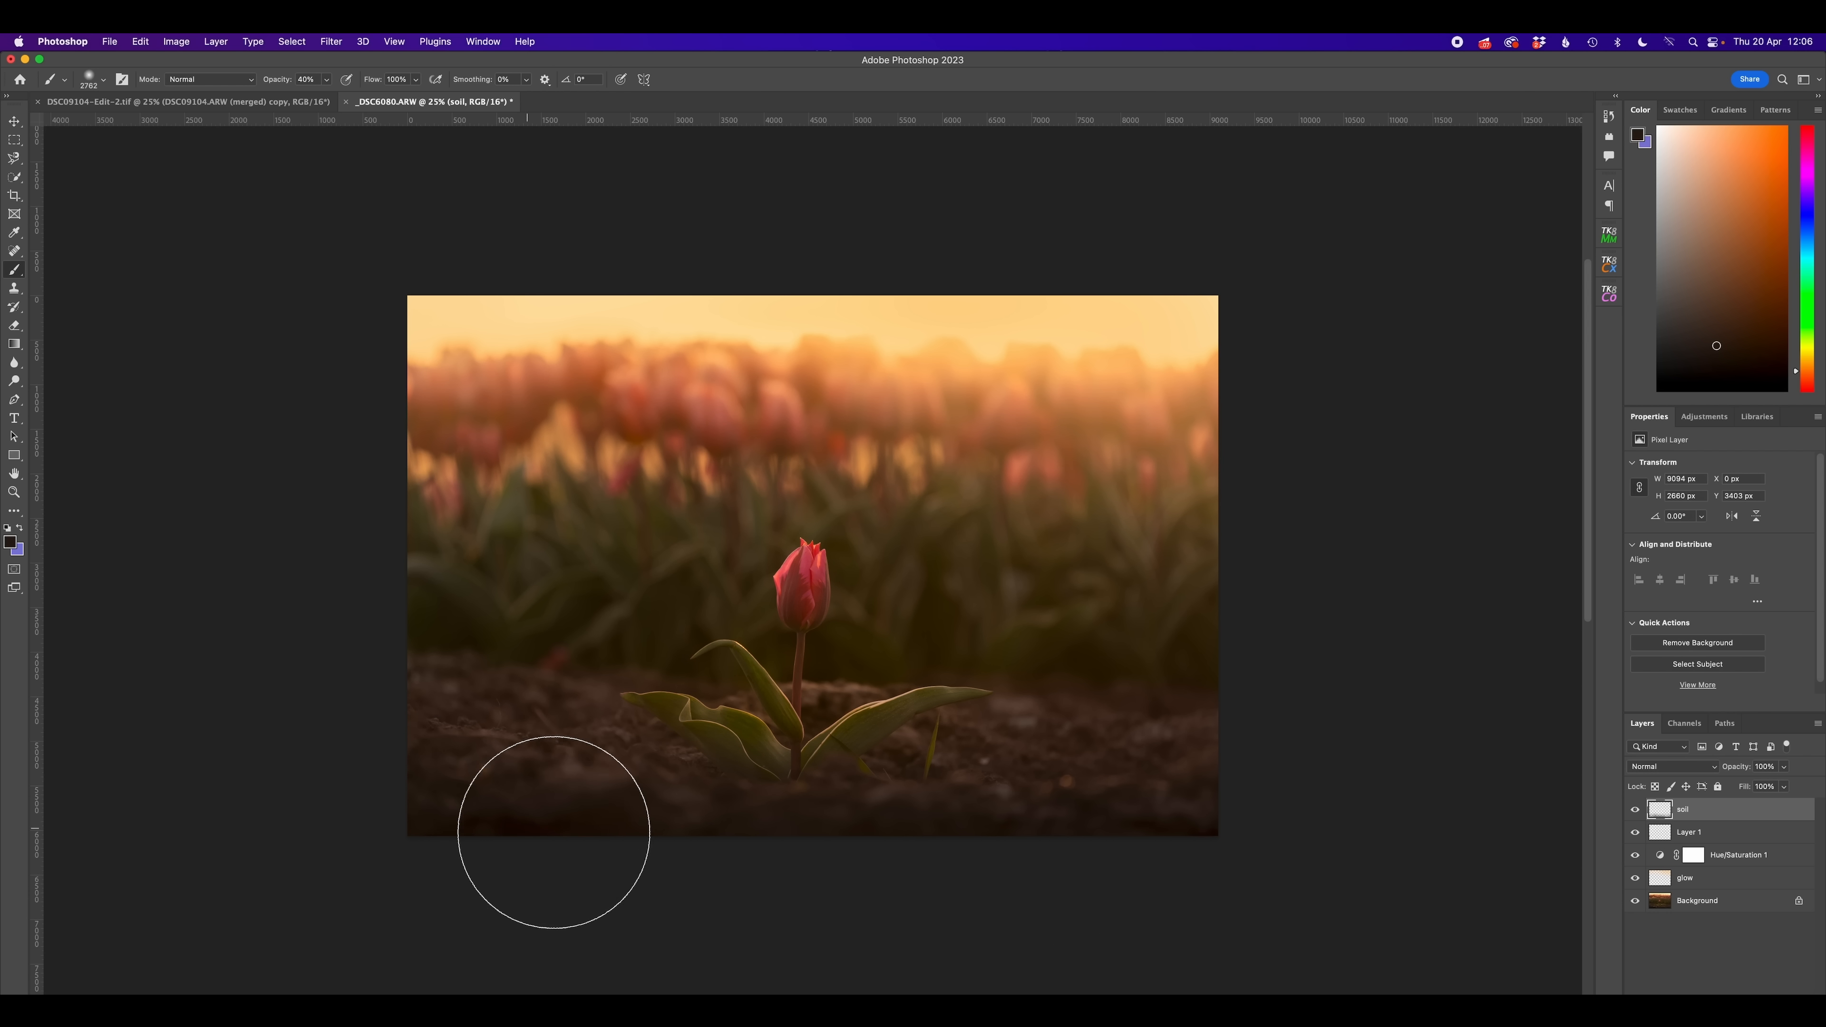
Compare the photo with and without the "soil" layer, and the full layer stack against the original background
{"action": "key", "text": "super+minus"}
{"action": "key", "text": "super+minus"}
{"action": "key", "text": "super+plus"}
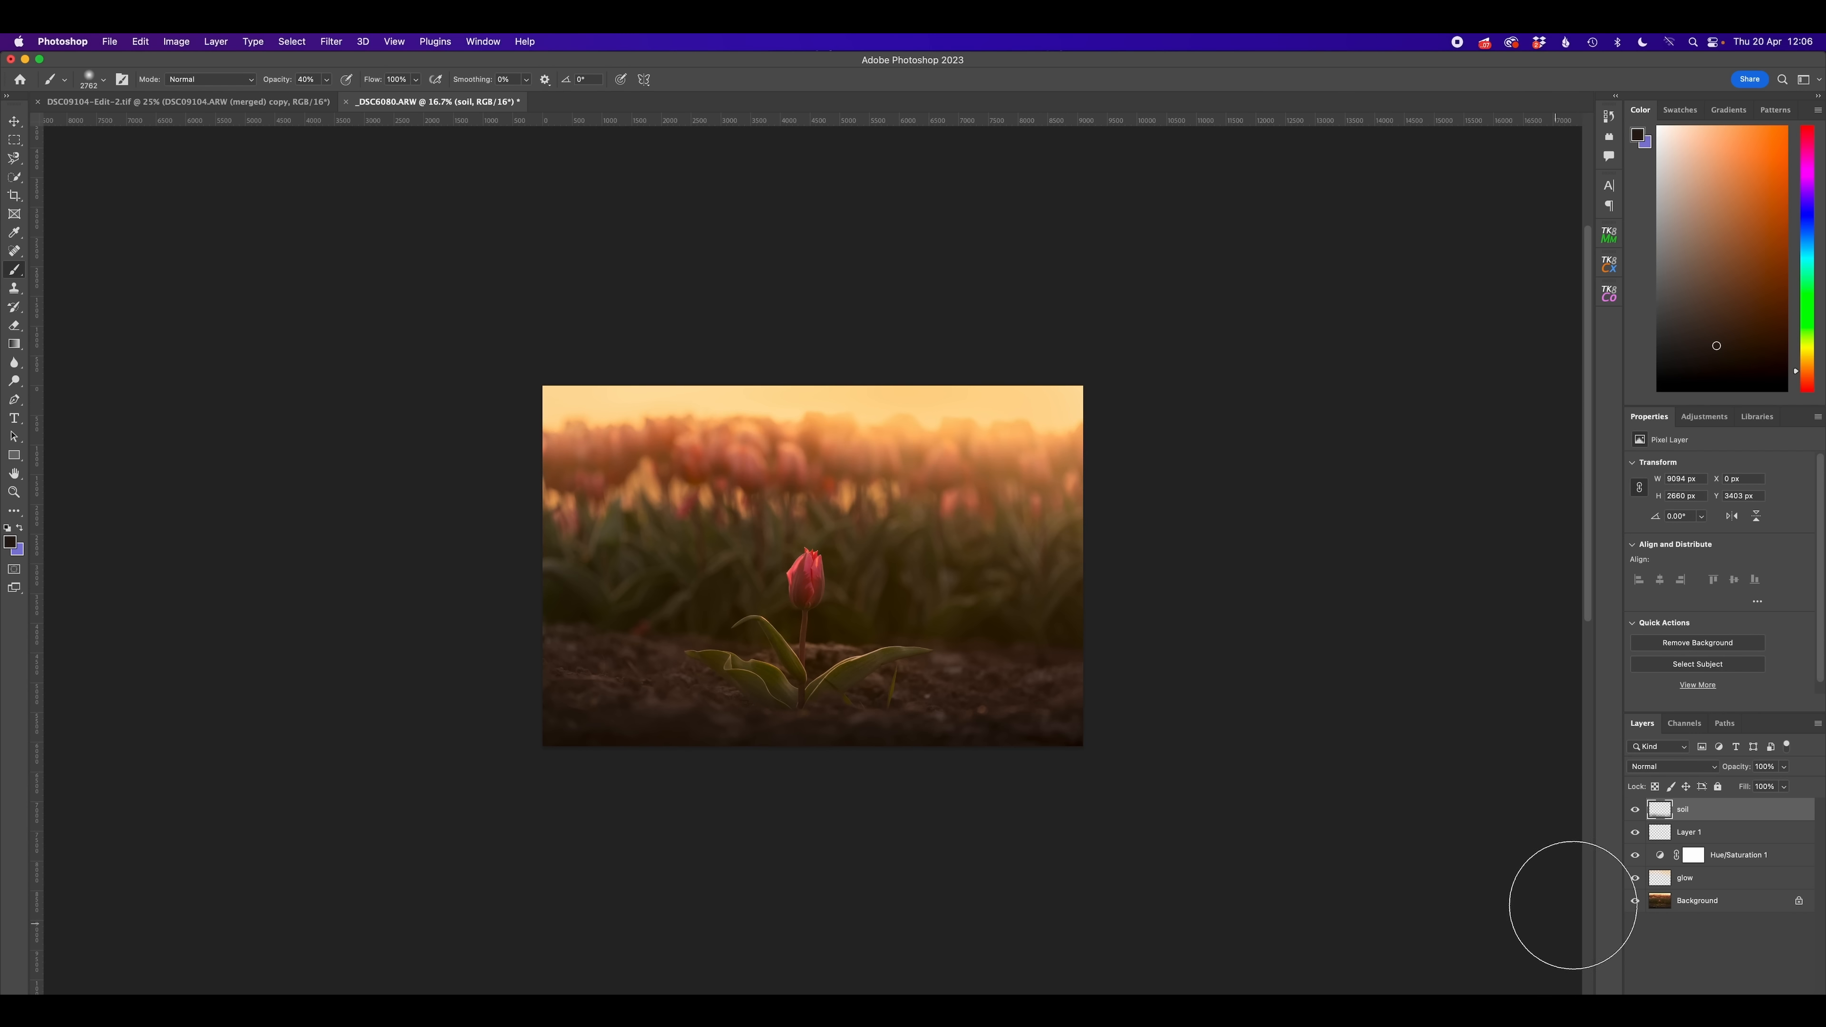
{"action": "left_click", "coordinate": [1635, 810]}
{"action": "left_click", "coordinate": [1636, 810]}
{"action": "key", "text": "super+plus"}
{"action": "left_click", "coordinate": [1635, 901], "text": "alt"}
{"action": "left_click", "coordinate": [1635, 901], "text": "alt"}
{"action": "left_click", "coordinate": [1634, 901], "text": "alt"}
{"action": "left_click", "coordinate": [1635, 901], "text": "alt"}
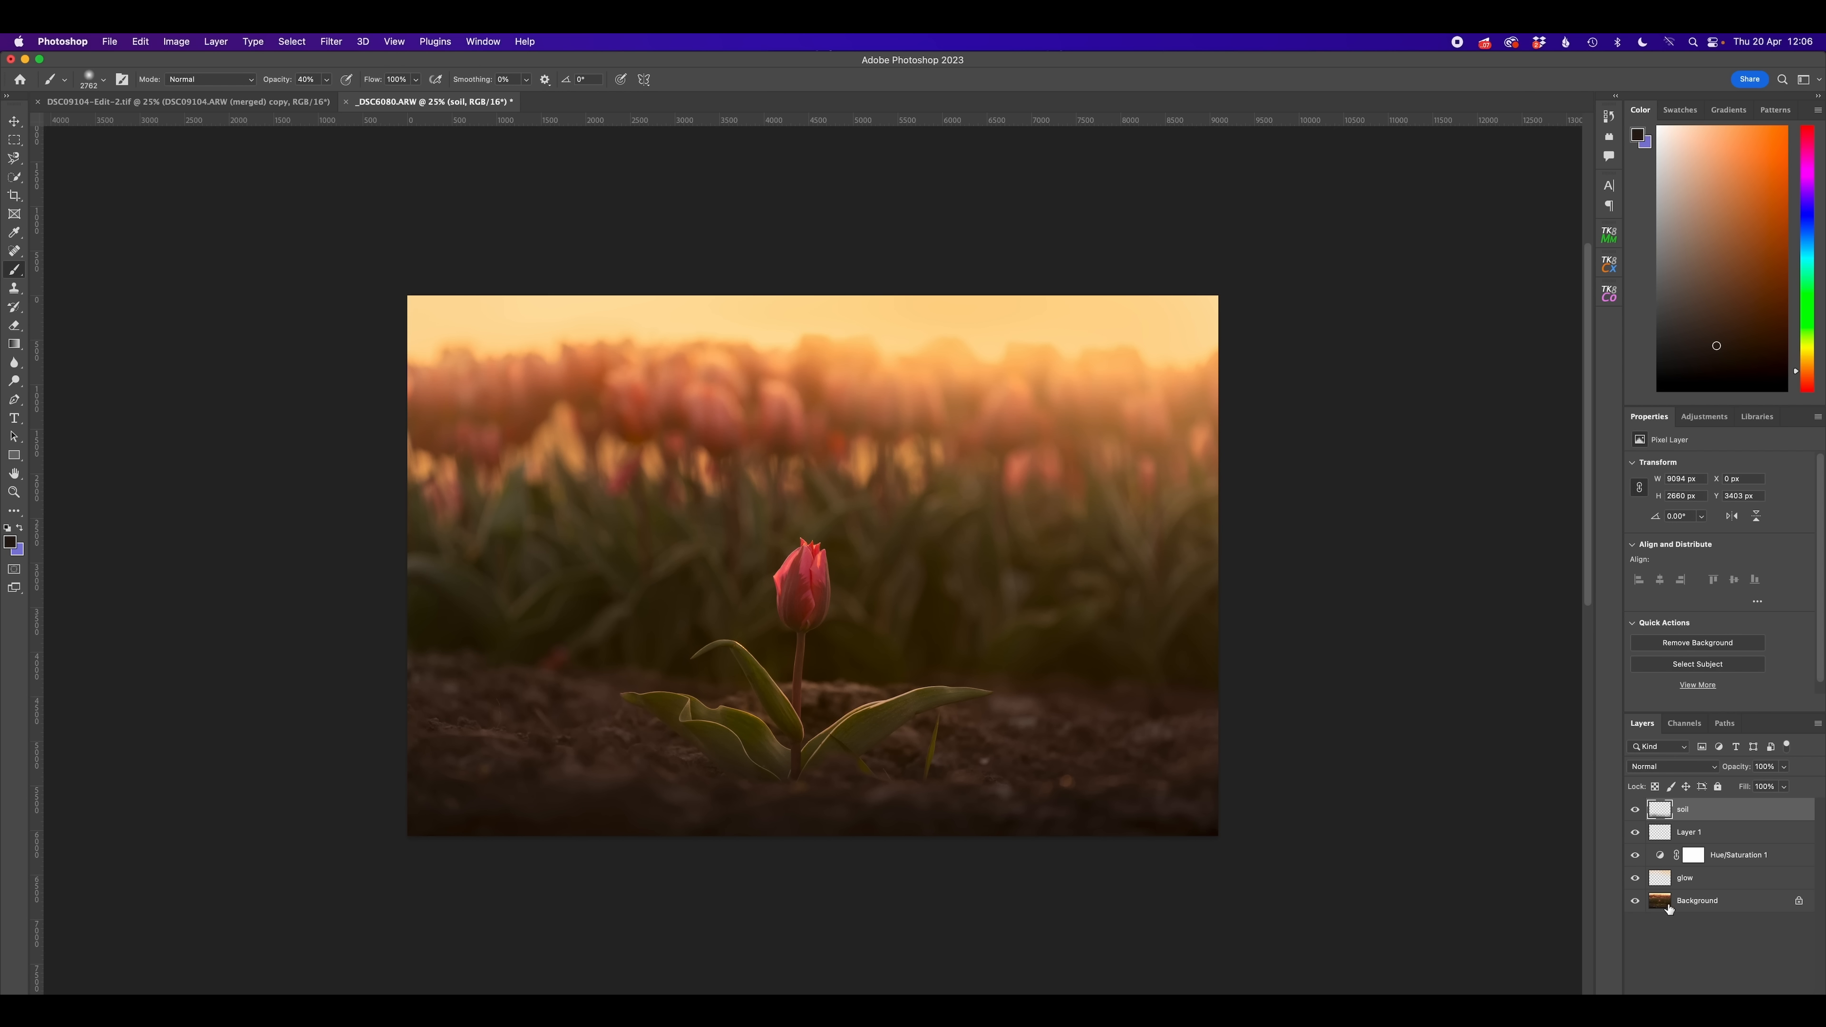
Add a Color Balance adjustment layer on top with midtones at −4 for Magenta–Green and −3 for Yellow–Blue
{"action": "left_click", "coordinate": [1723, 998]}
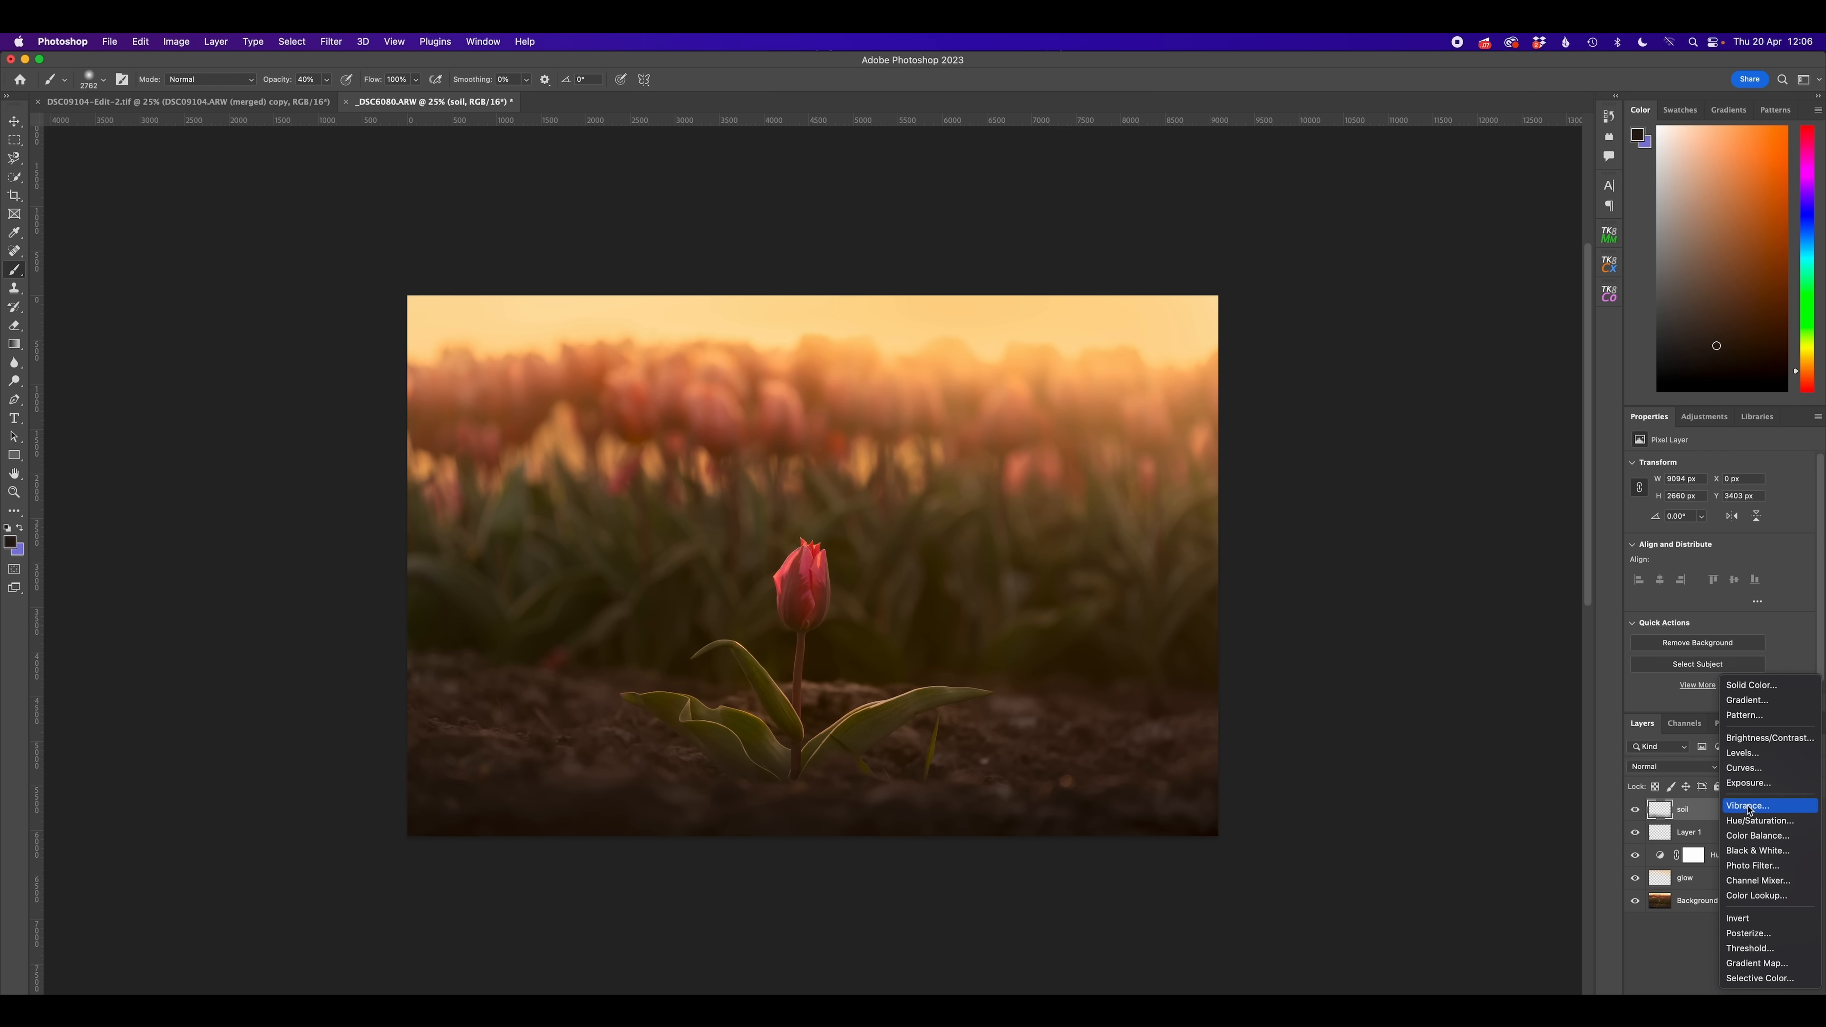
{"action": "left_click", "coordinate": [1757, 835]}
{"action": "mouse_move", "coordinate": [1703, 524]}
{"action": "left_mouse_down"}
{"action": "mouse_move", "coordinate": [1701, 496]}
{"action": "mouse_move", "coordinate": [1699, 545]}
{"action": "left_mouse_up"}
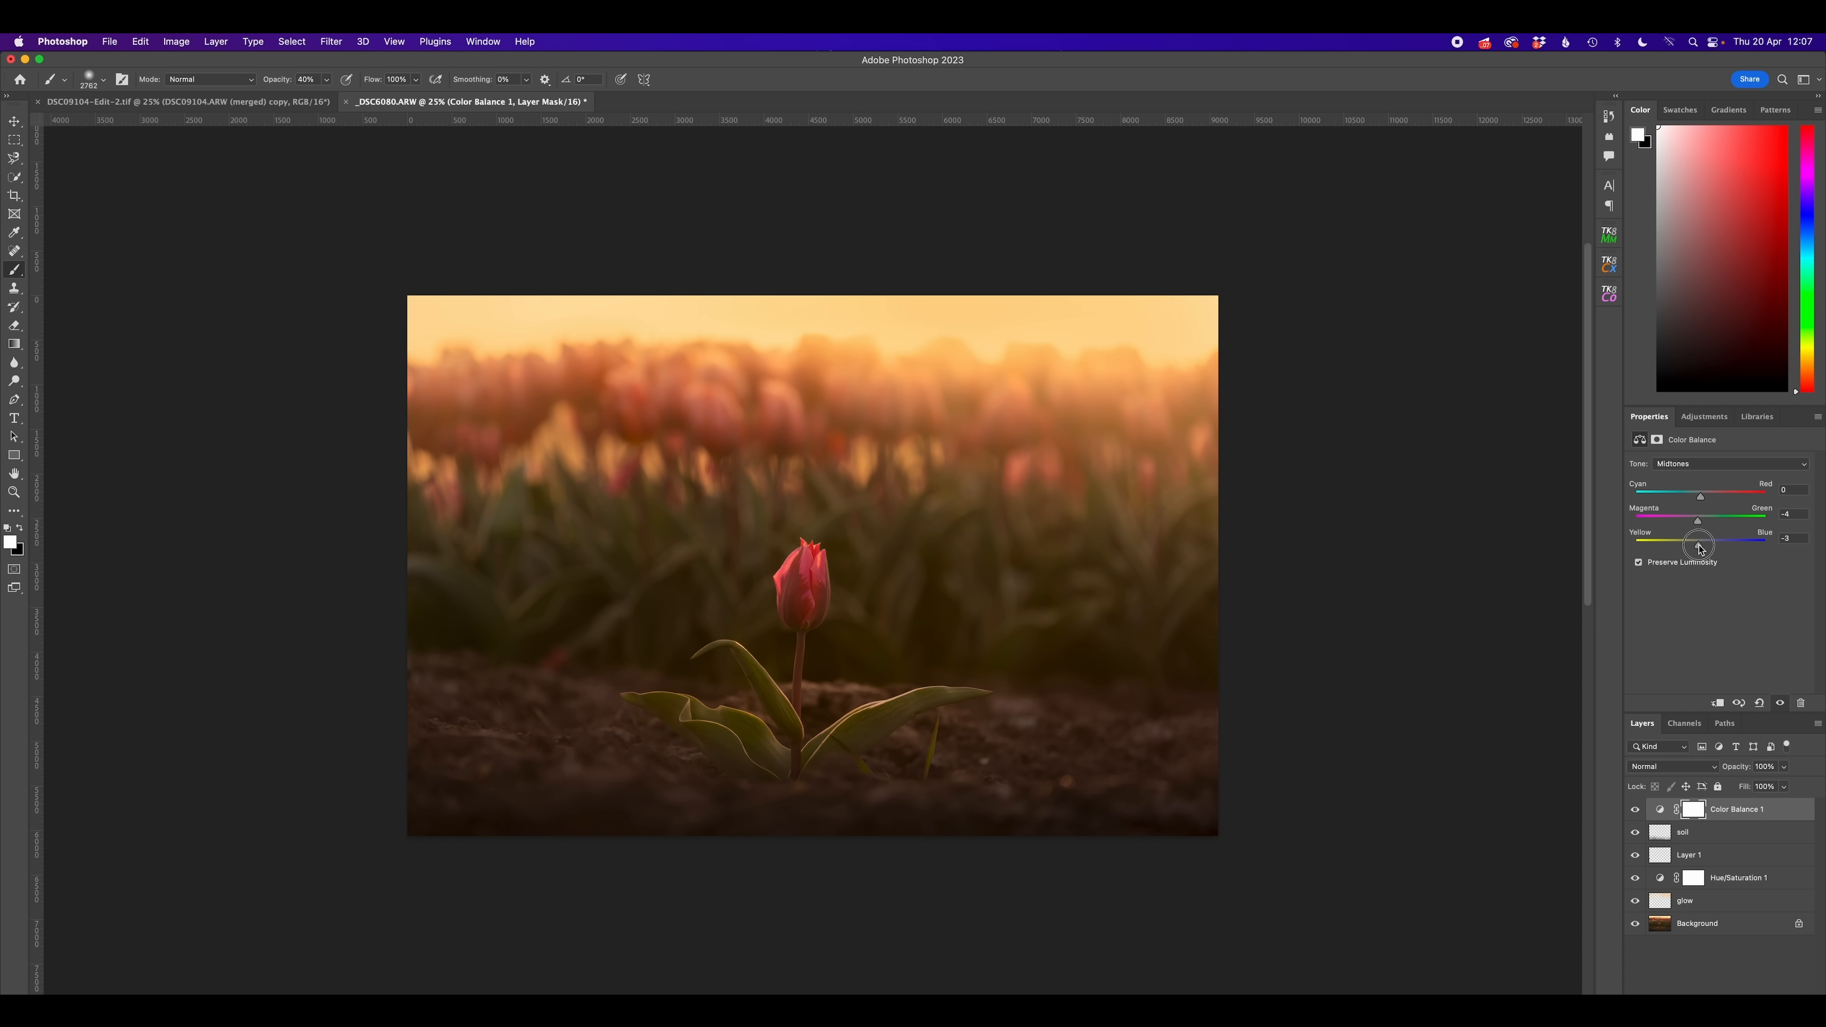
Compare the finished layer stack with the original background and check the whole image at smaller and larger zoom levels
{"action": "left_click", "coordinate": [1635, 923], "text": "alt"}
{"action": "left_click", "coordinate": [1635, 923], "text": "alt"}
{"action": "key", "text": "super+minus"}
{"action": "key", "text": "super+minus"}
{"action": "key", "text": "super+minus"}
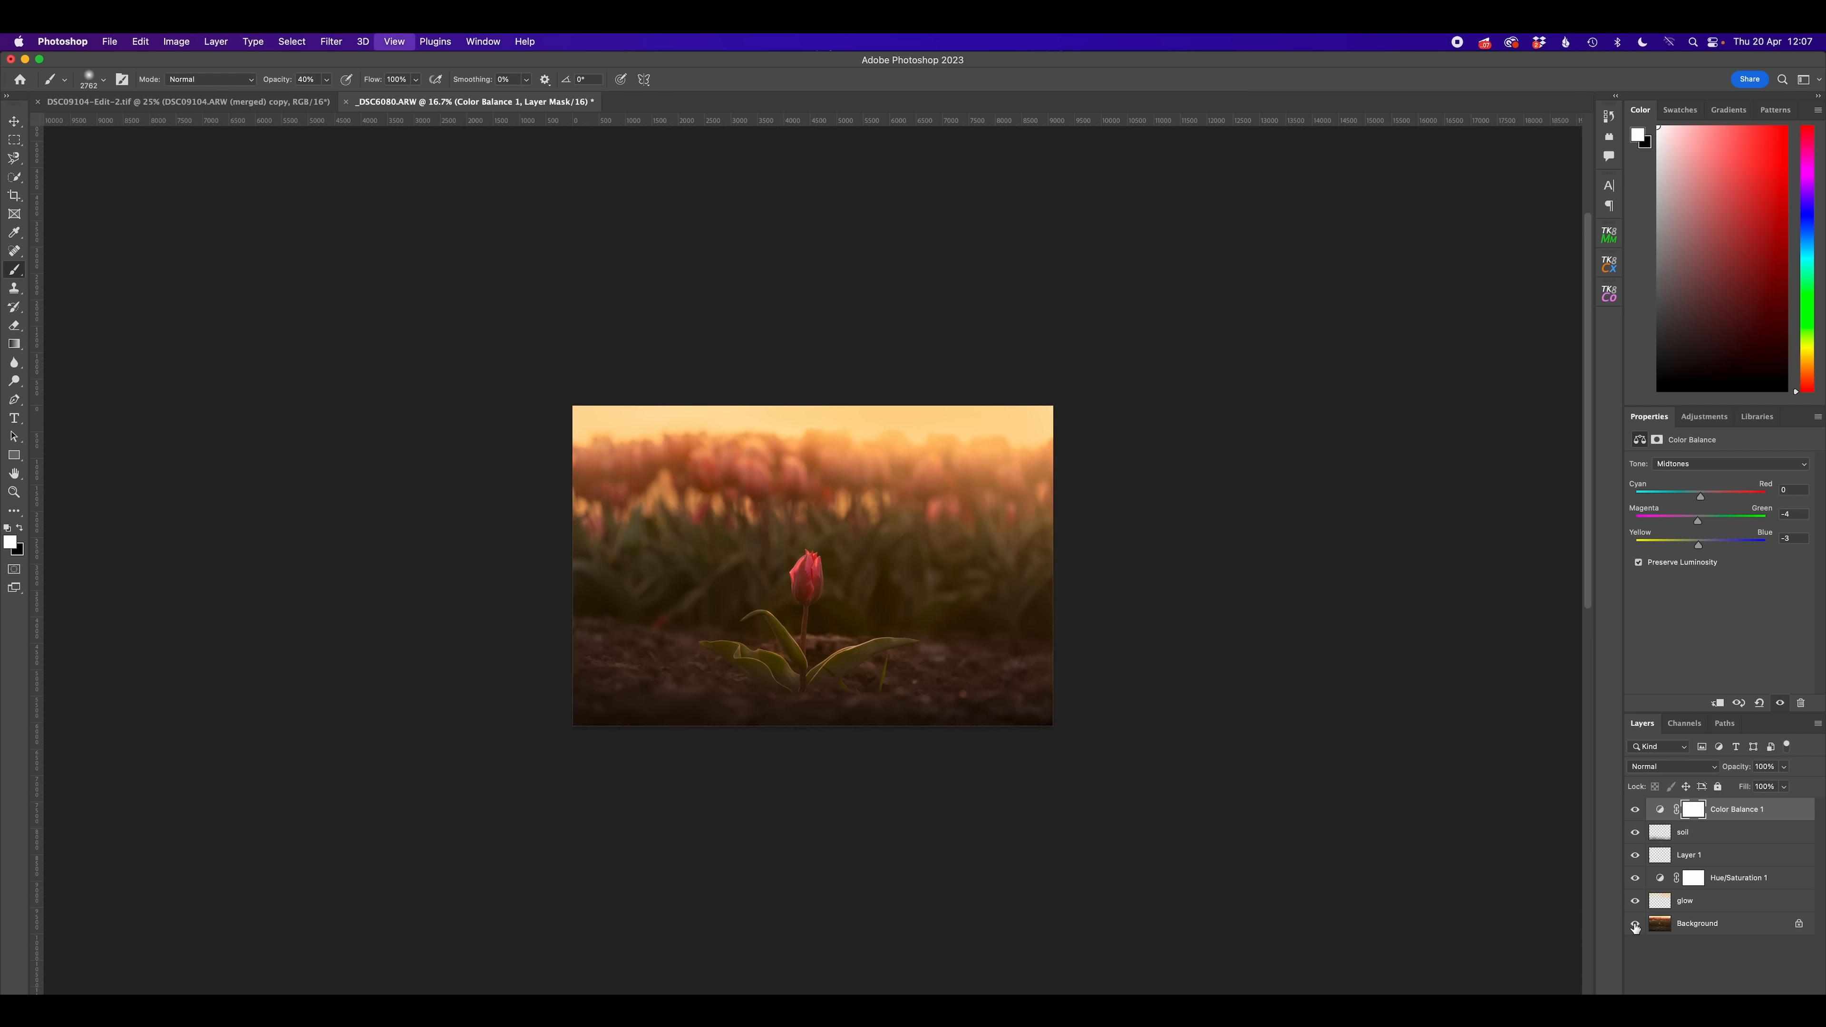
{"action": "key", "text": "super+equal"}
{"action": "key", "text": "super+equal"}
{"action": "key", "text": "super+equal"}
Save the layered tulip photo and switch to Lightroom Classic
{"action": "key", "text": "super+s"}
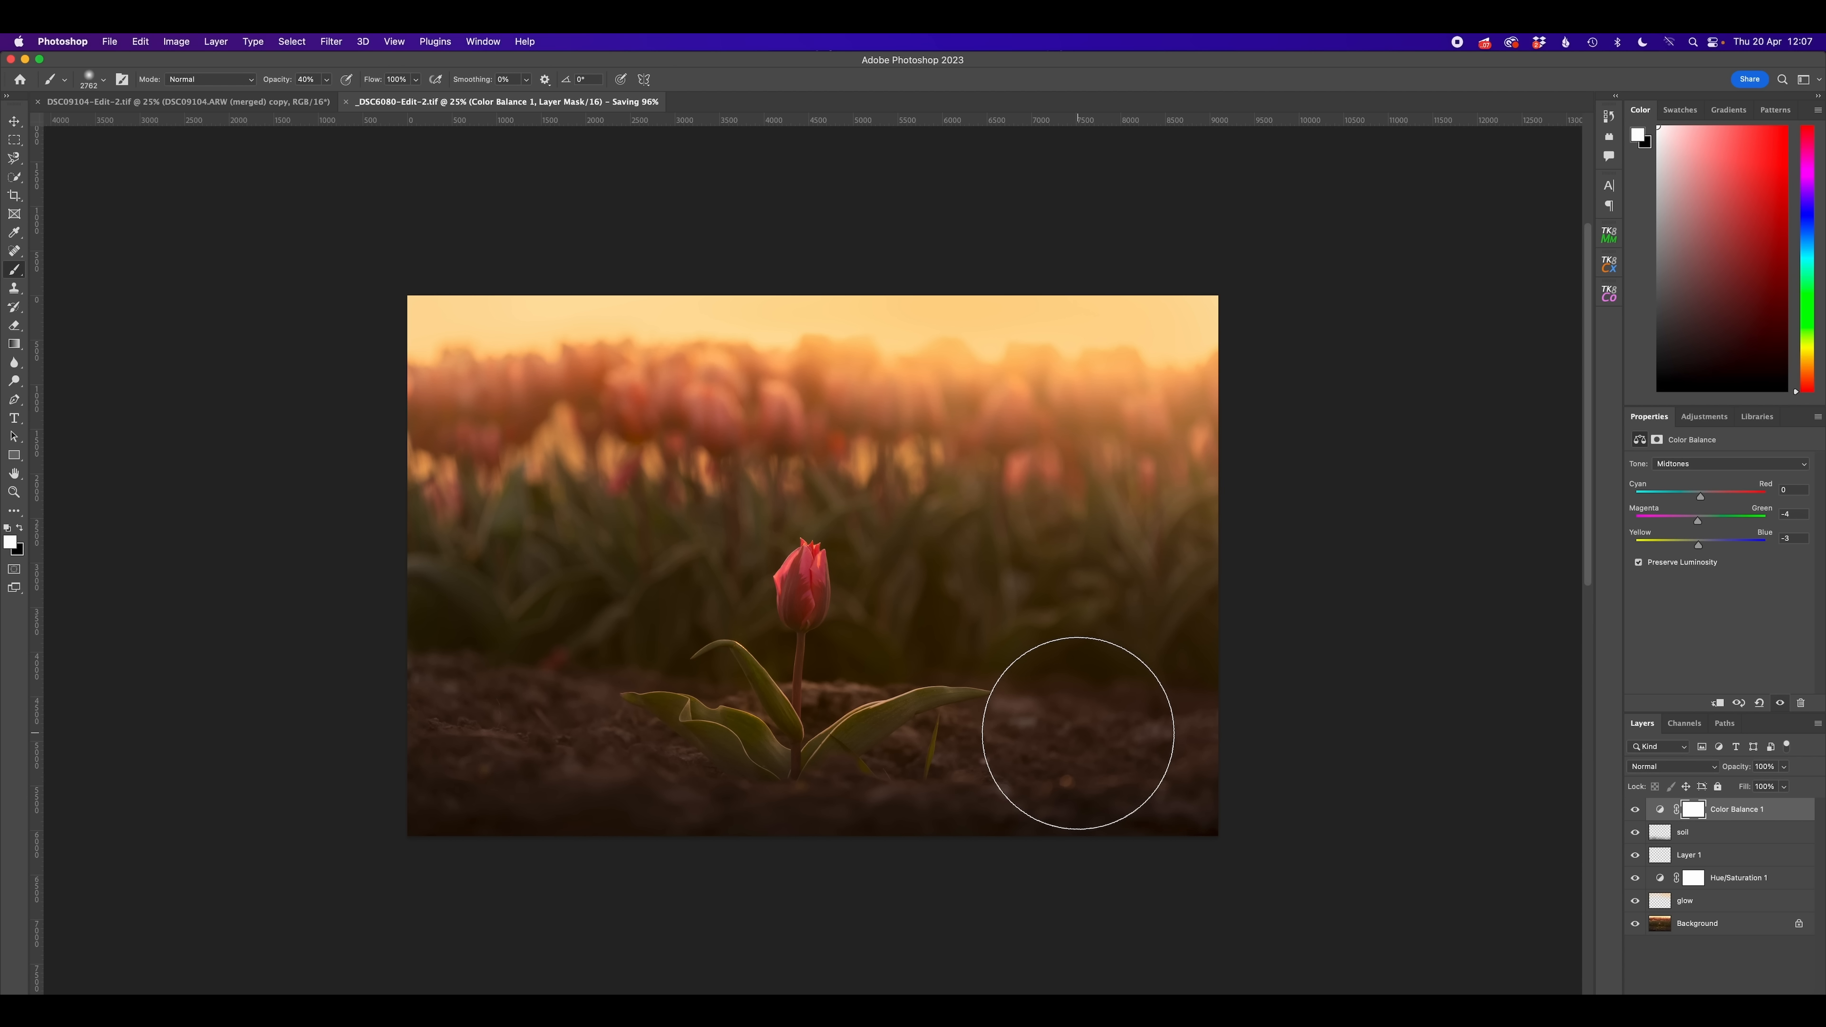
{"action": "key", "text": "super+Tab"}
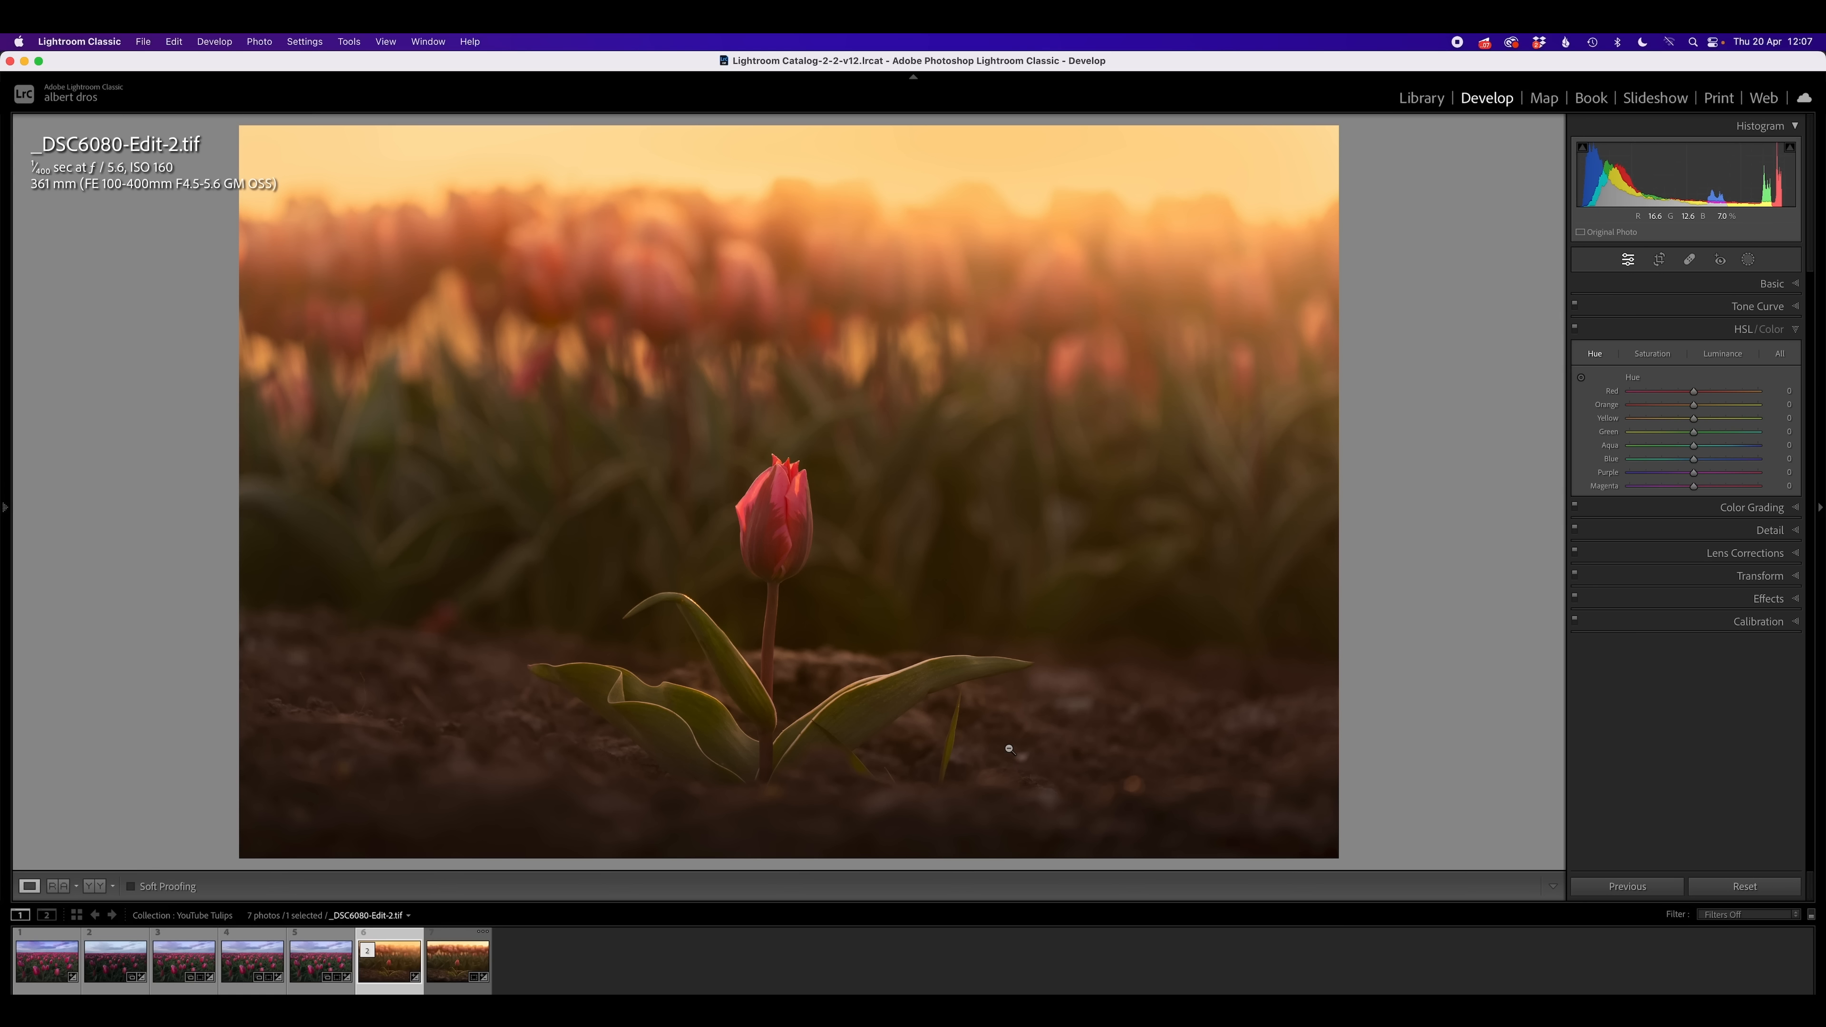
{"action": "left_click", "coordinate": [1770, 283]}
{"action": "left_click_drag", "start_coordinate": [1689, 376], "coordinate": [1683, 375]}
{"action": "key", "text": "super+z"}
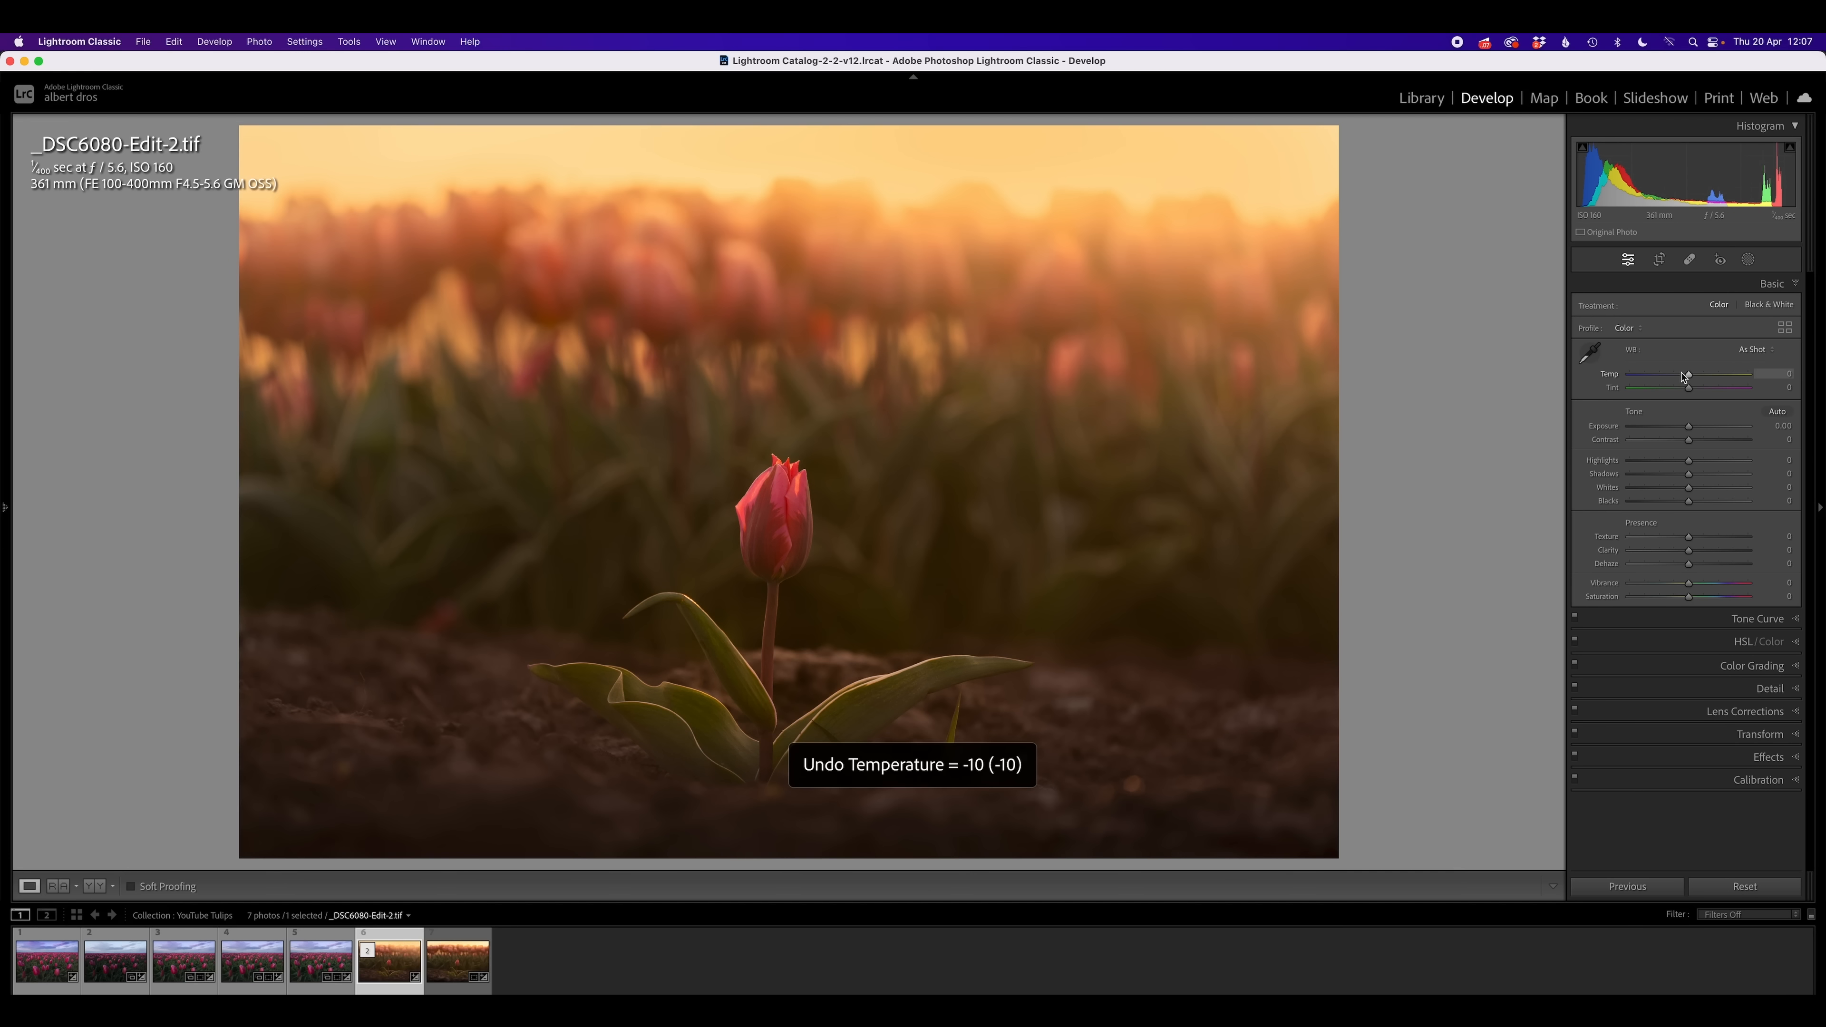
Add a linear gradient mask covering the lower part of the tulip photo and cool its temperature slightly
{"action": "key", "text": "m"}
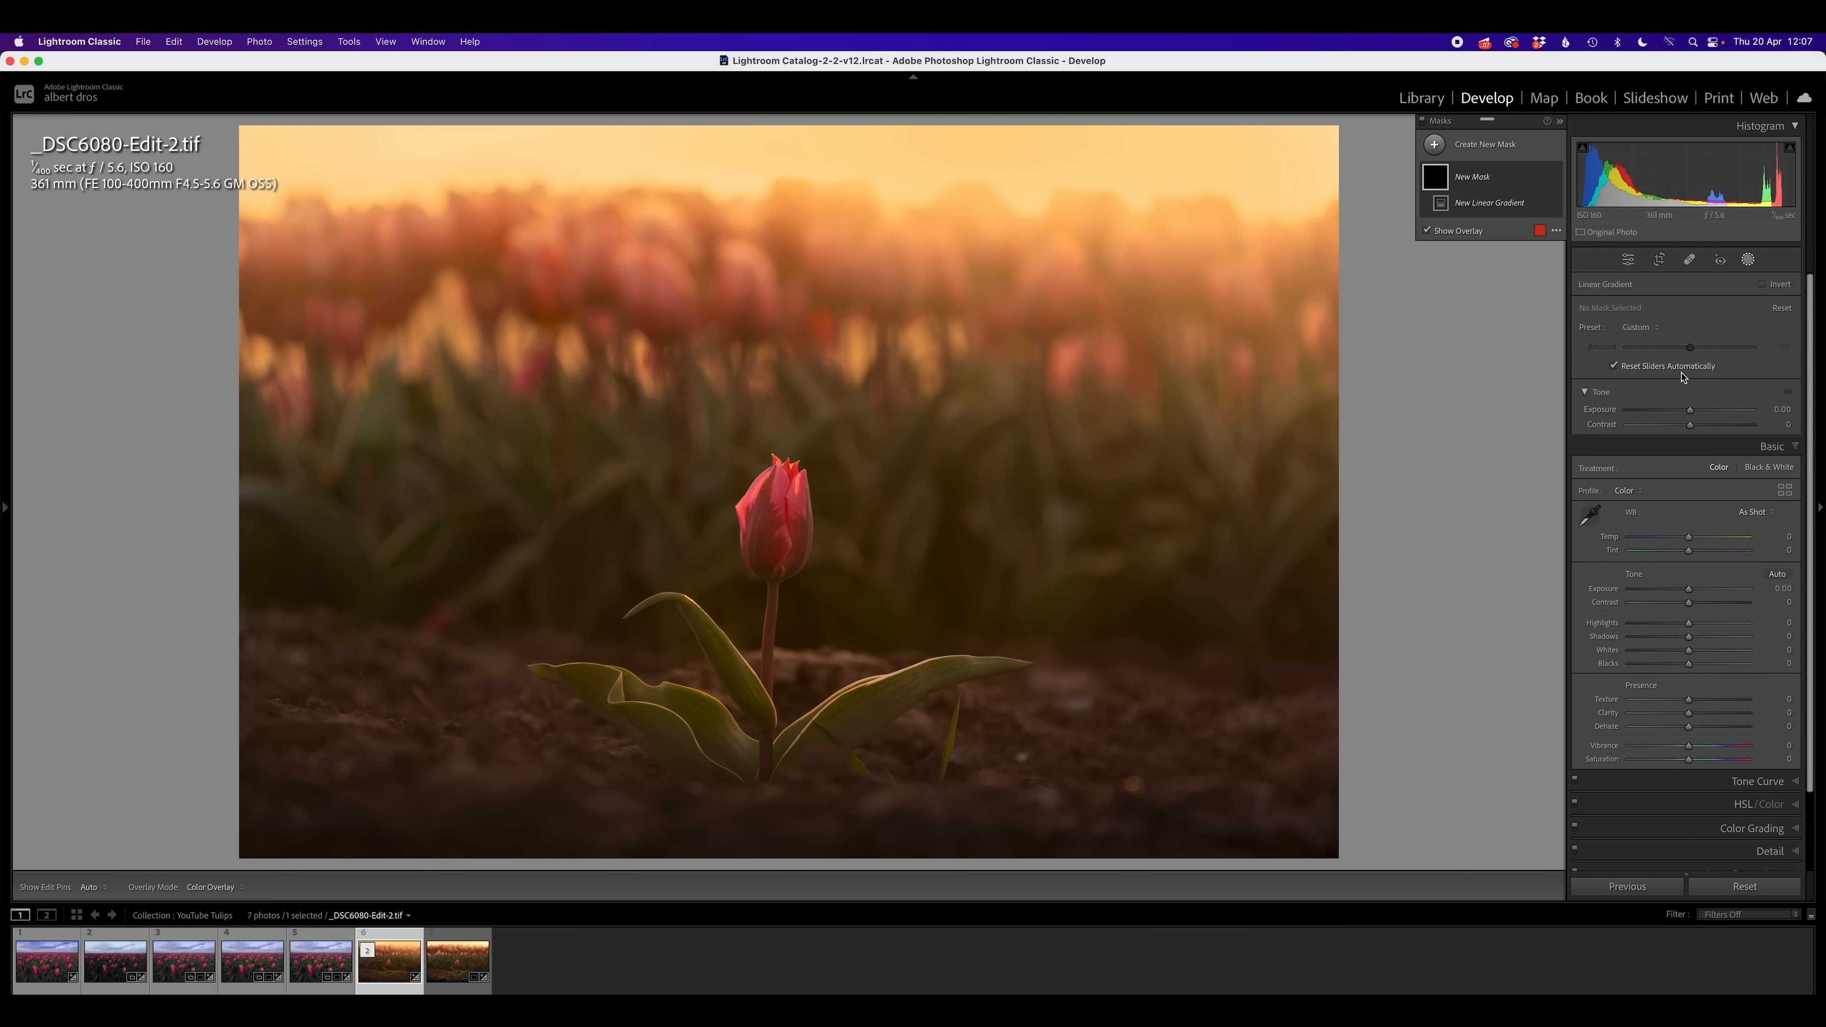
{"action": "left_click_drag", "start_coordinate": [888, 532], "coordinate": [888, 318]}
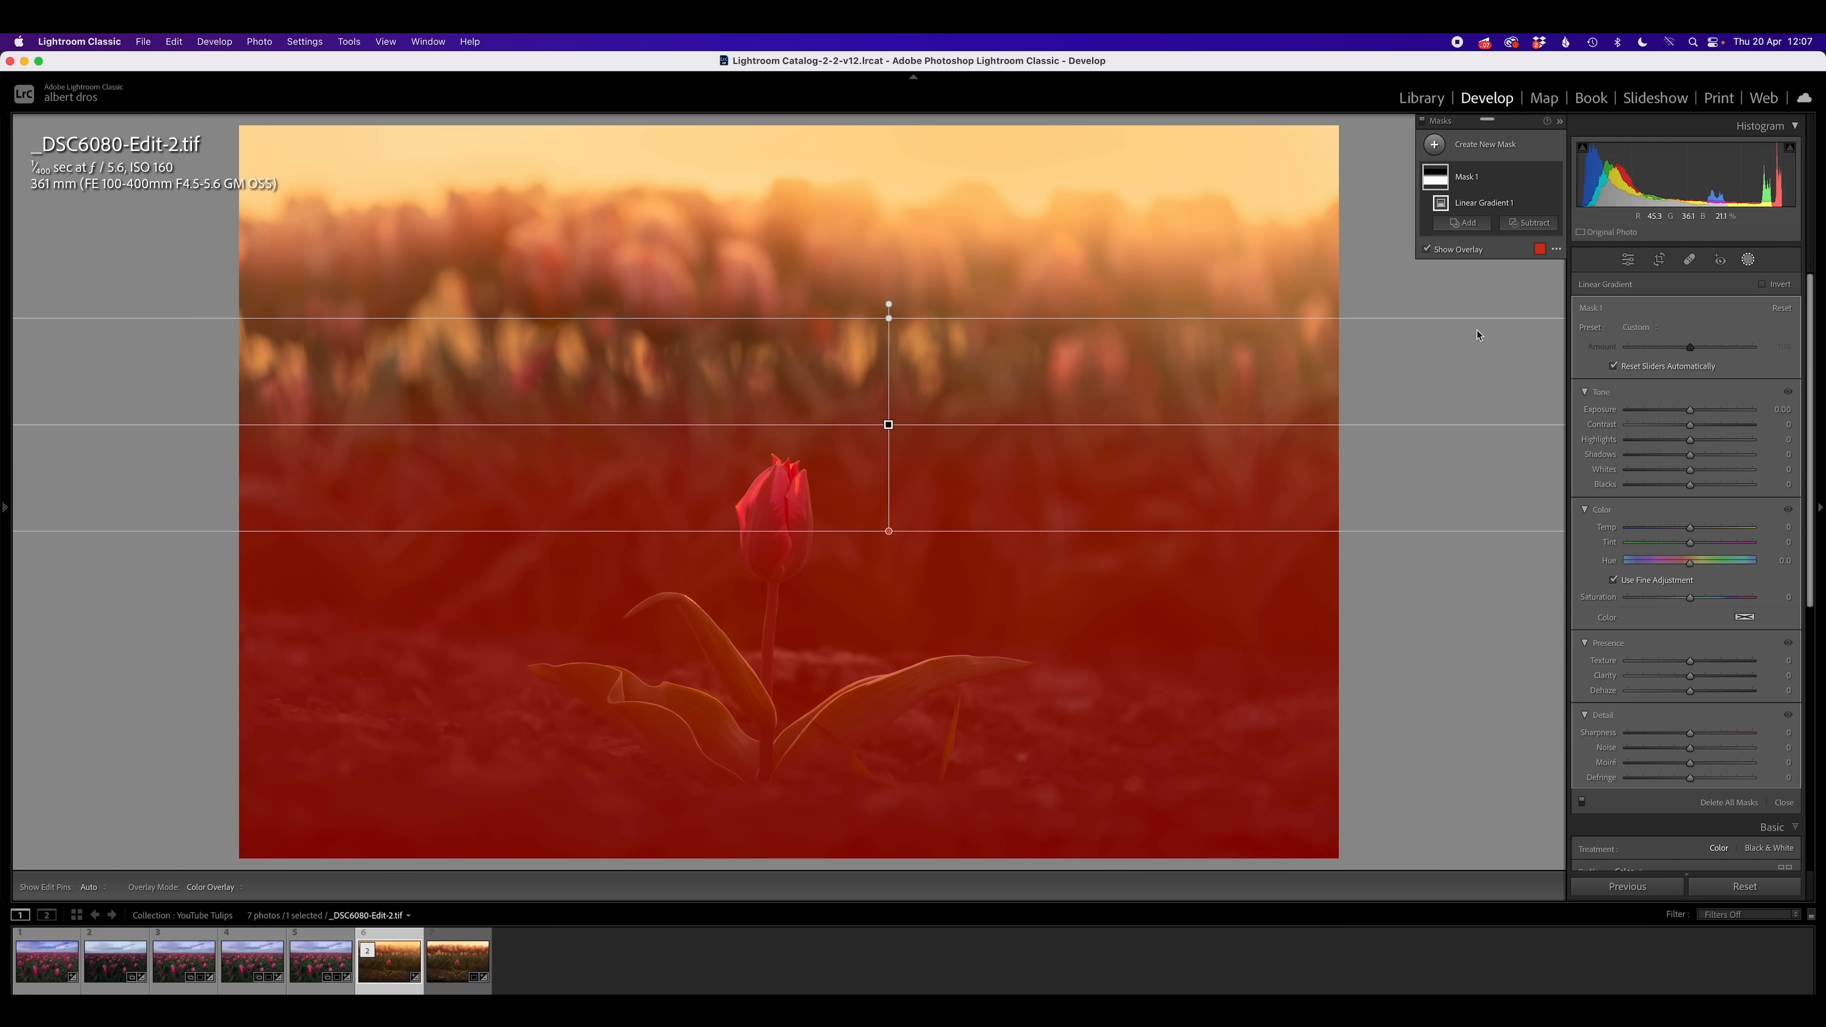
{"action": "left_click_drag", "start_coordinate": [1691, 527], "coordinate": [1679, 529]}
{"action": "key", "text": "m"}
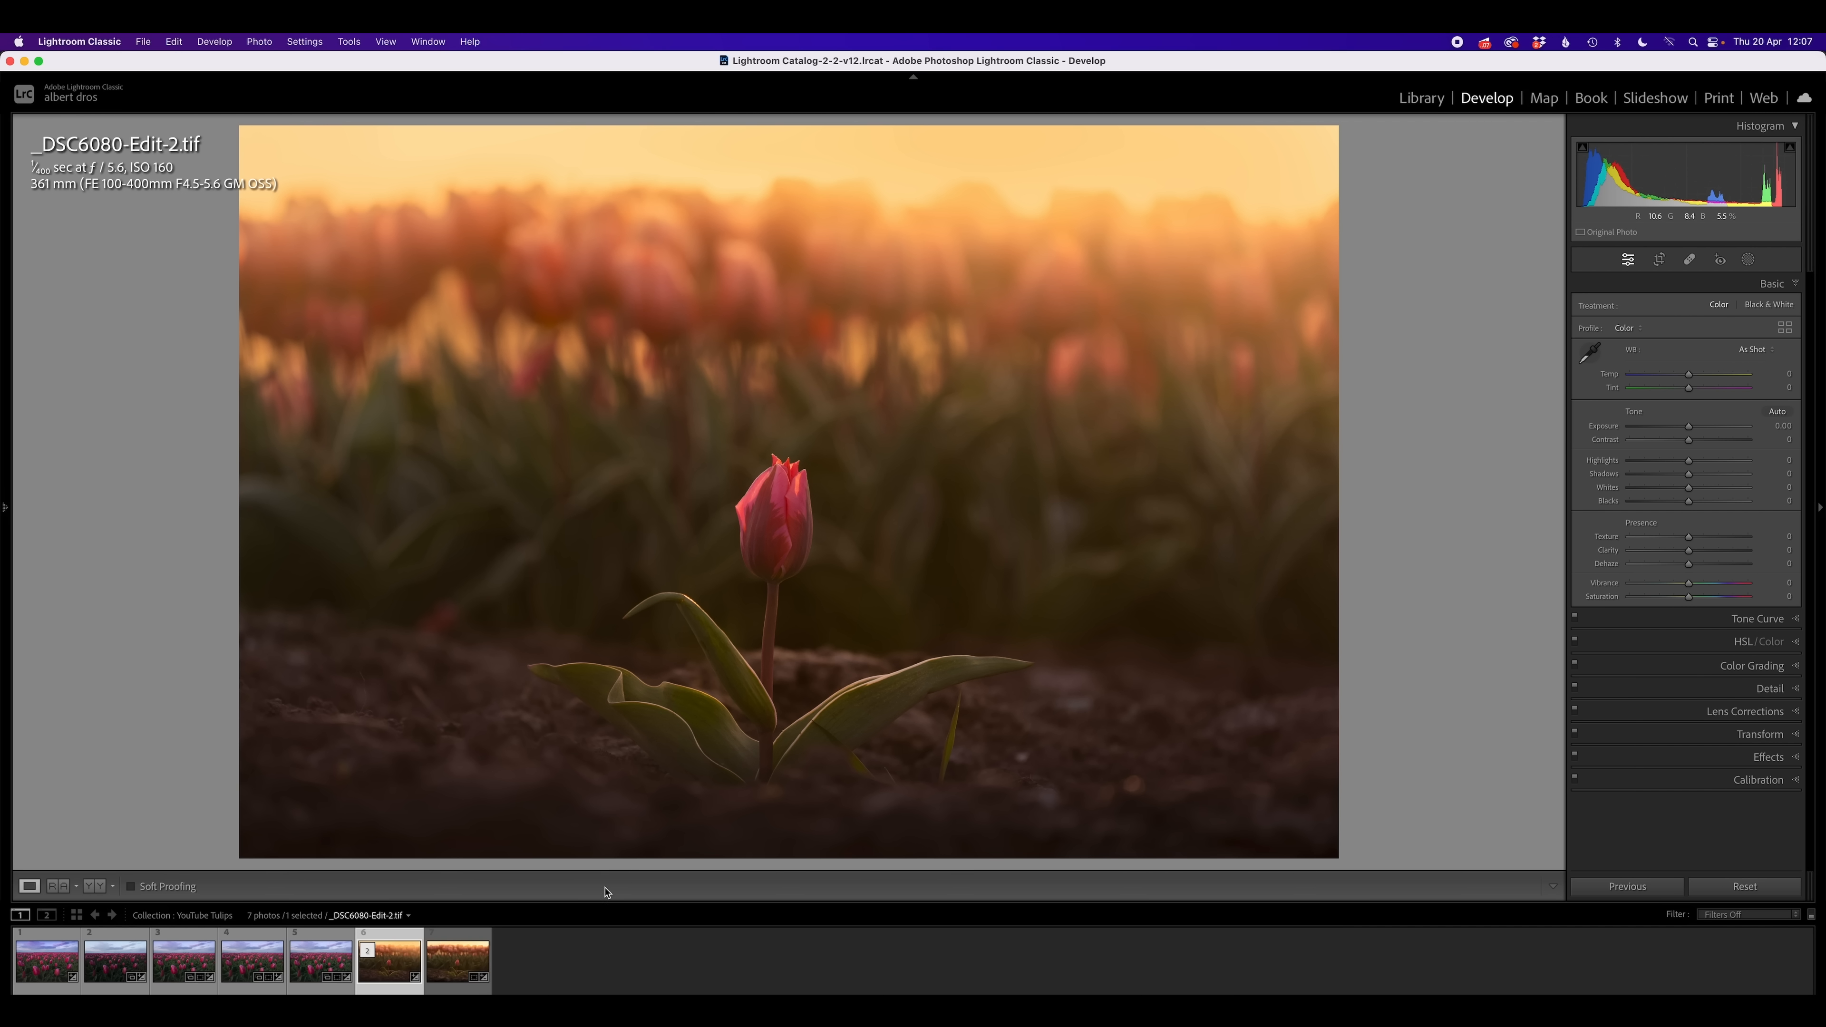
Create a virtual copy of _DSC6080.ARW and reset all of its develop settings
{"action": "left_click", "coordinate": [454, 964]}
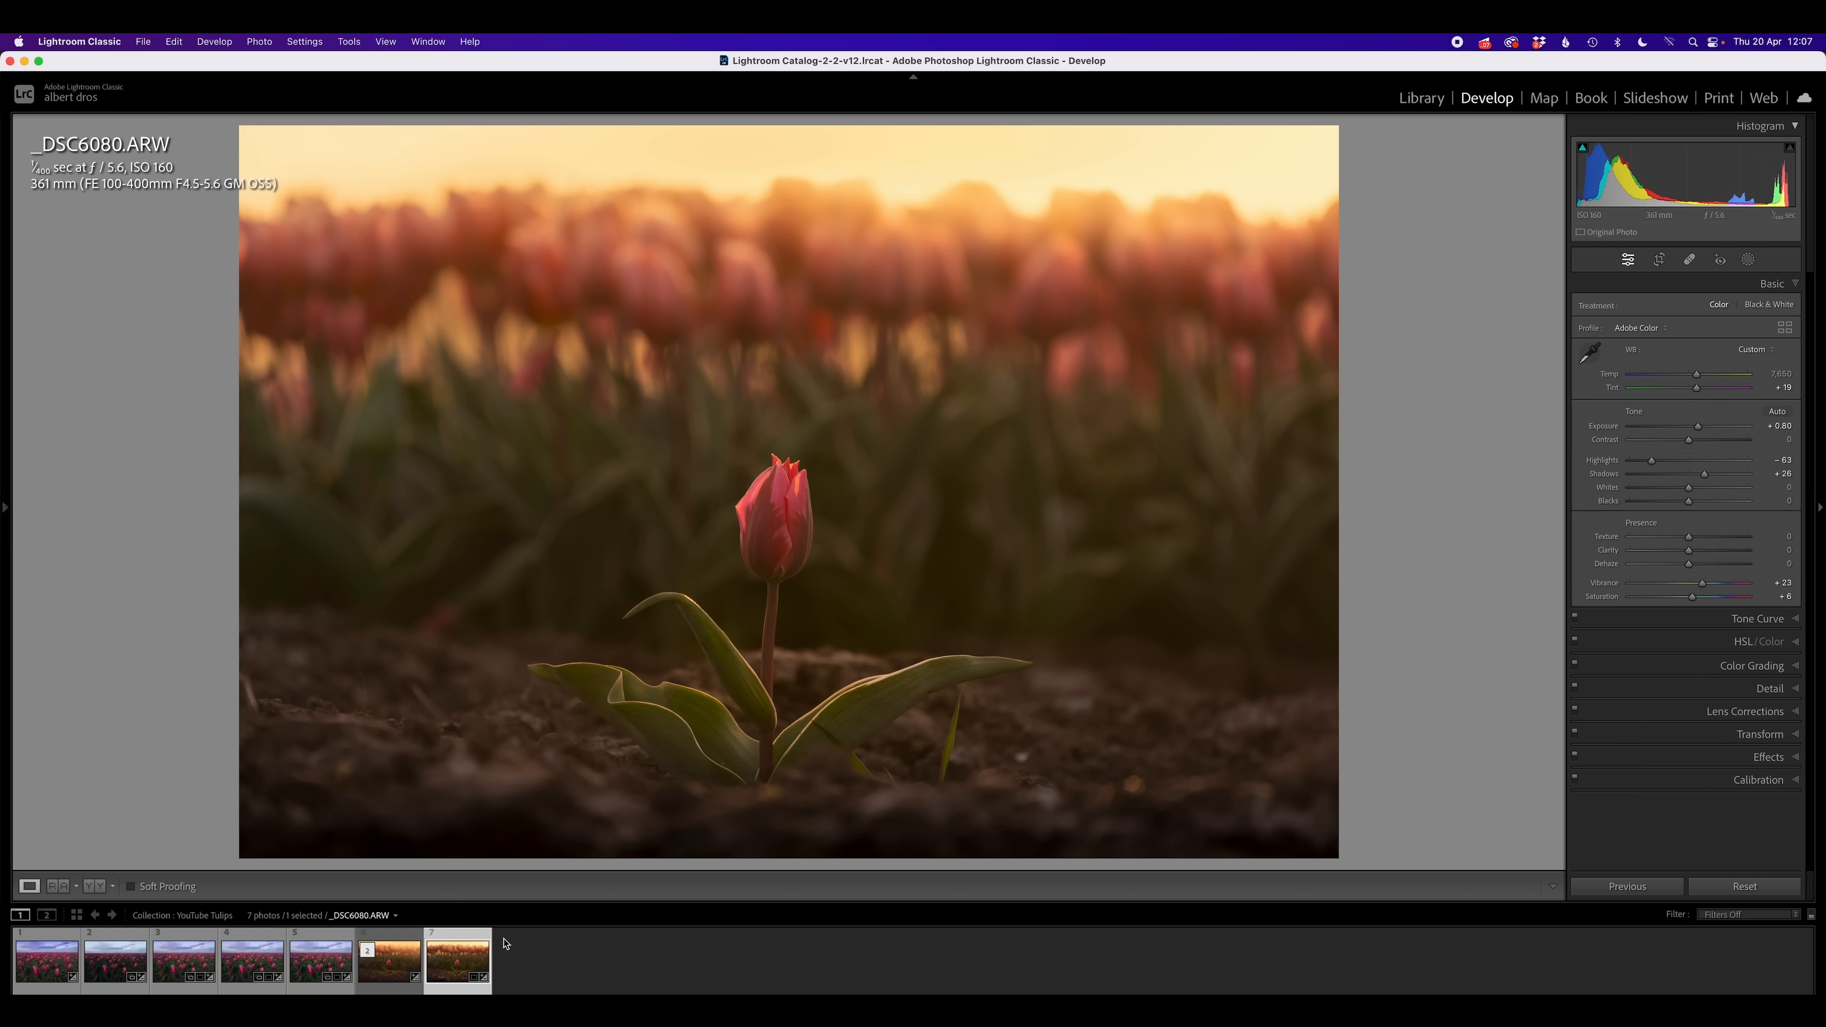
{"action": "right_click", "coordinate": [466, 960]}
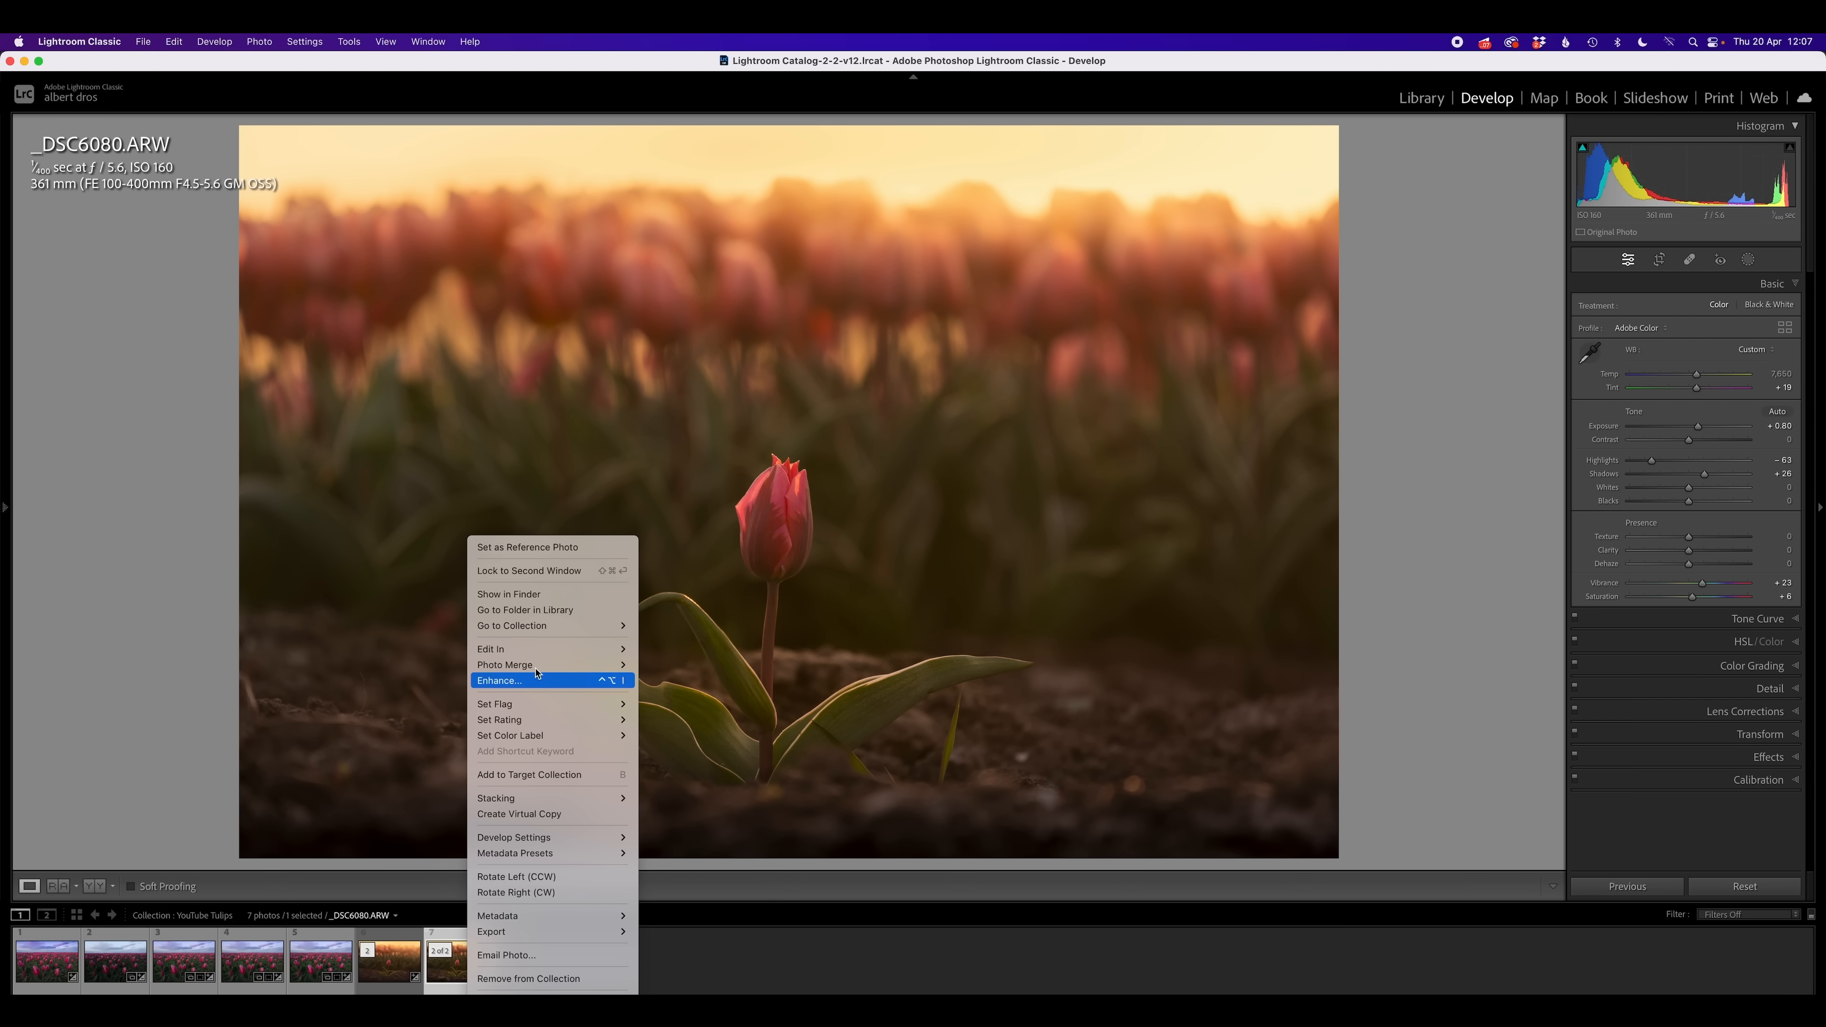
{"action": "mouse_move", "coordinate": [537, 665]}
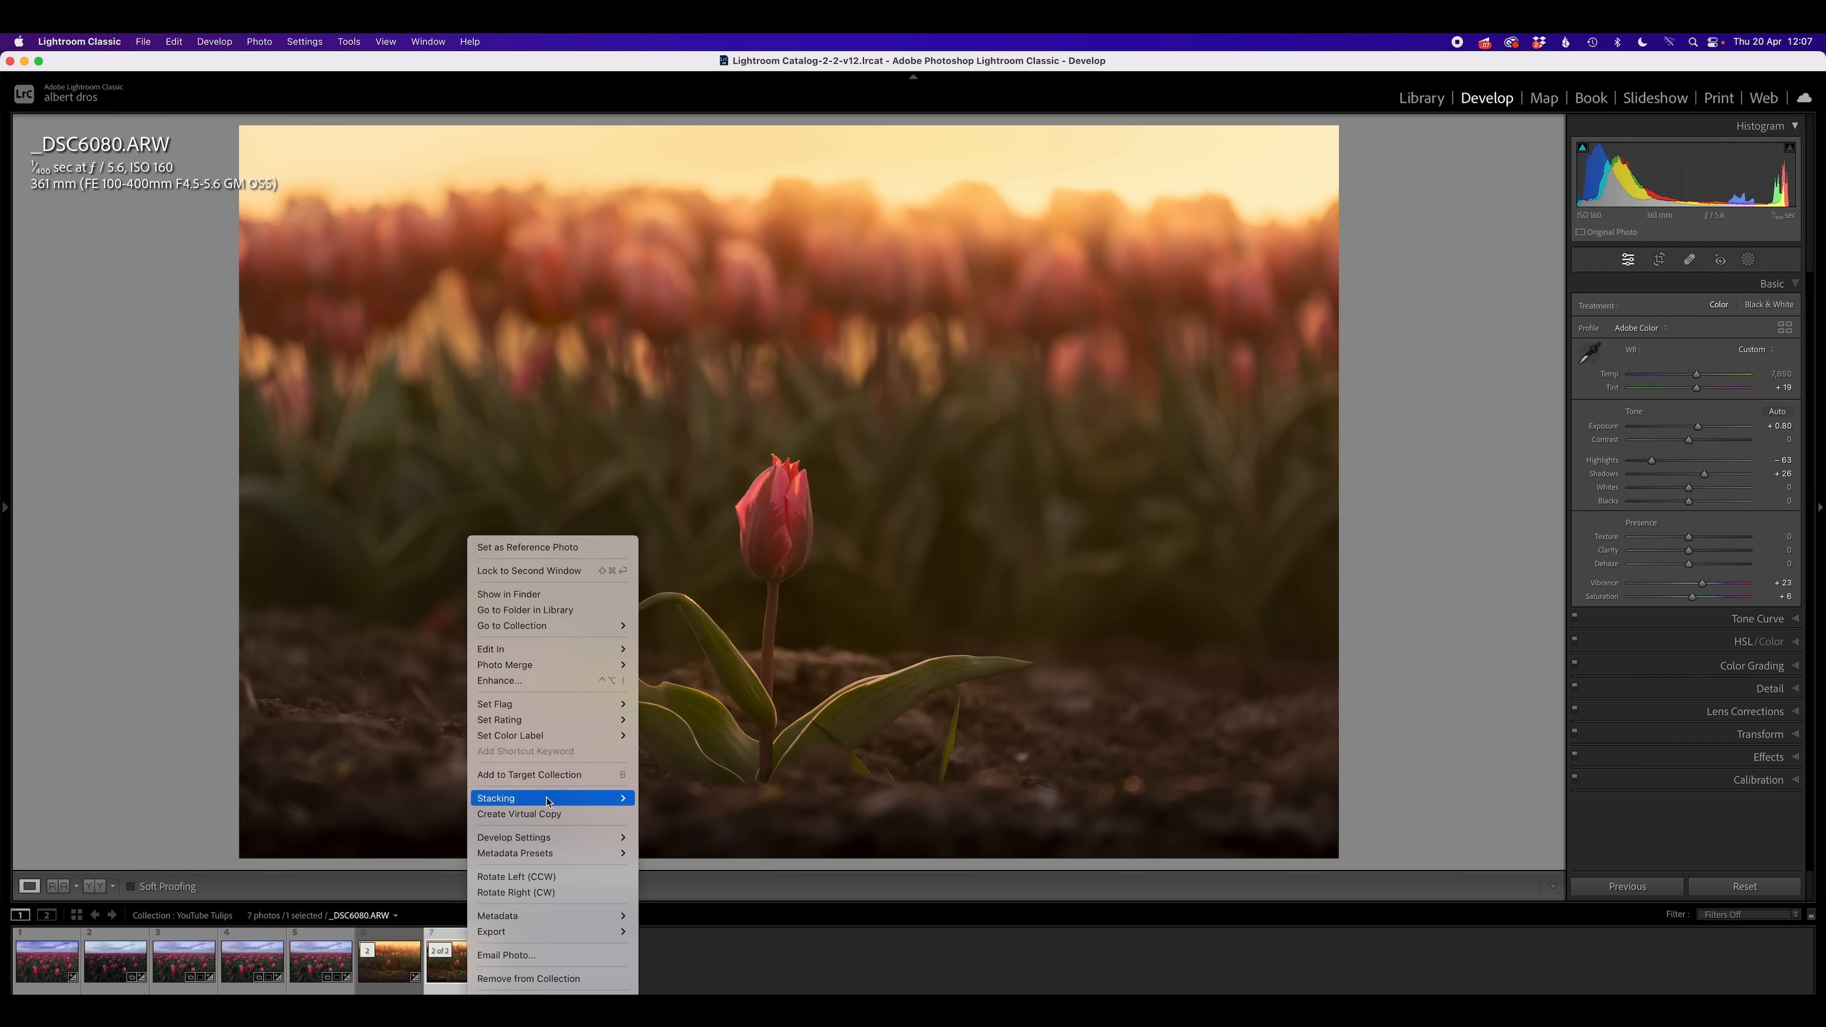
{"action": "left_click", "coordinate": [554, 813]}
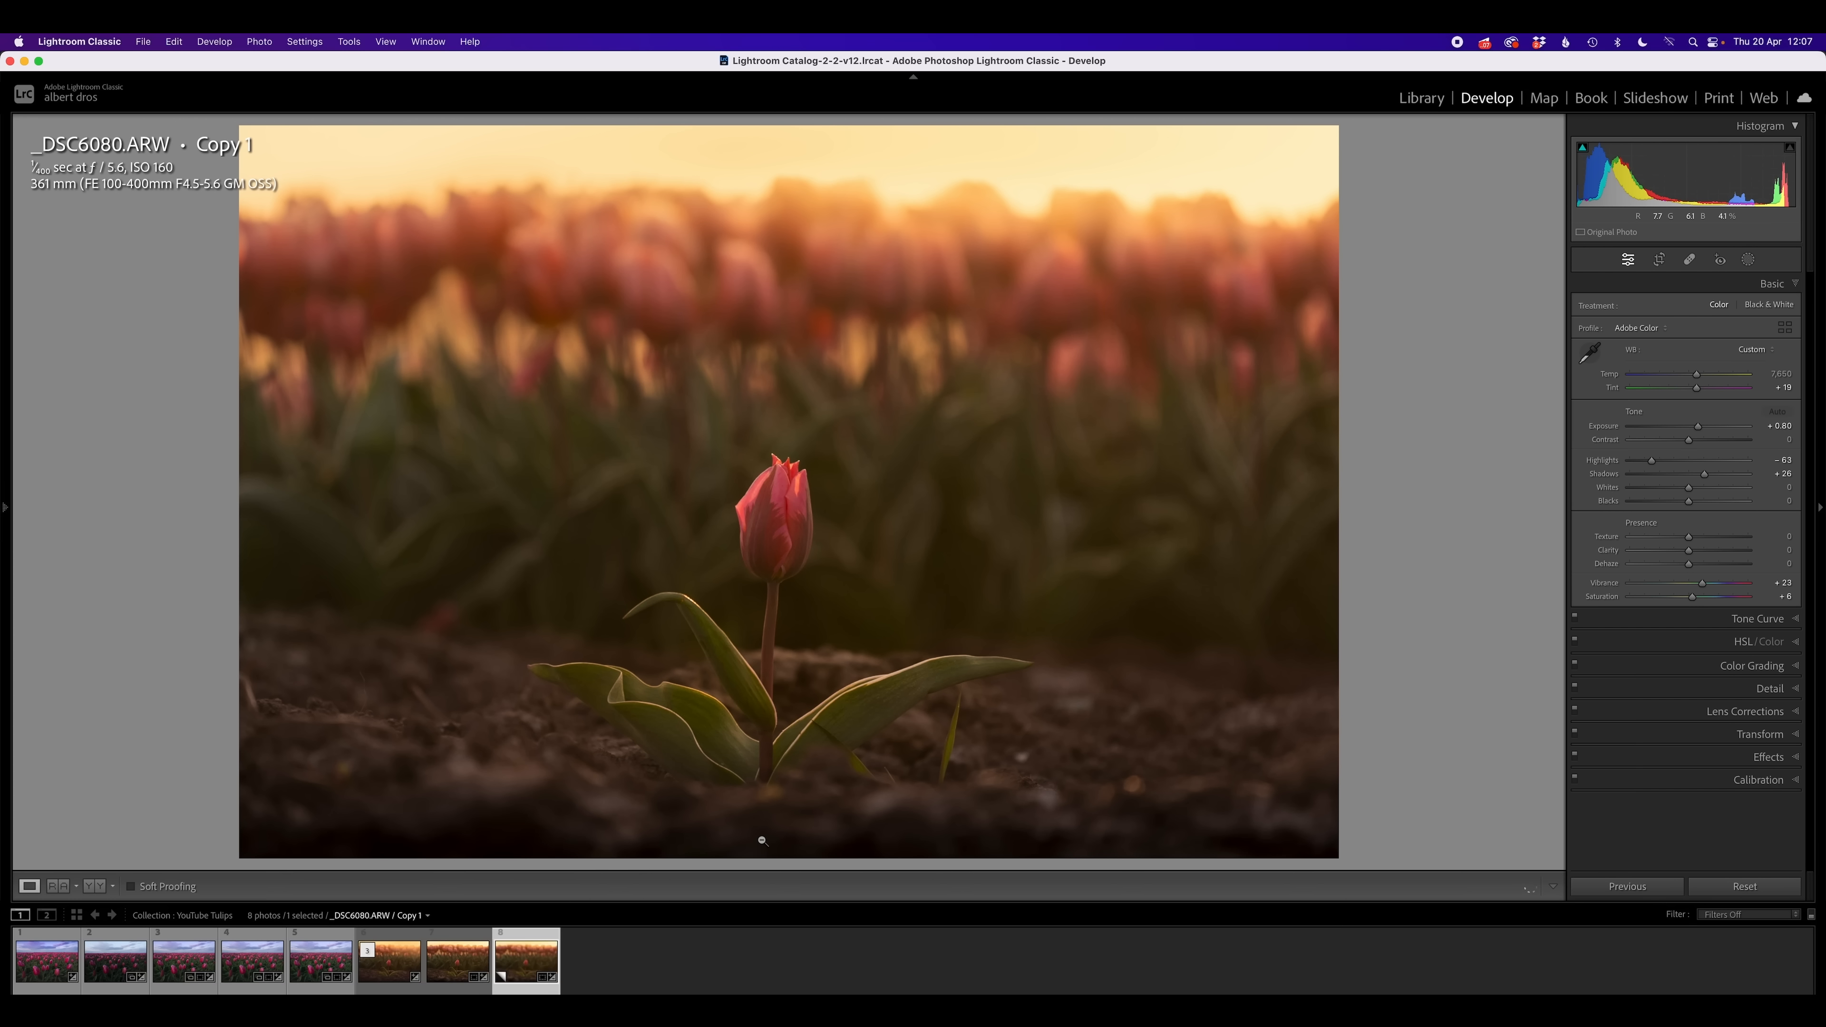
{"action": "key", "text": "super+shift+r"}
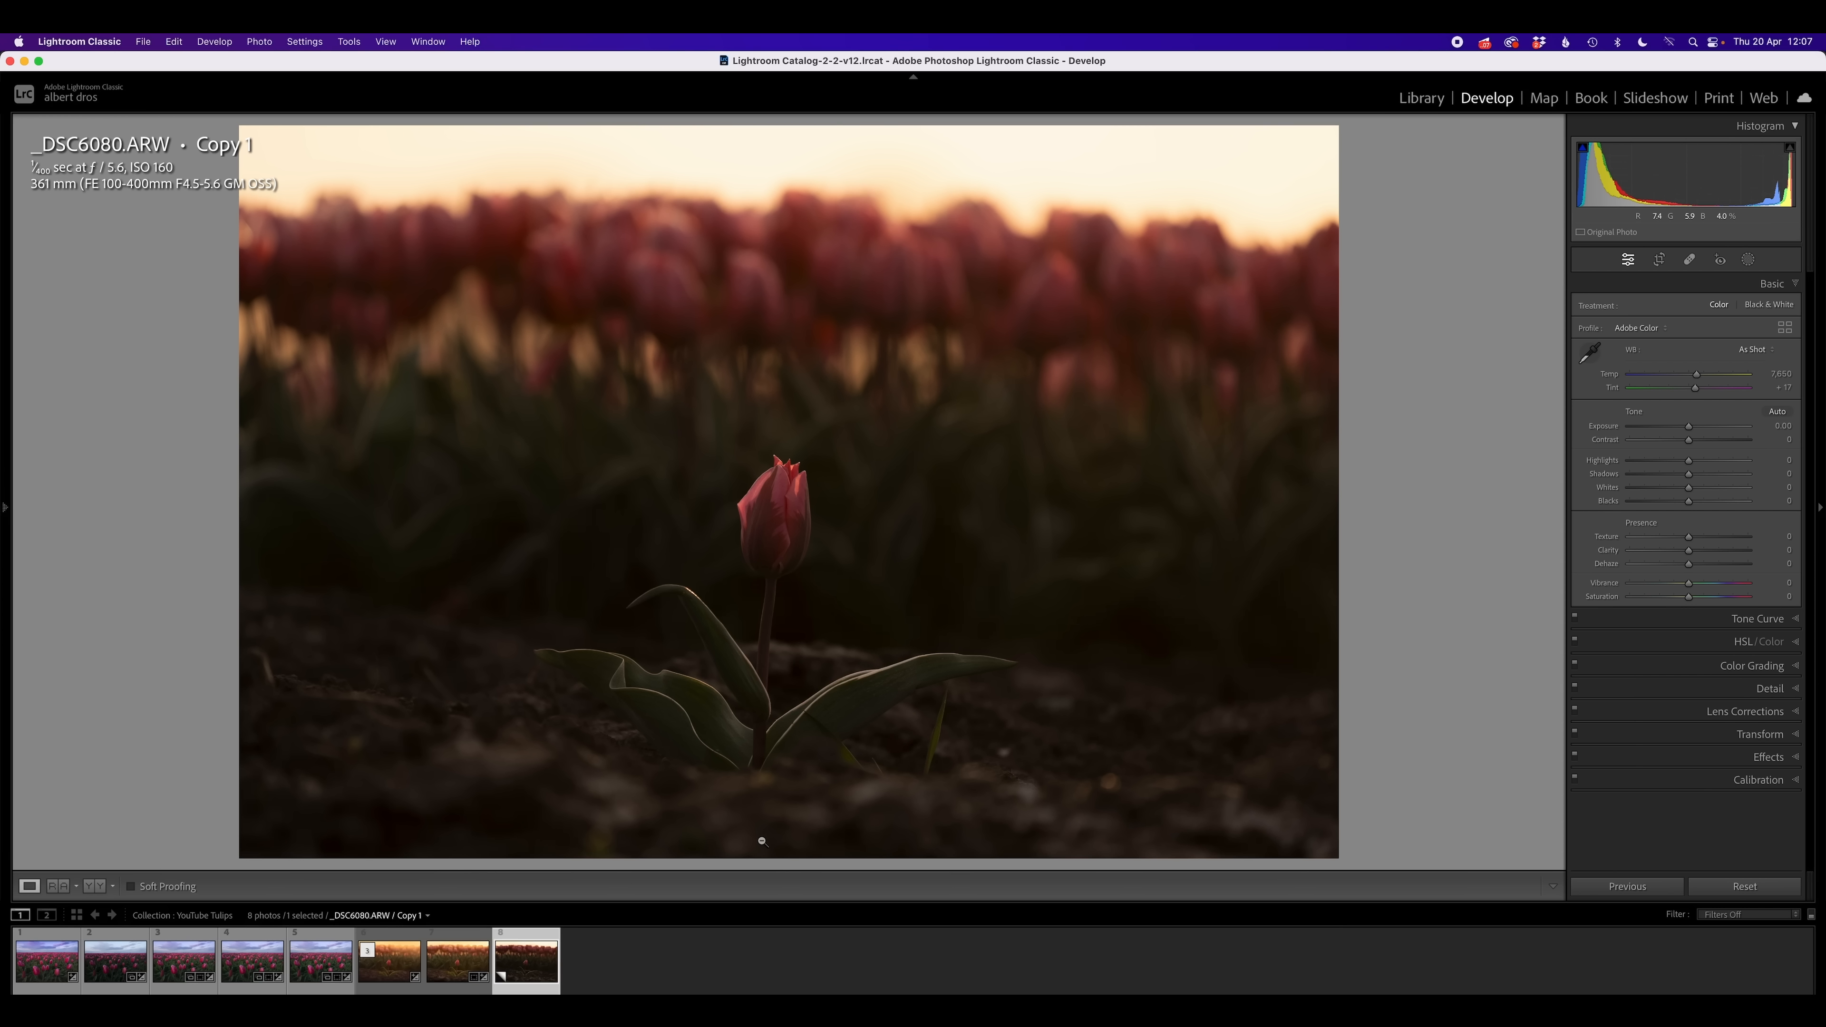
Compare the final edited TIFF with the Lightroom-edited raw file and the unedited virtual copy
{"action": "key", "text": "Left"}
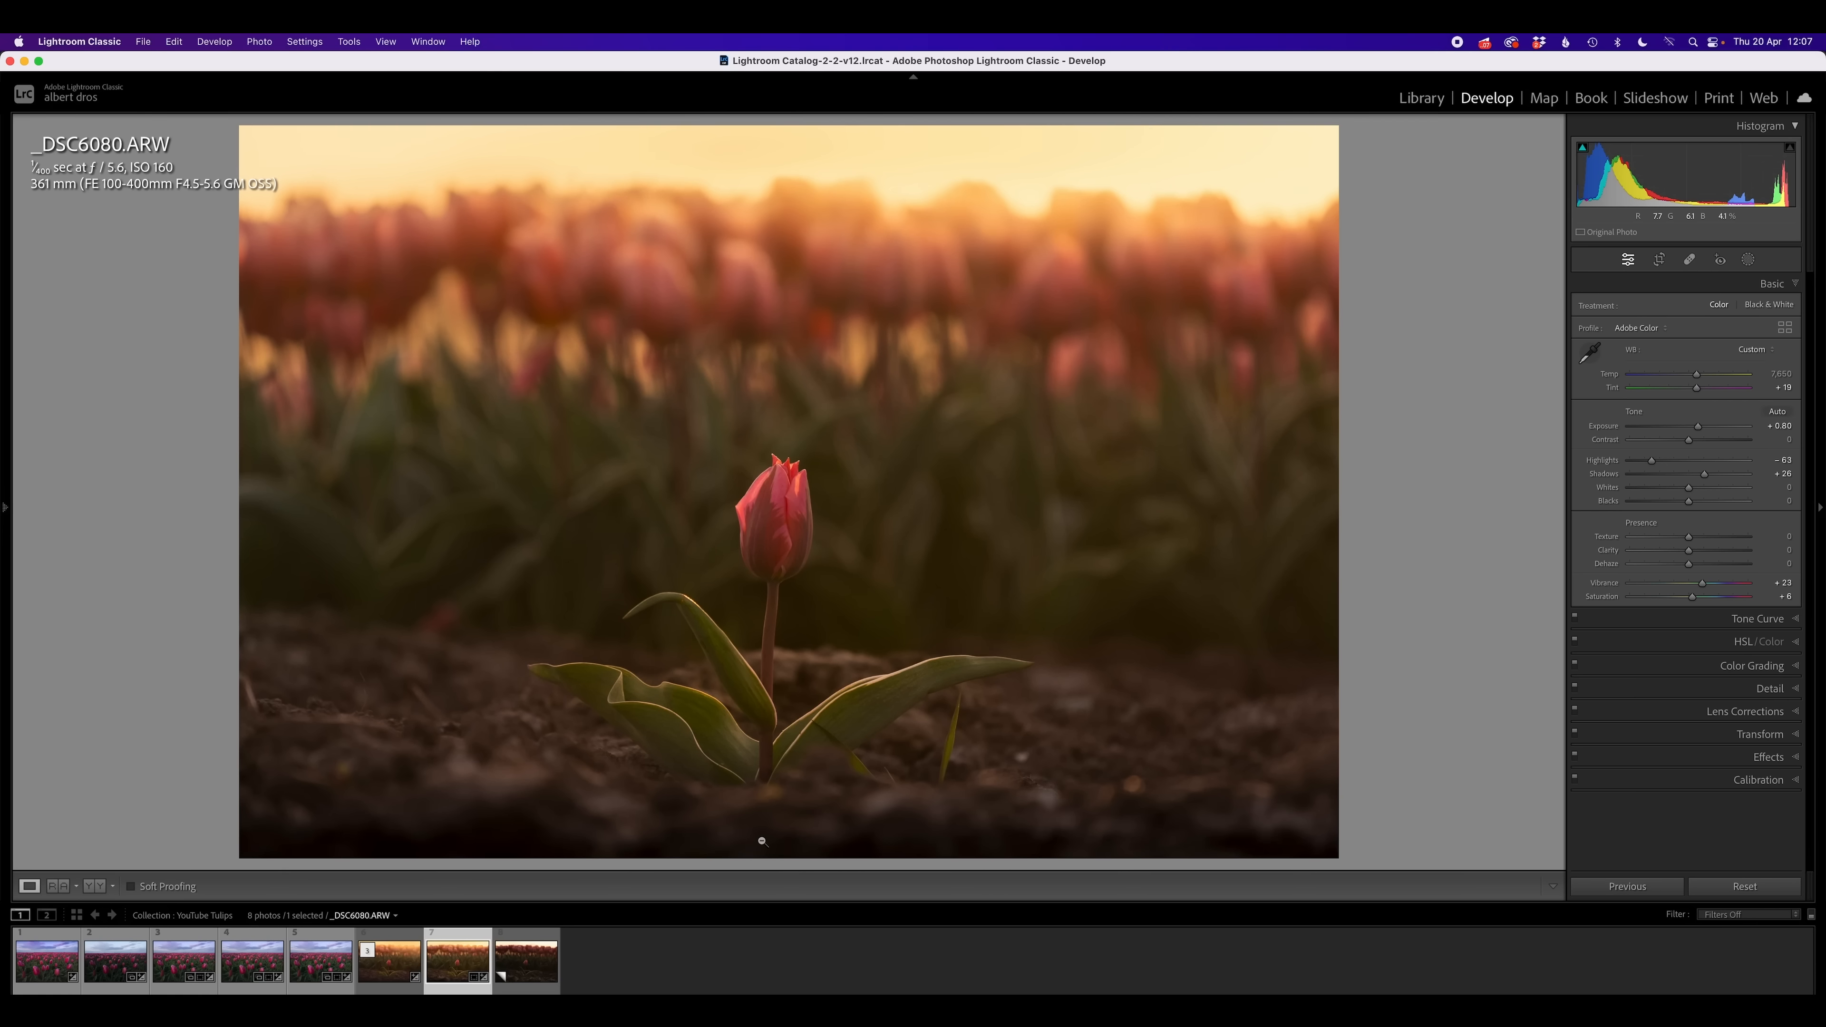
{"action": "key", "text": "Left"}
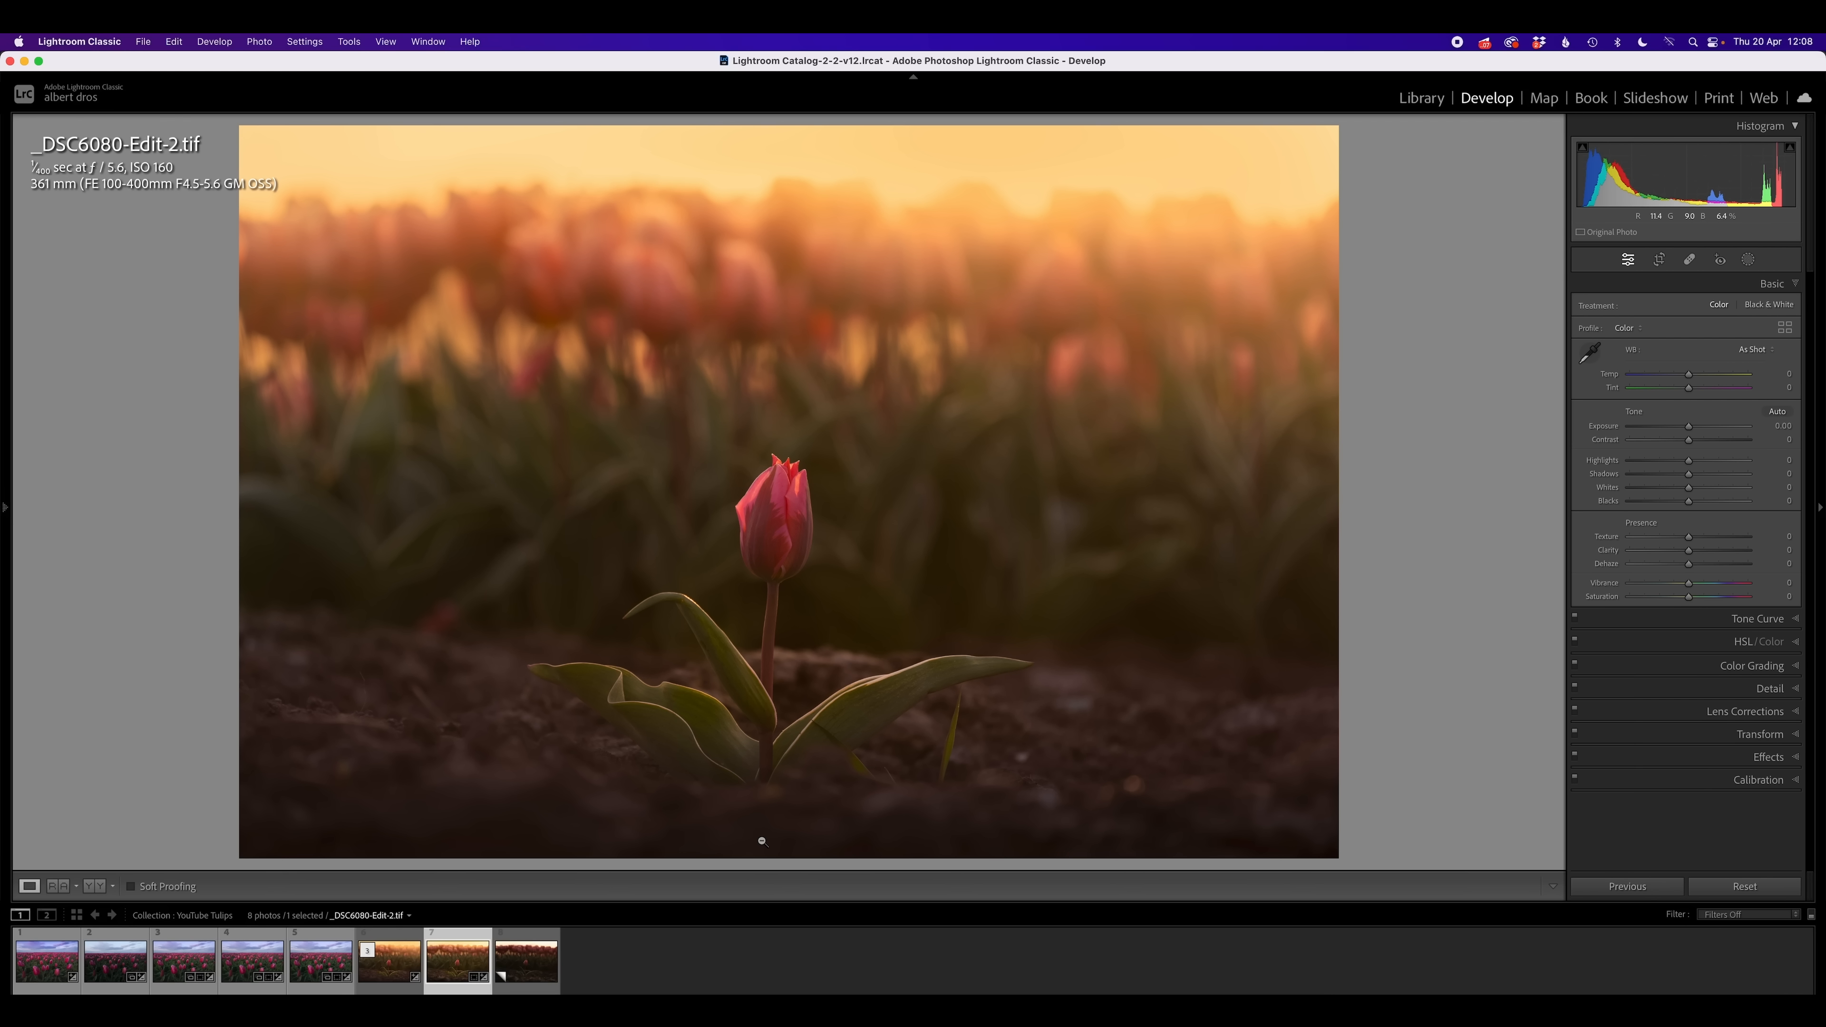
{"action": "key", "text": "Right"}
{"action": "key", "text": "Left"}
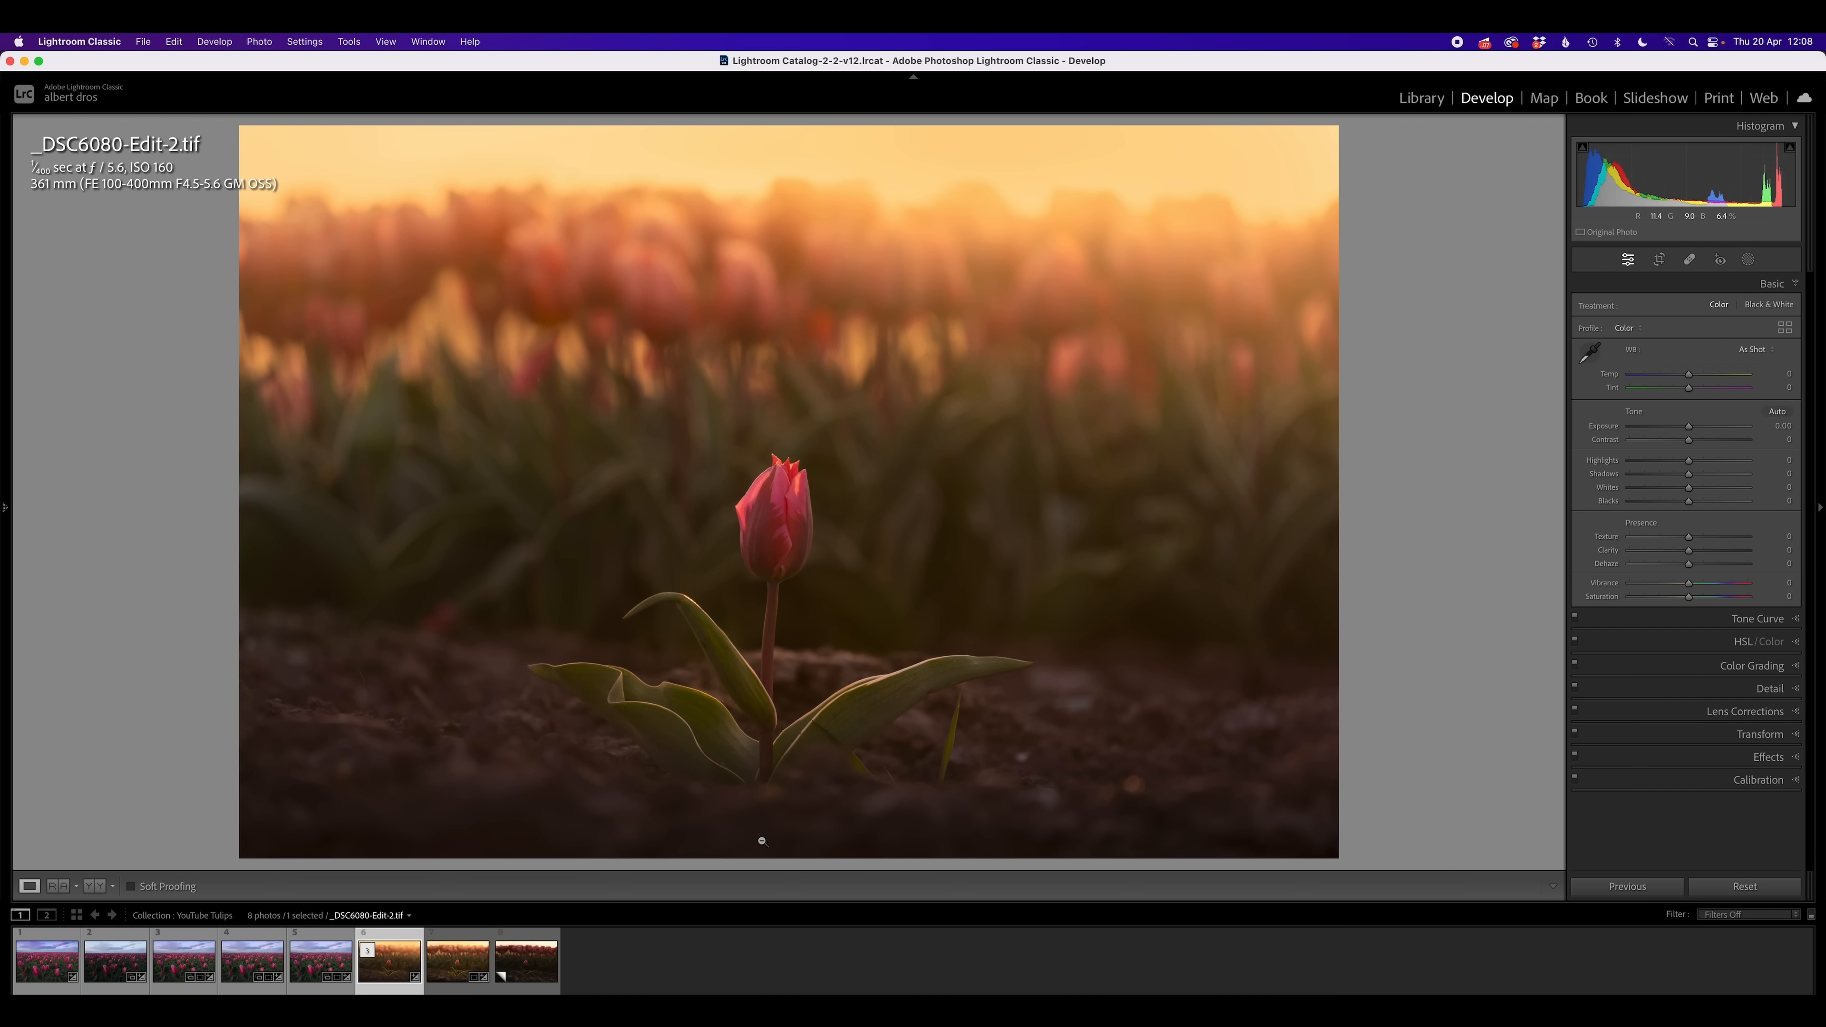
{"action": "key", "text": "Right"}
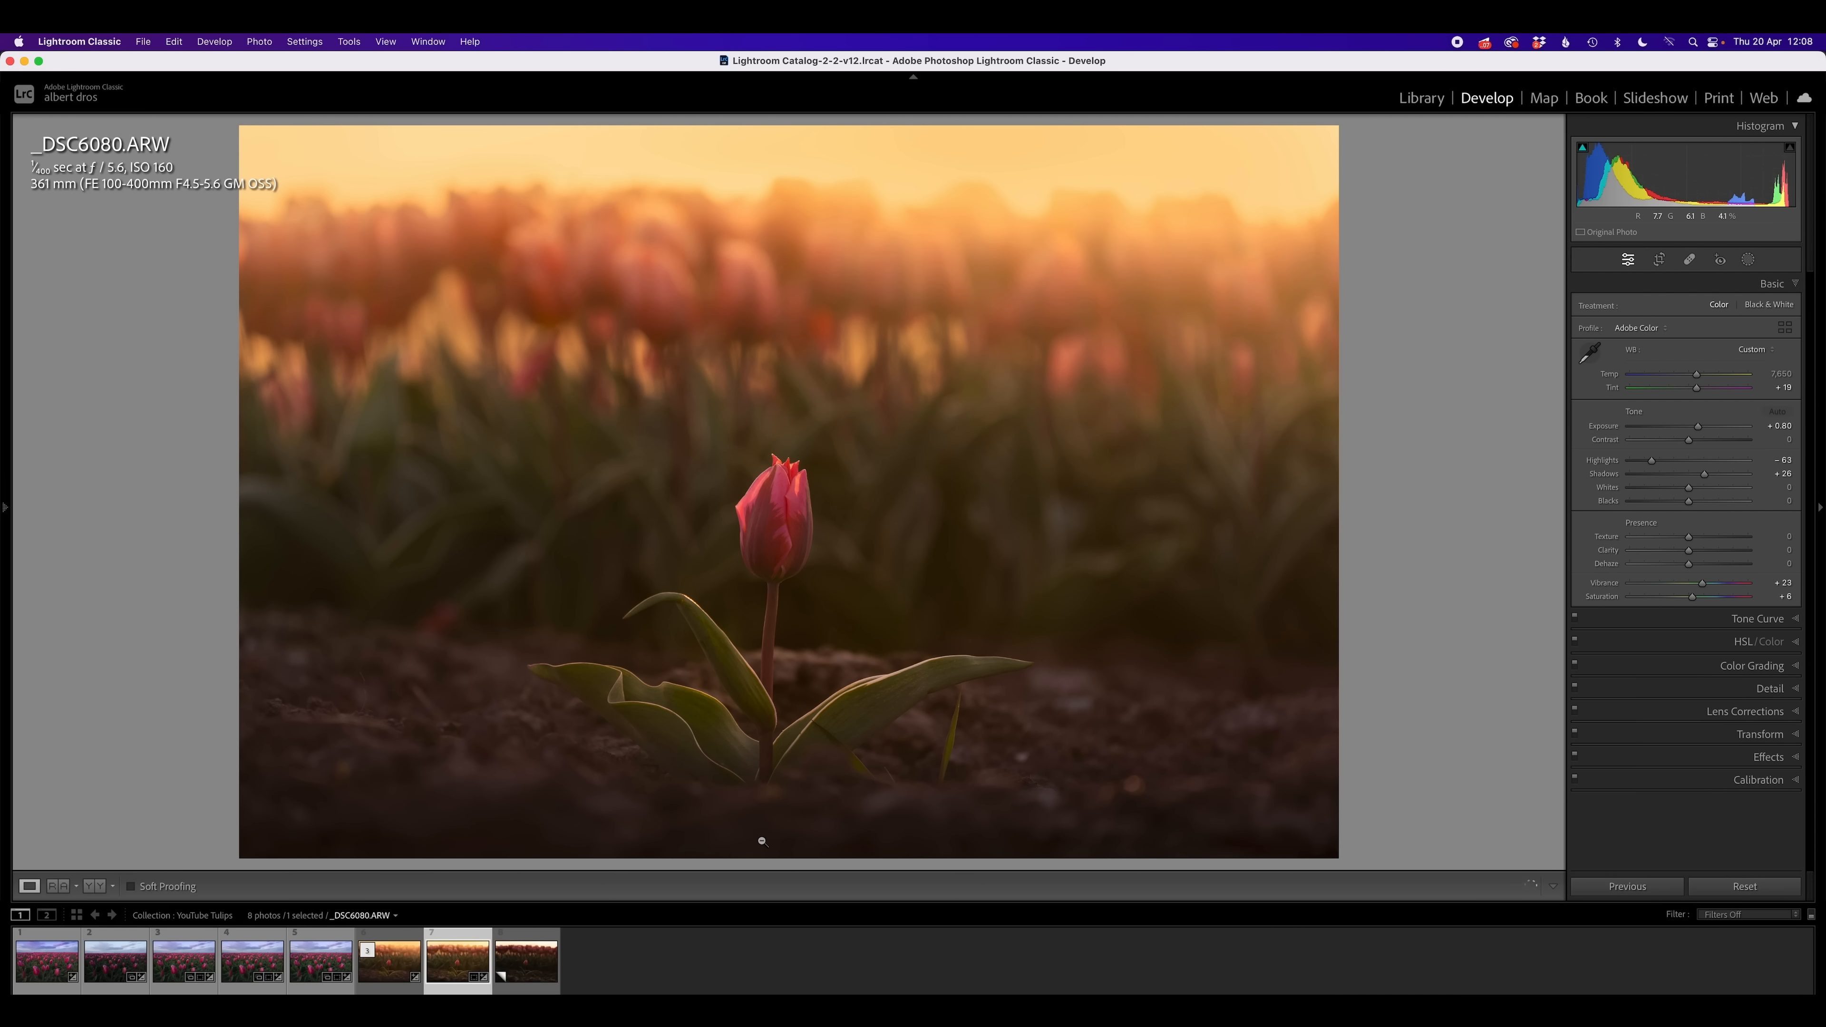
{"action": "key", "text": "Right"}
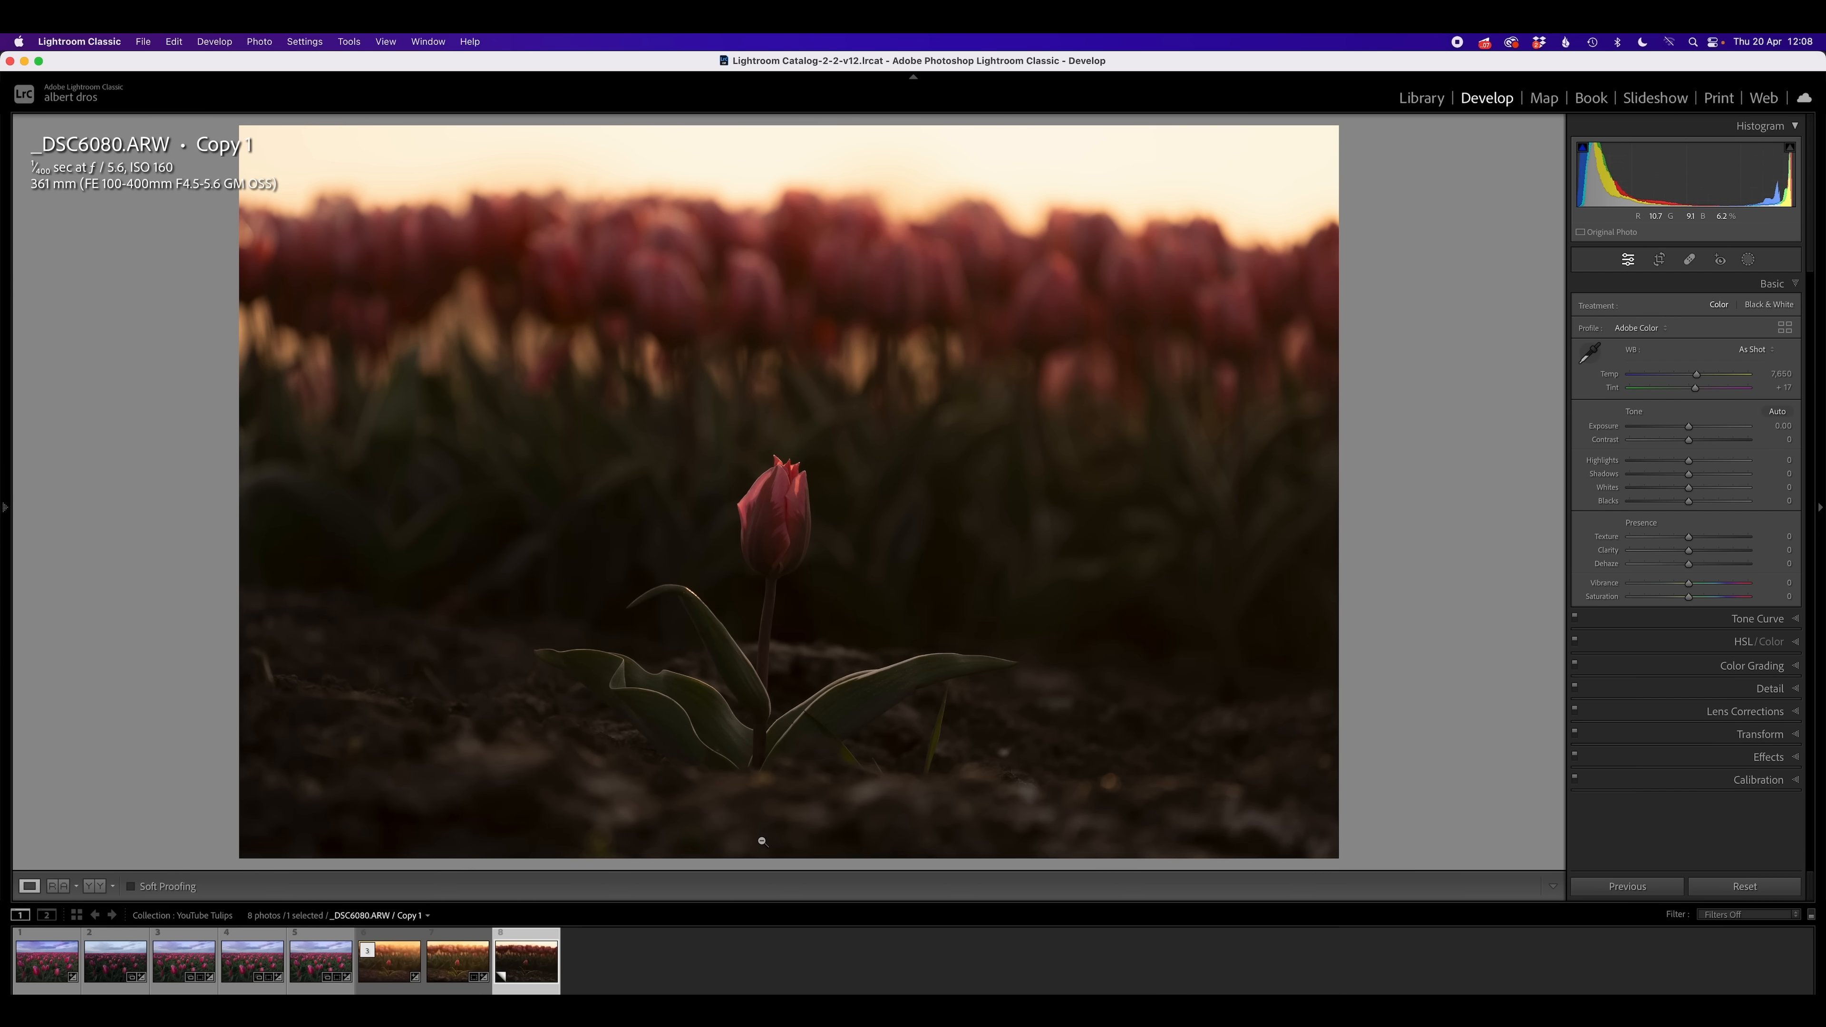
{"action": "left_click", "coordinate": [406, 959]}
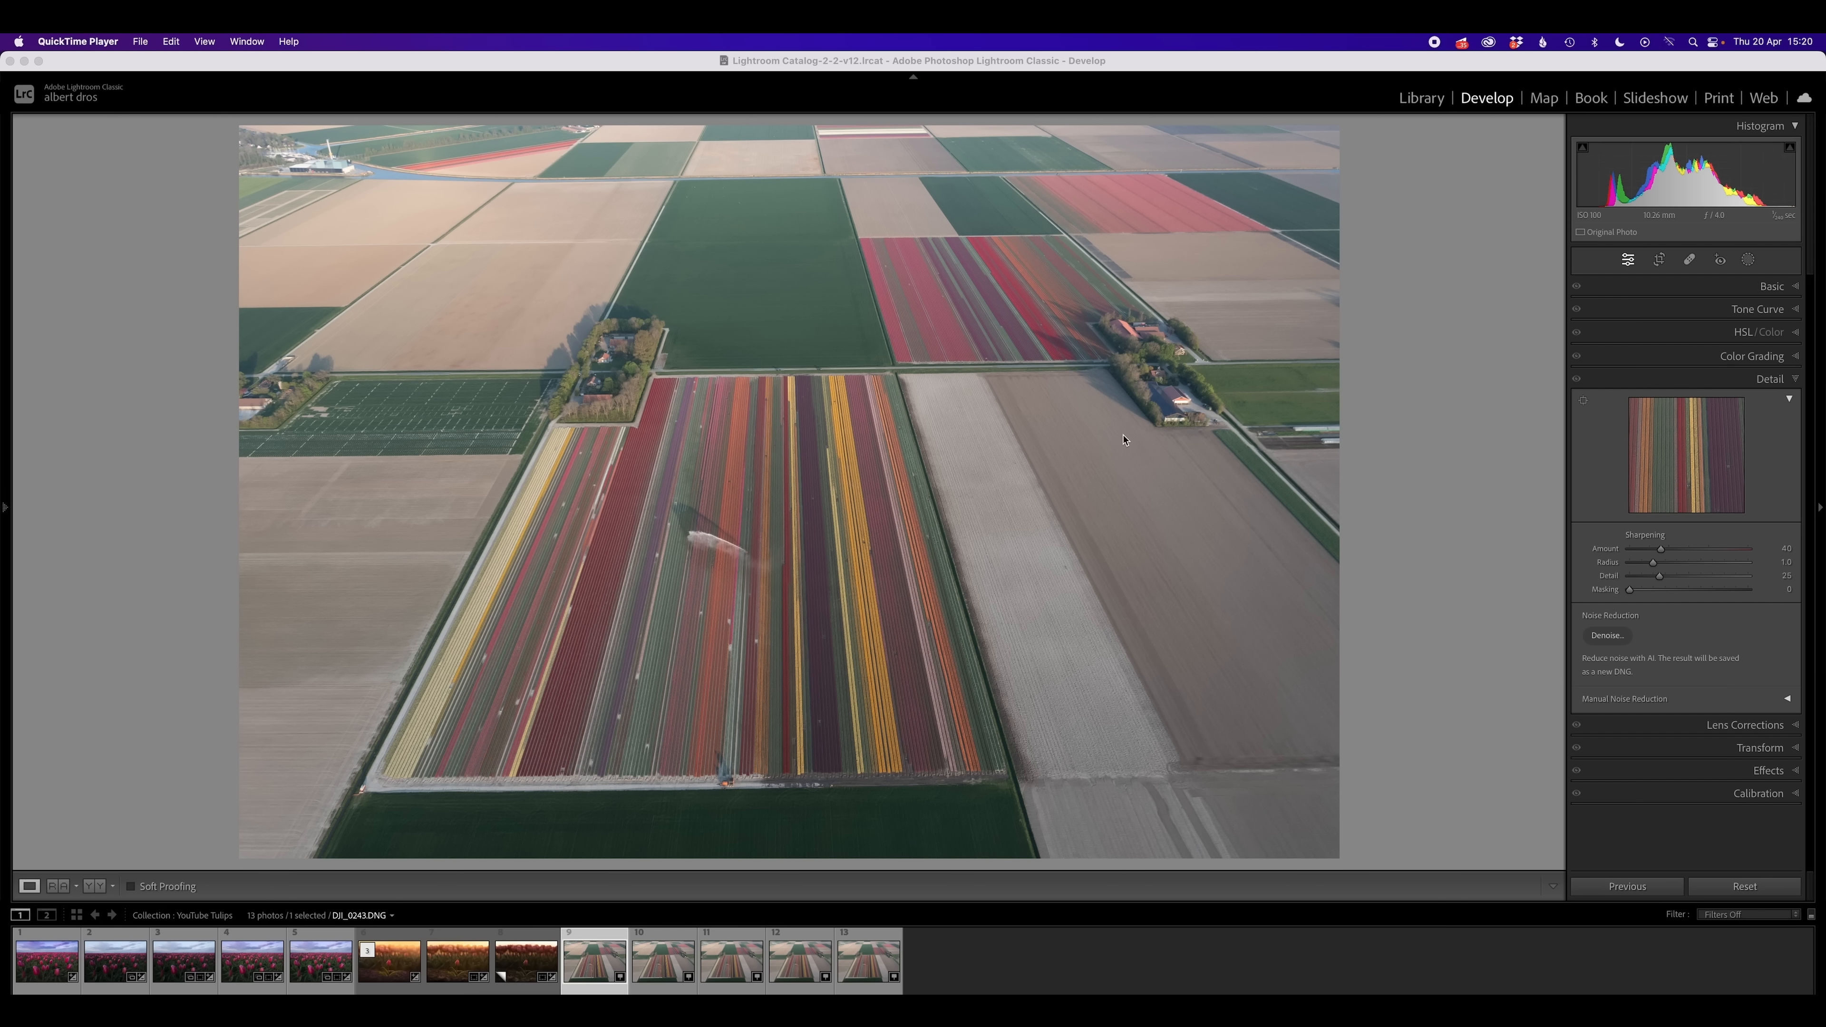
Set Dehaze to +42, Highlights to −29 and Shadows to +44 on the aerial tulip field photo DJI_0243.DNG
{"action": "left_click", "coordinate": [1768, 378]}
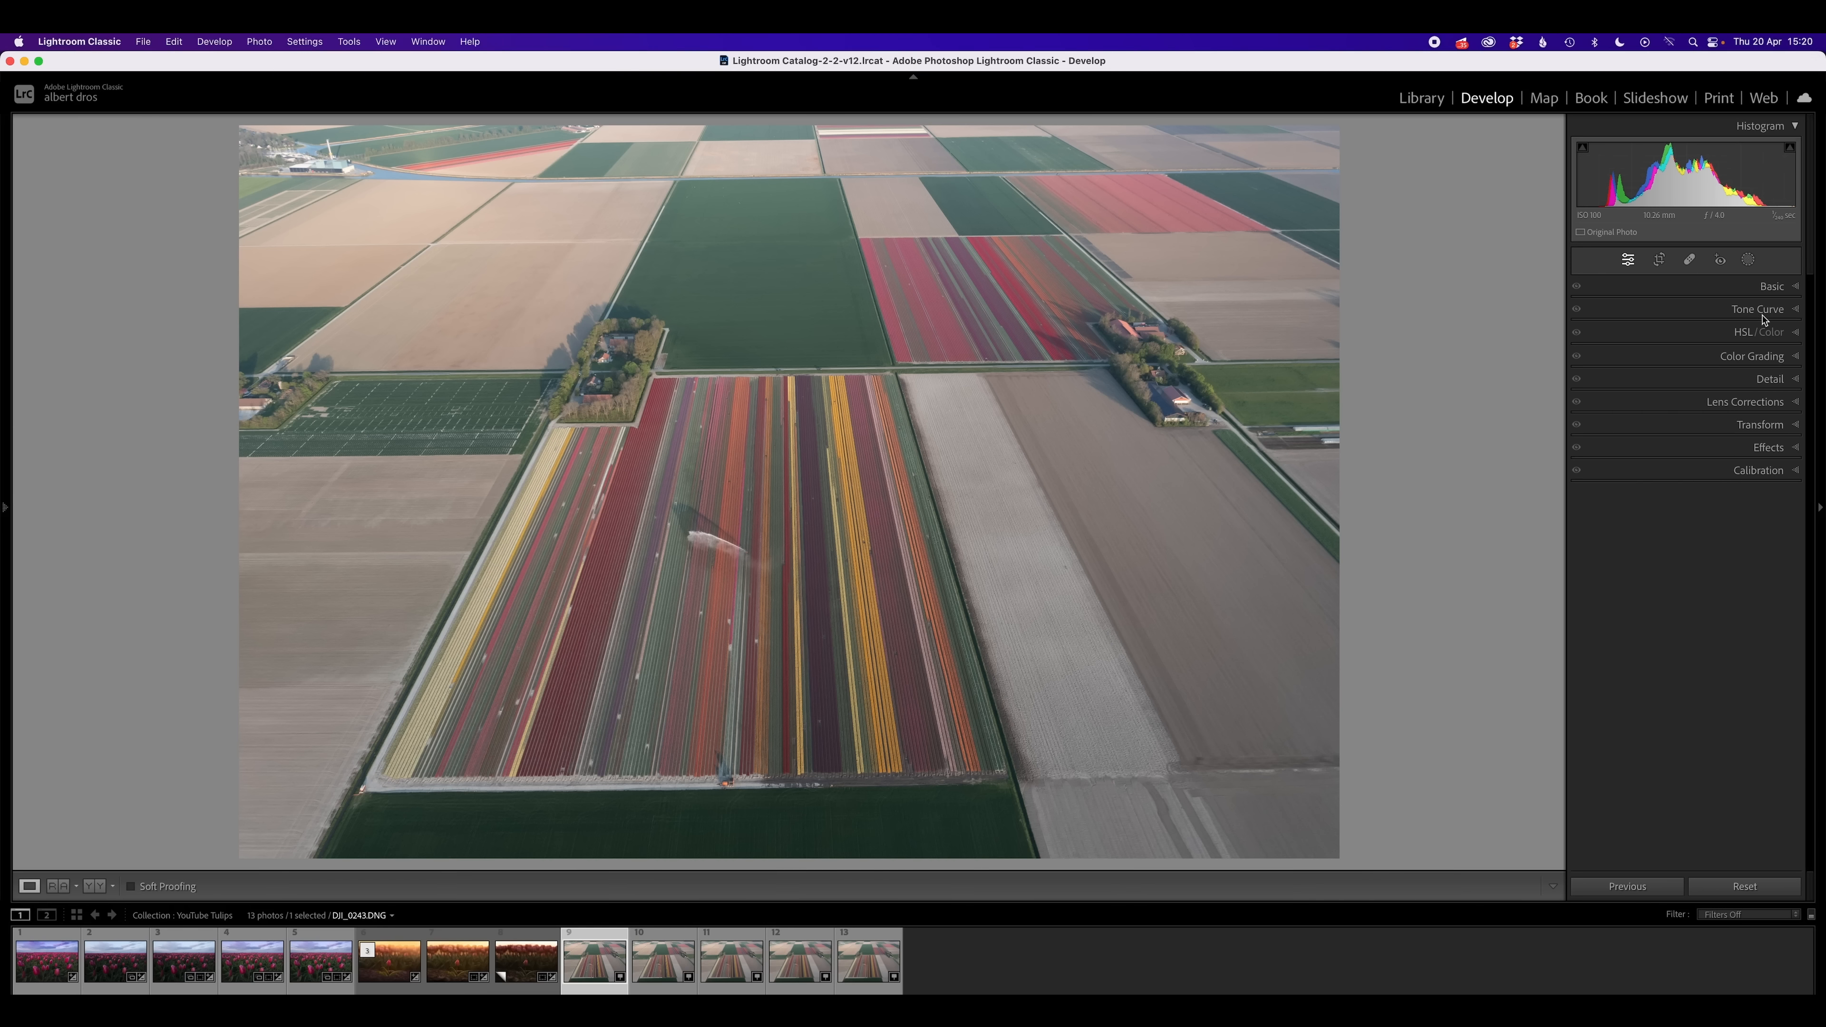
{"action": "left_click", "coordinate": [1746, 287]}
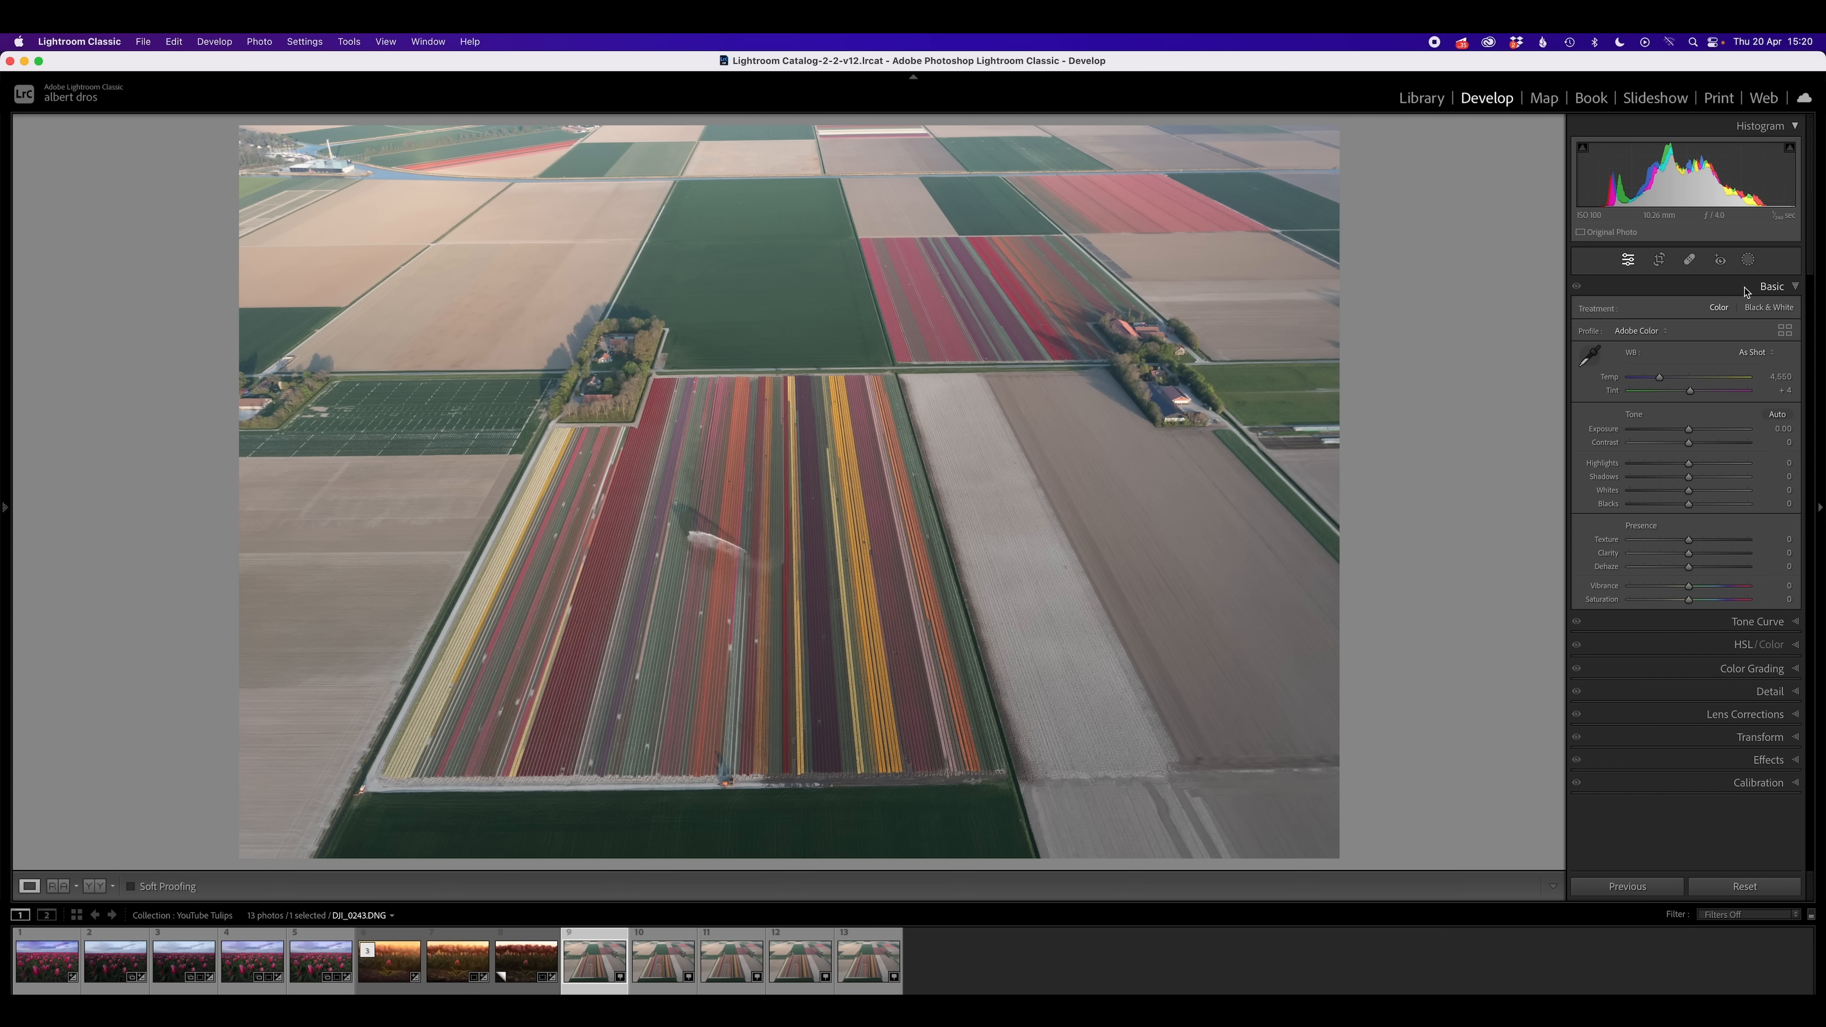
{"action": "left_click", "coordinate": [1689, 567]}
{"action": "left_click_drag", "start_coordinate": [1691, 567], "coordinate": [1717, 556]}
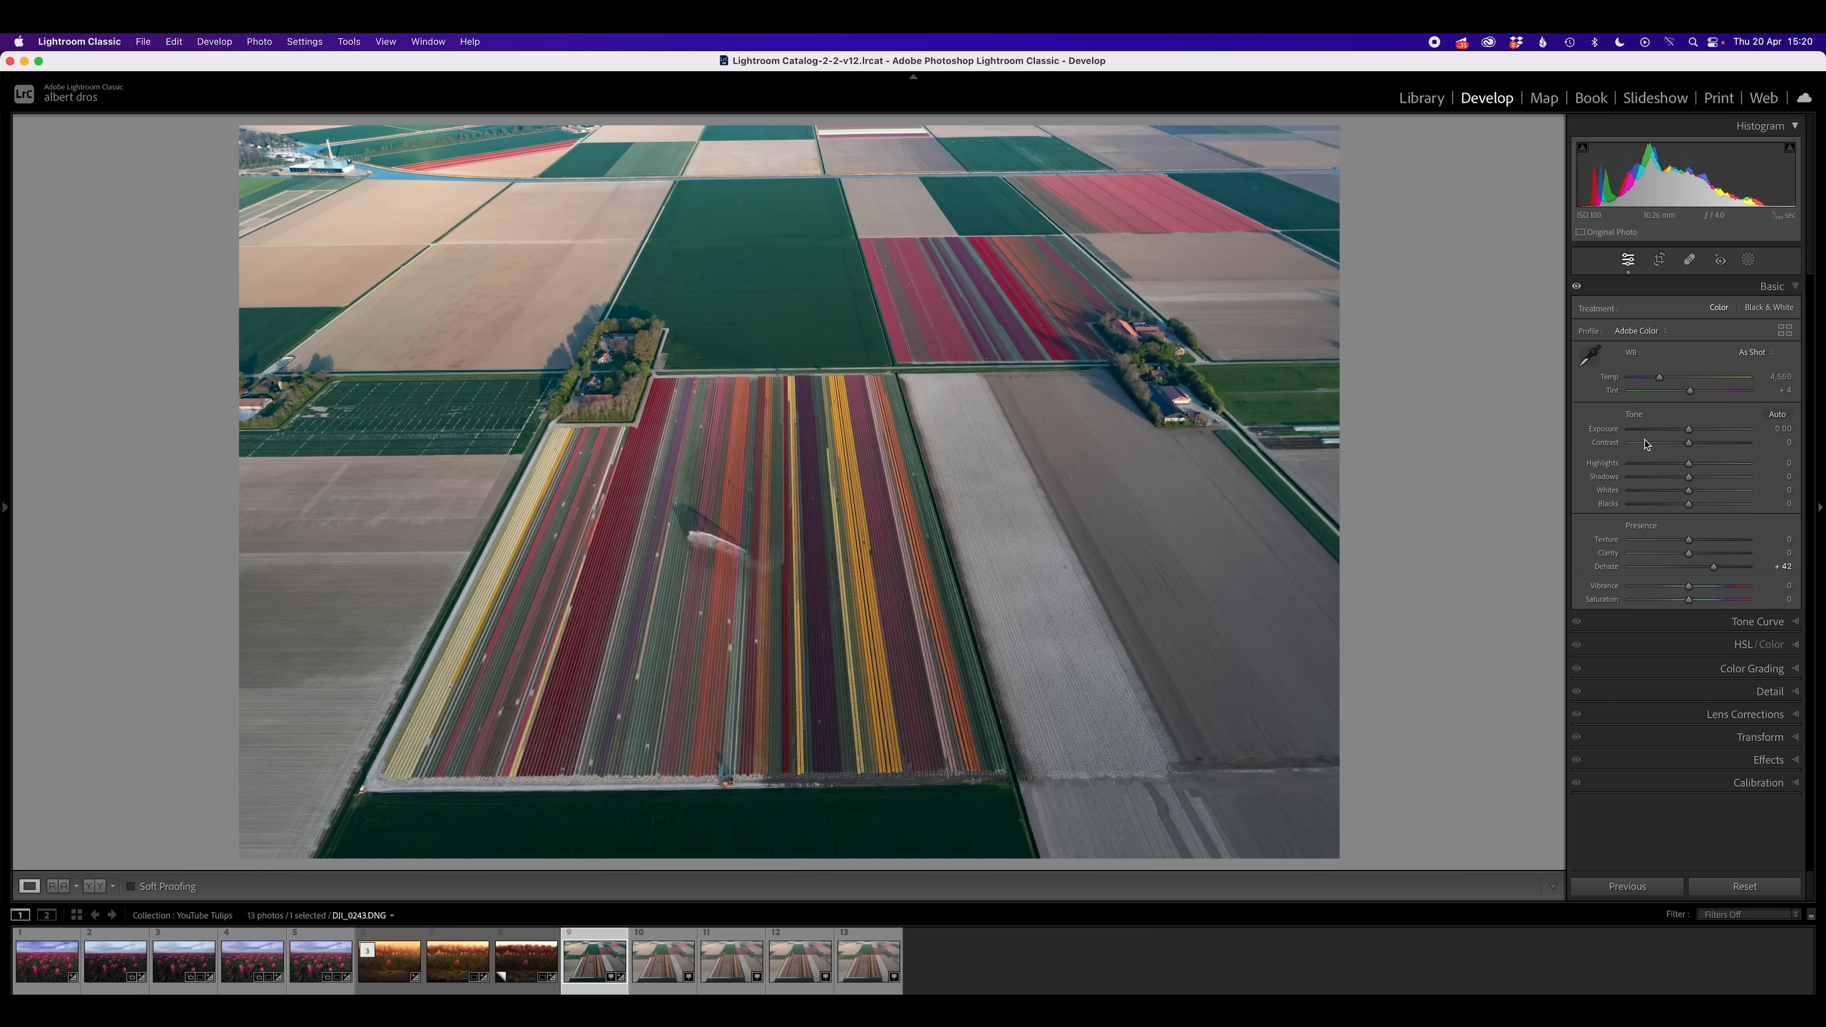
{"action": "mouse_move", "coordinate": [1697, 480]}
{"action": "left_mouse_down"}
{"action": "mouse_move", "coordinate": [1714, 477]}
{"action": "mouse_move", "coordinate": [1671, 463]}
{"action": "left_mouse_up"}
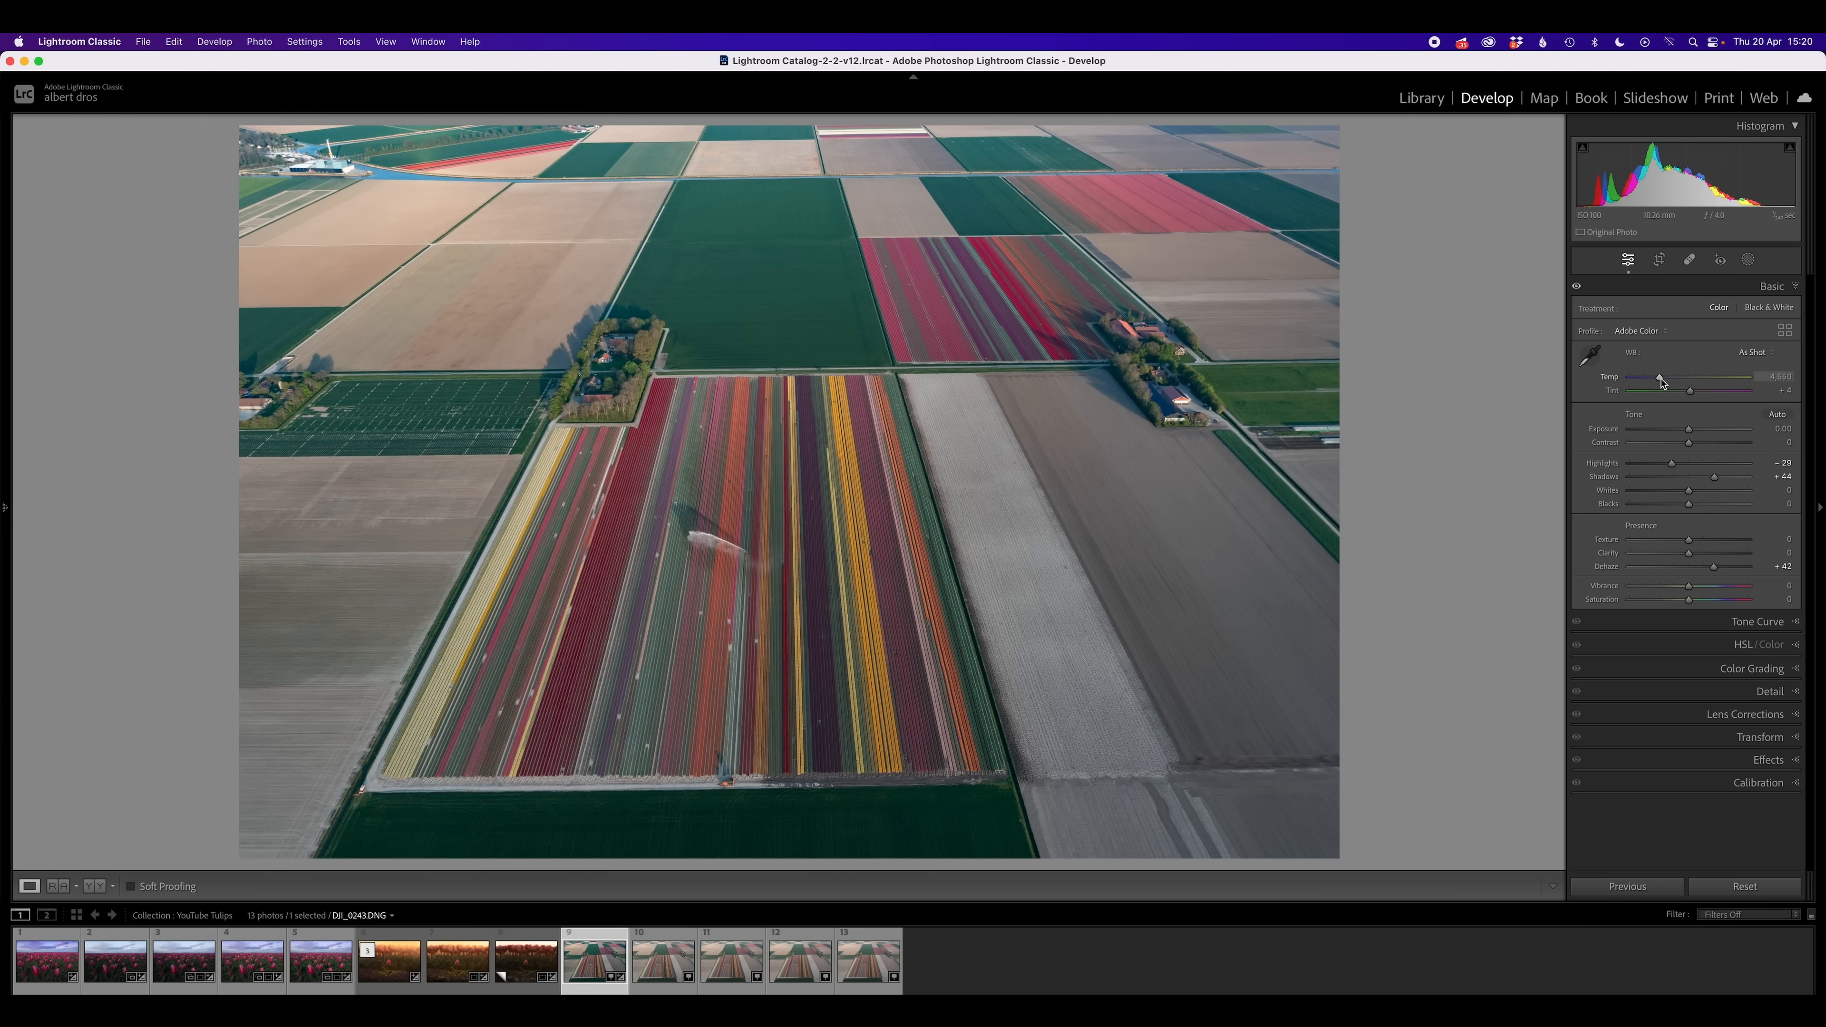
Set the temperature to 5,113 and tint to +9 while Vibrance and Saturation are temporarily at +100, and reset both of those to 0
{"action": "left_click_drag", "start_coordinate": [1660, 379], "coordinate": [1664, 377]}
{"action": "left_click_drag", "start_coordinate": [1688, 586], "coordinate": [1757, 588]}
{"action": "left_click", "coordinate": [1757, 600]}
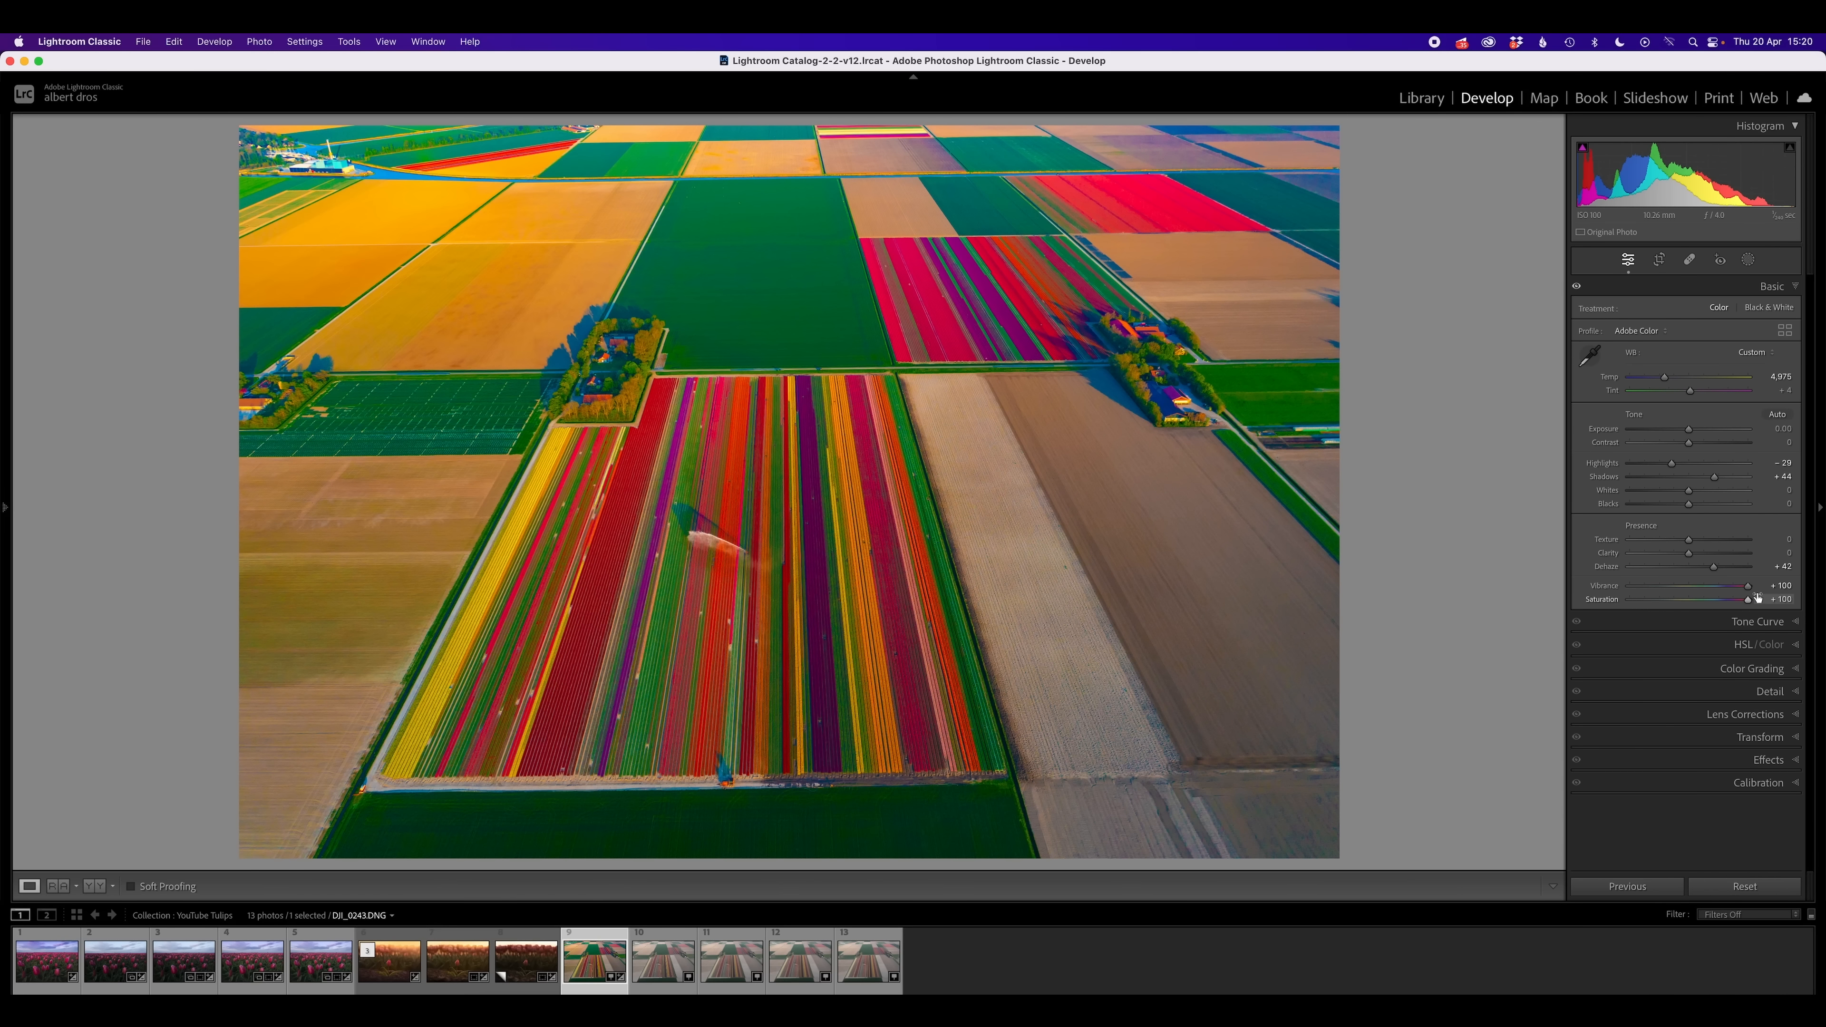
{"action": "left_click_drag", "start_coordinate": [1688, 390], "coordinate": [1692, 390]}
{"action": "left_click_drag", "start_coordinate": [1692, 390], "coordinate": [1667, 379]}
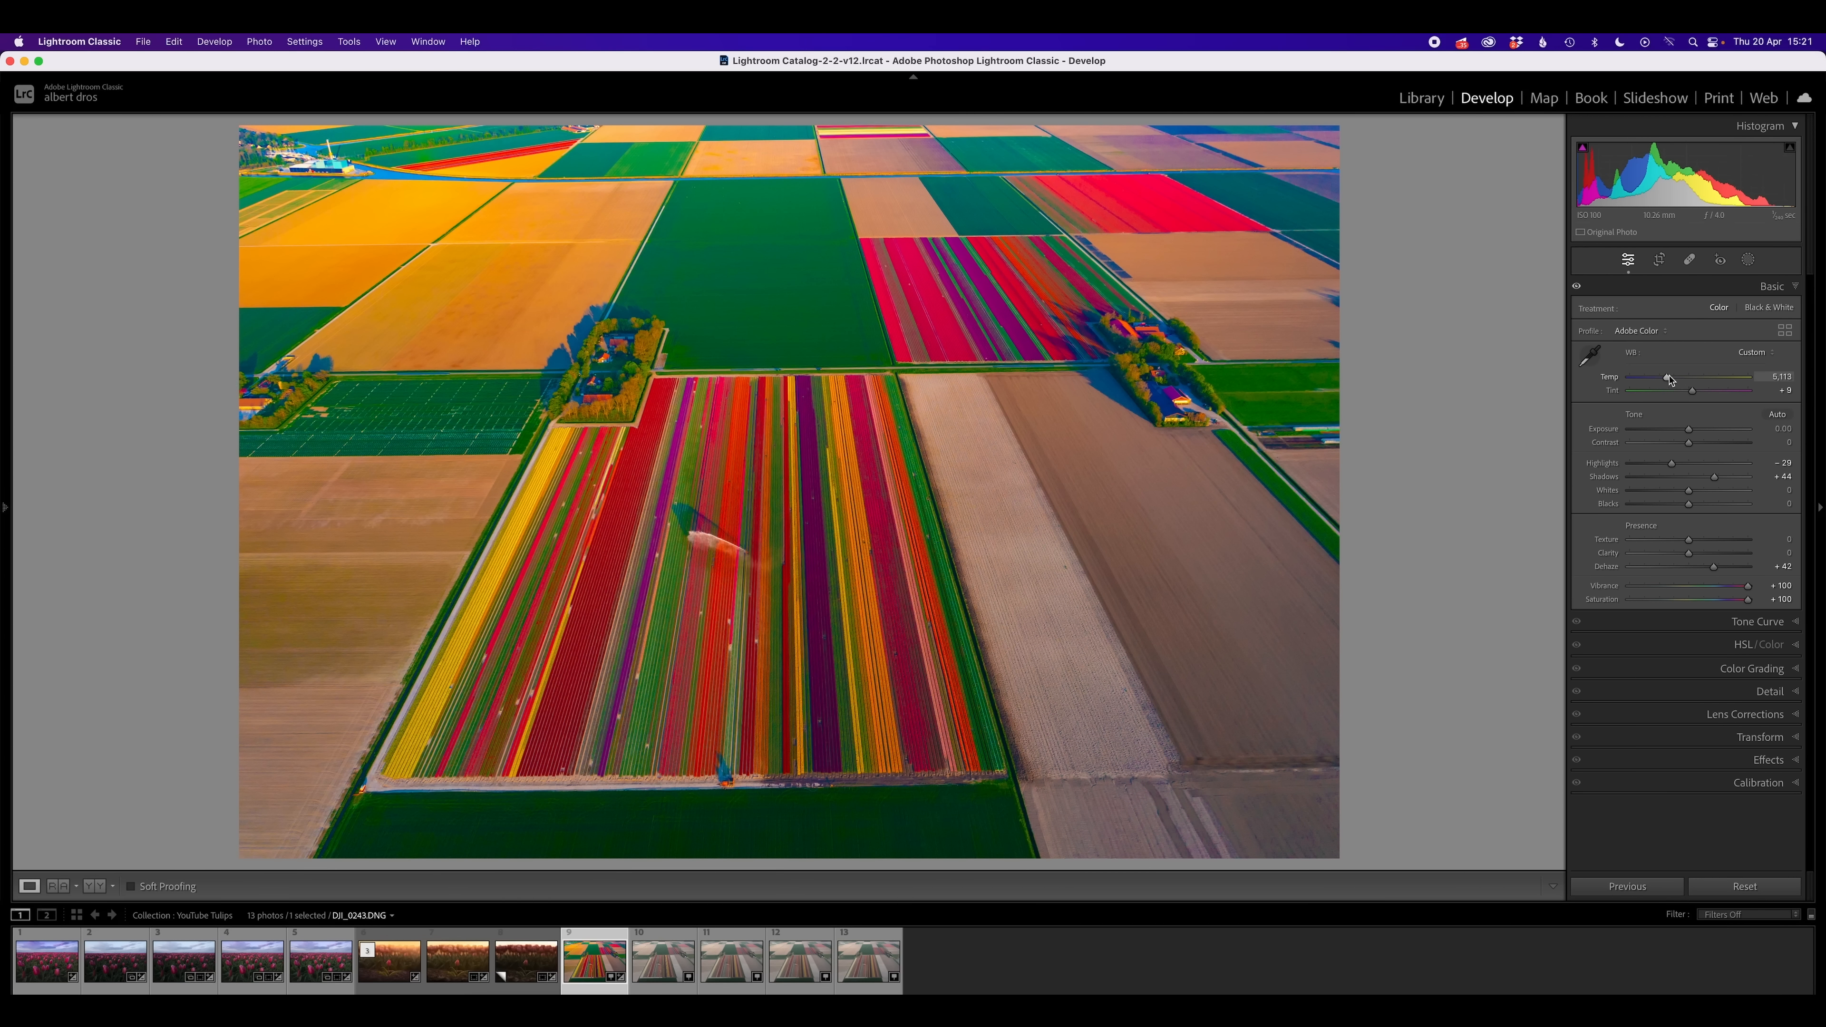
{"action": "double_click", "coordinate": [1747, 588]}
{"action": "double_click", "coordinate": [1749, 600]}
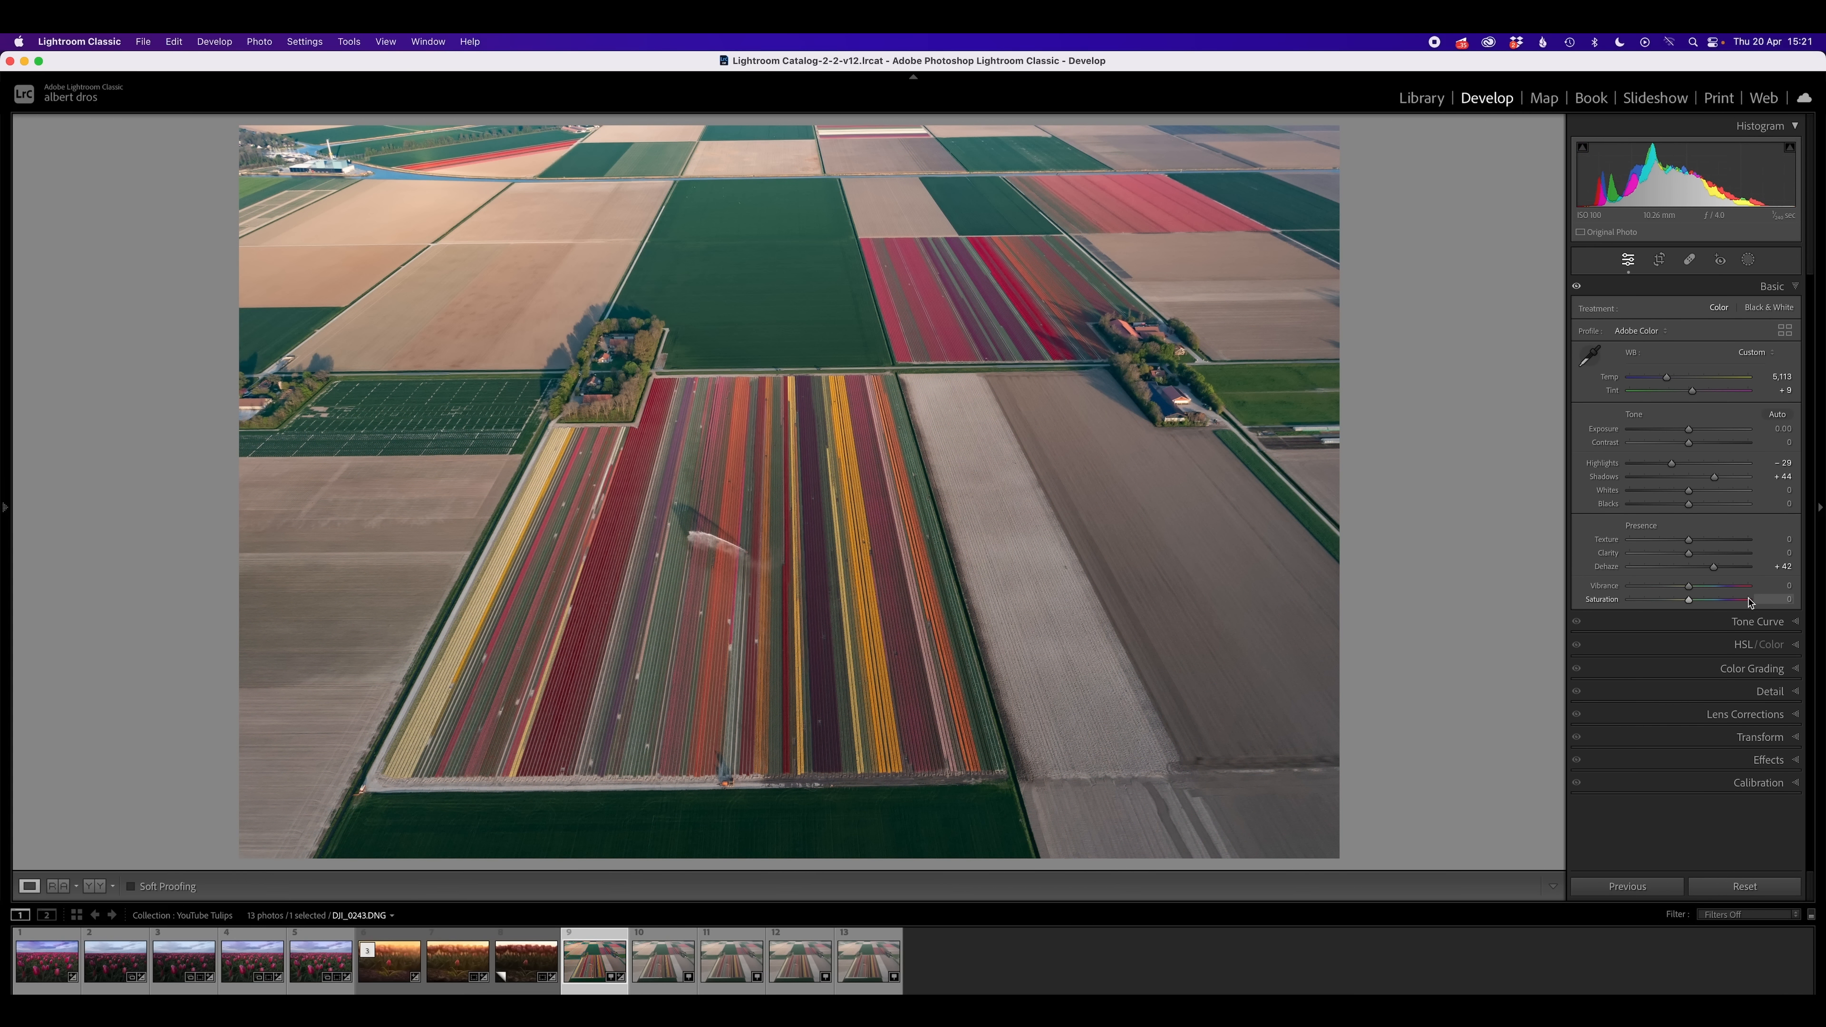
Set Vibrance to +38 and Saturation to +25, and compare the result with the unedited photo
{"action": "mouse_move", "coordinate": [1688, 587]}
{"action": "left_mouse_down"}
{"action": "mouse_move", "coordinate": [1712, 588]}
{"action": "mouse_move", "coordinate": [1704, 601]}
{"action": "left_mouse_up"}
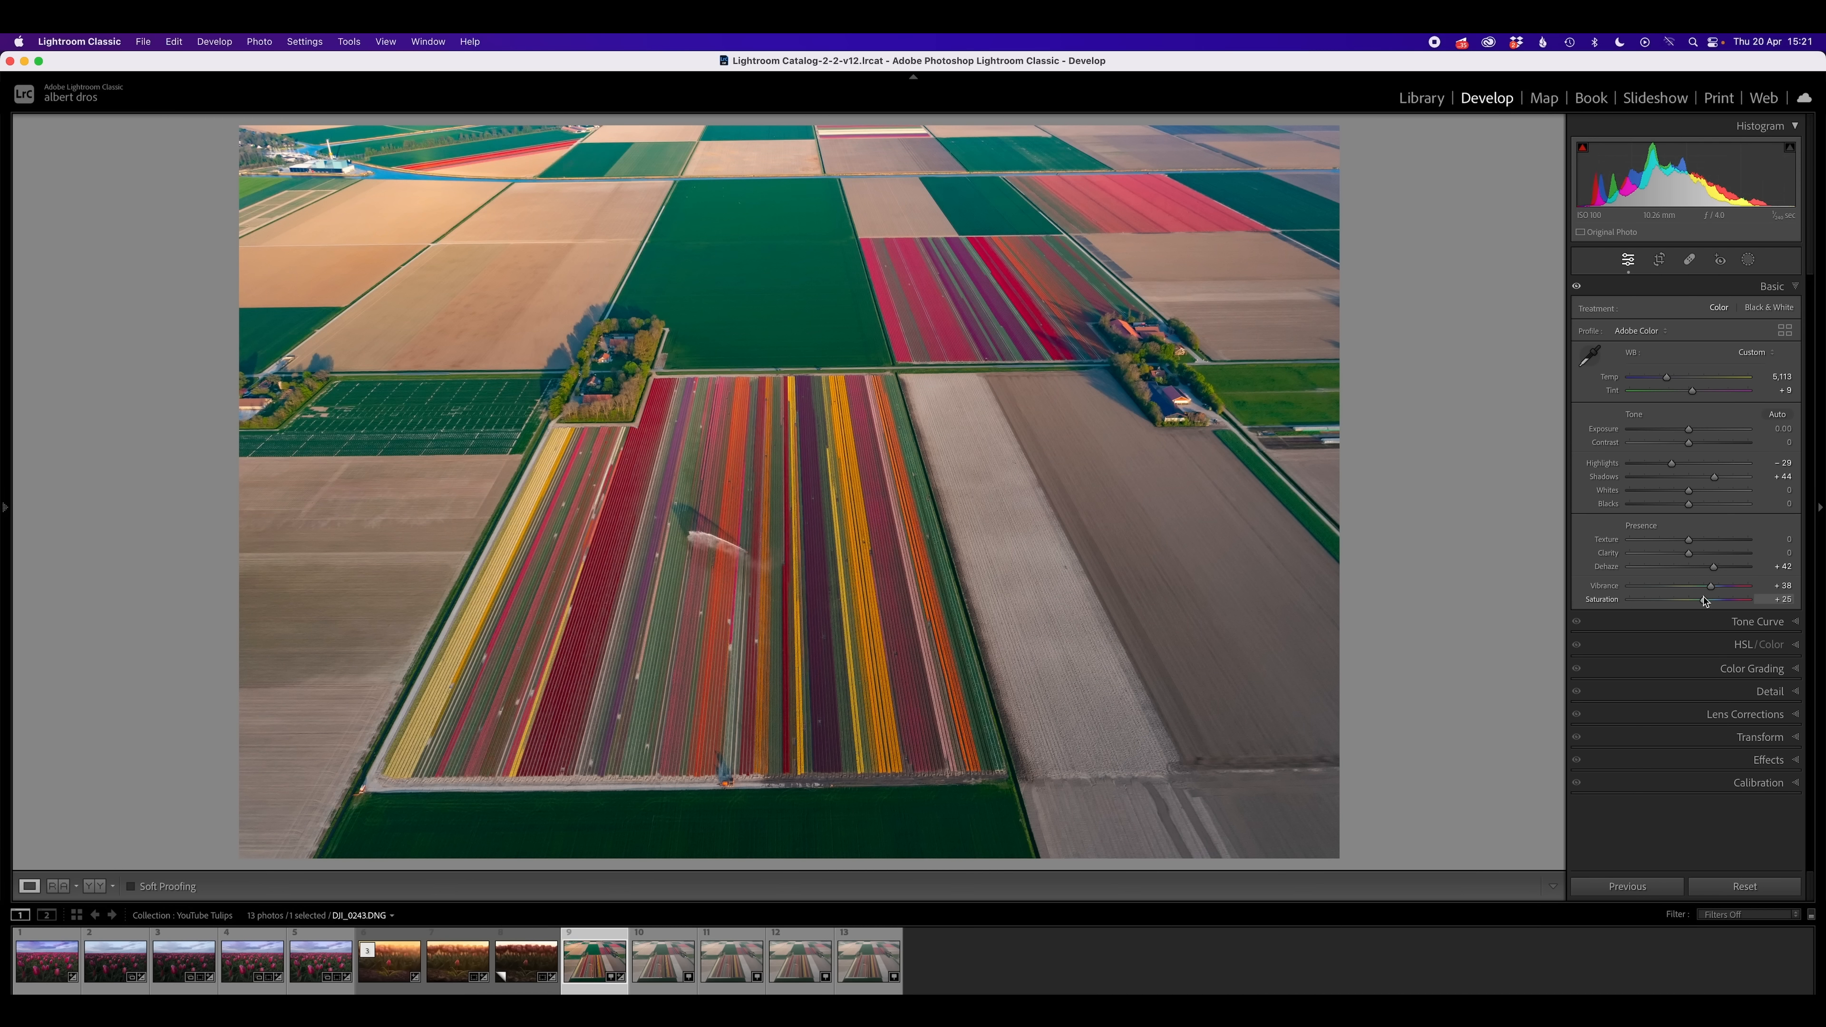
{"action": "key", "text": "backslash"}
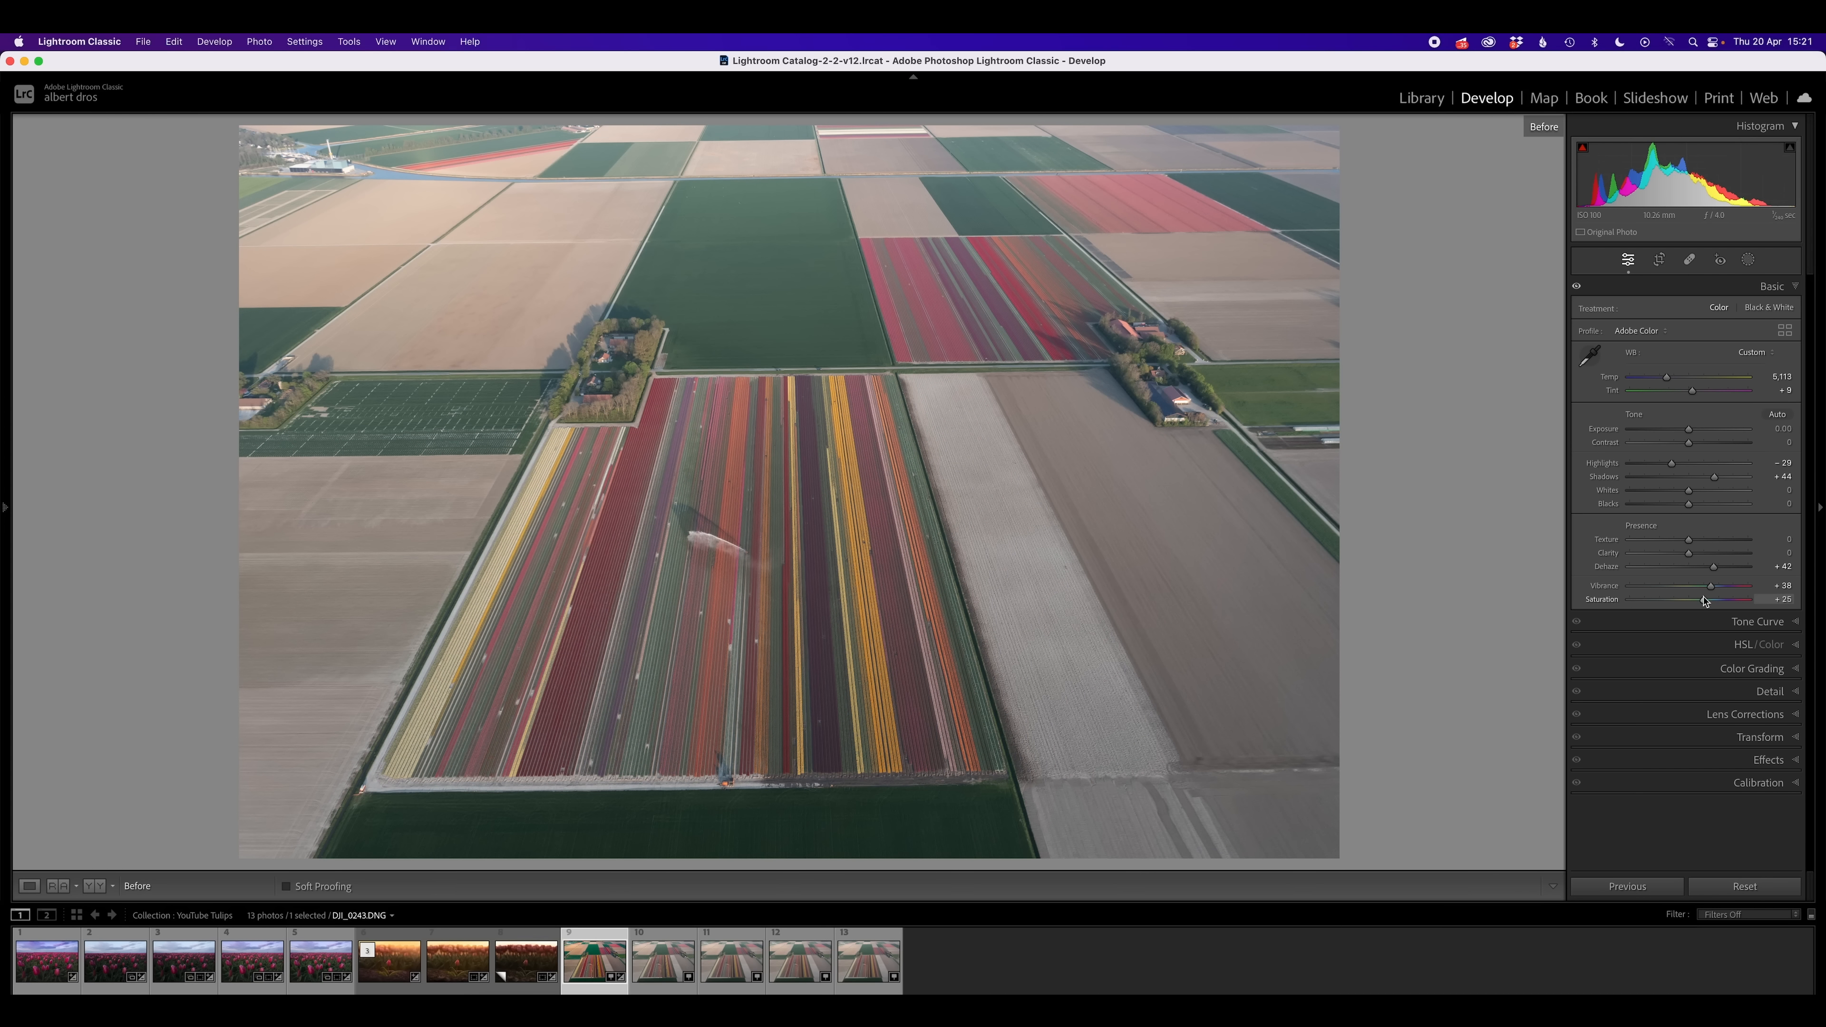
{"action": "key", "text": "backslash"}
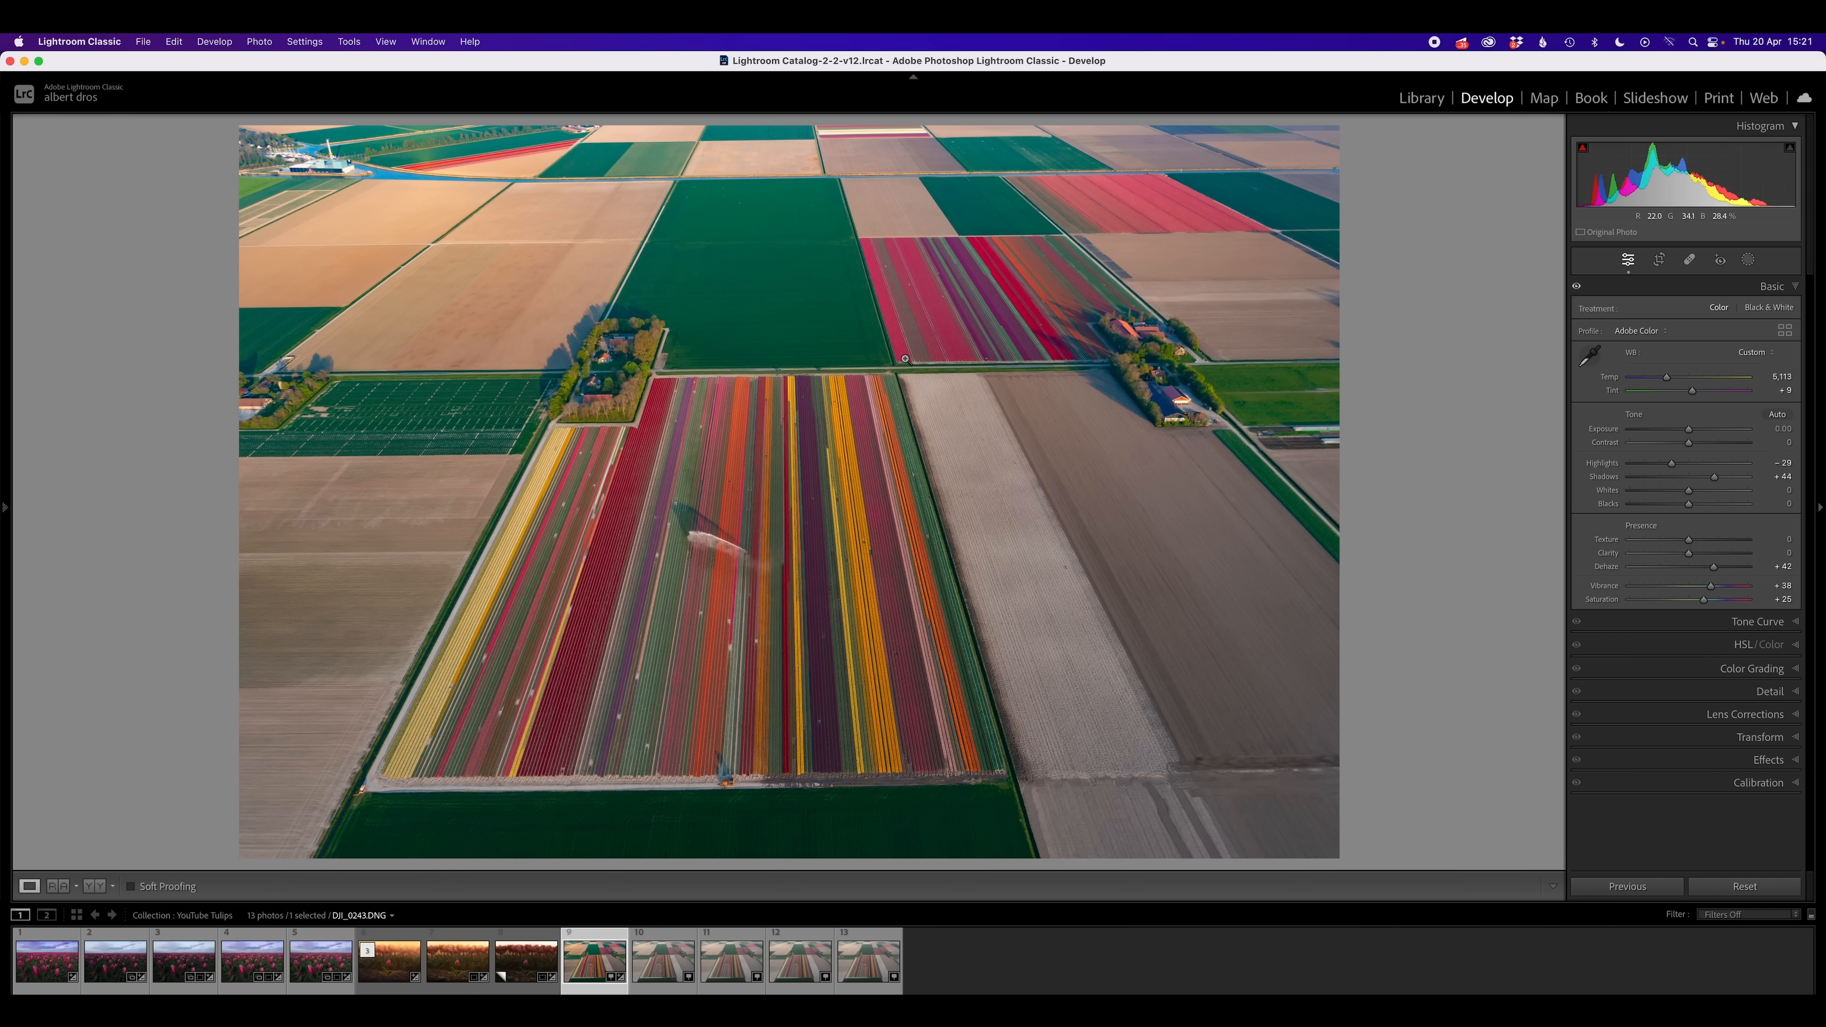
Set the temperature to 5,350 and shift the hue of the greens to −82 and the aquas to −80
{"action": "left_click", "coordinate": [1667, 377]}
{"action": "left_click_drag", "start_coordinate": [1669, 379], "coordinate": [1669, 378]}
{"action": "left_click", "coordinate": [1716, 645]}
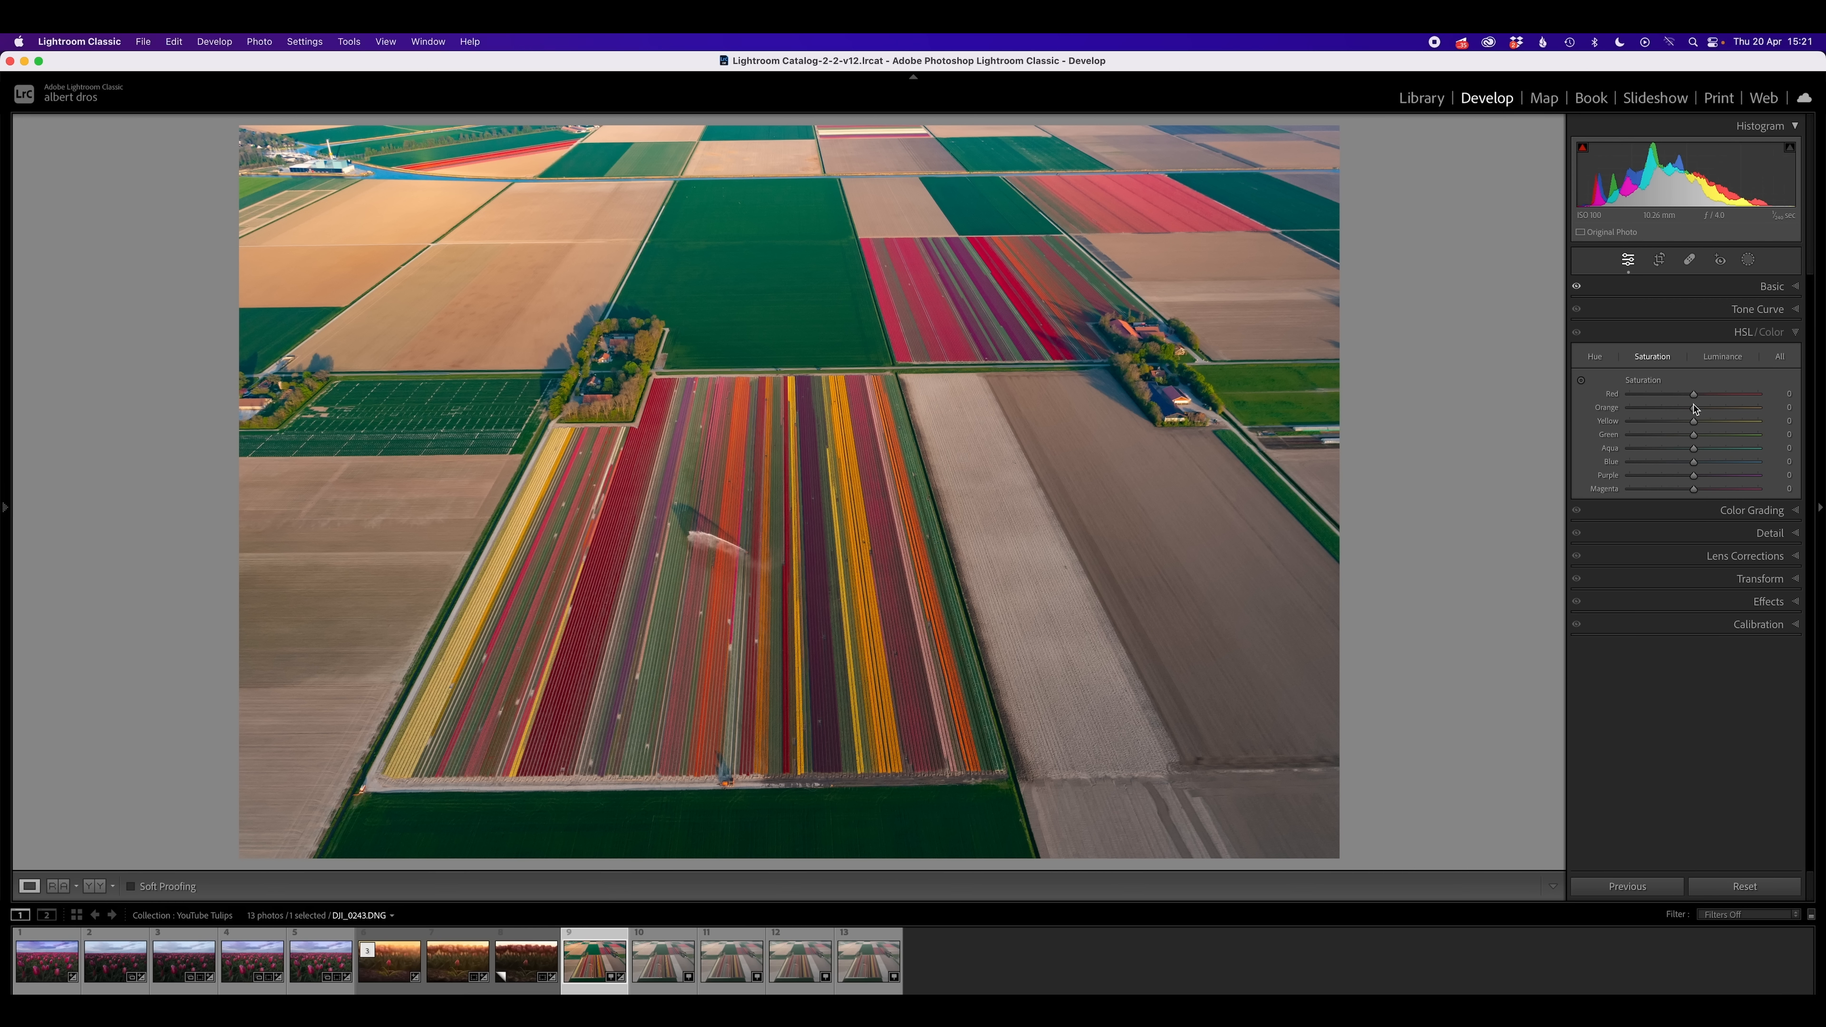
{"action": "left_click", "coordinate": [1595, 357]}
{"action": "mouse_move", "coordinate": [1694, 435]}
{"action": "left_mouse_down"}
{"action": "mouse_move", "coordinate": [1651, 435]}
{"action": "mouse_move", "coordinate": [1678, 434]}
{"action": "left_mouse_up"}
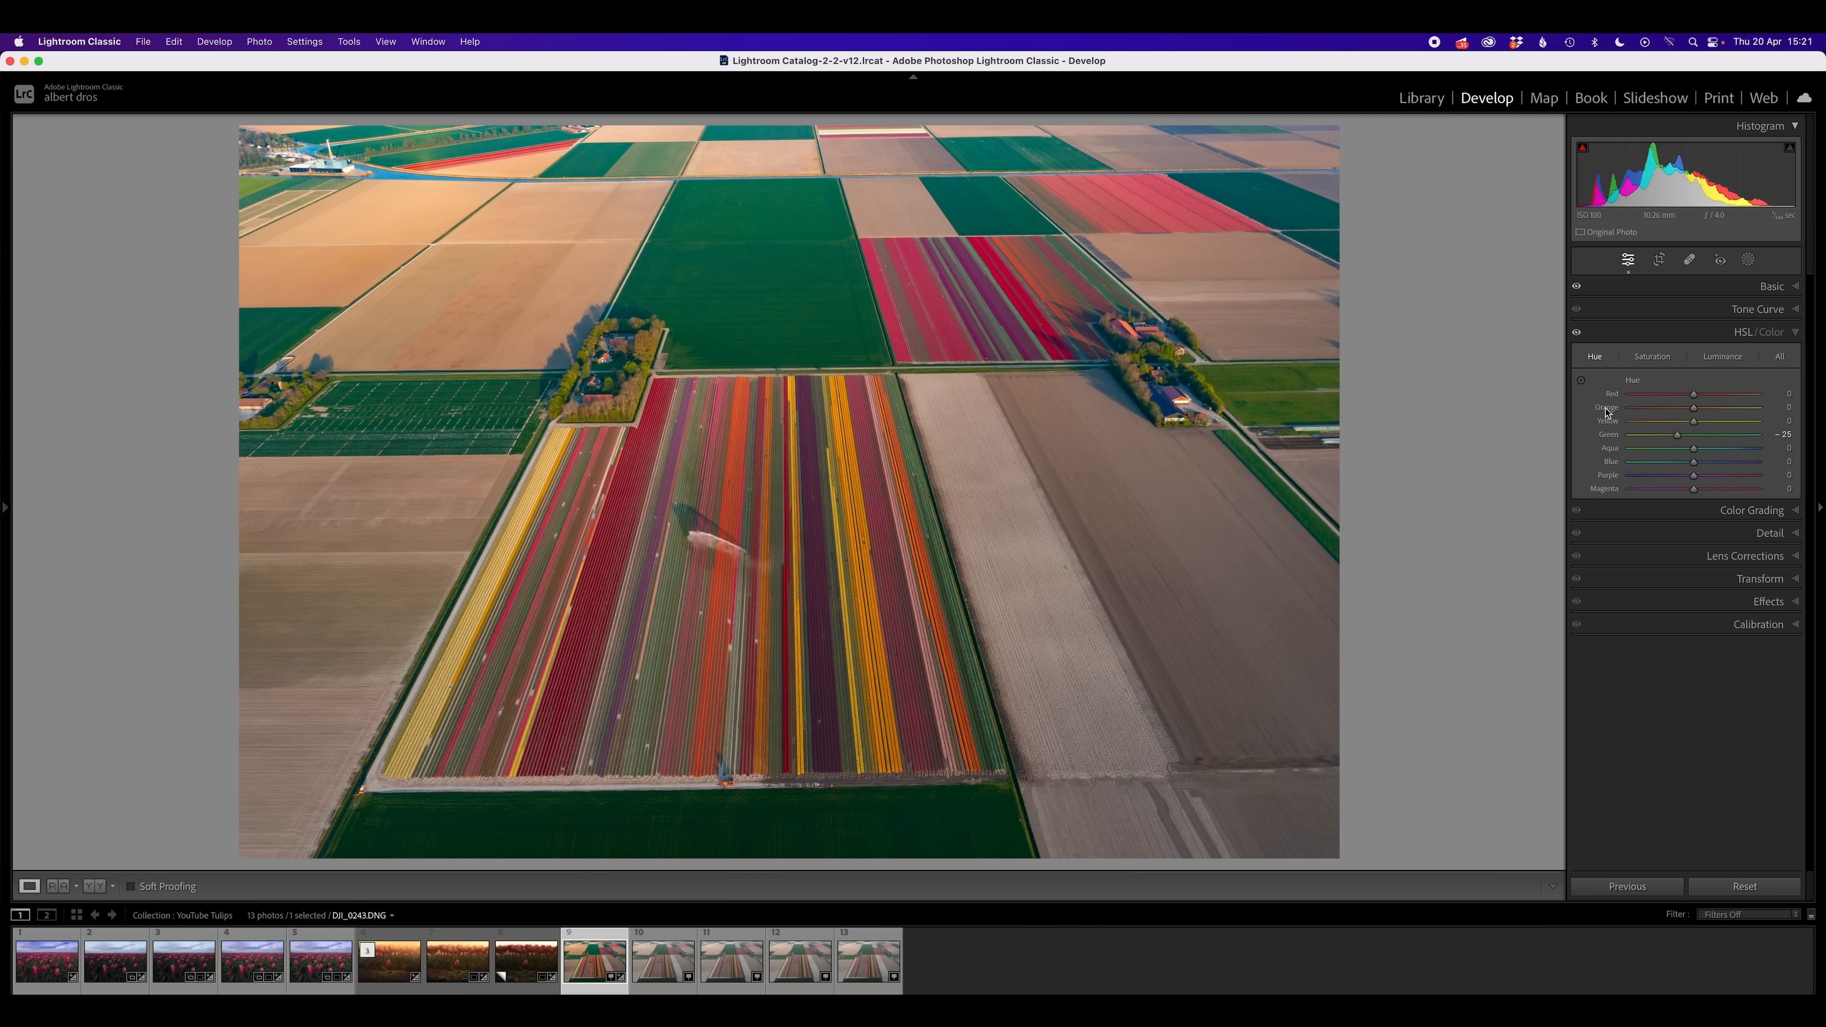
{"action": "left_click", "coordinate": [1582, 383]}
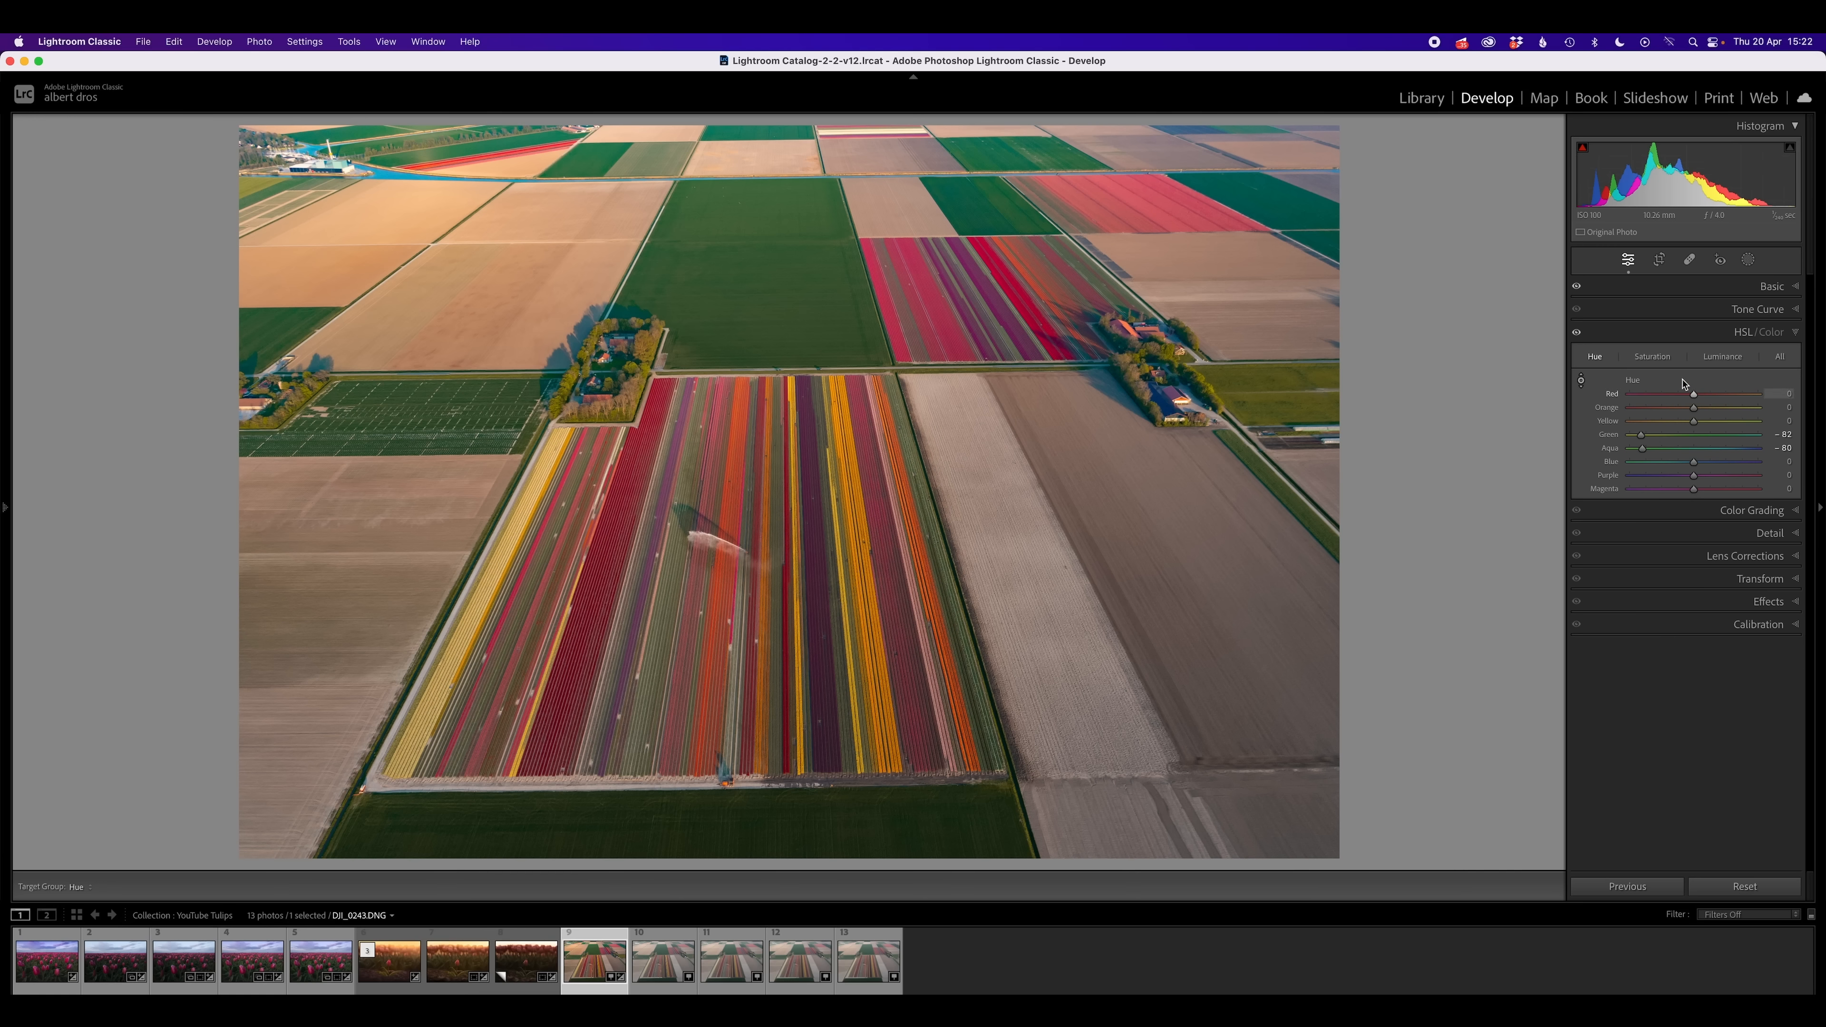
Set the red saturation to +19, and lower the green saturation to −17 and the aqua saturation to −33
{"action": "left_click_drag", "start_coordinate": [1693, 421], "coordinate": [1706, 397]}
{"action": "left_click", "coordinate": [1652, 356]}
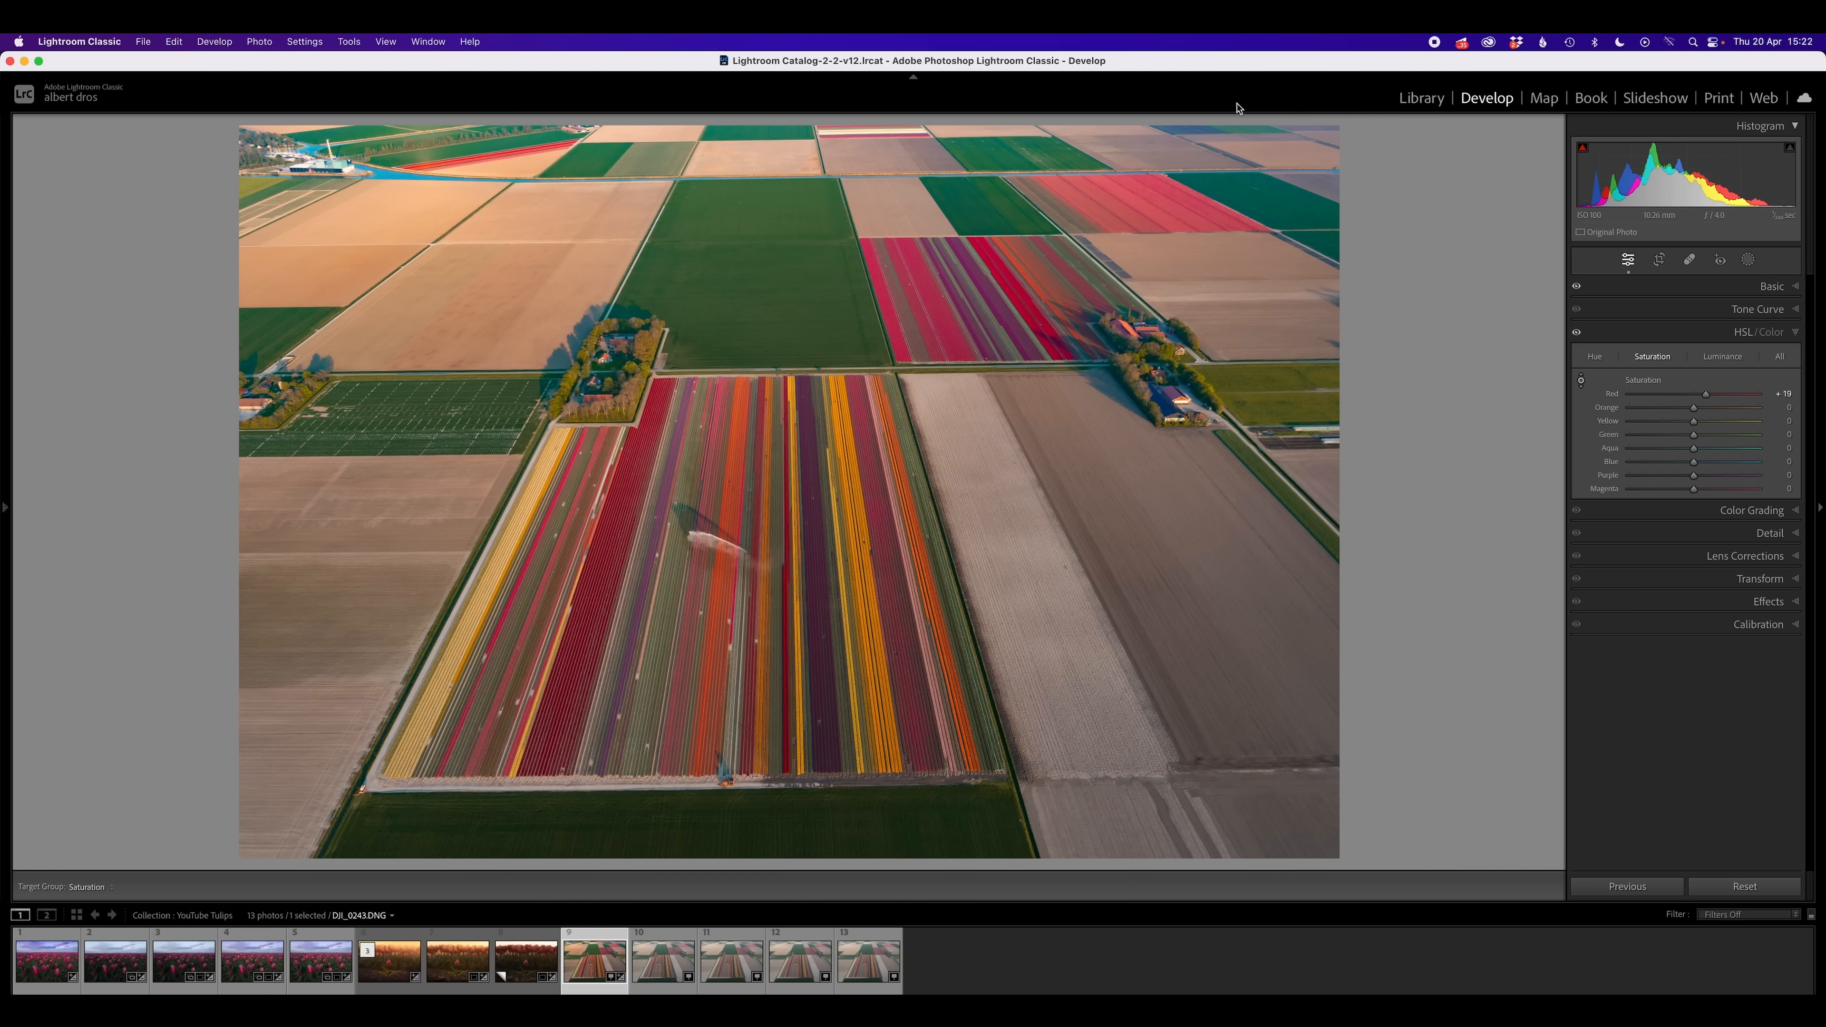
{"action": "left_click", "coordinate": [1581, 381]}
{"action": "left_click_drag", "start_coordinate": [794, 285], "coordinate": [794, 317]}
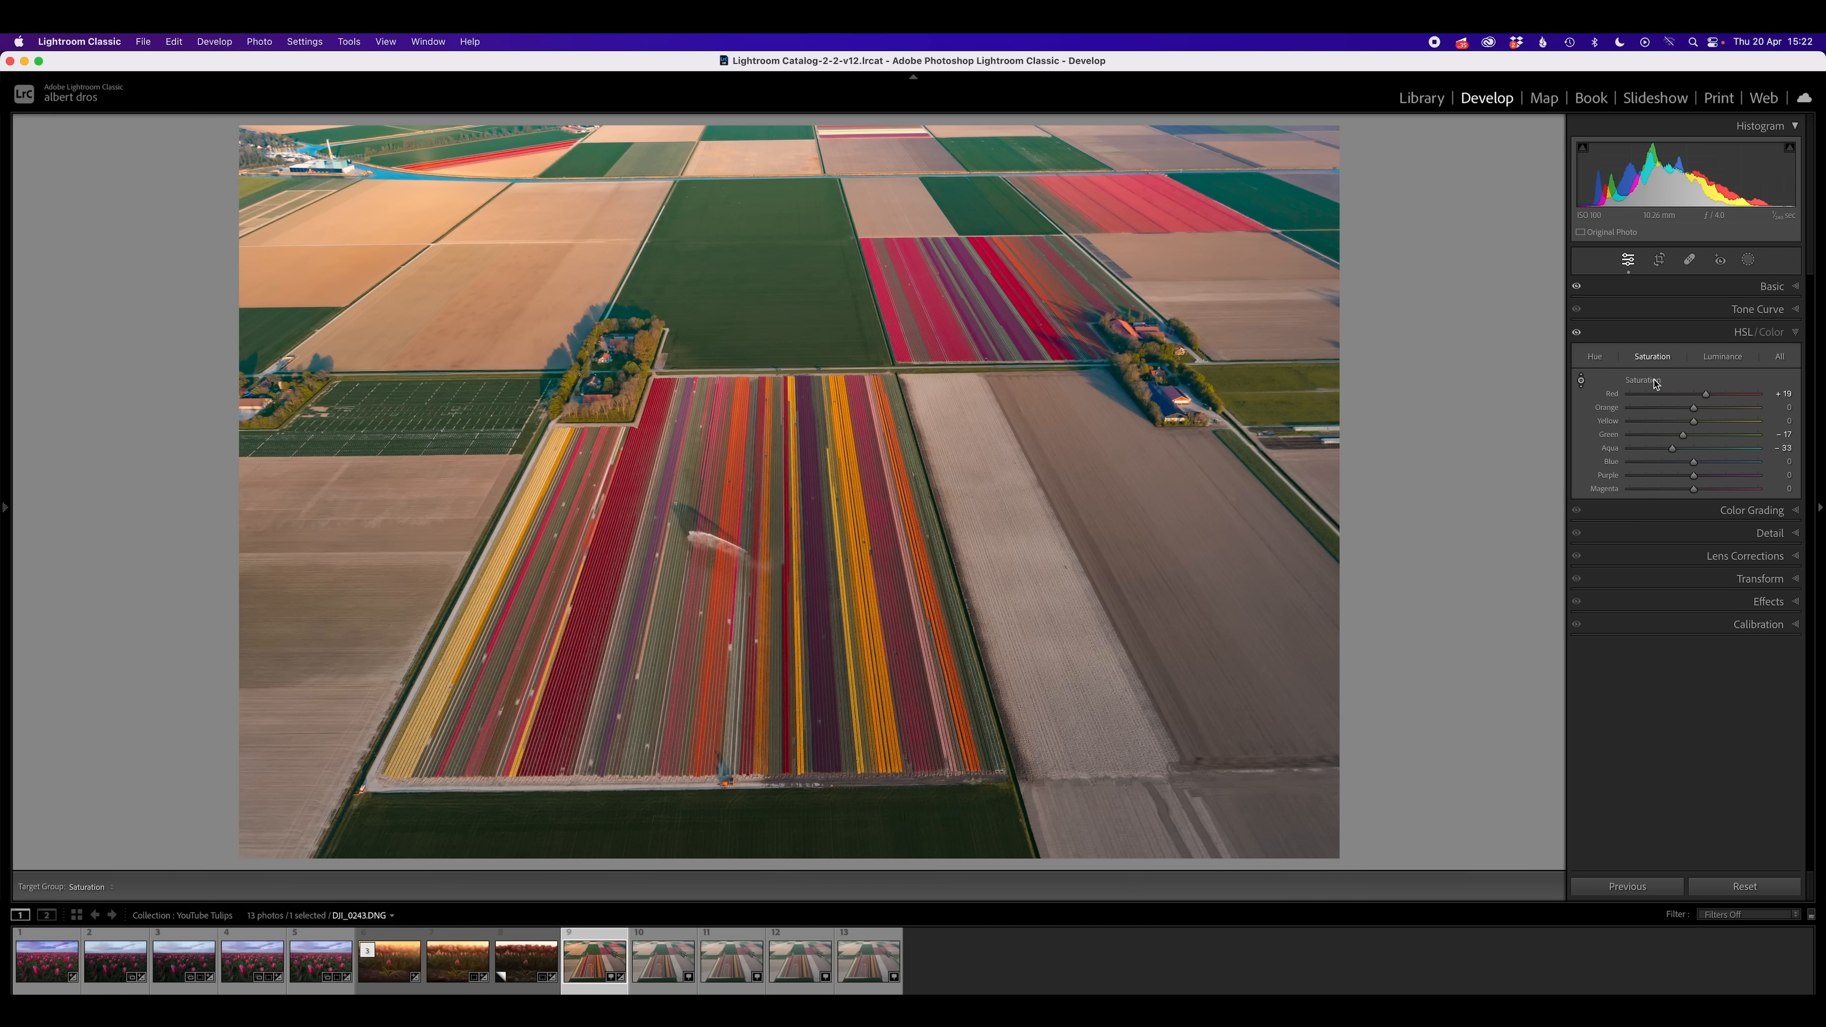
Set Vibrance to +44 and compare the aerial photo with its unedited version
{"action": "left_click", "coordinate": [1775, 287]}
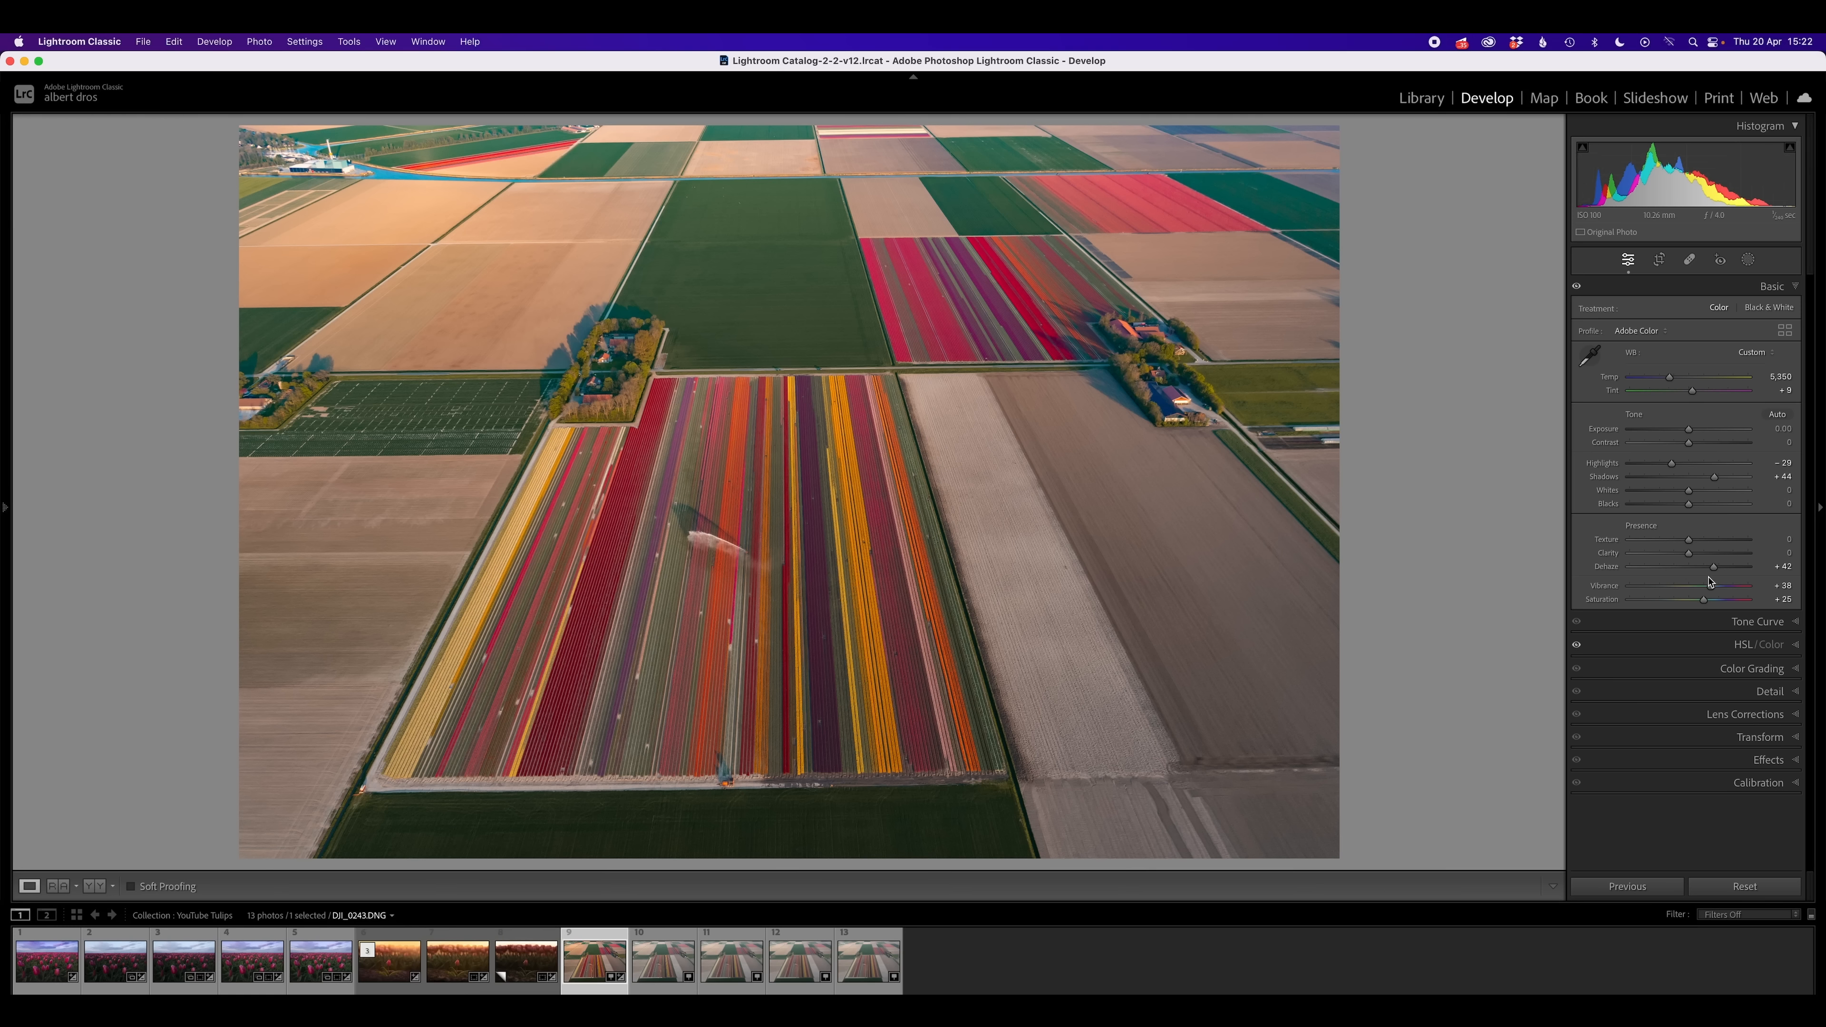
{"action": "left_click_drag", "start_coordinate": [1711, 587], "coordinate": [1715, 588]}
{"action": "key", "text": "backslash"}
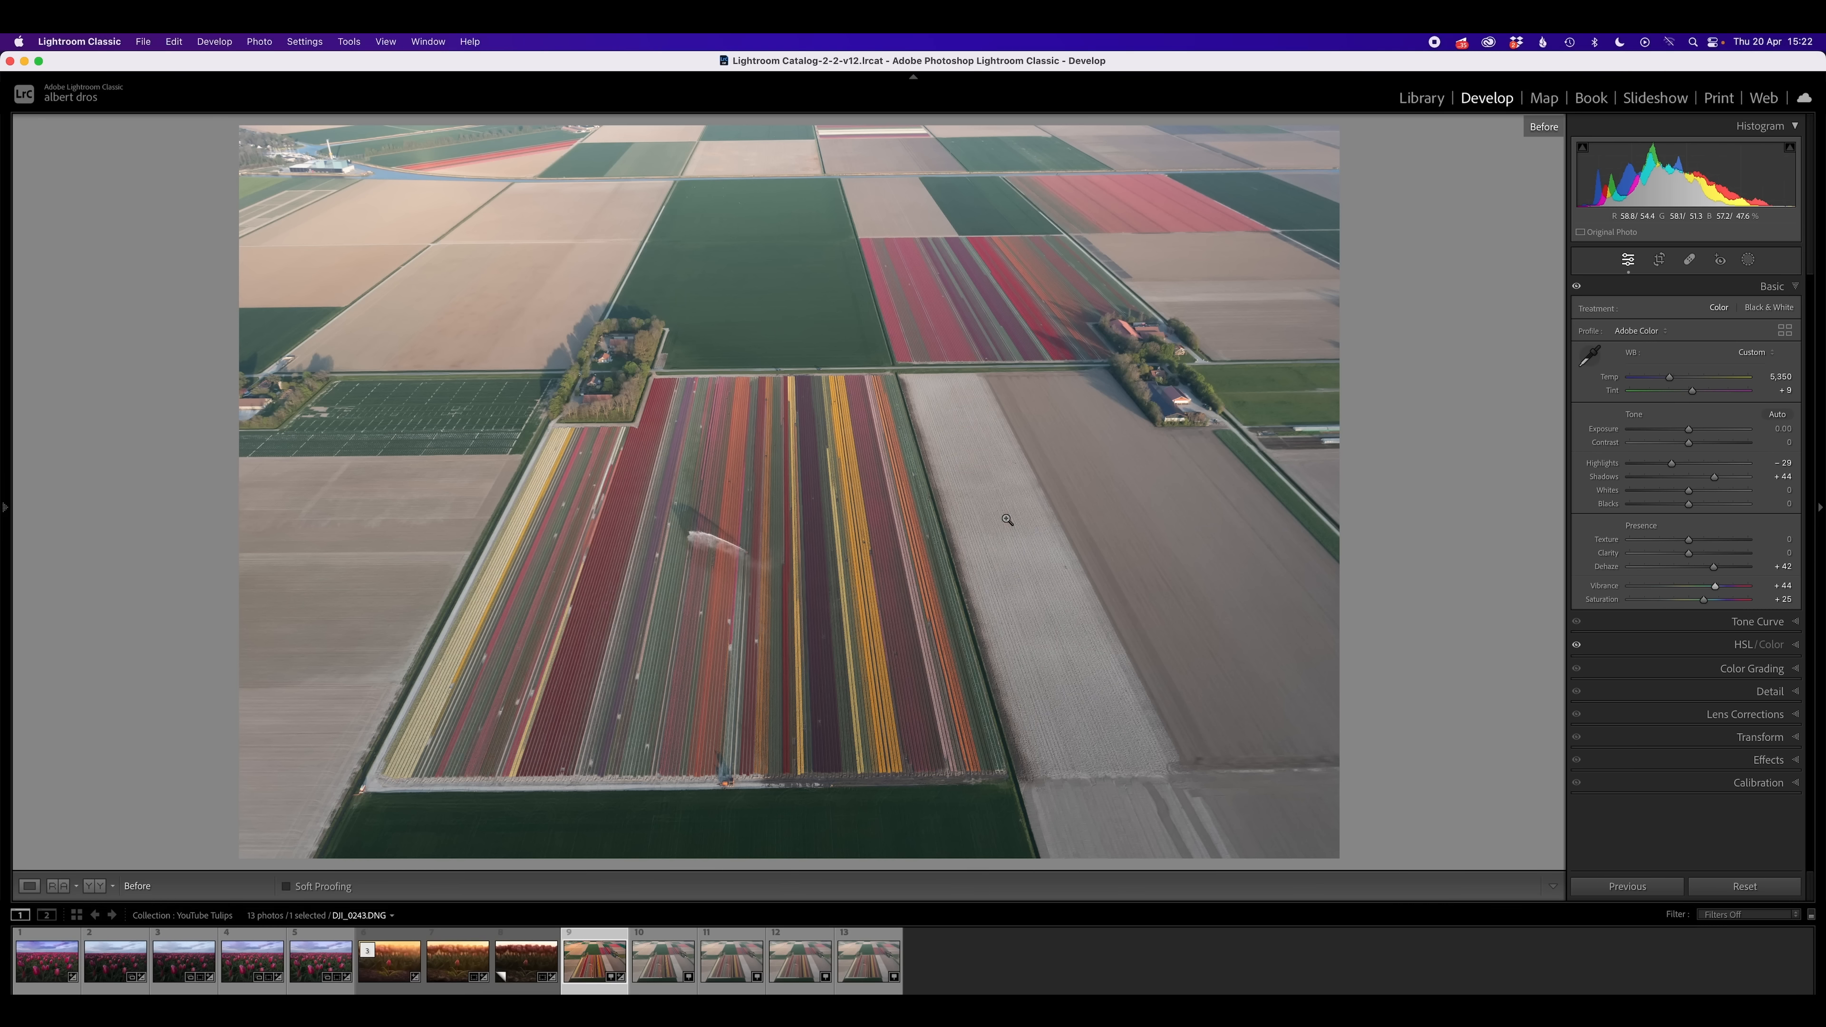
{"action": "key", "text": "backslash"}
{"action": "key", "text": "backslash"}
{"action": "key", "text": "backslash"}
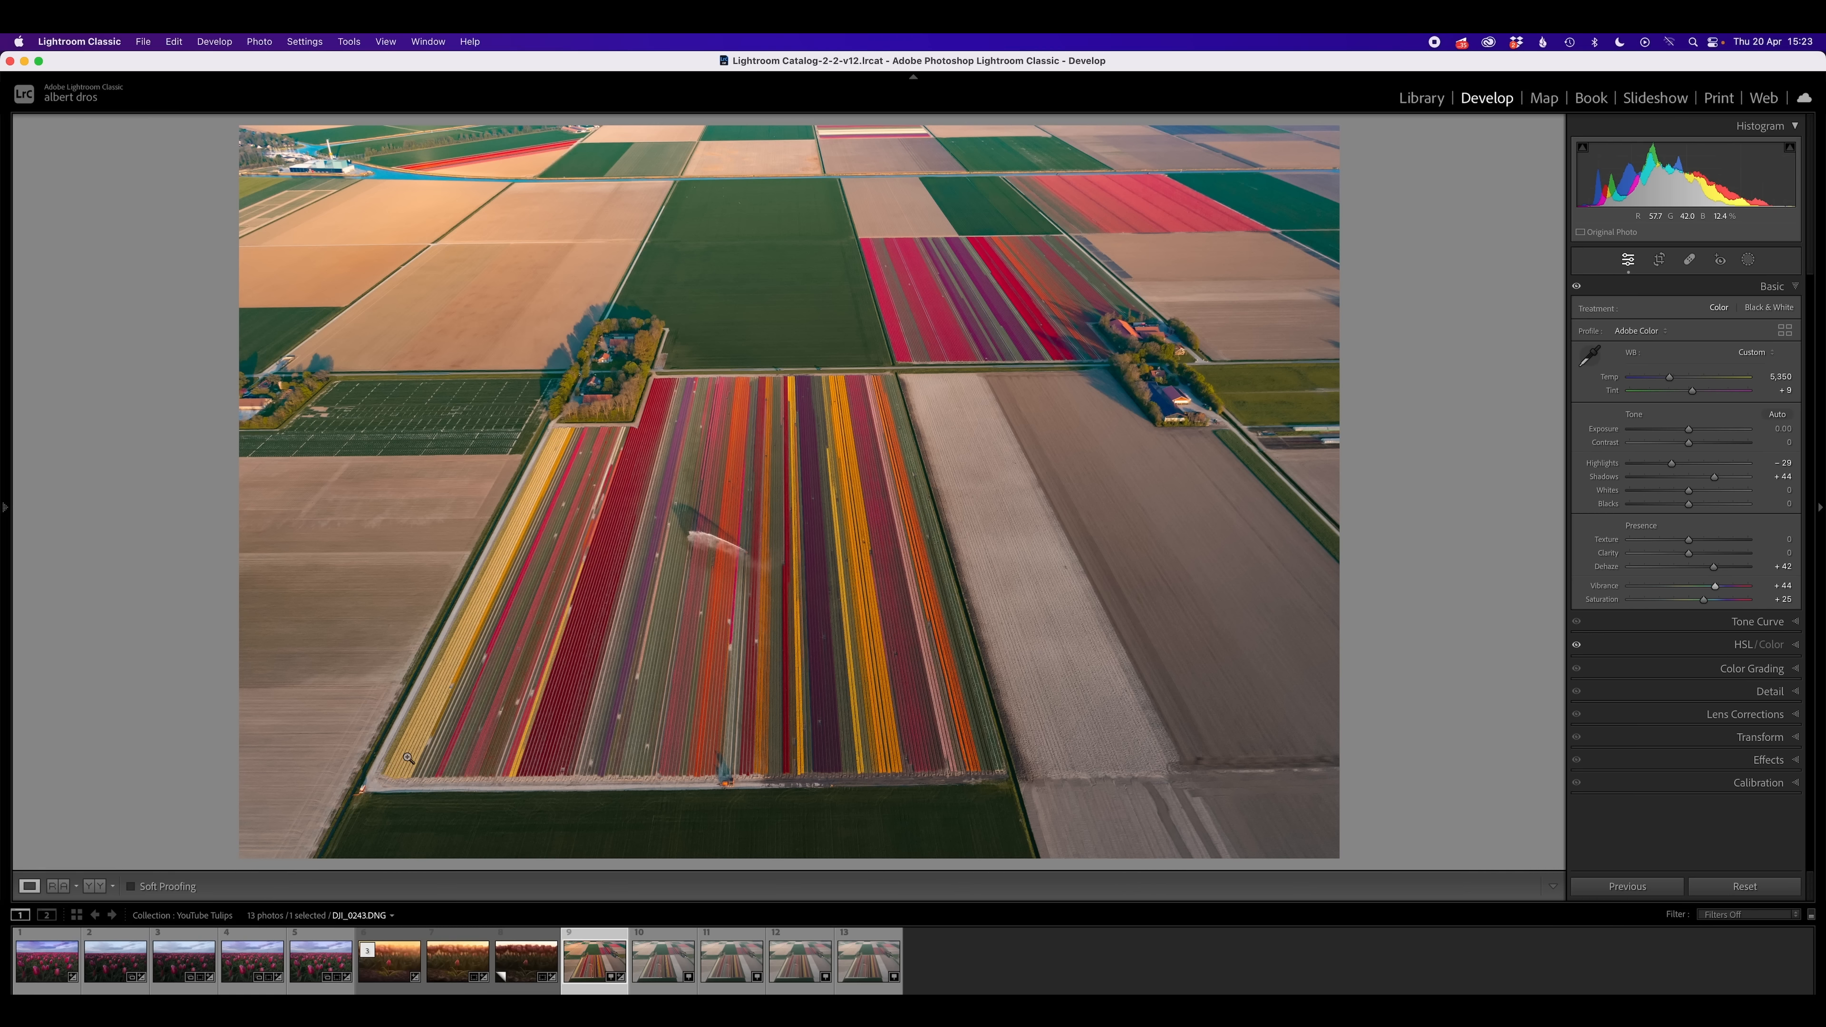
Crop the photo at its original aspect ratio to remove the distant fields along the upper edge, and rotate it by 0.73
{"action": "left_click", "coordinate": [1658, 260]}
{"action": "left_click_drag", "start_coordinate": [1115, 132], "coordinate": [1117, 158]}
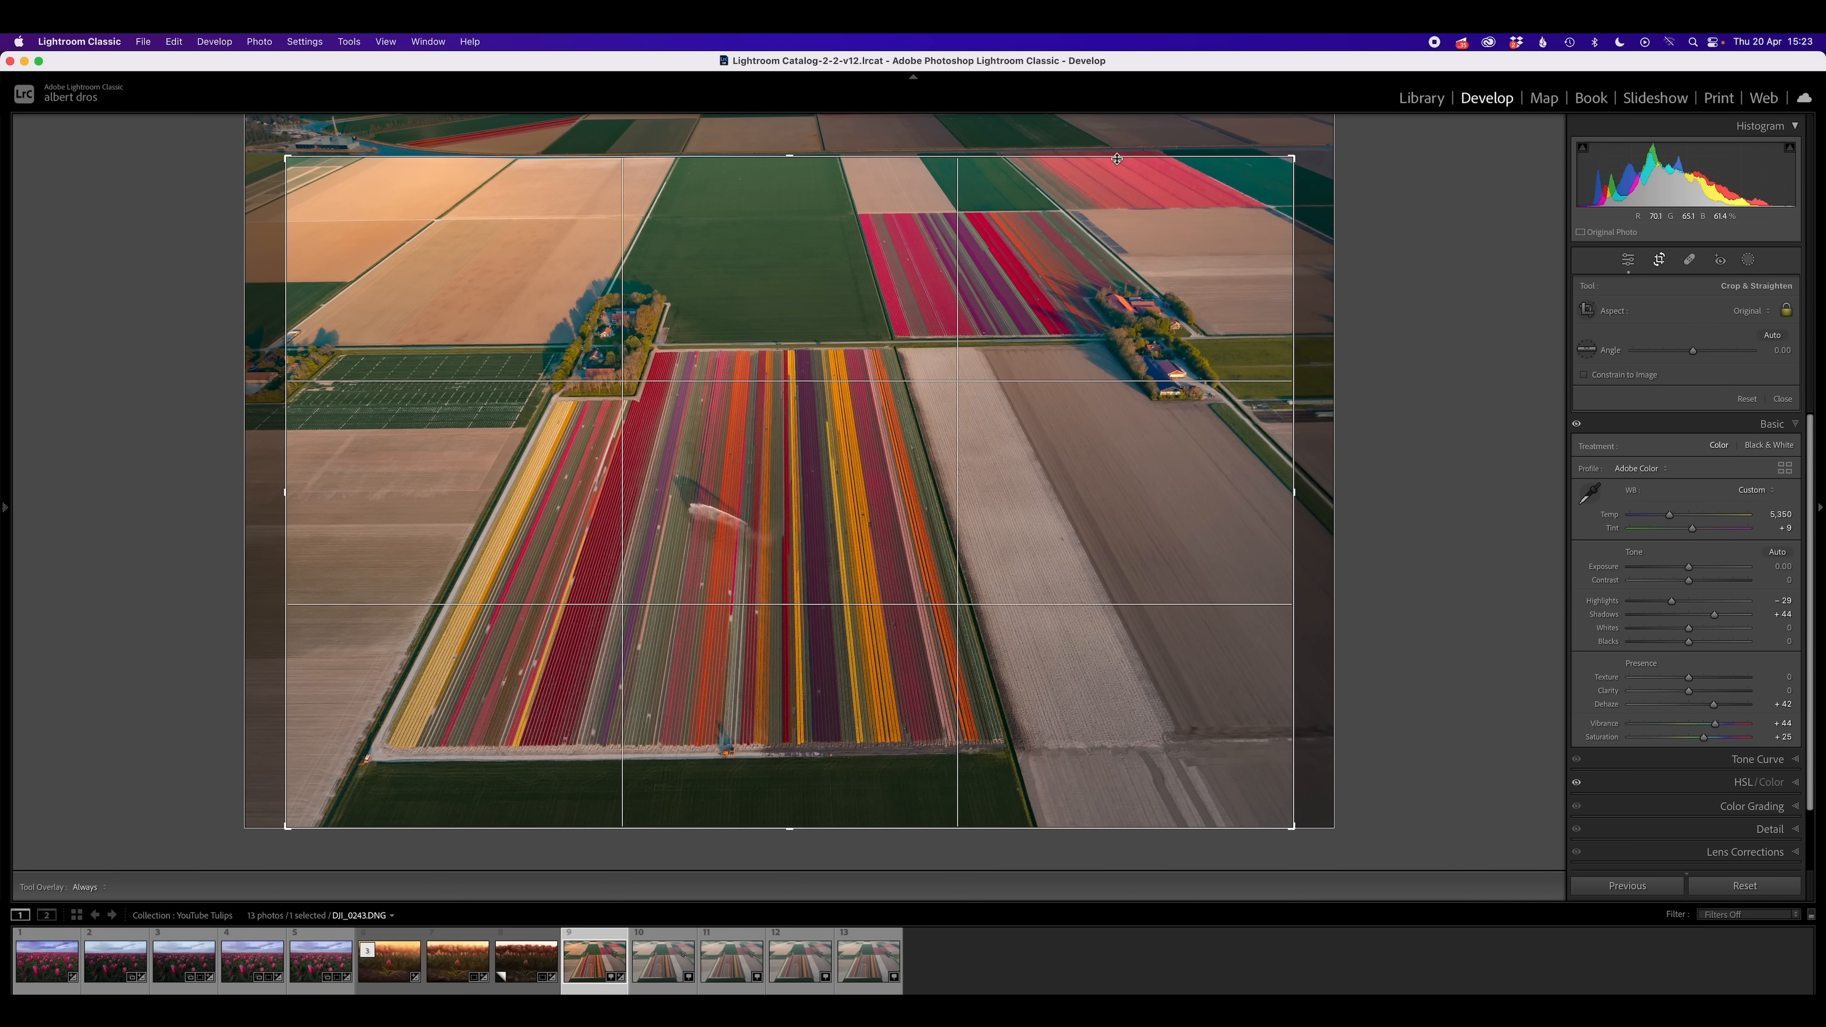
{"action": "left_click_drag", "start_coordinate": [1302, 165], "coordinate": [1301, 173]}
{"action": "left_click_drag", "start_coordinate": [1051, 159], "coordinate": [1042, 208]}
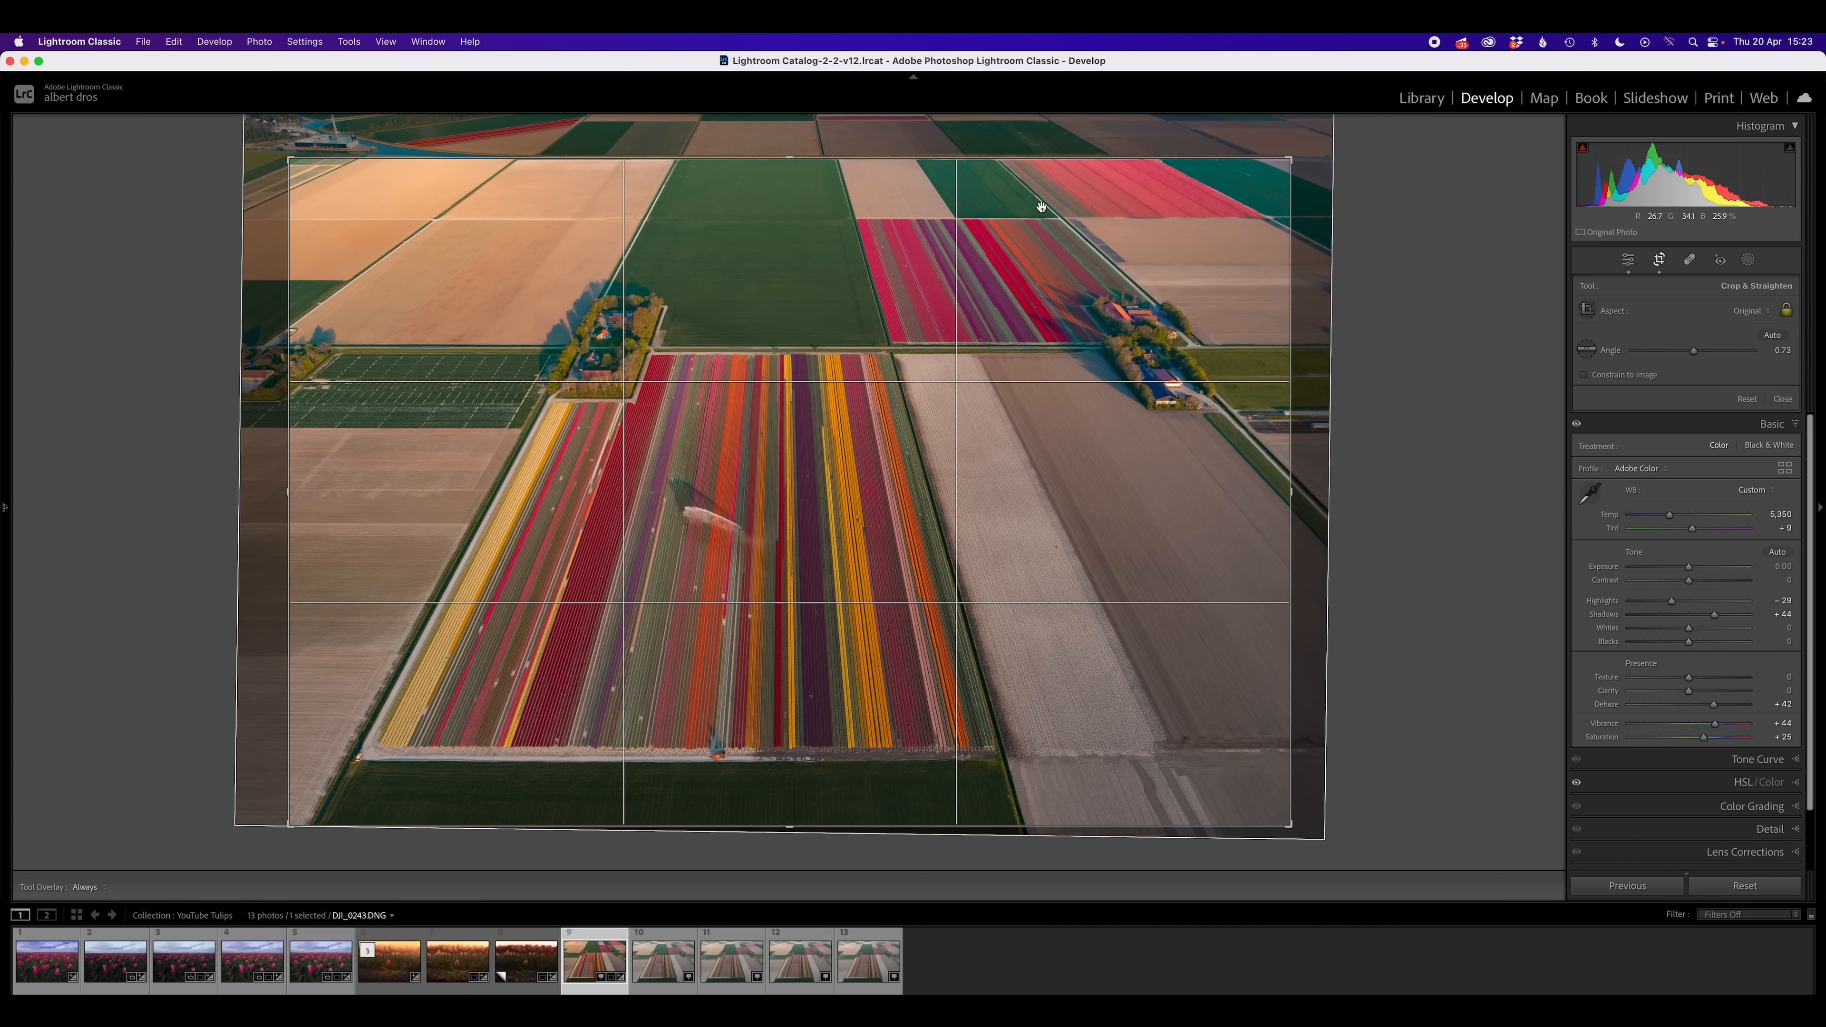
{"action": "key", "text": "Return"}
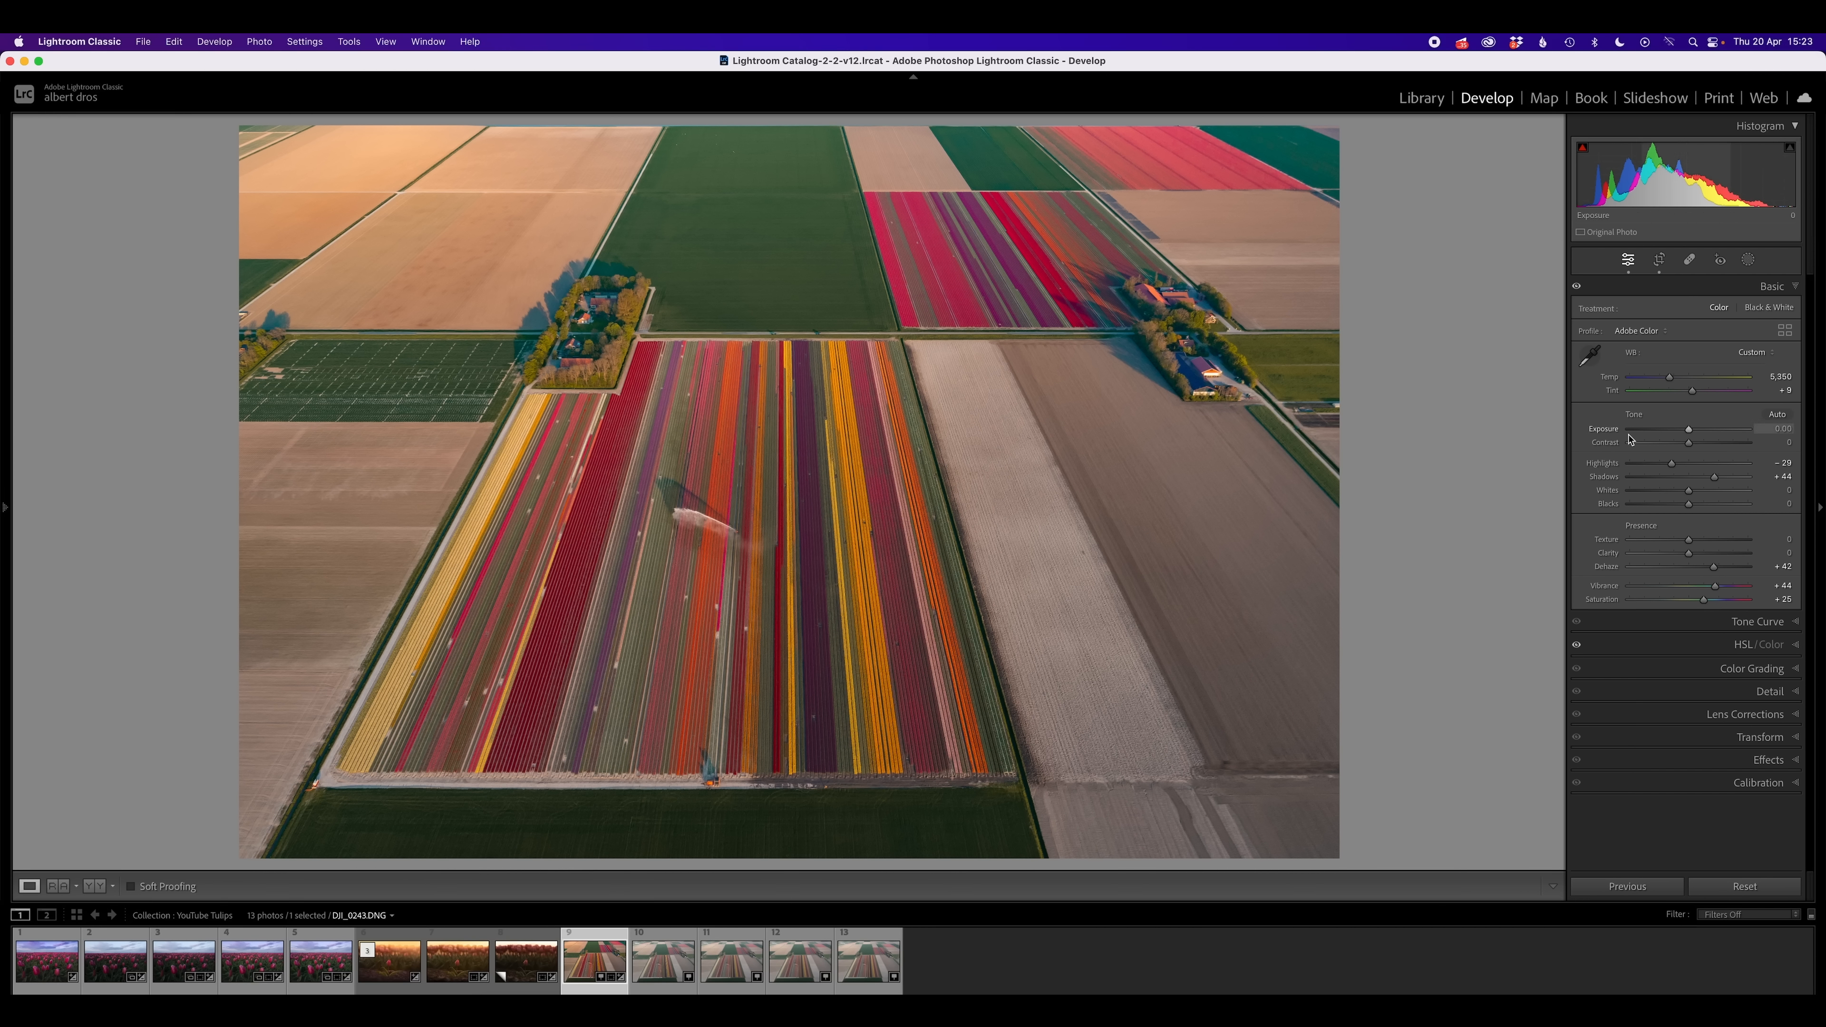
Set Whites to +43 and recheck the upper edge of the crop
{"action": "left_click_drag", "start_coordinate": [1692, 499], "coordinate": [1717, 493]}
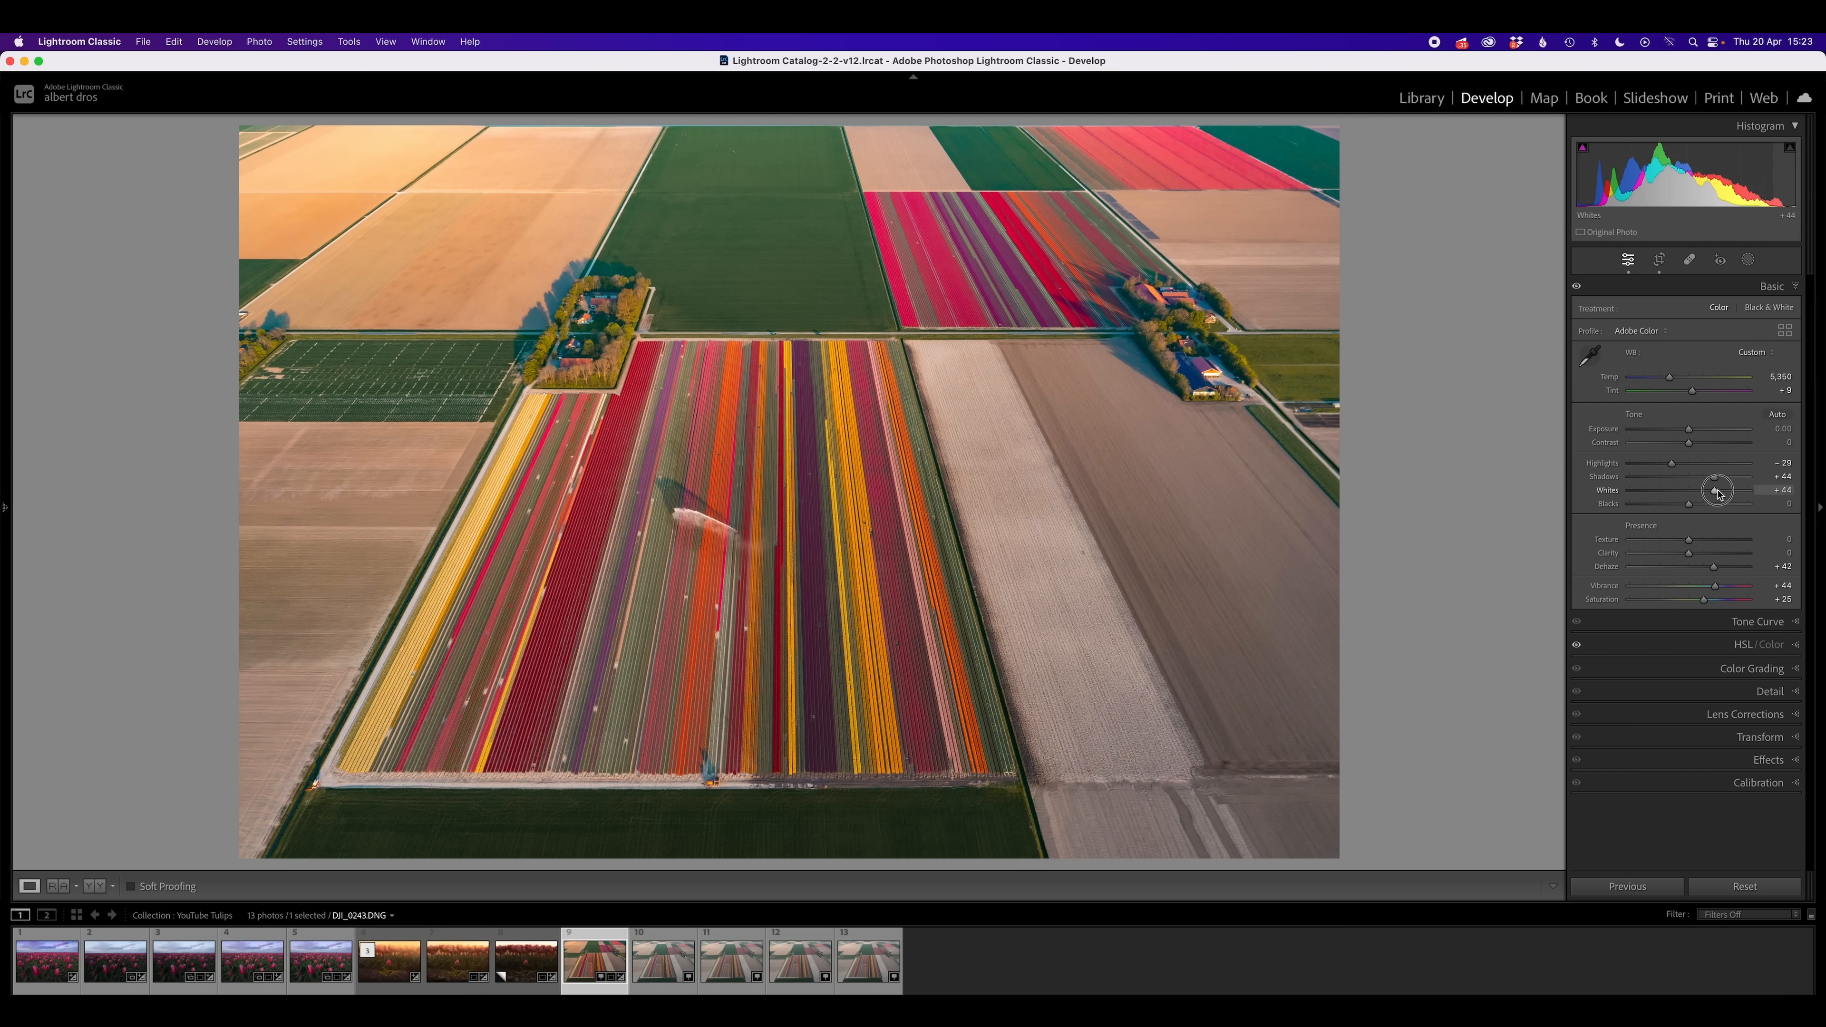
{"action": "left_click", "coordinate": [1659, 260]}
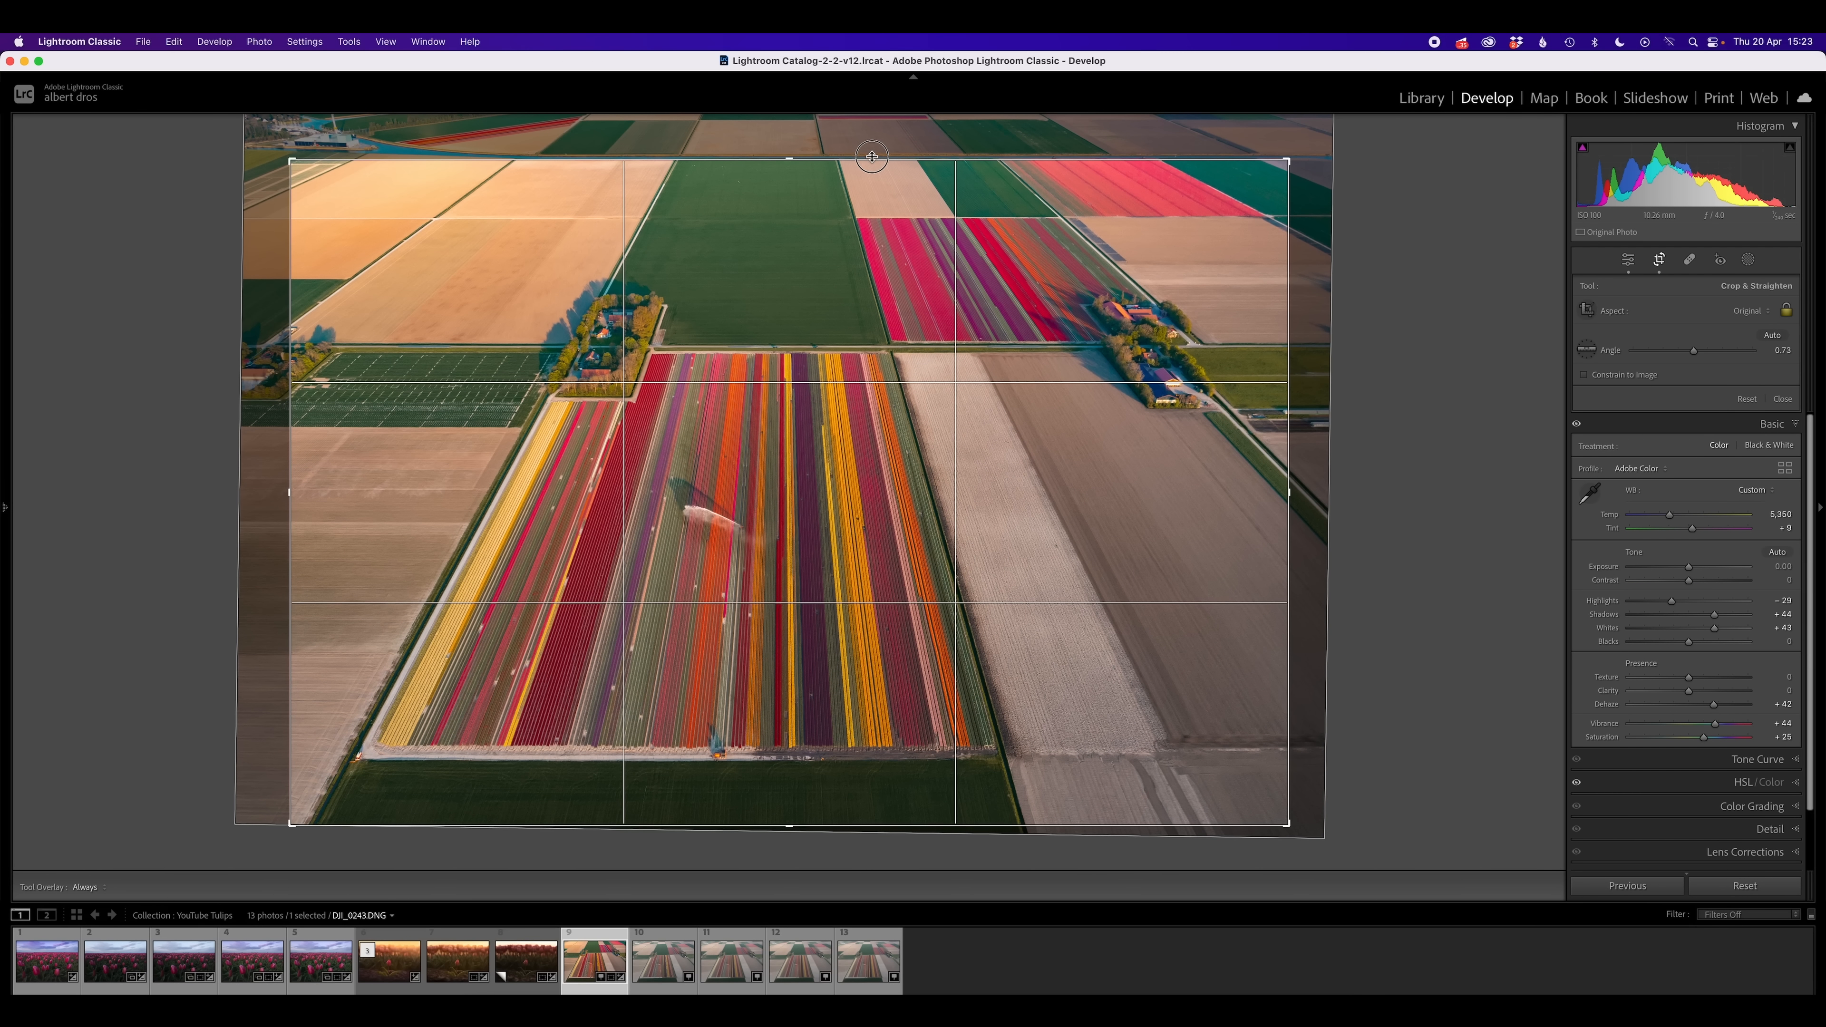
{"action": "key", "text": "Return"}
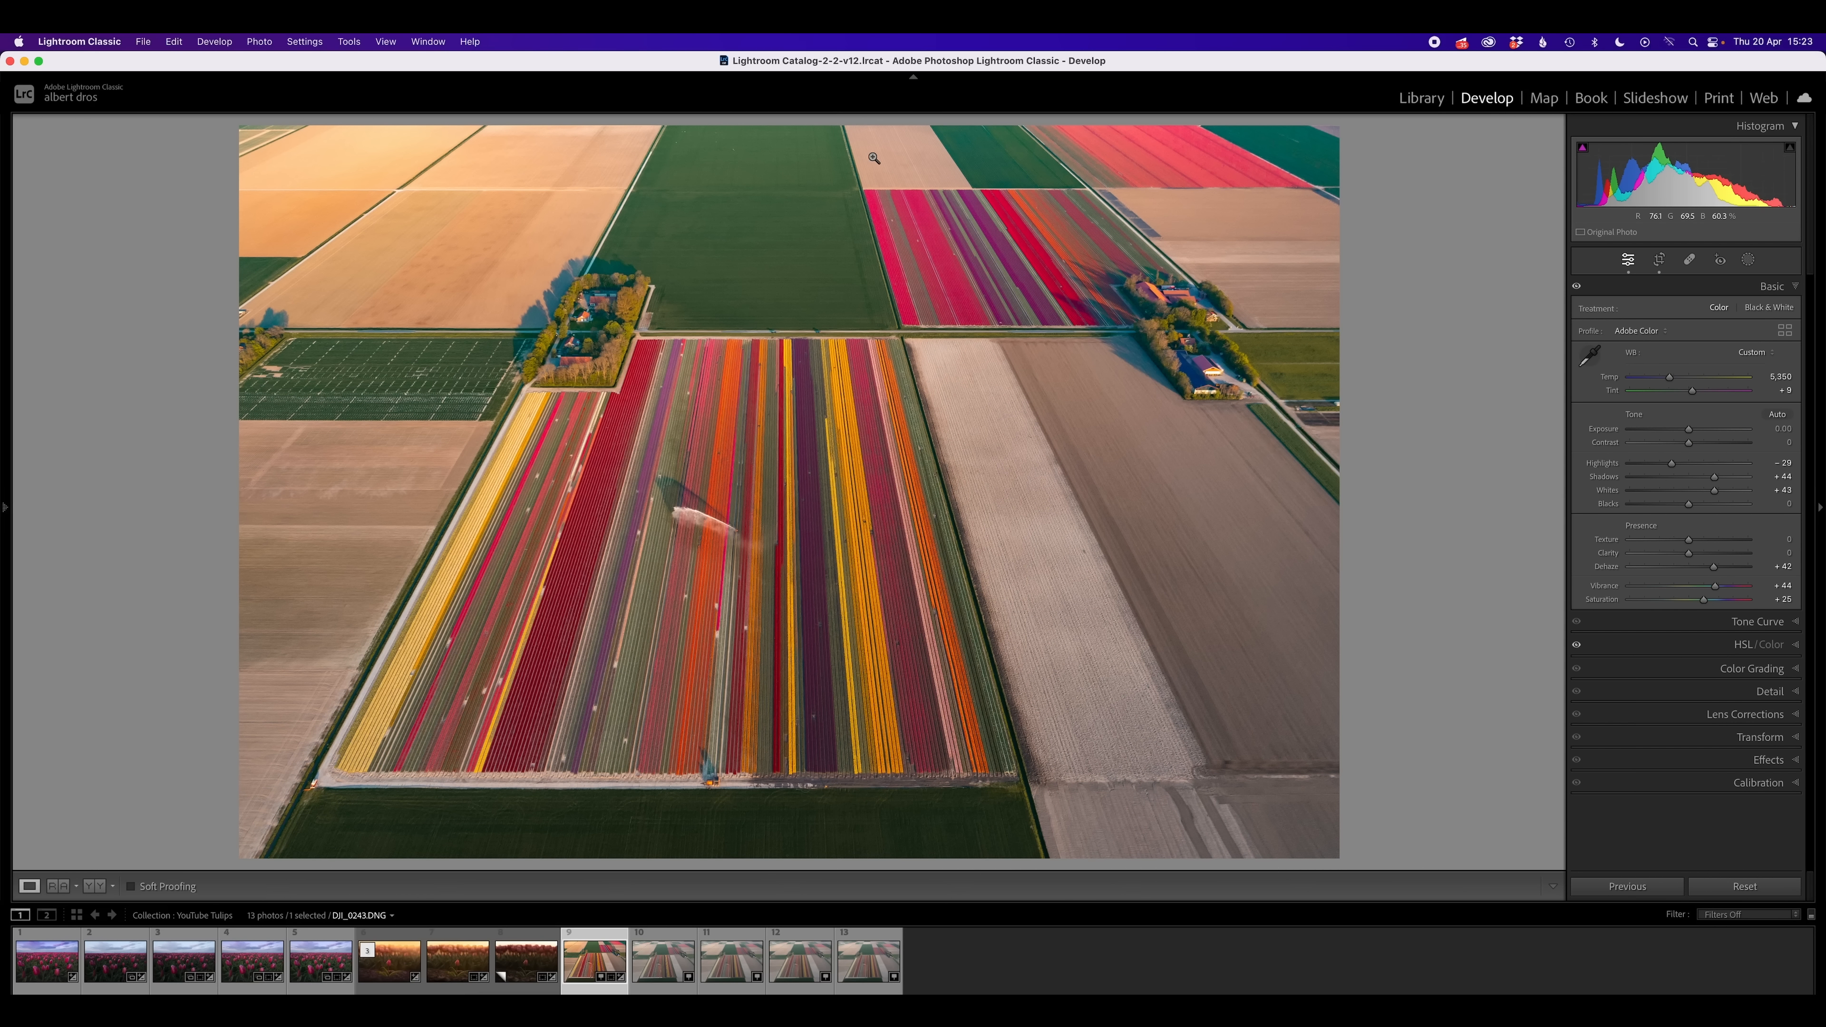
Compare with the unedited photo, and set Contrast to +8, Highlights to −53 and the blue saturation to −62
{"action": "key", "text": "backslash"}
{"action": "key", "text": "backslash"}
{"action": "left_click_drag", "start_coordinate": [1688, 442], "coordinate": [1694, 443]}
{"action": "left_click", "coordinate": [1656, 466]}
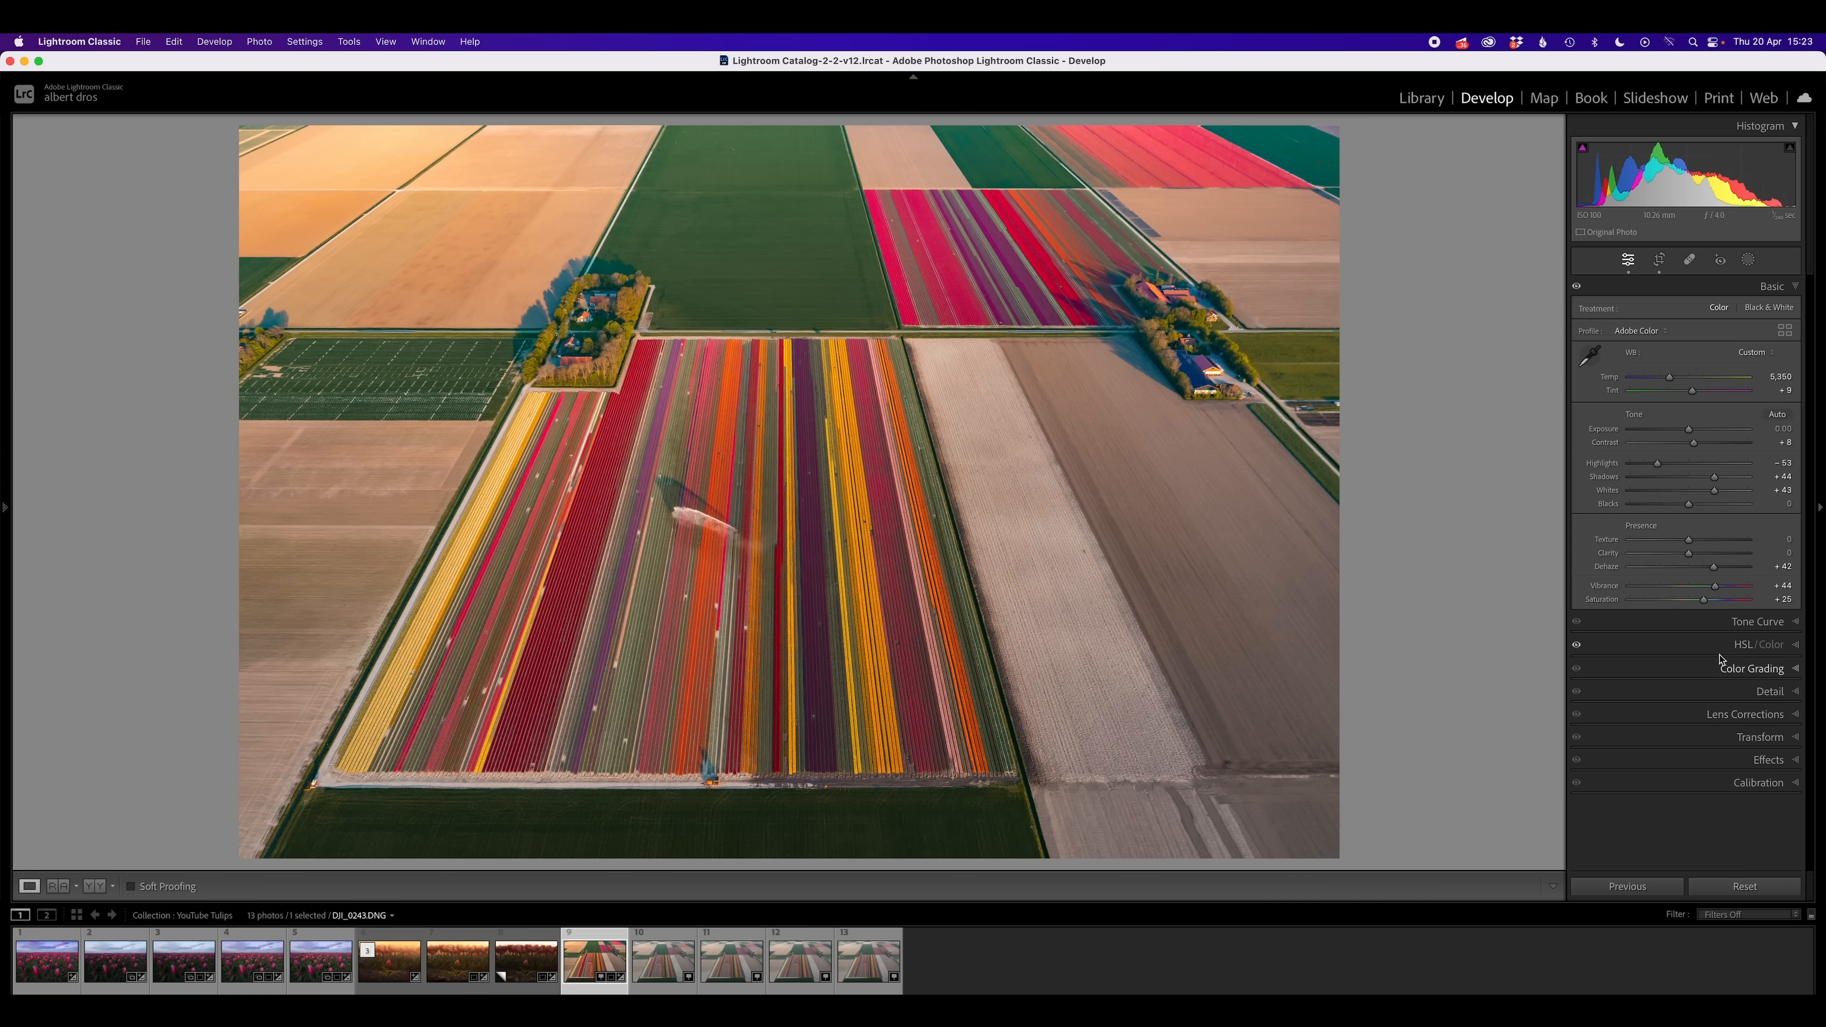
{"action": "left_click", "coordinate": [1746, 644]}
{"action": "left_click_drag", "start_coordinate": [1666, 462], "coordinate": [1654, 461]}
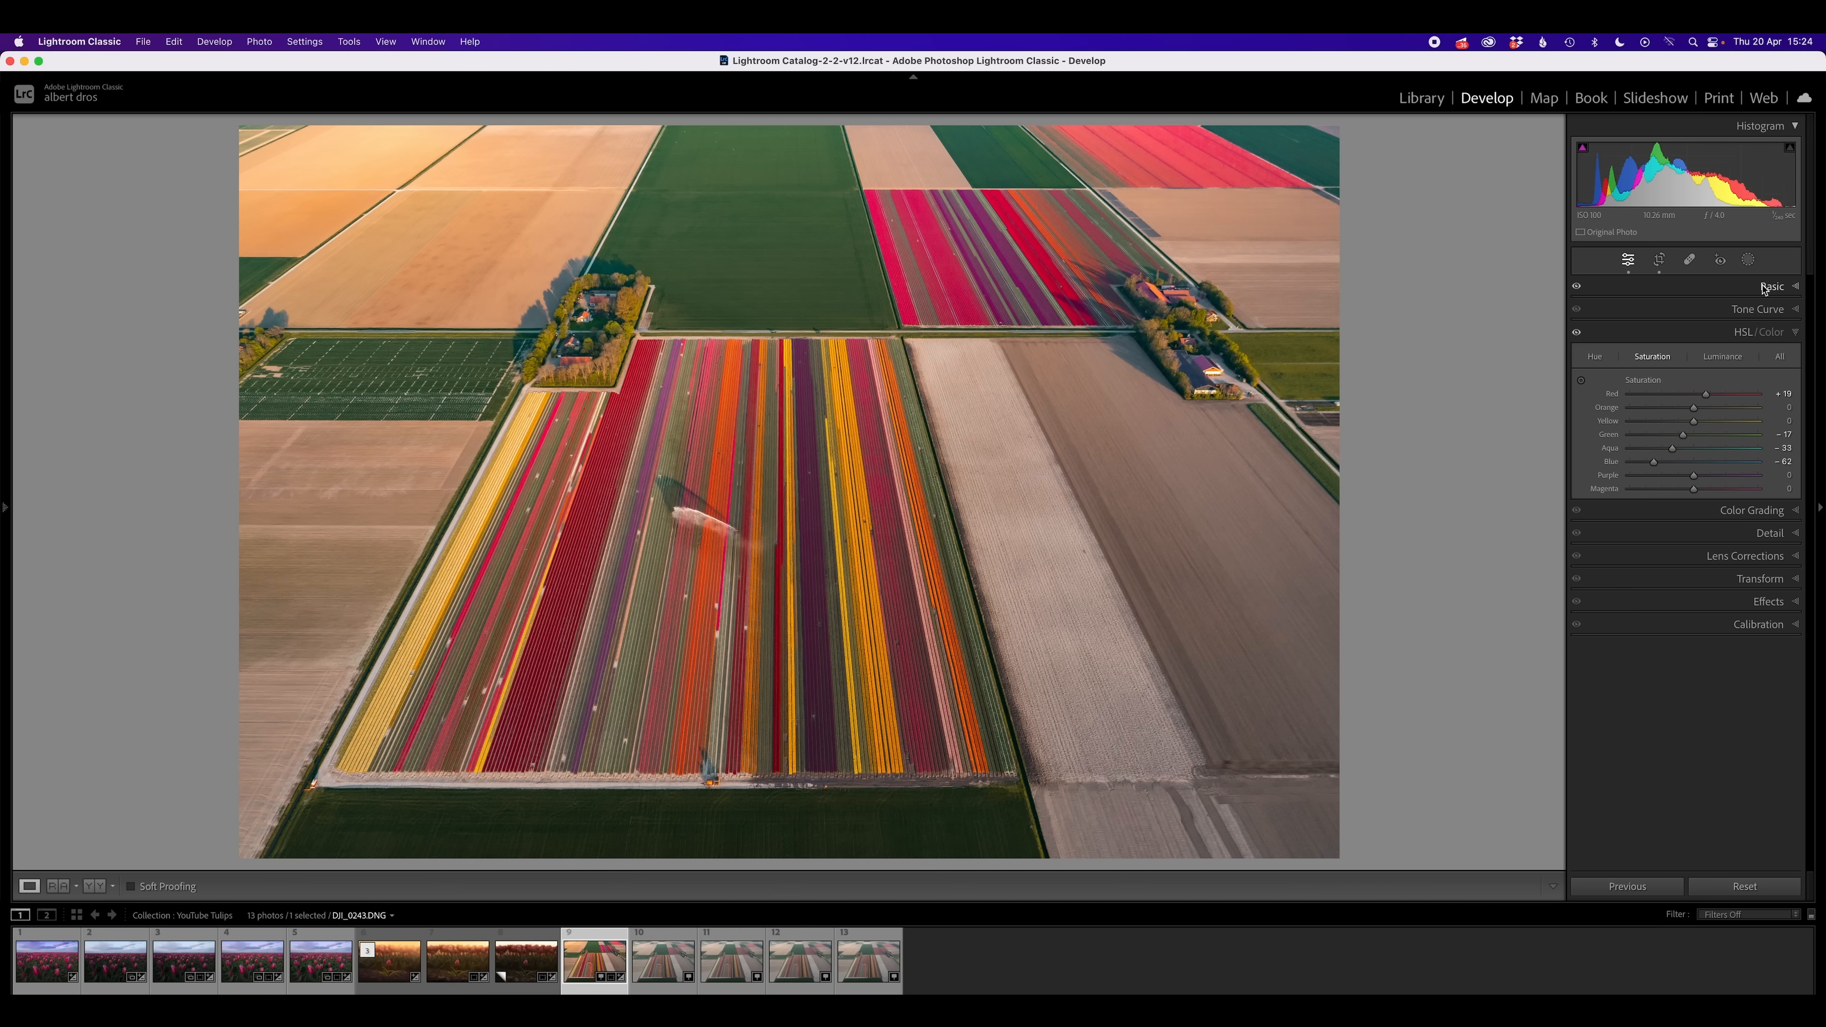
Examine the green field, the road and the neighbouring tulip rows up close
{"action": "left_click", "coordinate": [754, 285]}
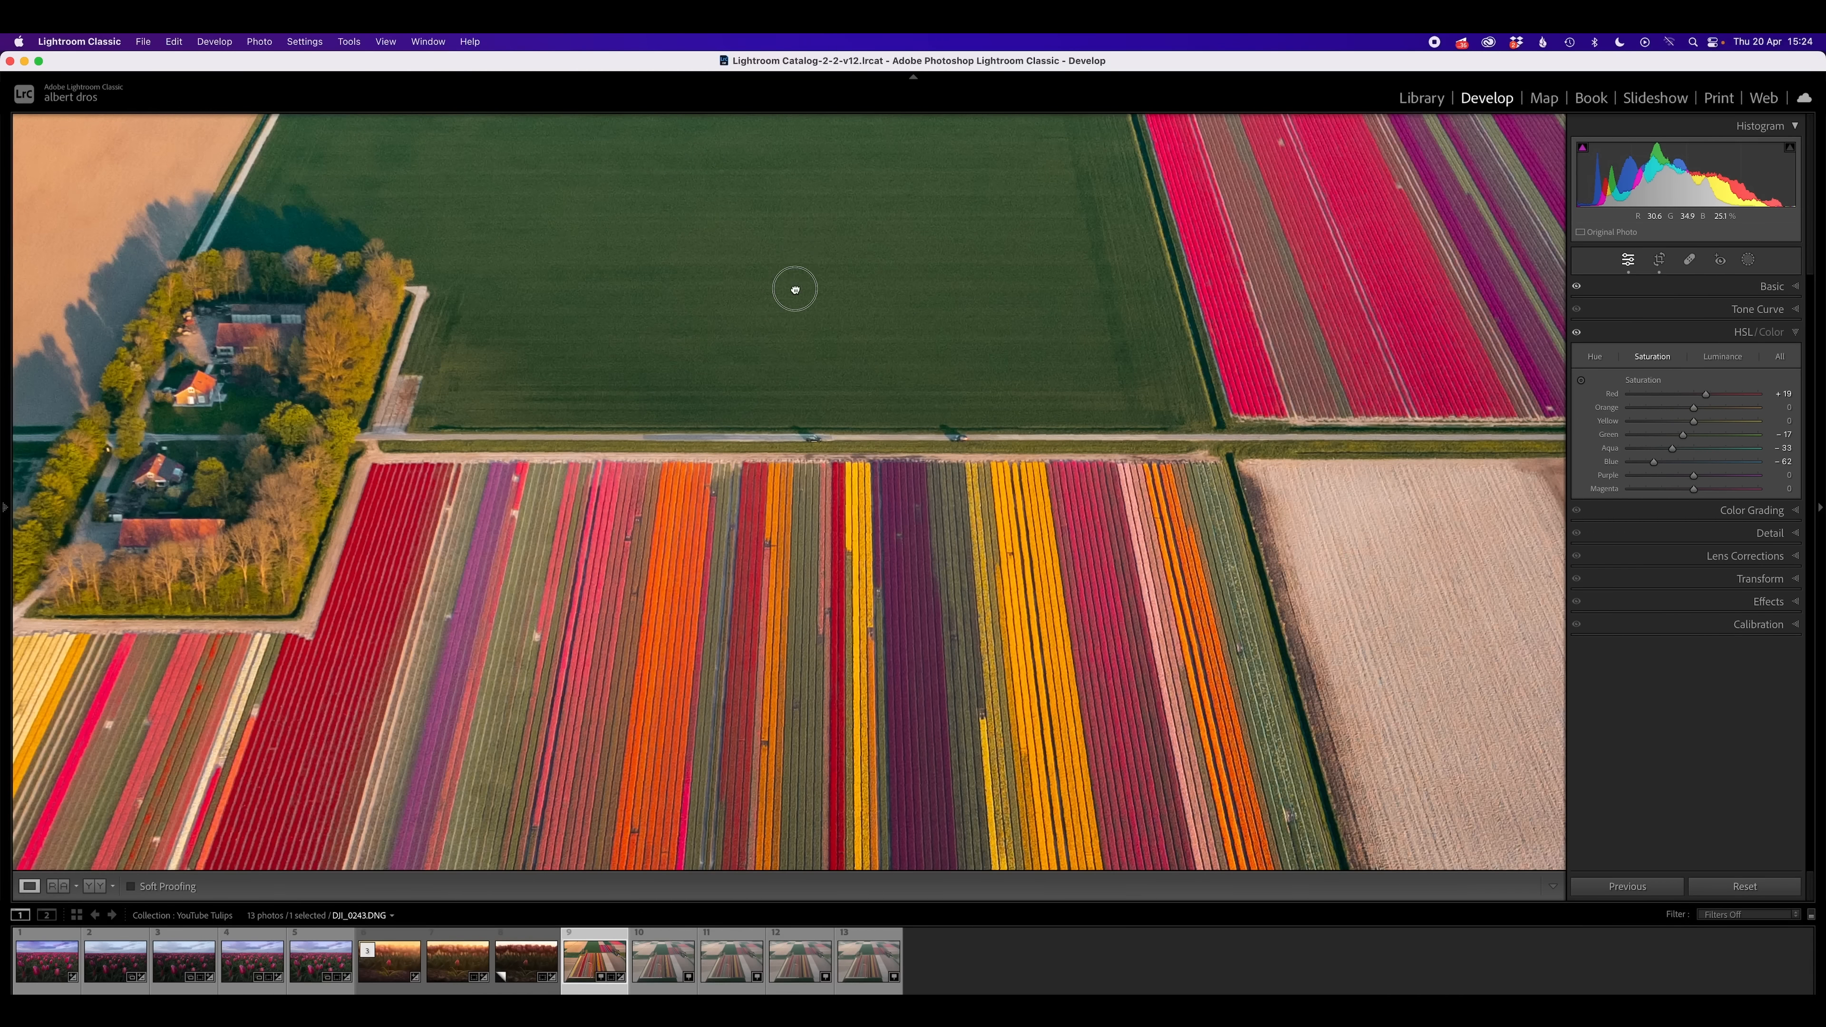
{"action": "left_click_drag", "start_coordinate": [795, 273], "coordinate": [787, 424]}
{"action": "left_click_drag", "start_coordinate": [669, 421], "coordinate": [695, 515]}
{"action": "key", "text": "super+equal"}
{"action": "left_click_drag", "start_coordinate": [693, 449], "coordinate": [931, 288]}
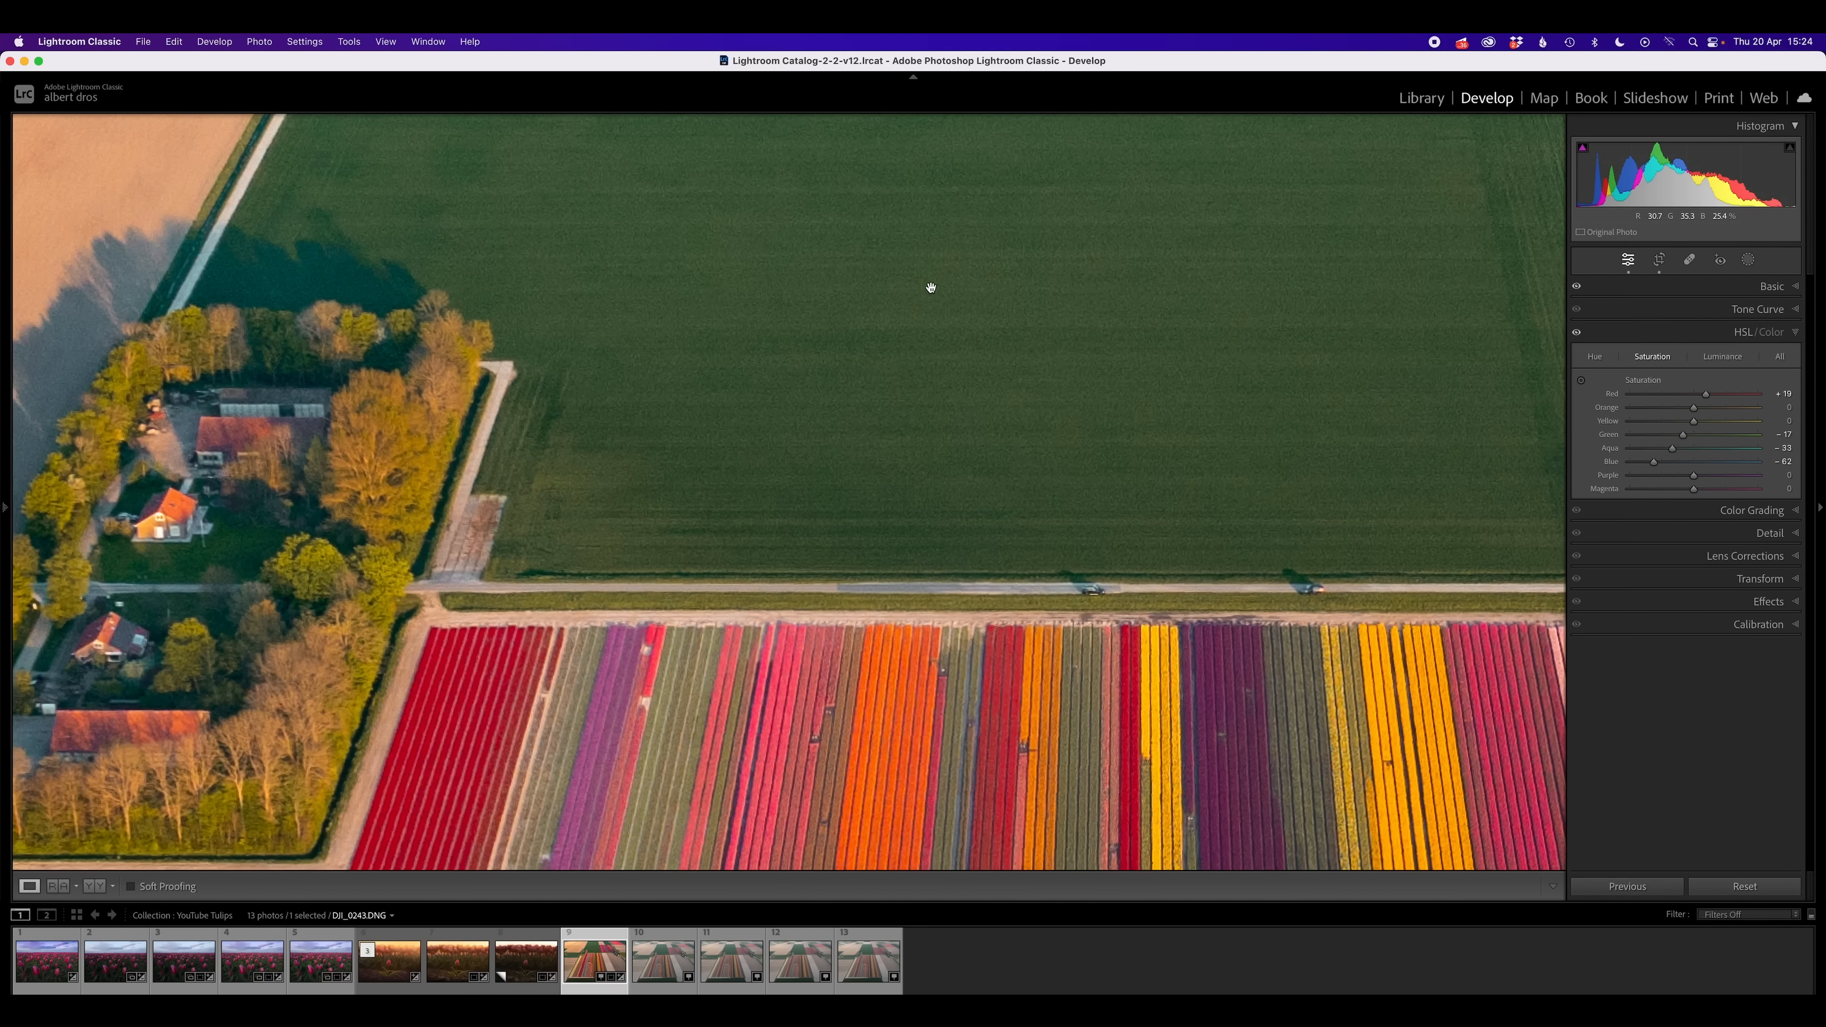
{"action": "left_click_drag", "start_coordinate": [912, 379], "coordinate": [746, 188]}
{"action": "left_click_drag", "start_coordinate": [1174, 261], "coordinate": [606, 363]}
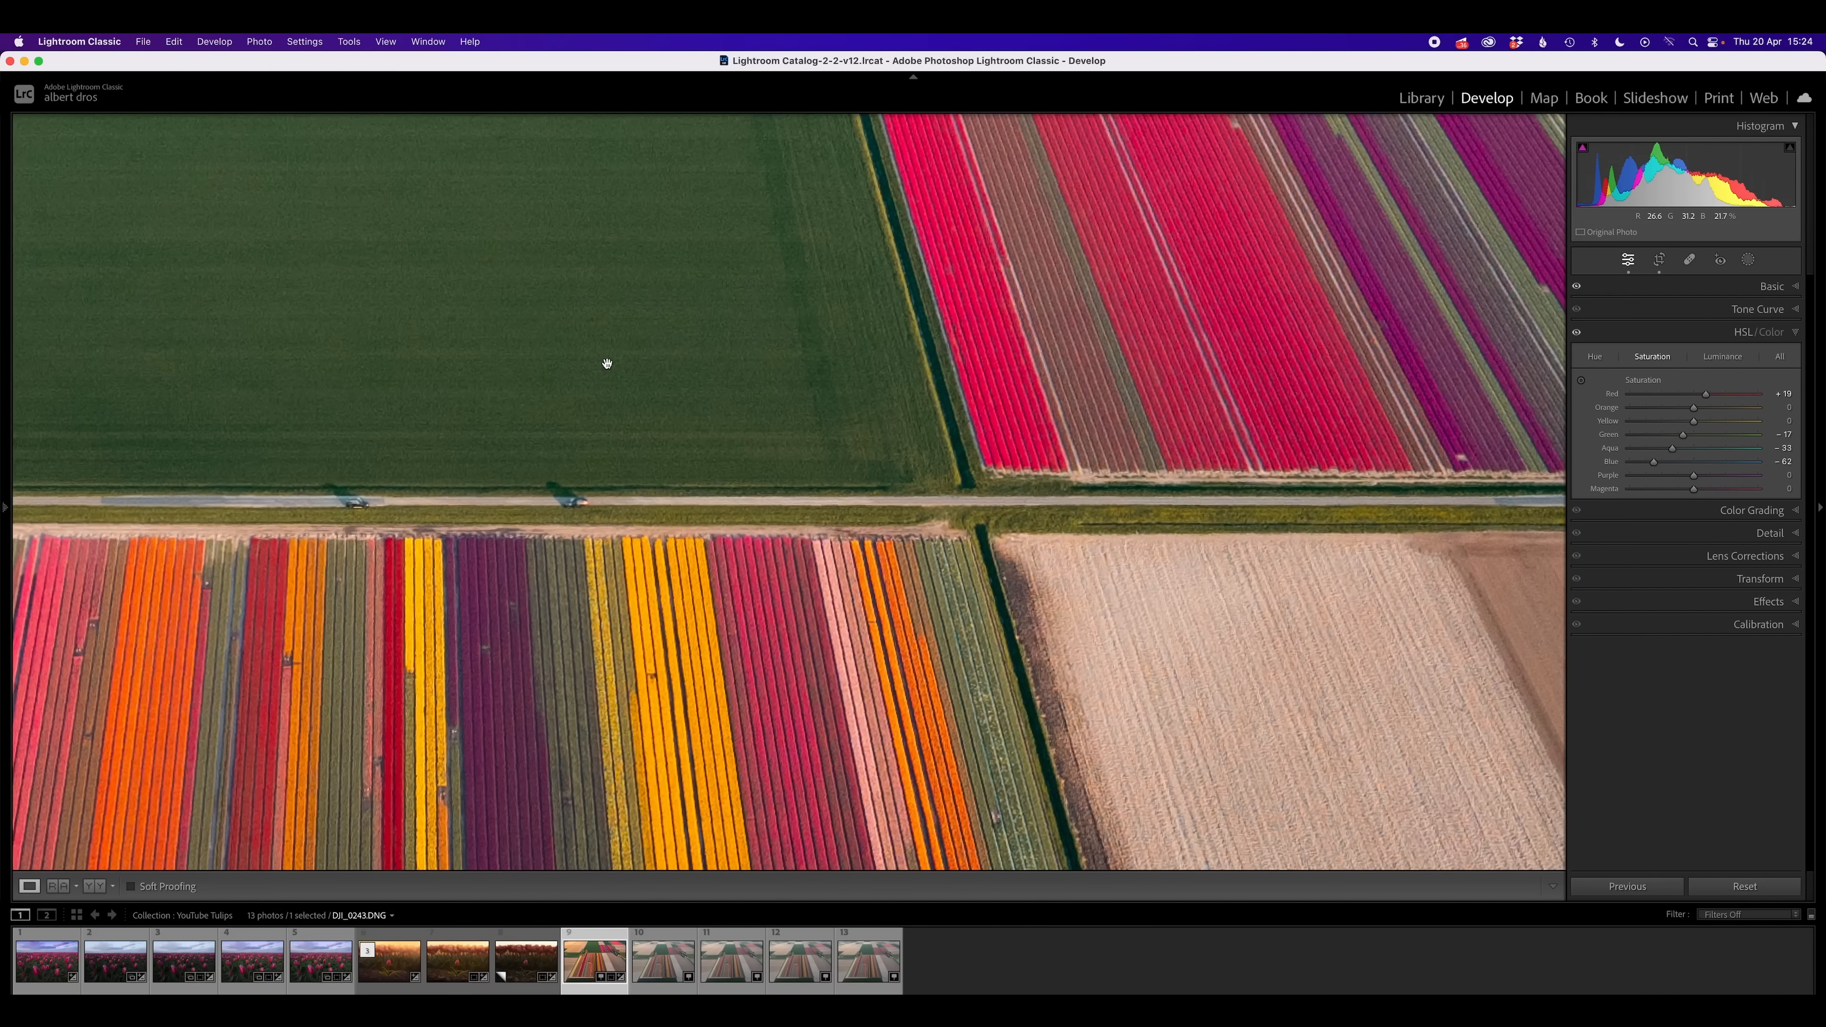
{"action": "left_click", "coordinate": [617, 386]}
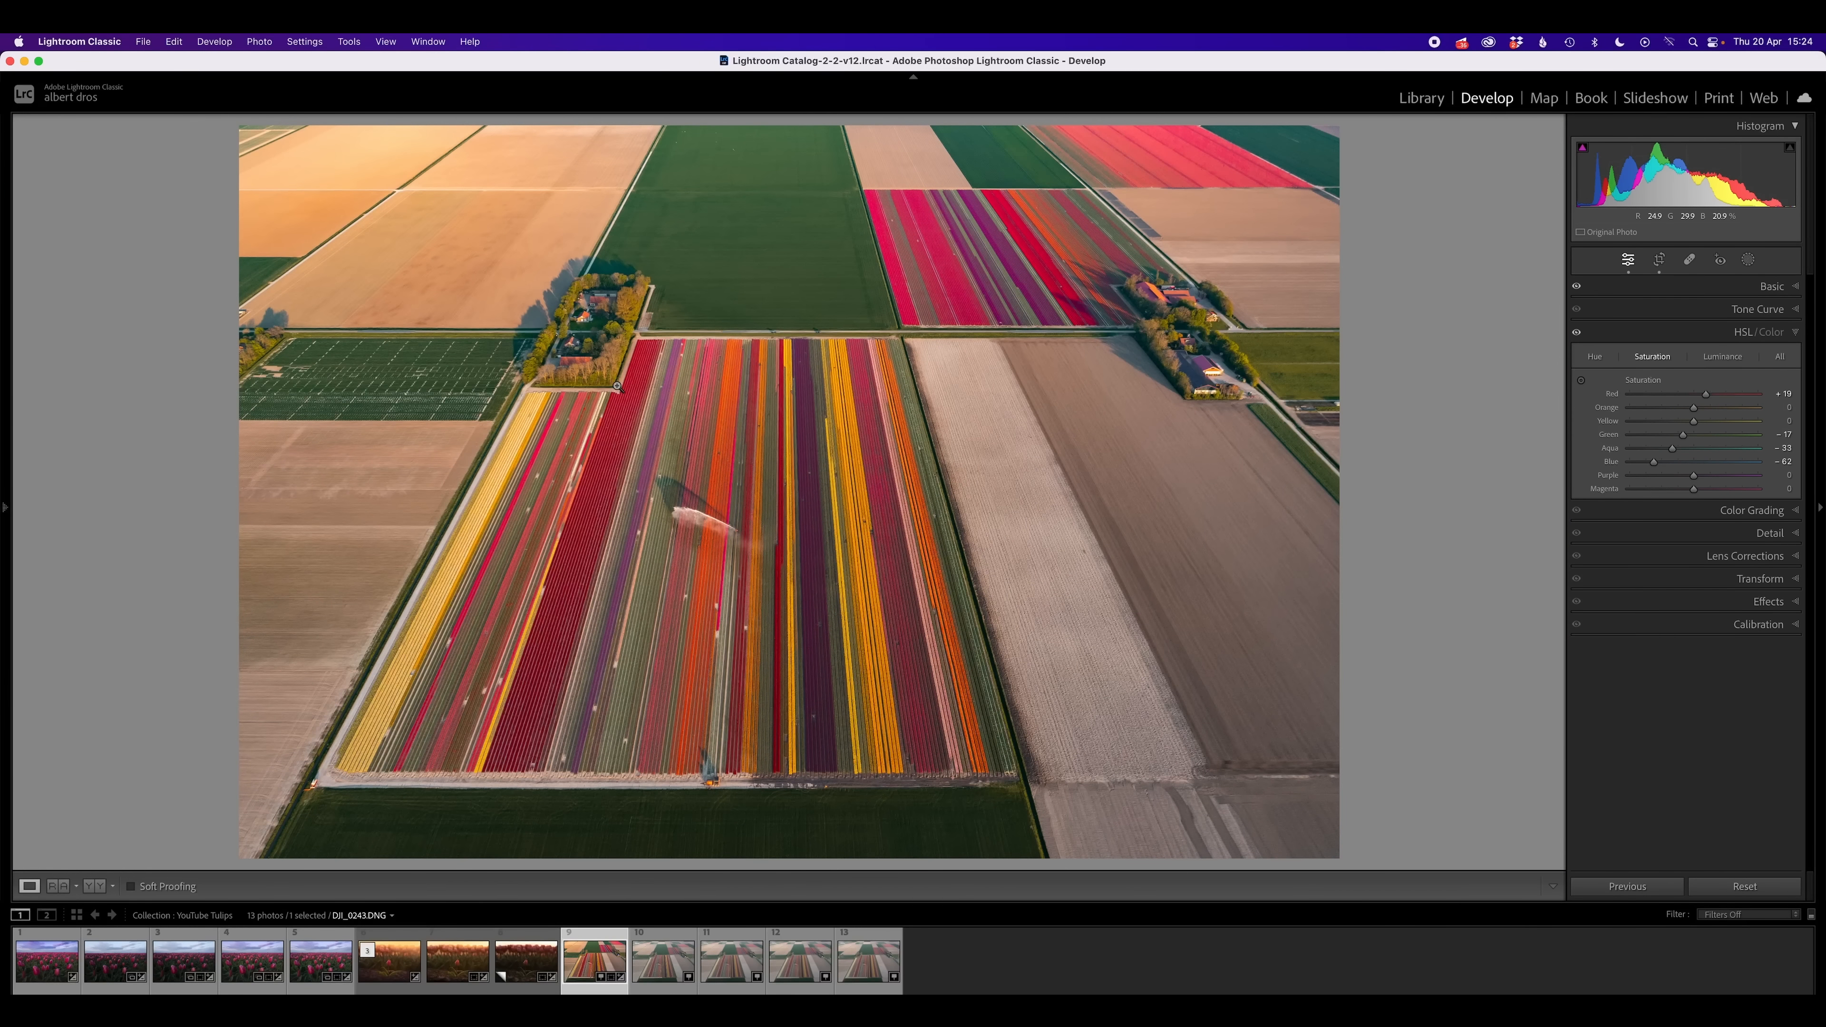
Show the photo's exposure information and examine the image quality around the farmhouse, tulip rows and green field up close
{"action": "key", "text": "i"}
{"action": "key", "text": "i"}
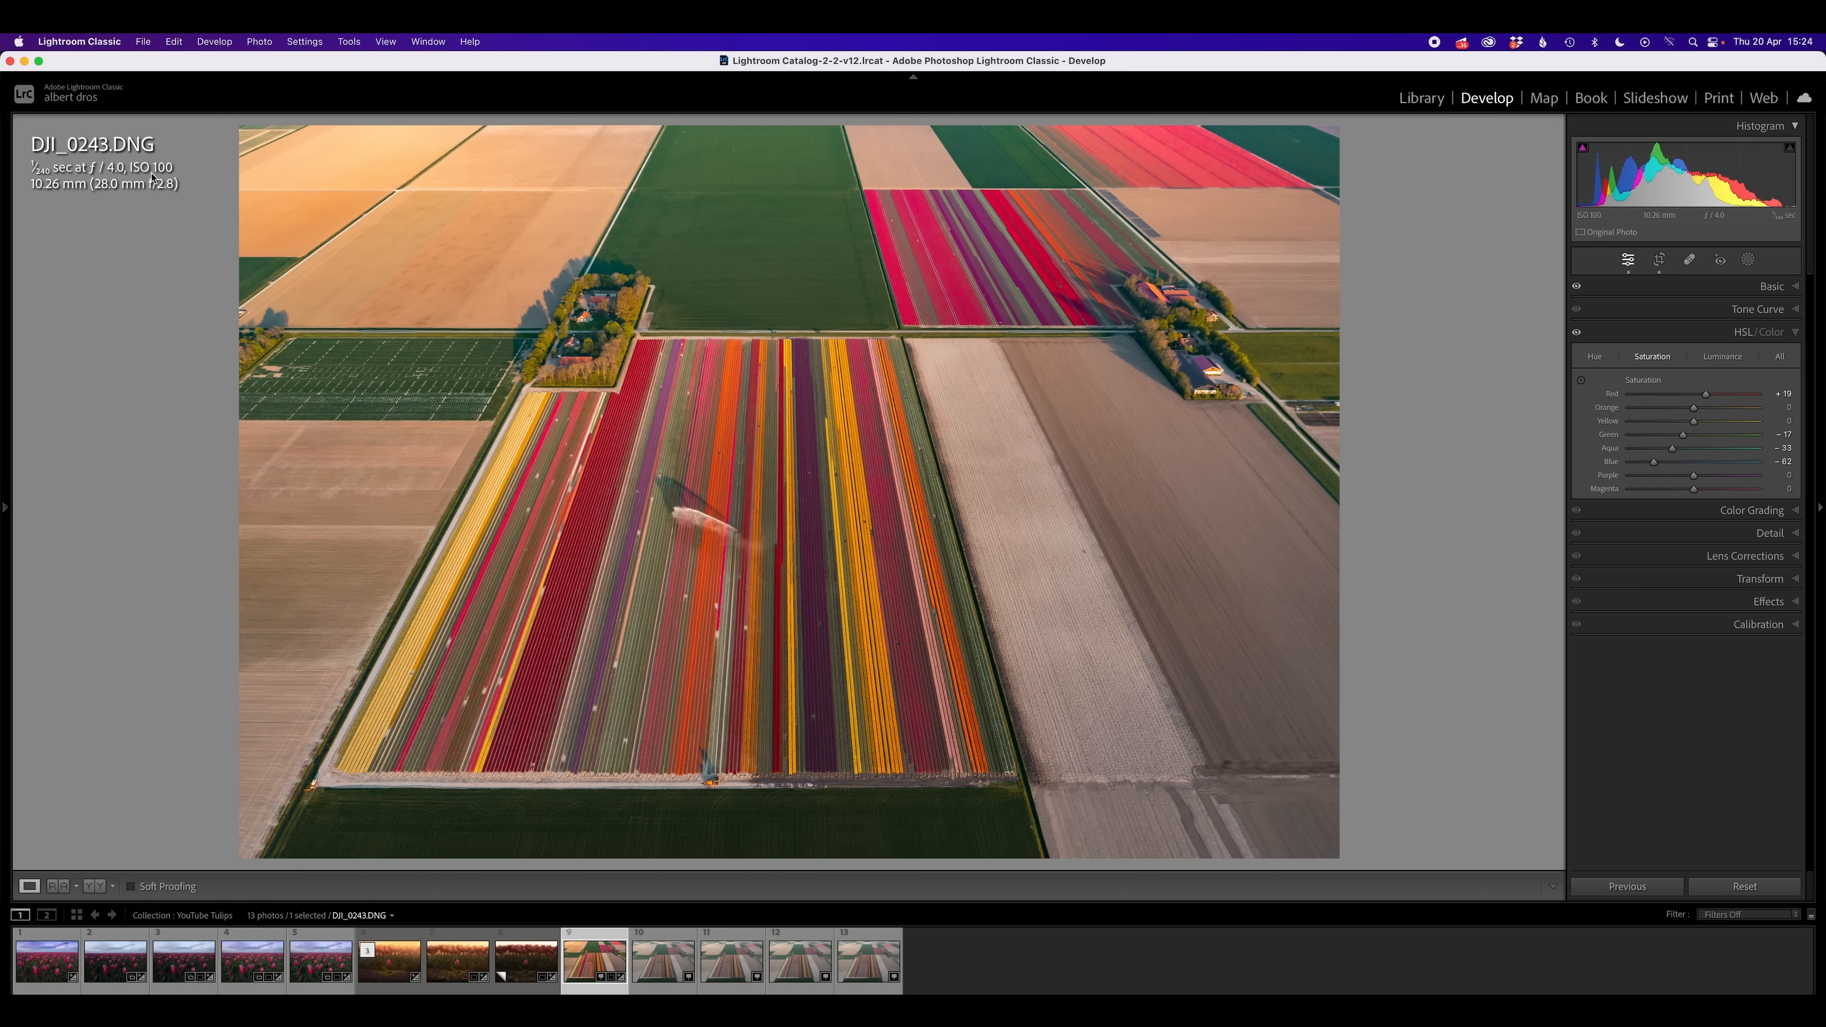
{"action": "left_click", "coordinate": [743, 220]}
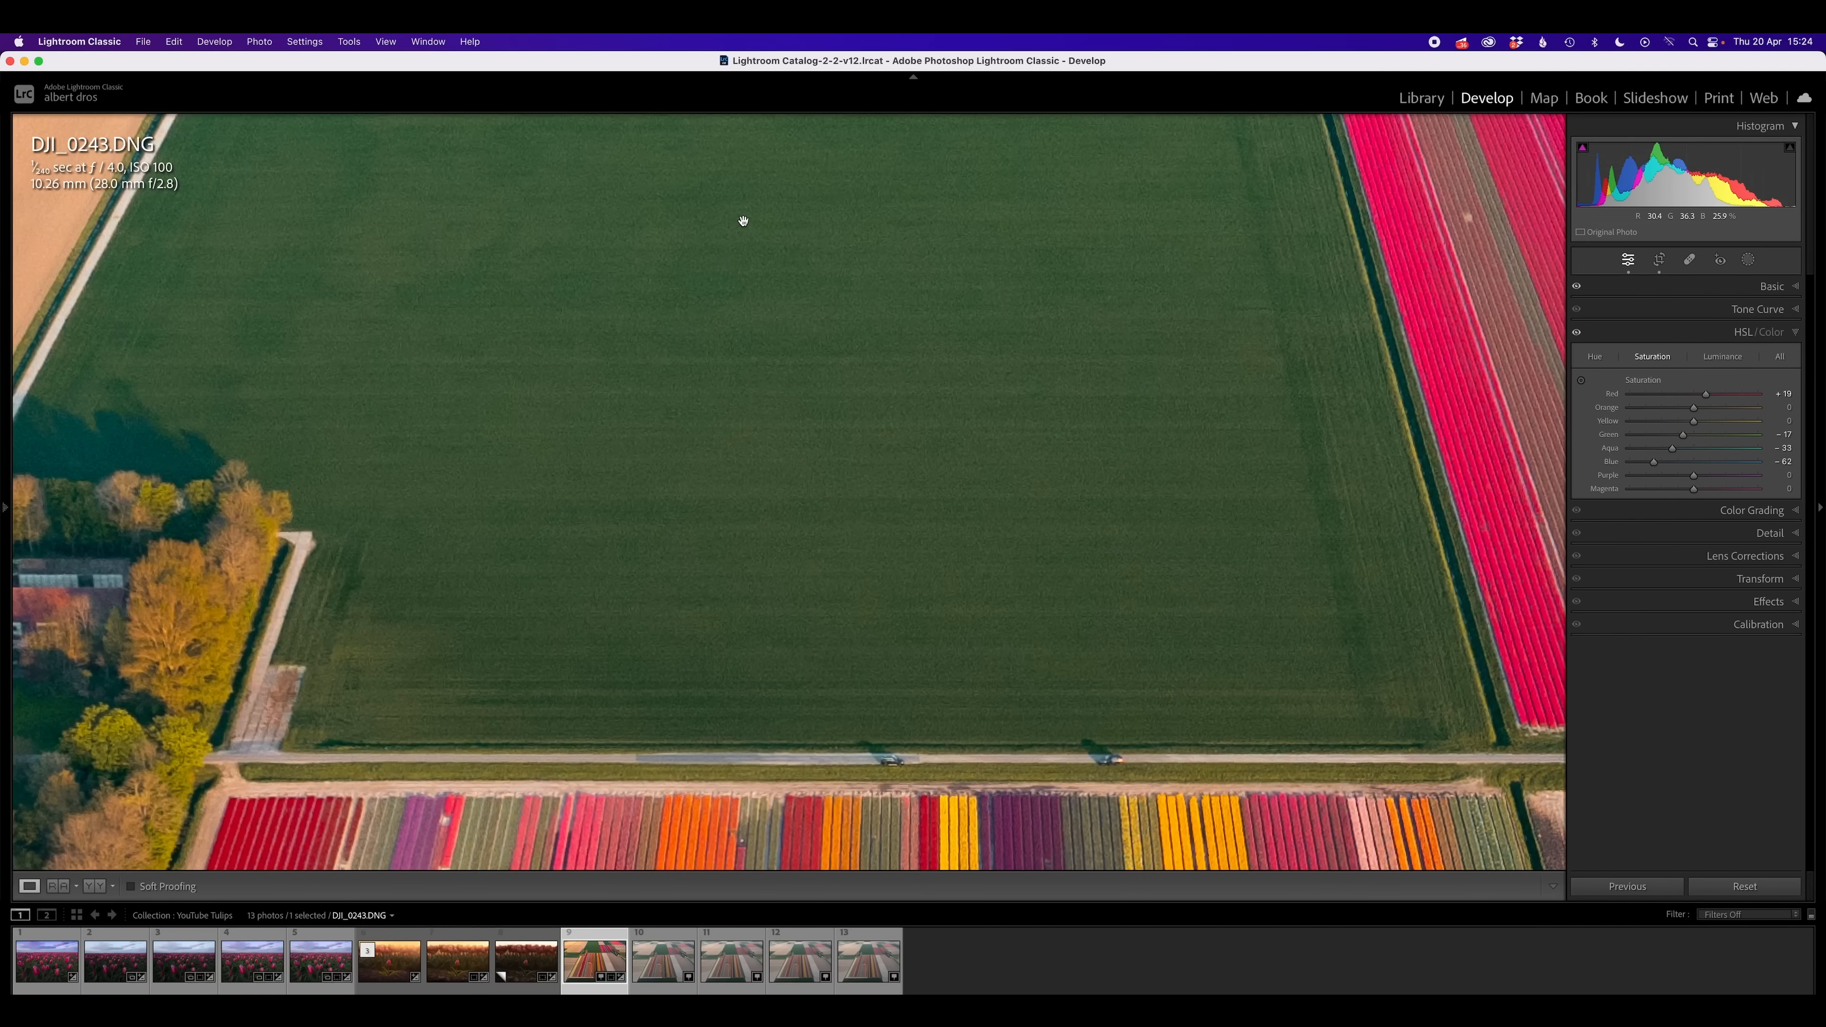
{"action": "left_click_drag", "start_coordinate": [711, 378], "coordinate": [1045, 194]}
{"action": "left_click_drag", "start_coordinate": [378, 487], "coordinate": [816, 188]}
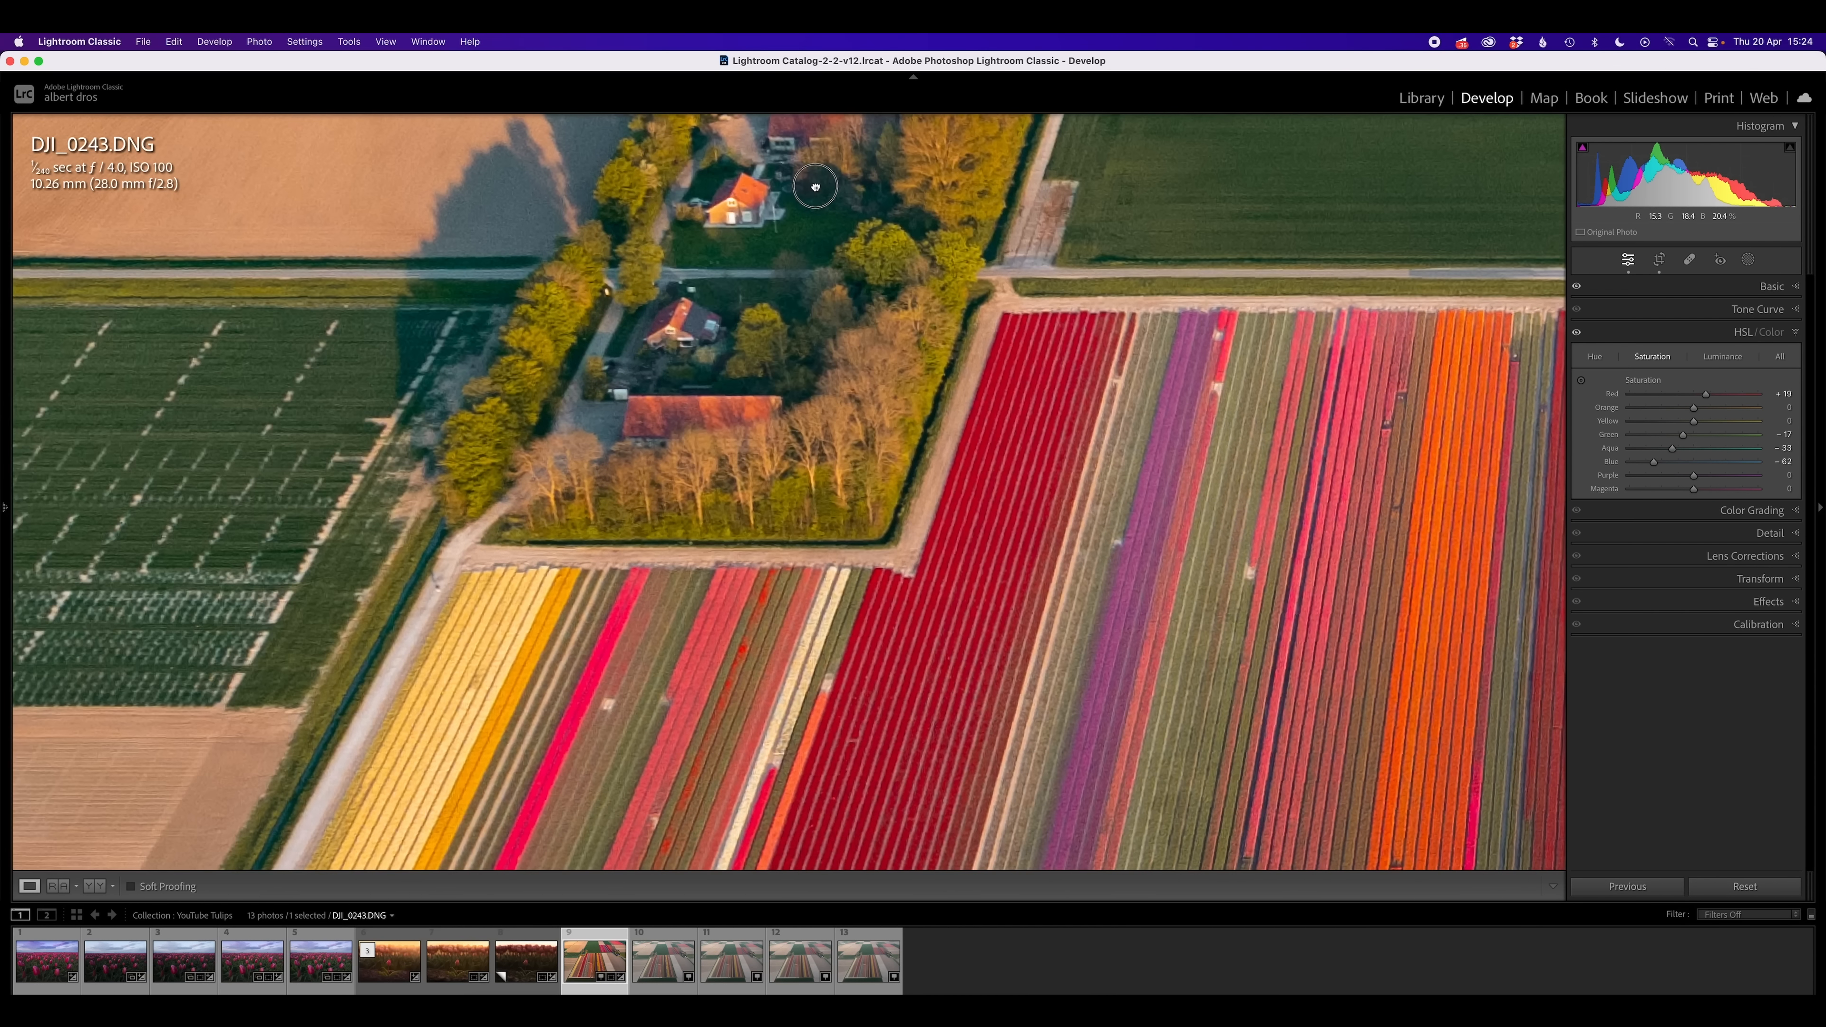
{"action": "left_click_drag", "start_coordinate": [694, 298], "coordinate": [960, 233]}
{"action": "left_click_drag", "start_coordinate": [147, 394], "coordinate": [142, 399]}
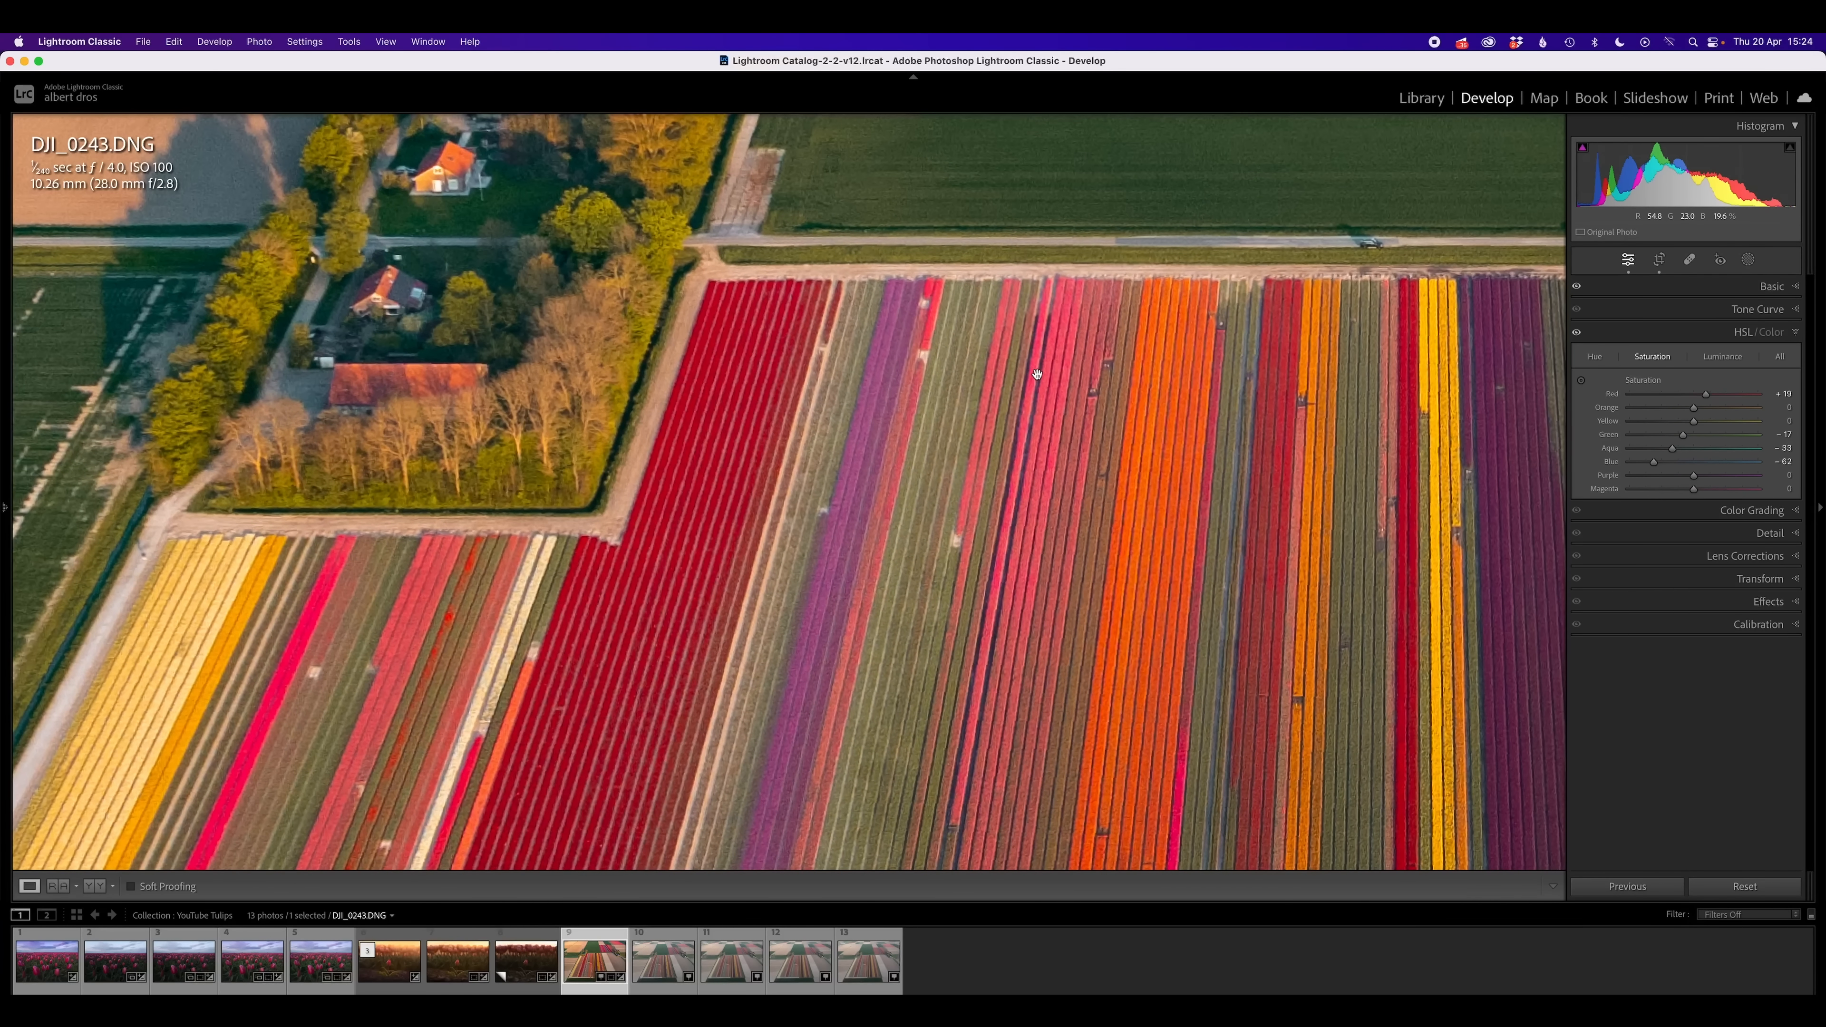
{"action": "left_click_drag", "start_coordinate": [1070, 377], "coordinate": [649, 464]}
{"action": "left_click_drag", "start_coordinate": [1199, 227], "coordinate": [922, 367]}
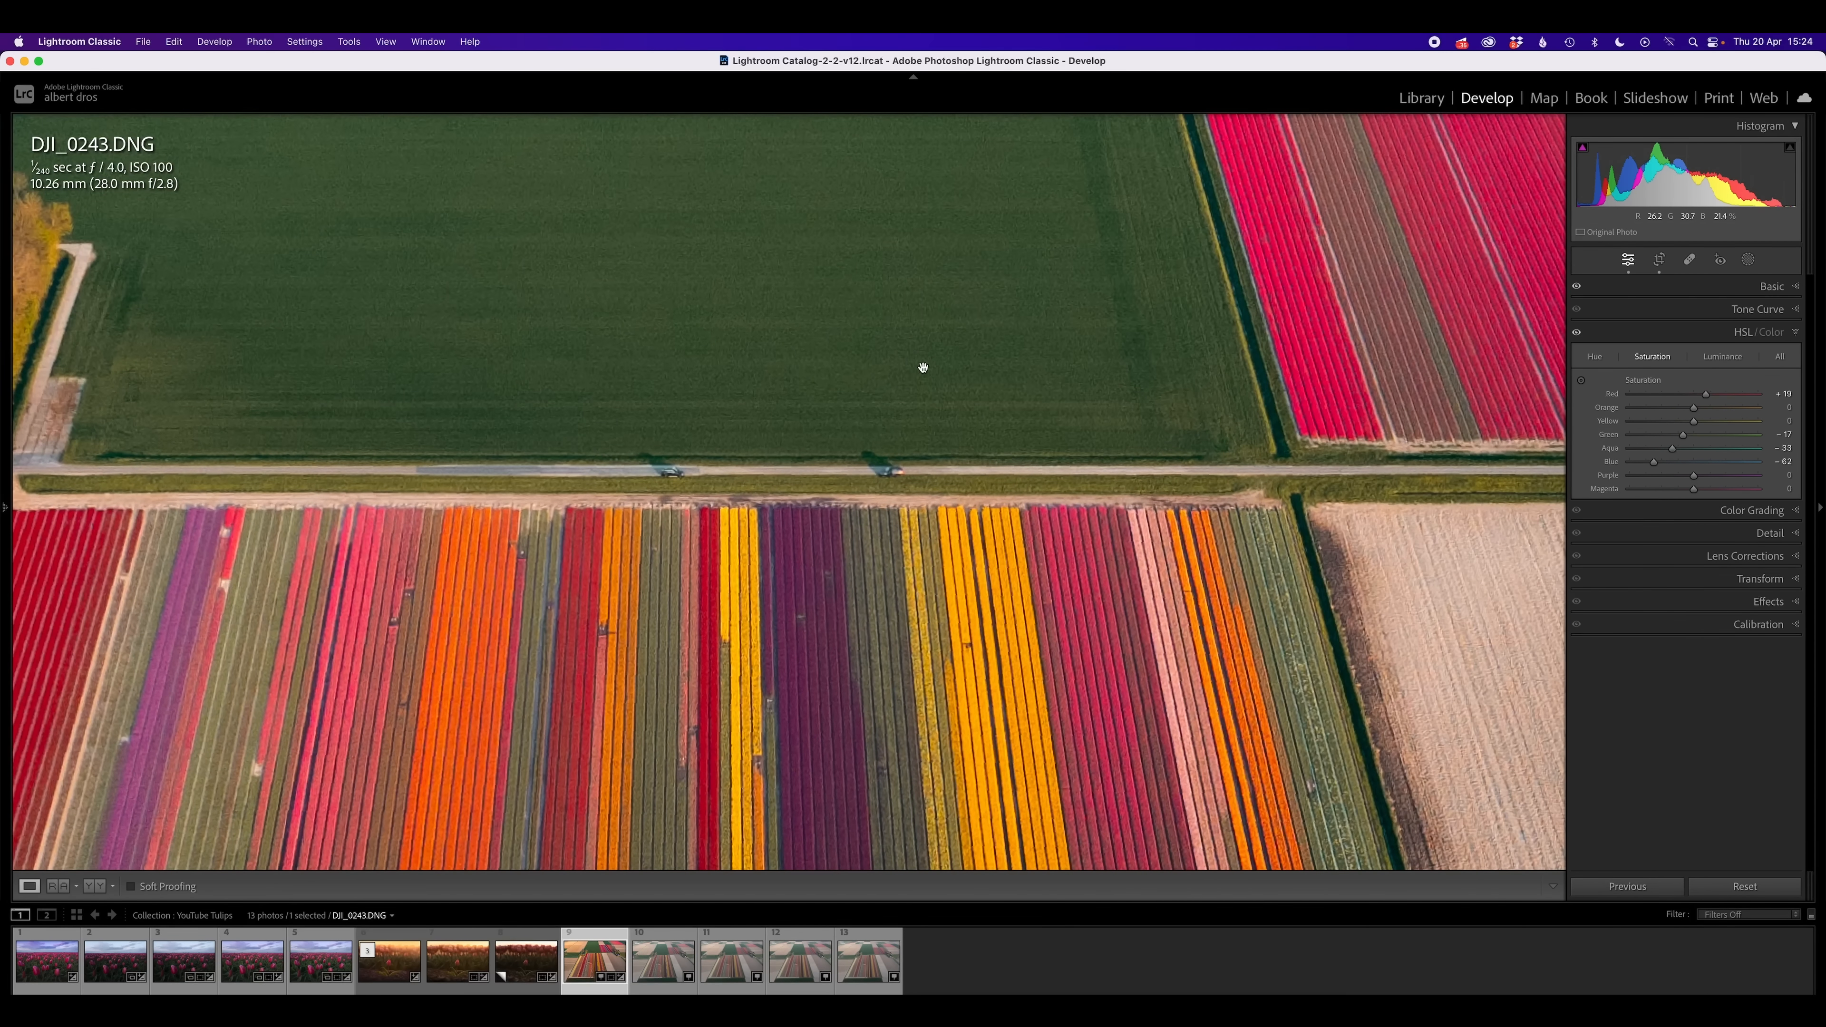
{"action": "left_click", "coordinate": [923, 368]}
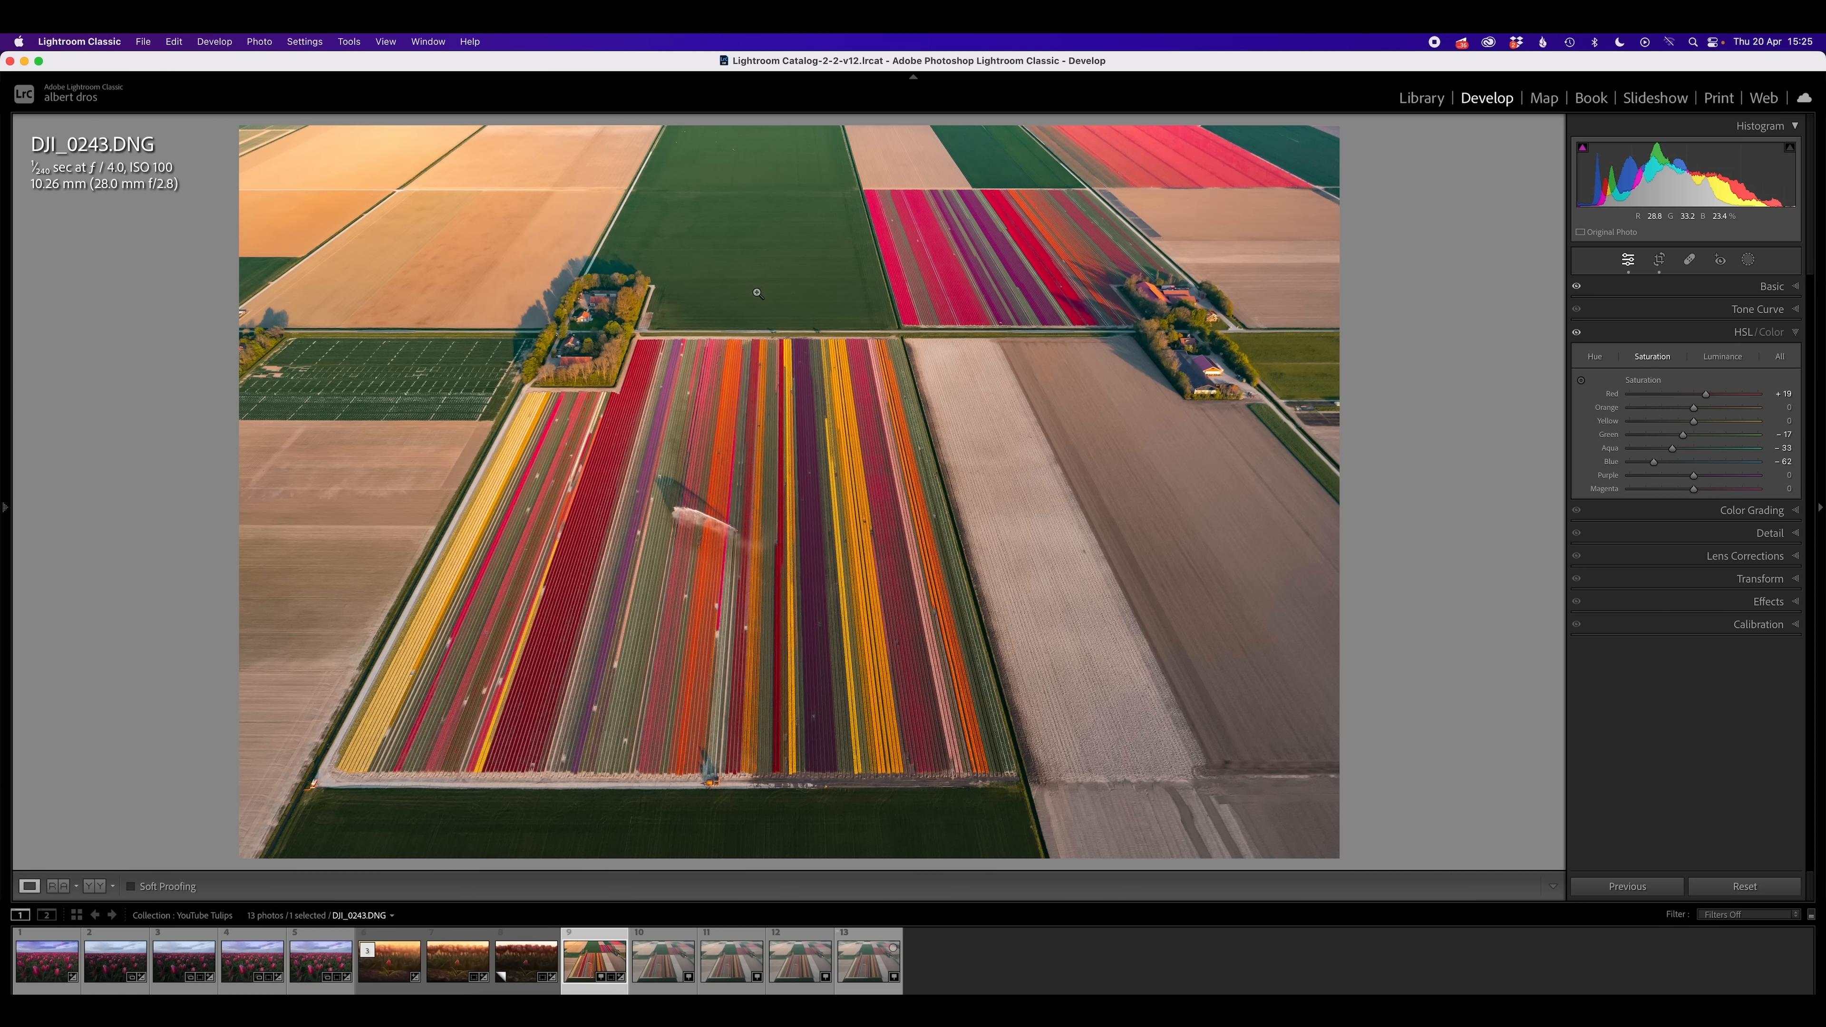
{"action": "left_click_drag", "start_coordinate": [757, 292], "coordinate": [517, 481]}
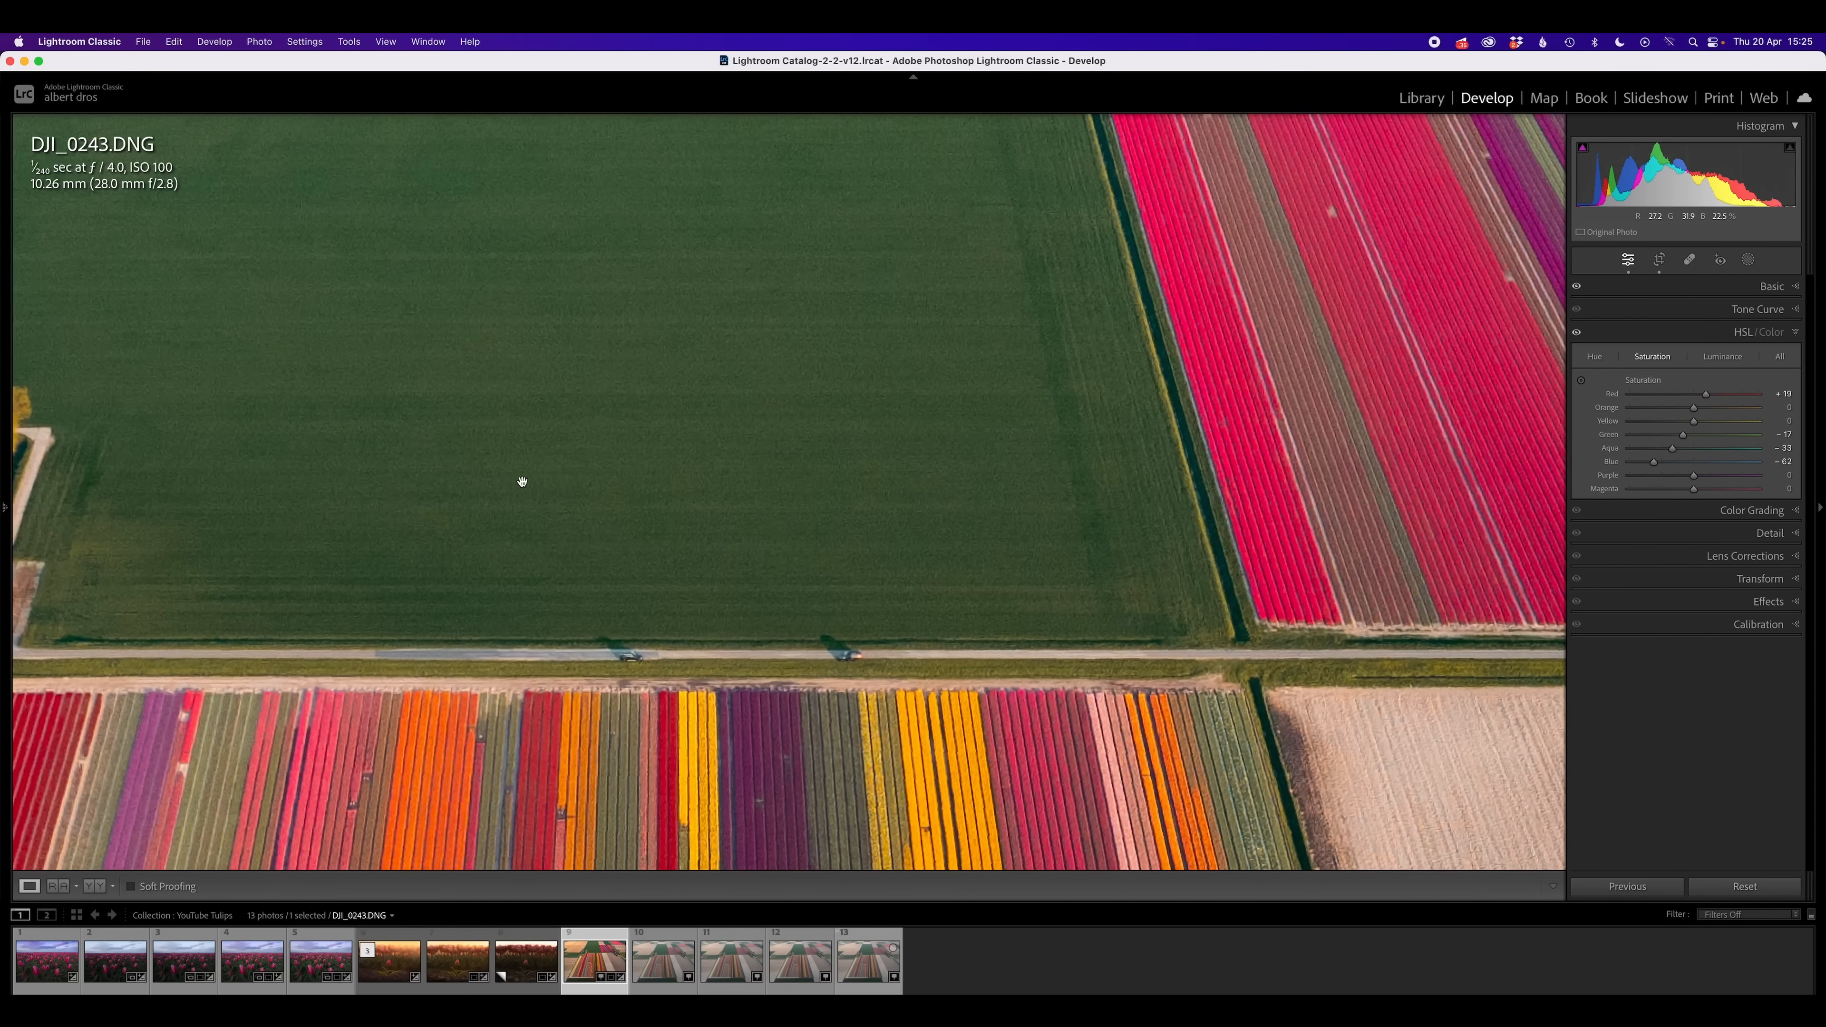
{"action": "left_click", "coordinate": [814, 462]}
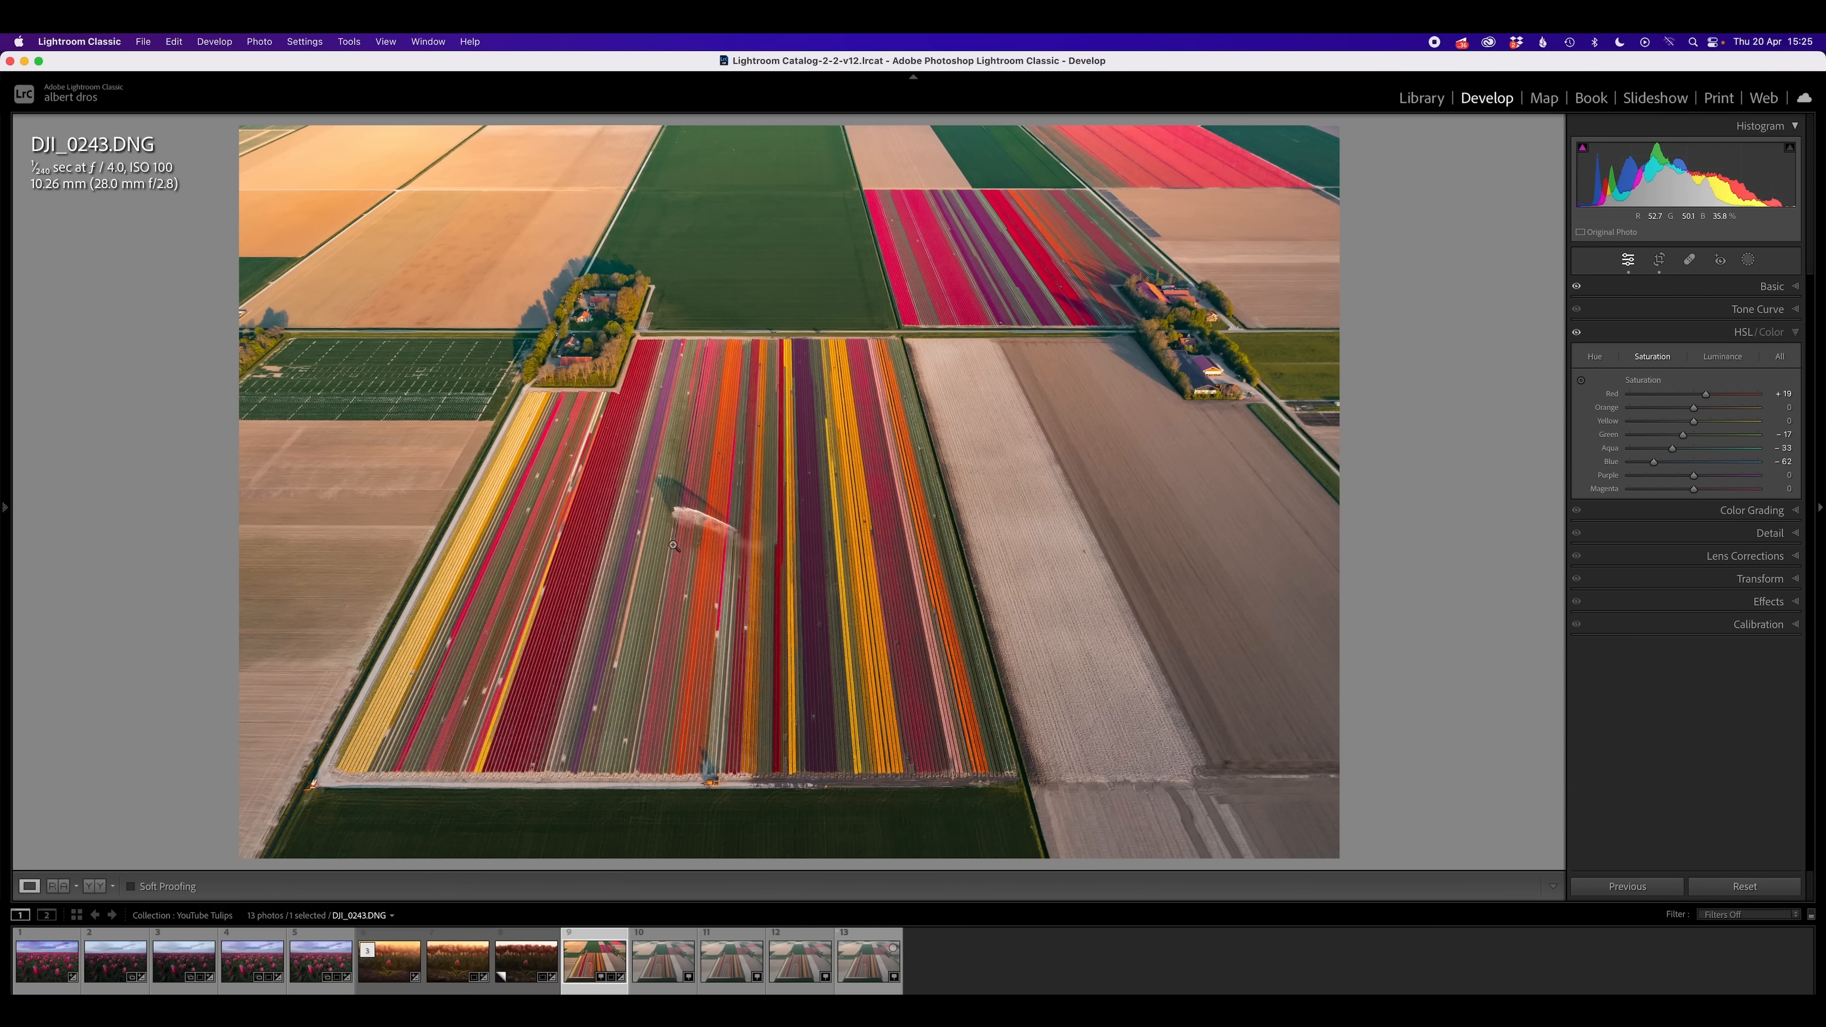
Synchronize all develop settings except masking from DJI_0243.DNG to the other four aerial photos
{"action": "left_click", "coordinate": [877, 964], "text": "shift"}
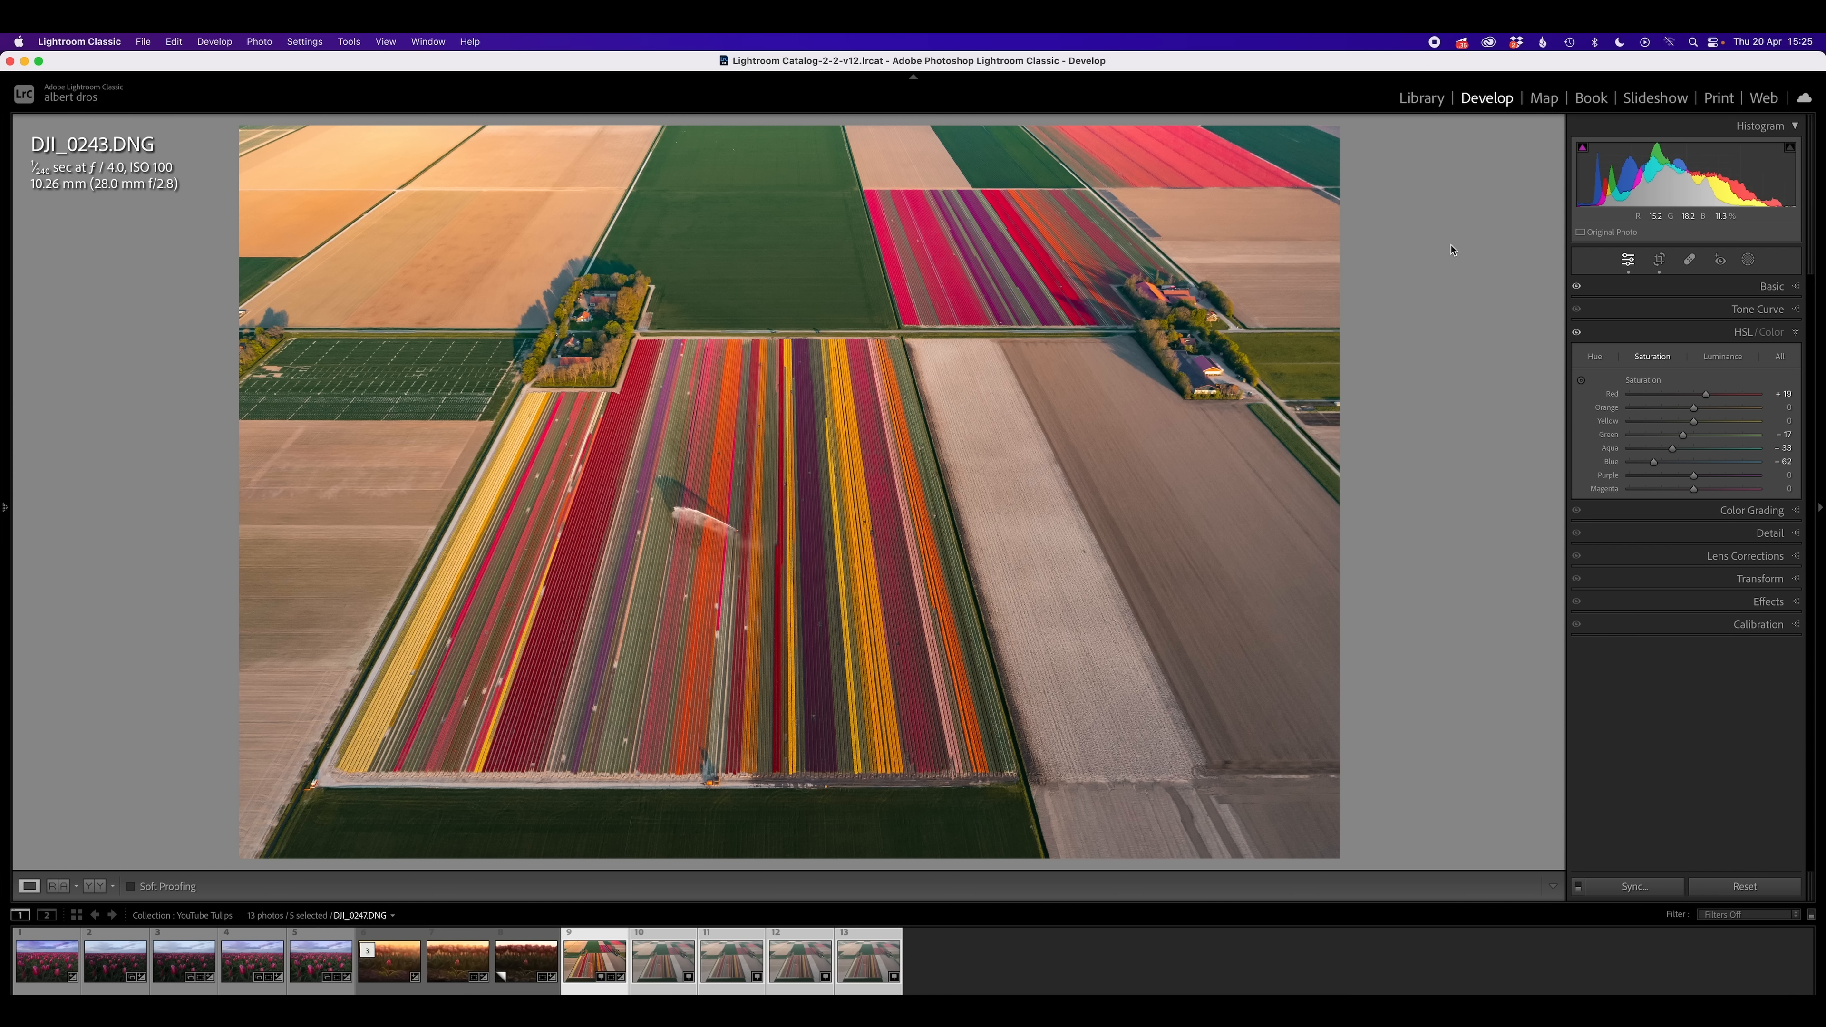
{"action": "left_click", "coordinate": [1646, 885]}
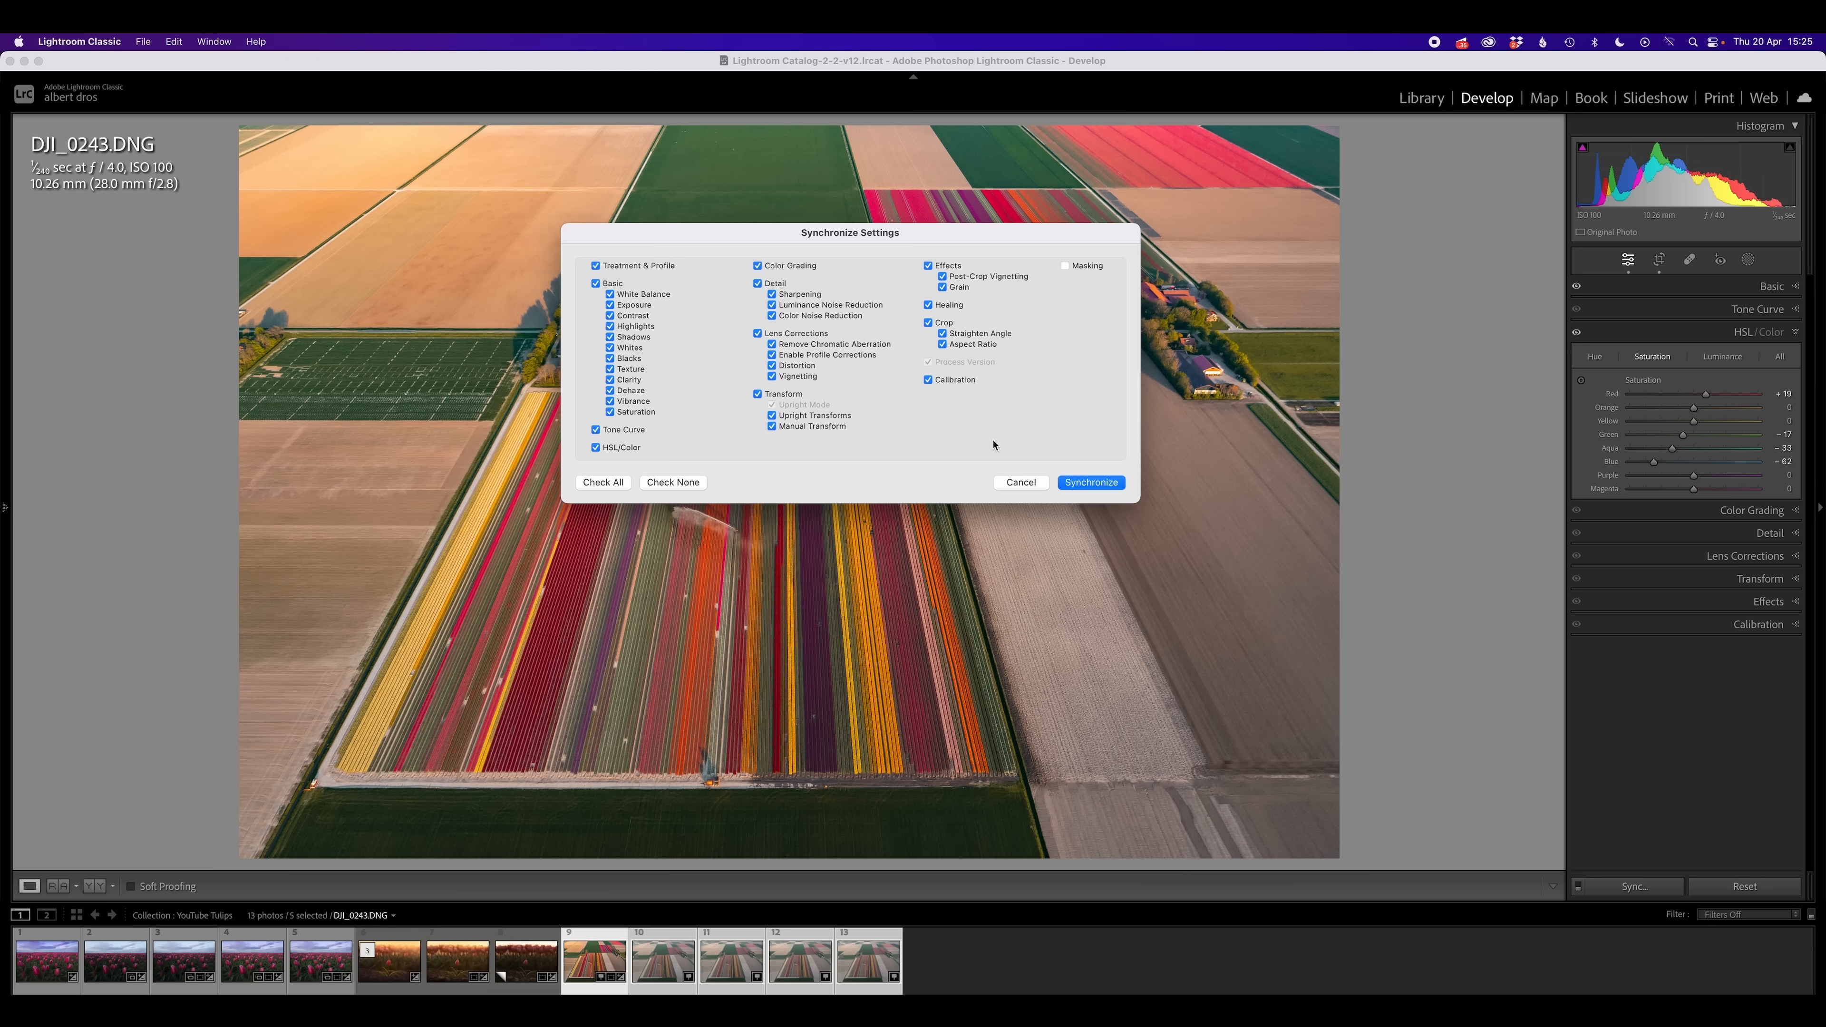
{"action": "left_click", "coordinate": [1089, 483]}
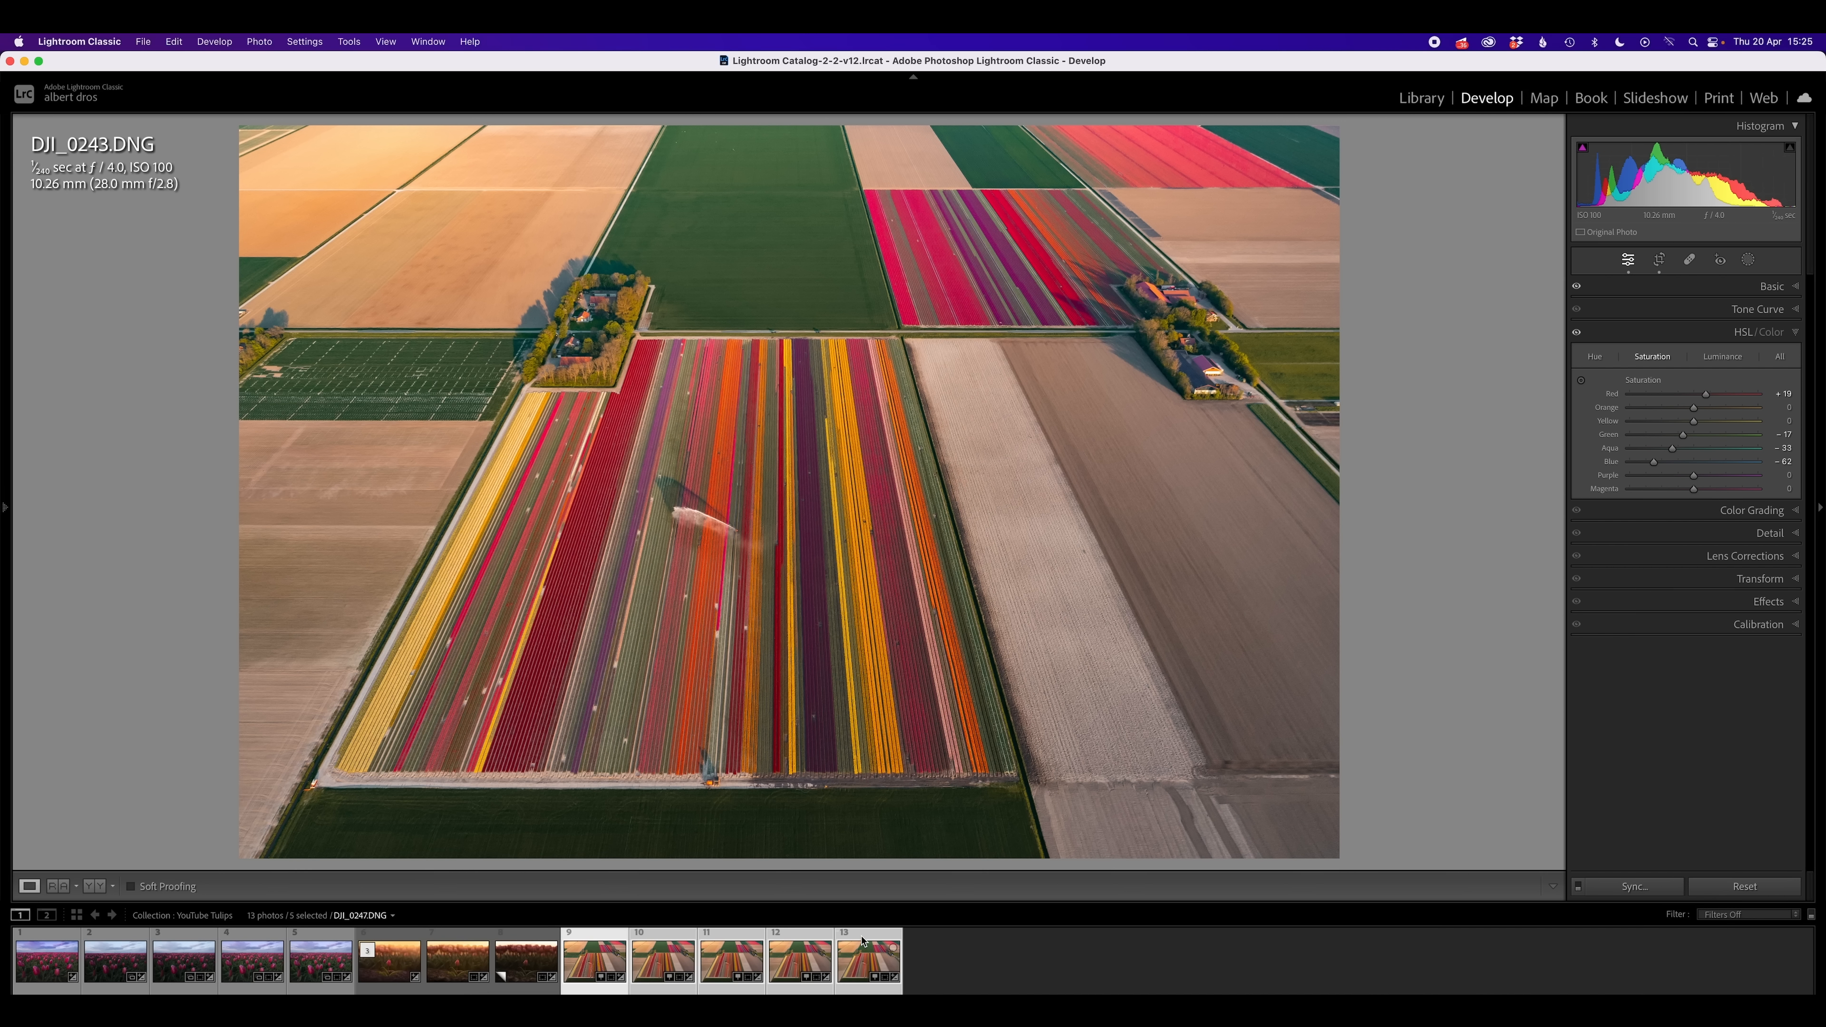
Open the five selected aerial photos as layers of one document in Photoshop
{"action": "right_click", "coordinate": [862, 957]}
{"action": "left_click", "coordinate": [848, 949]}
{"action": "right_click", "coordinate": [856, 949]}
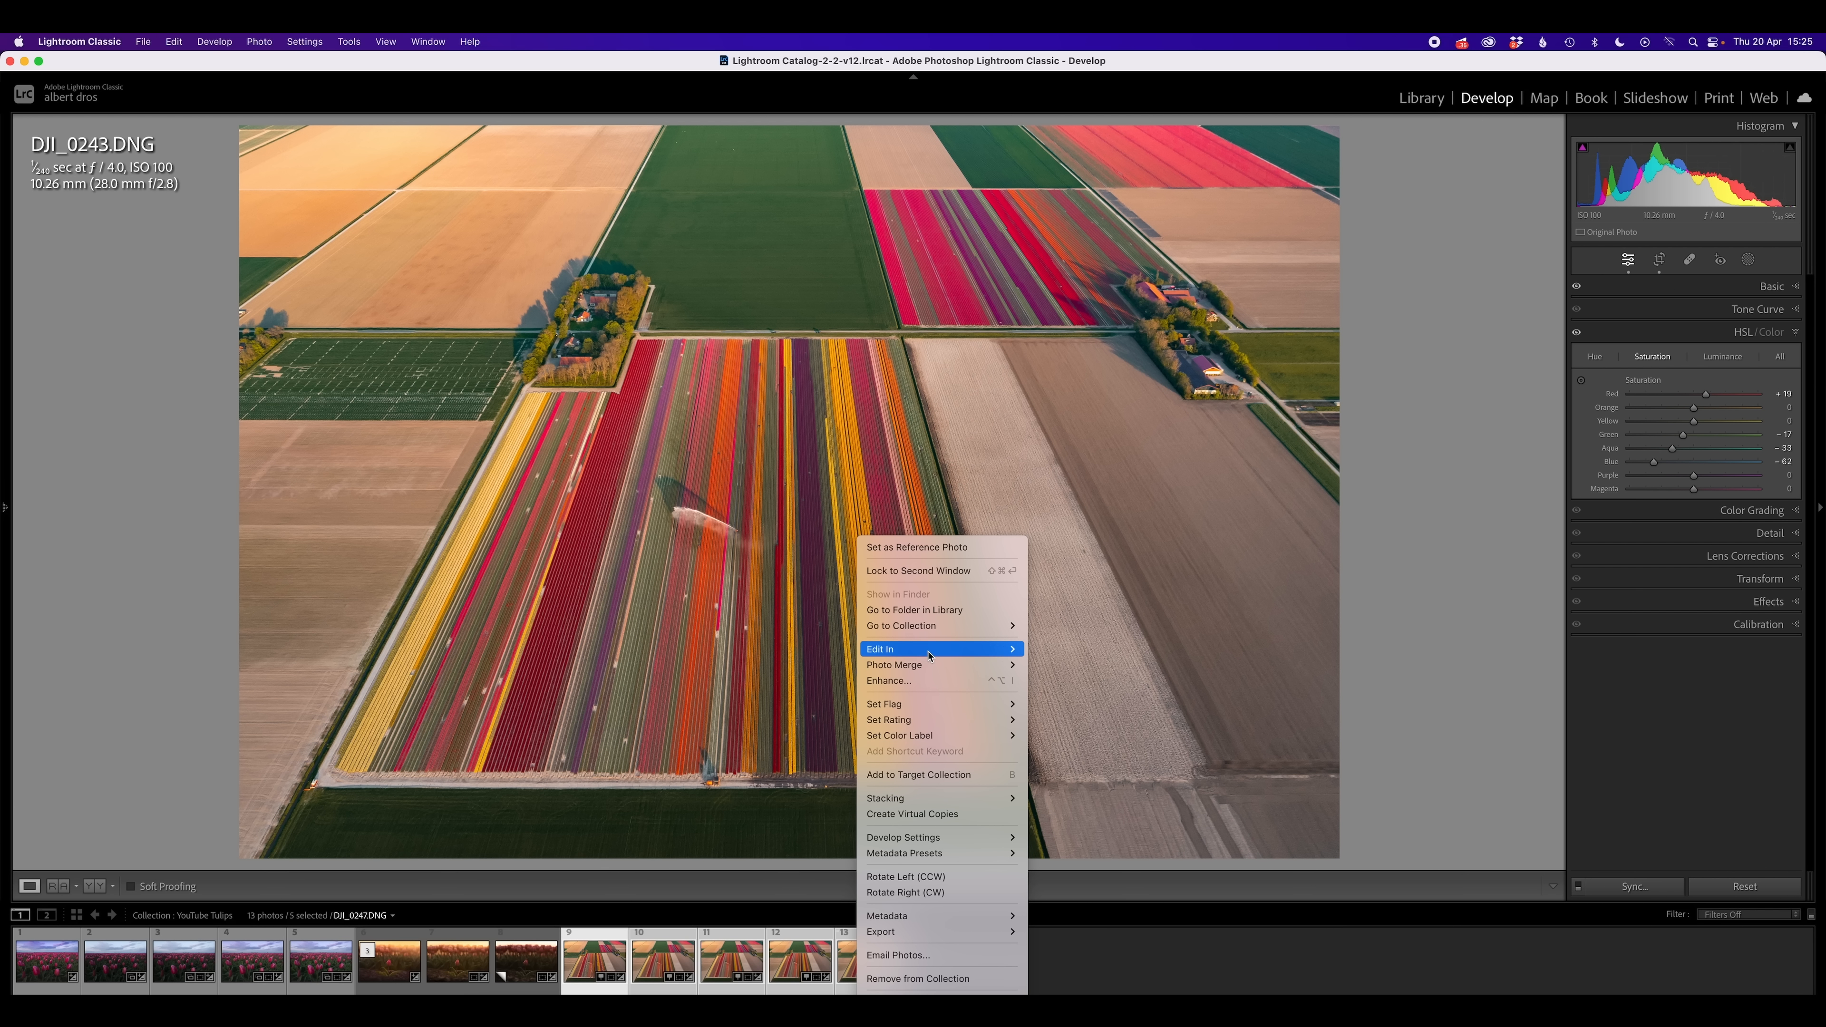
{"action": "mouse_move", "coordinate": [956, 648]}
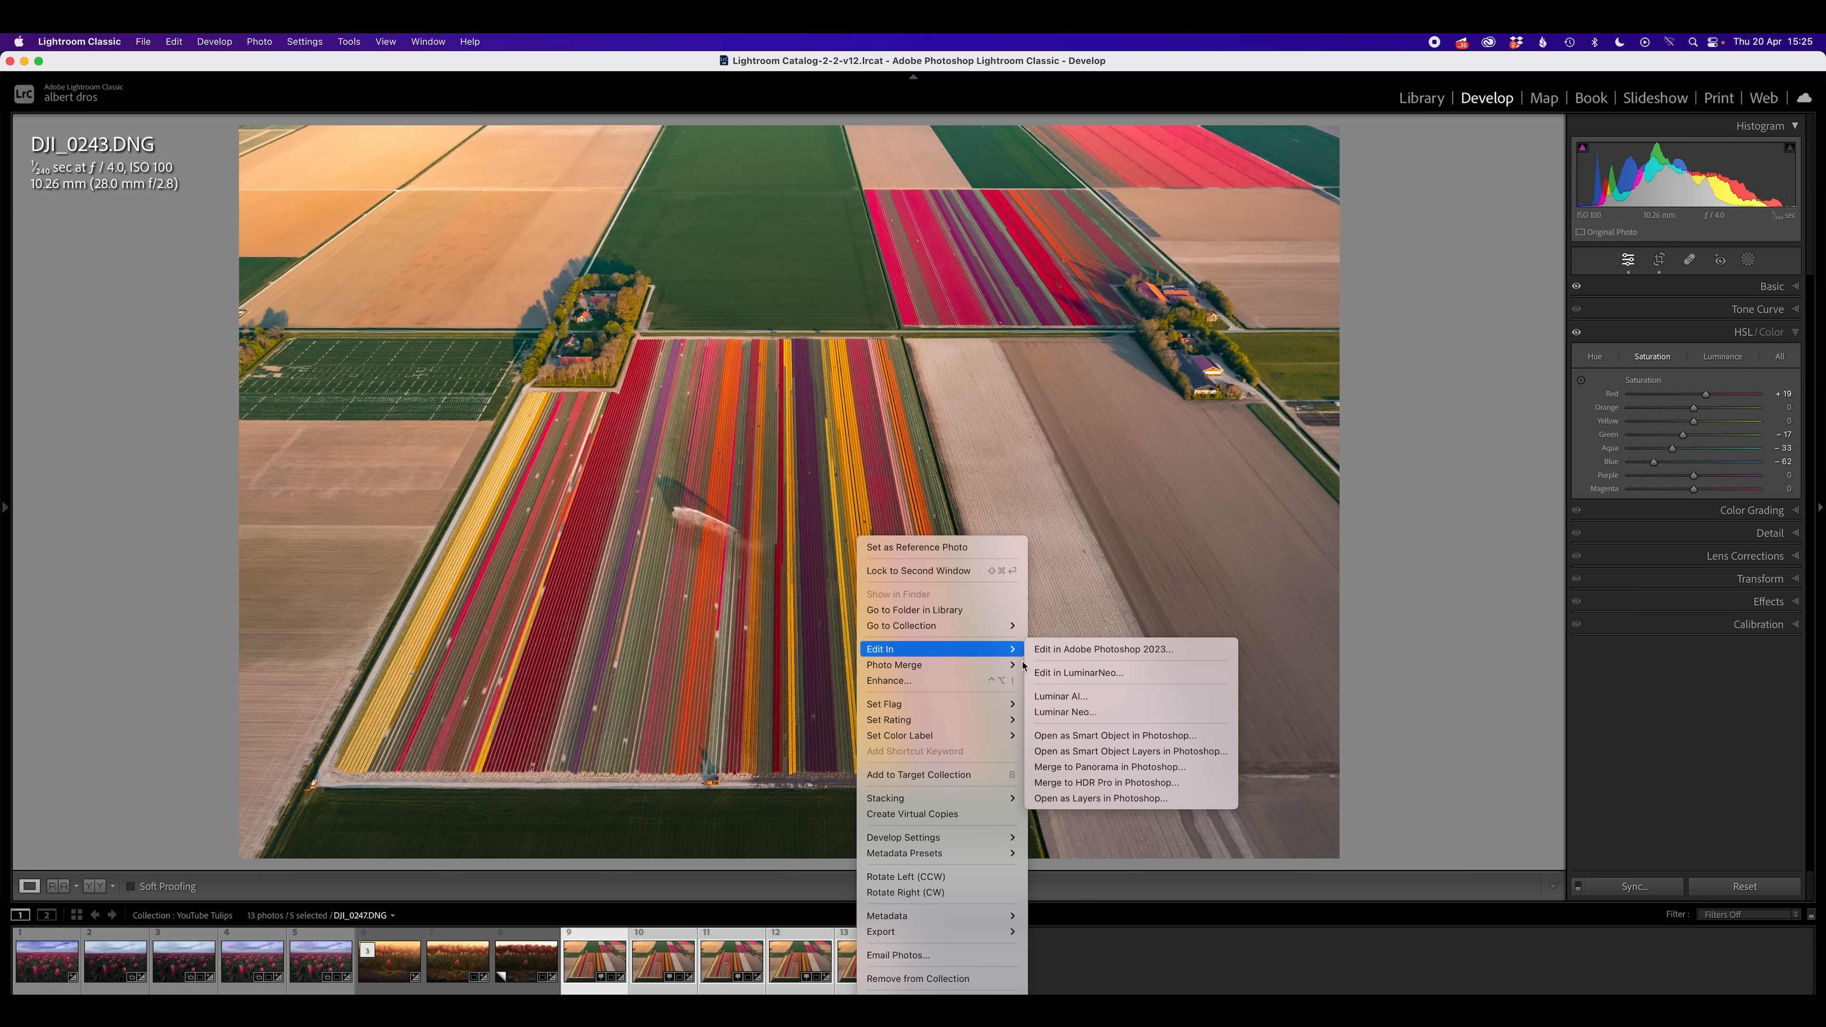
{"action": "left_click", "coordinate": [1091, 798]}
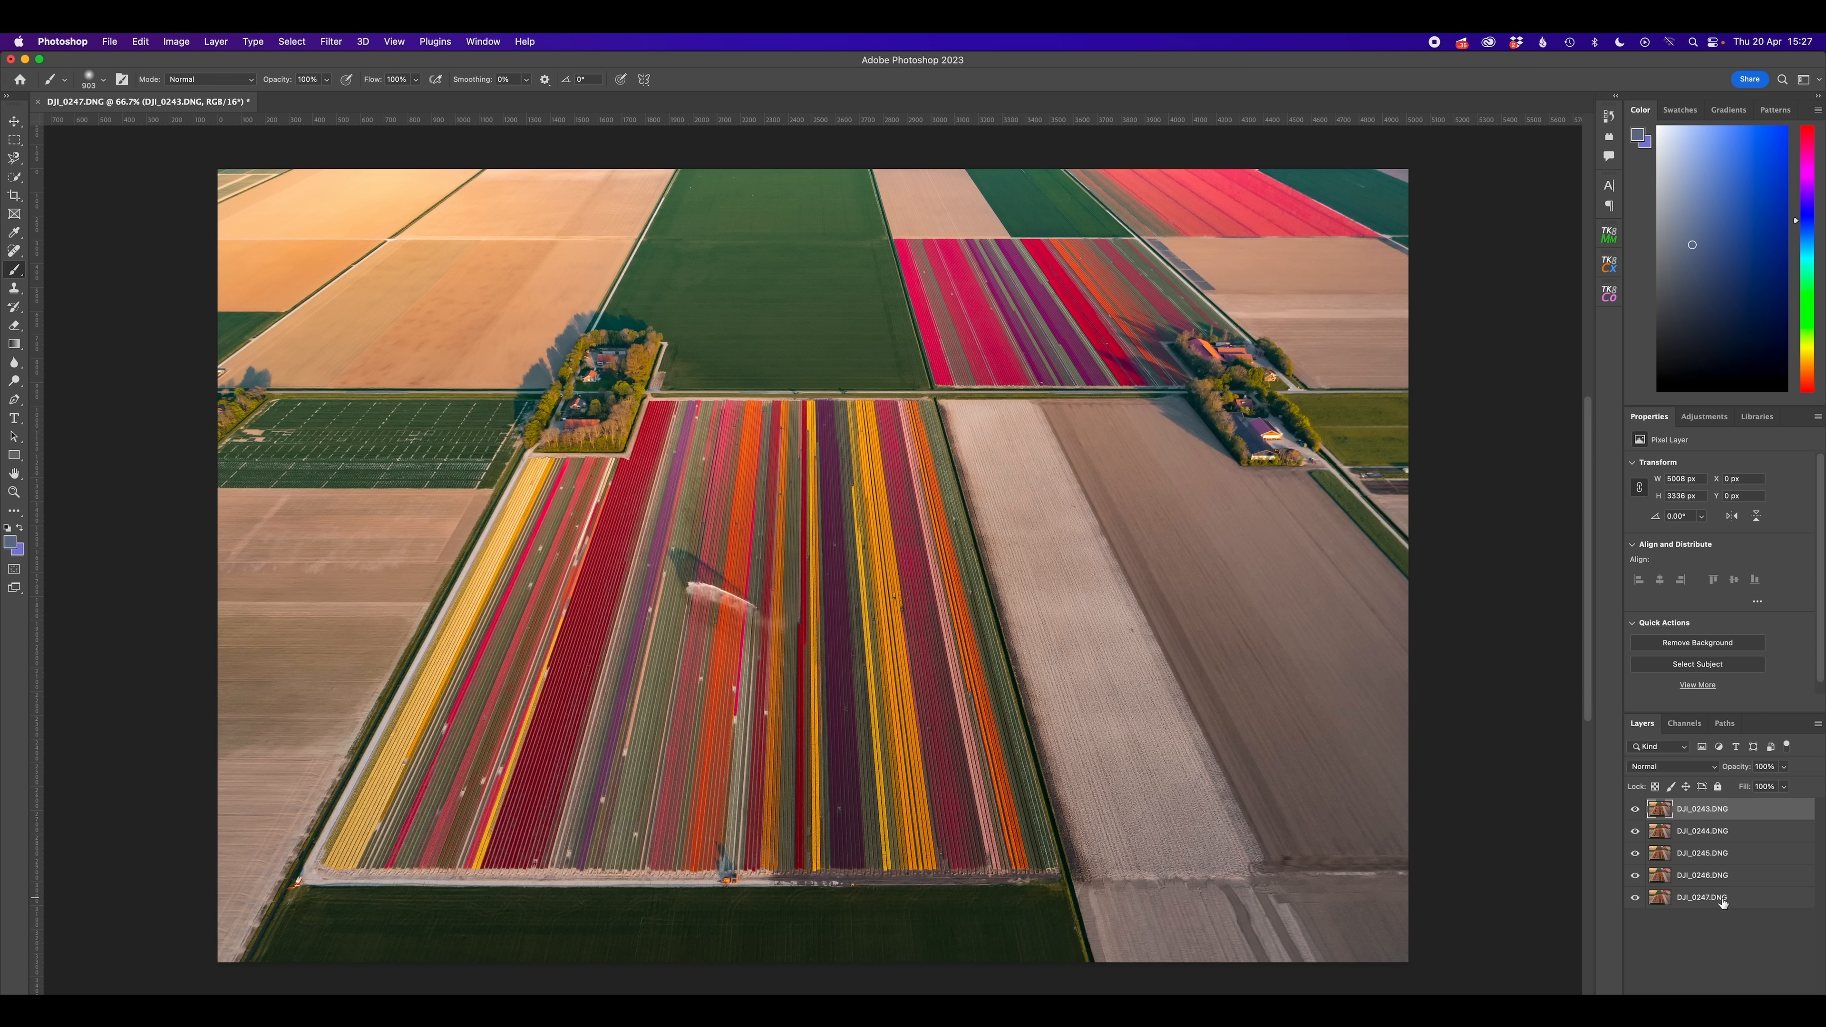
Select all five photo layers, DJI_0243.DNG through DJI_0247.DNG, and auto-align them
{"action": "left_click", "coordinate": [1722, 899], "text": "shift"}
{"action": "left_click", "coordinate": [140, 40]}
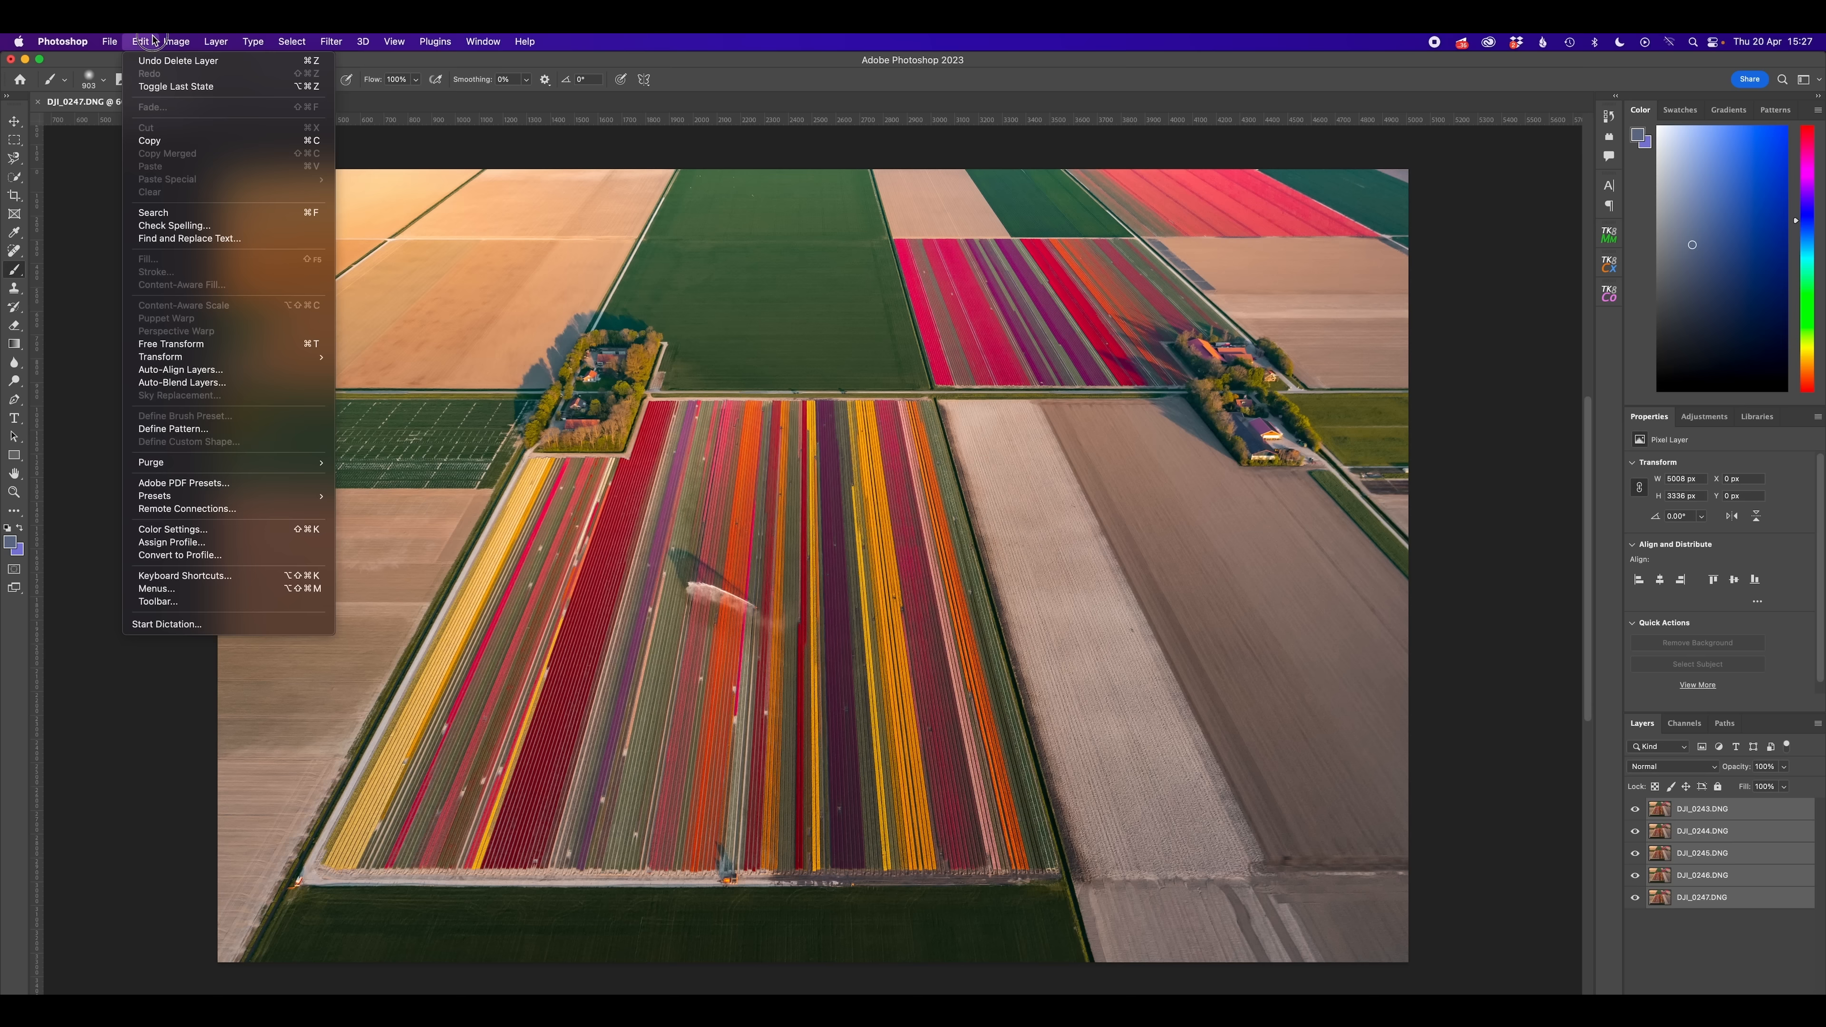
{"action": "left_click", "coordinate": [180, 370]}
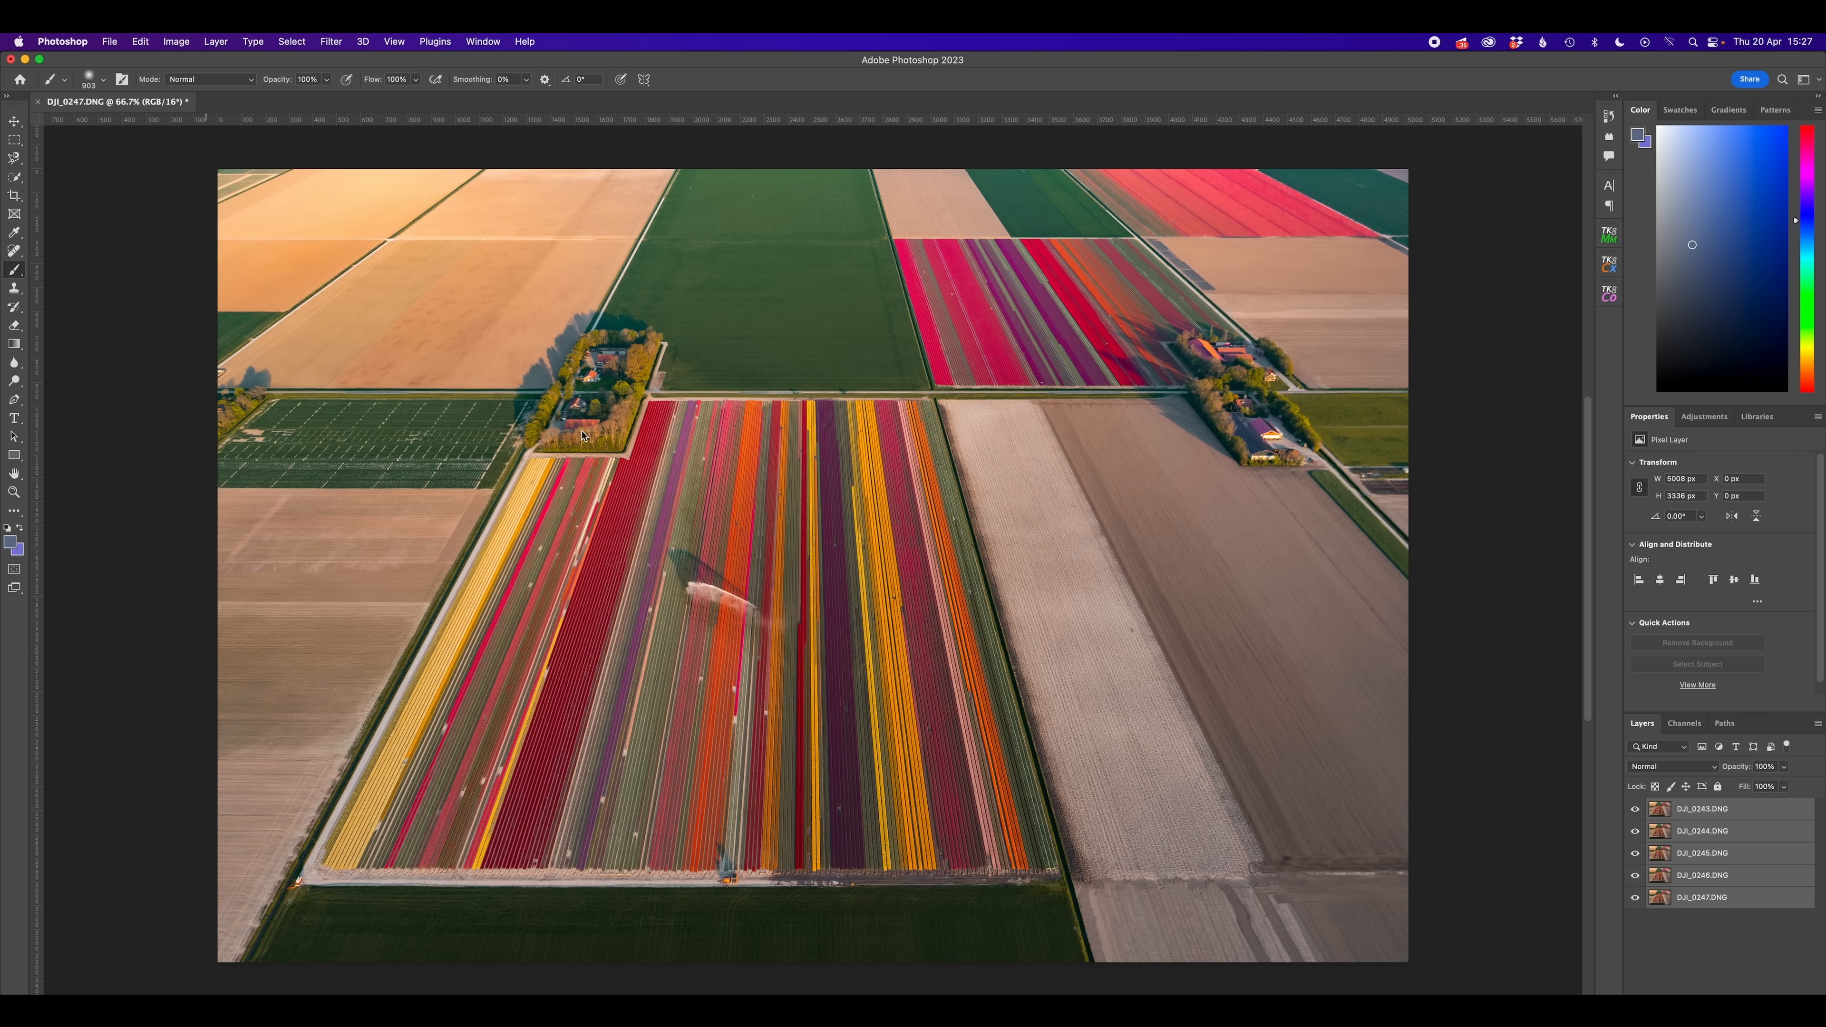
{"action": "left_click", "coordinate": [1085, 388]}
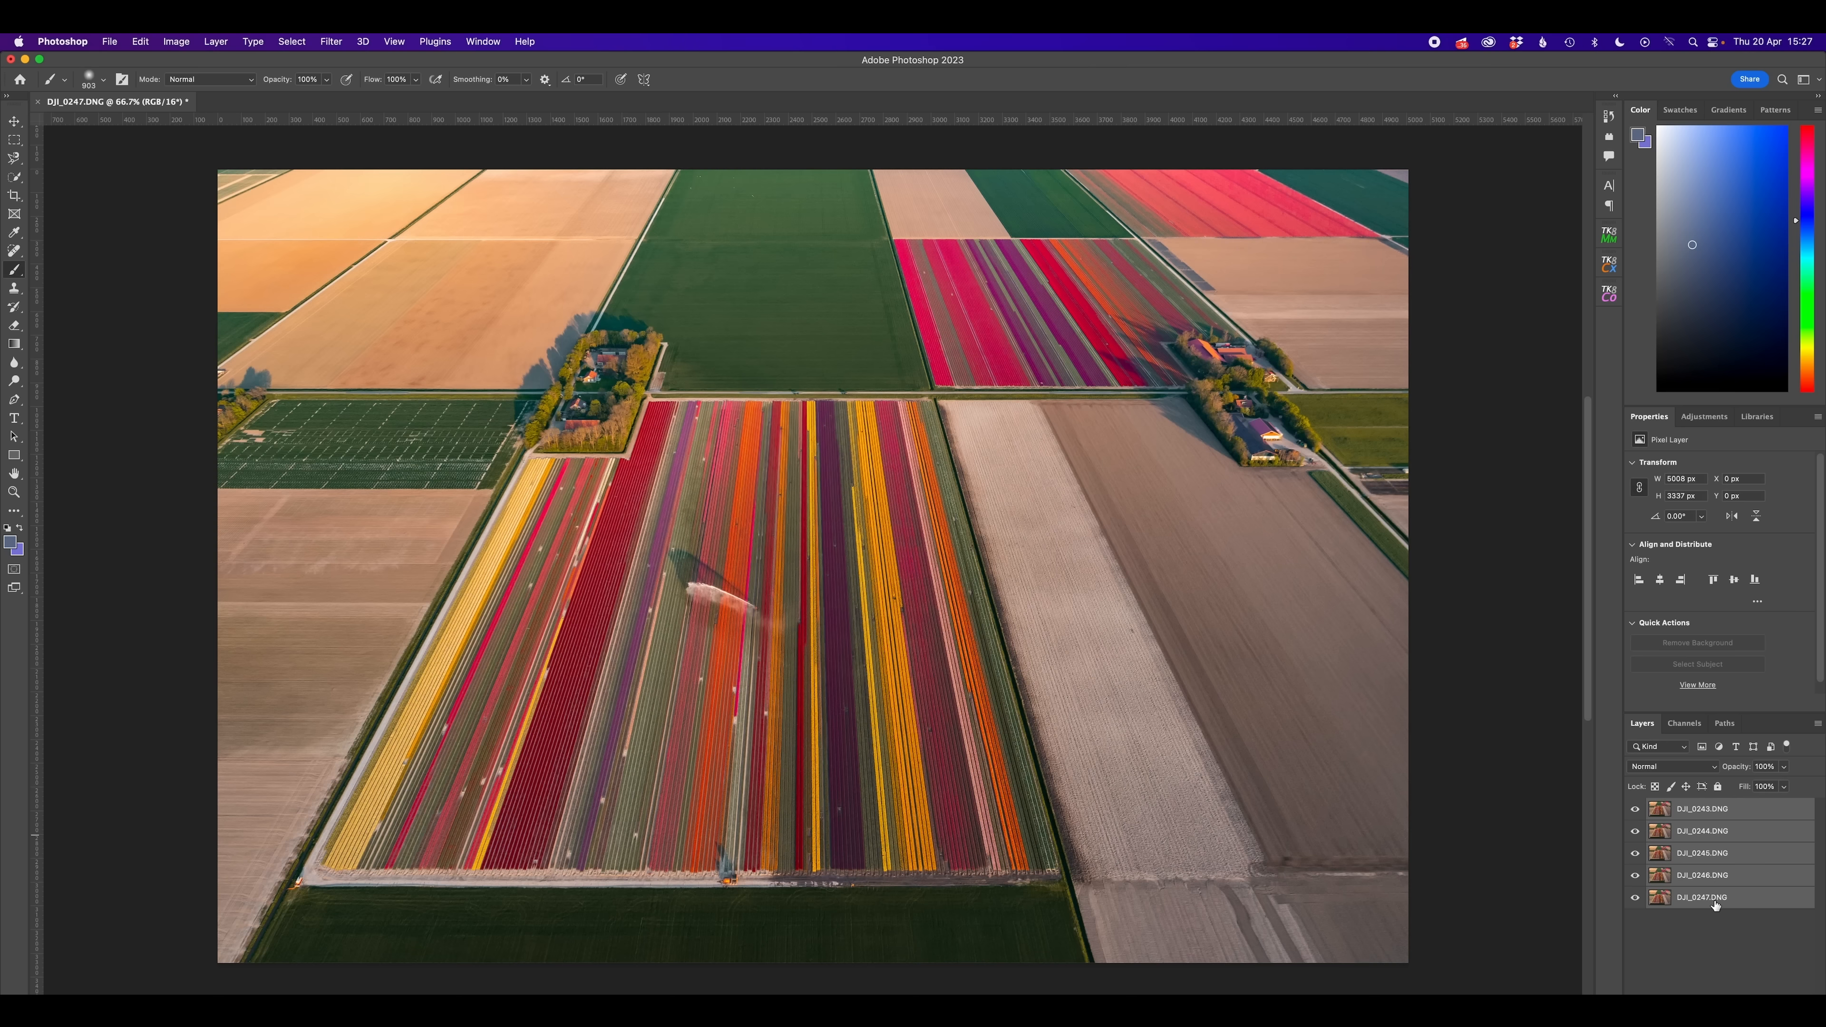
Check the alignment by toggling the visibility of the upper two layers, and convert all five selected layers into one smart object
{"action": "left_click", "coordinate": [1635, 810]}
{"action": "left_click", "coordinate": [1636, 832]}
{"action": "left_click", "coordinate": [1636, 810]}
{"action": "right_click", "coordinate": [1702, 854]}
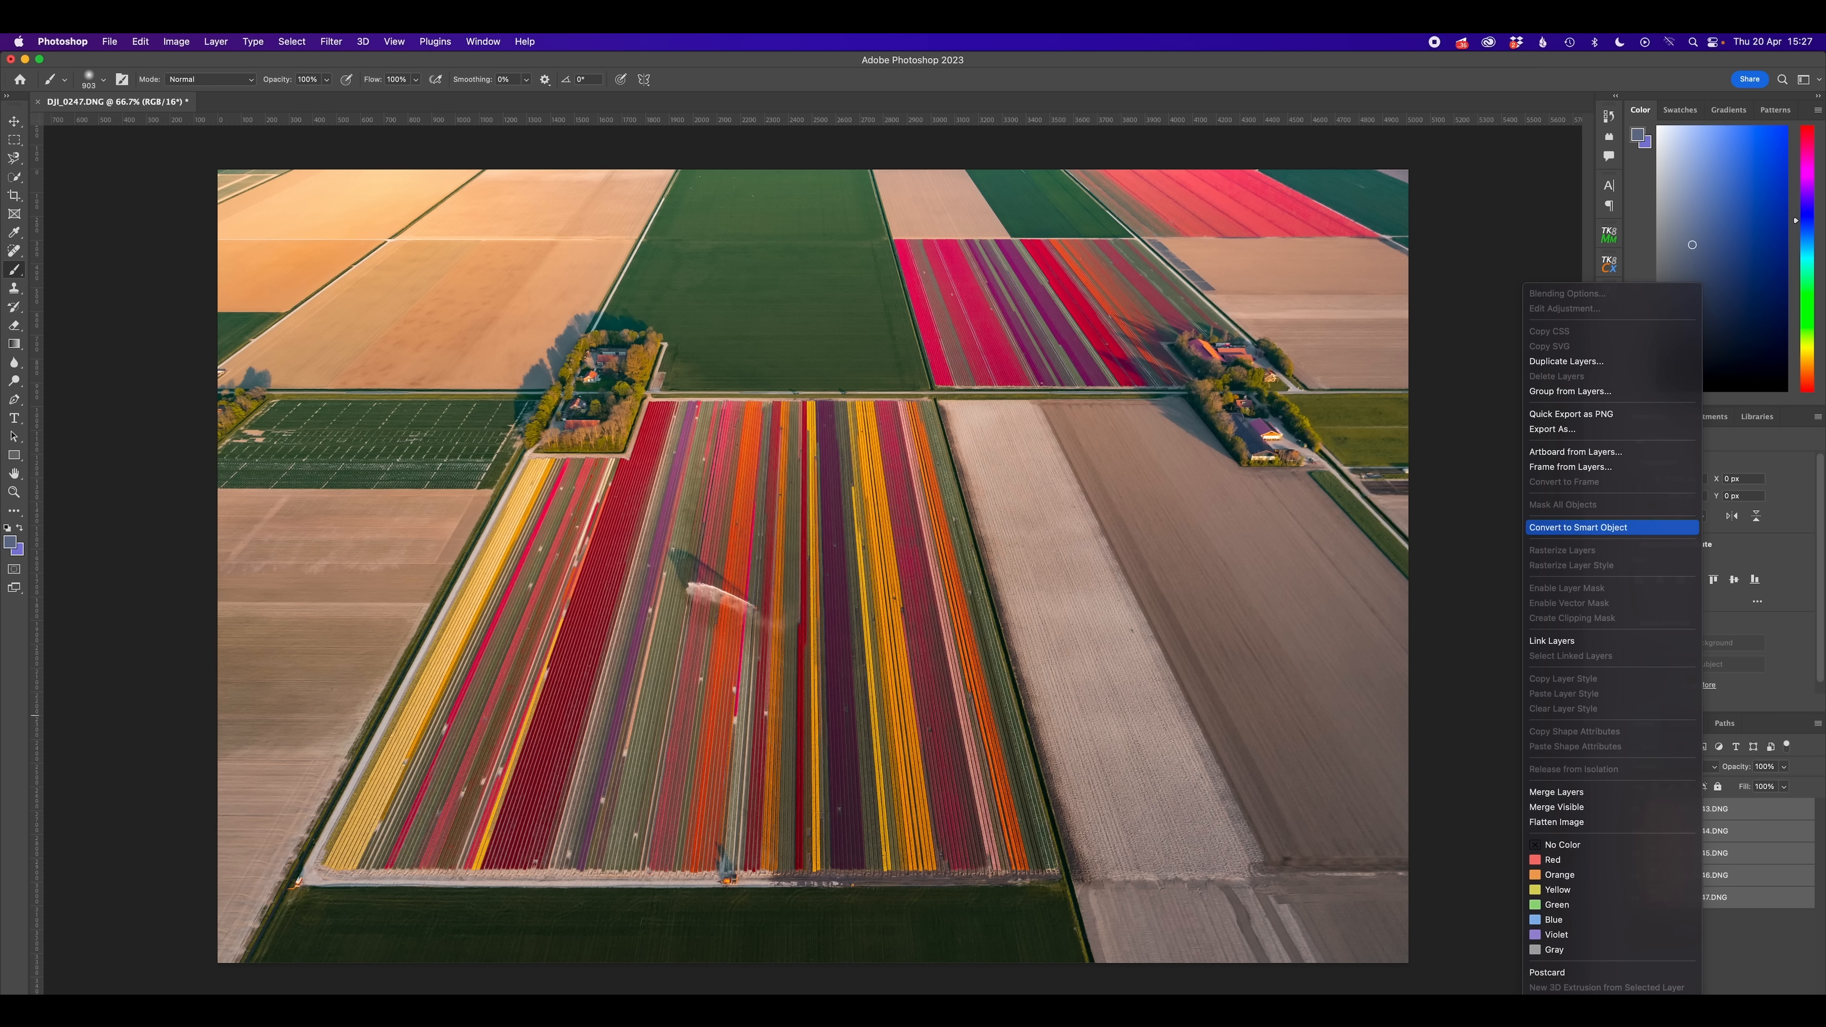
{"action": "left_click", "coordinate": [1578, 527]}
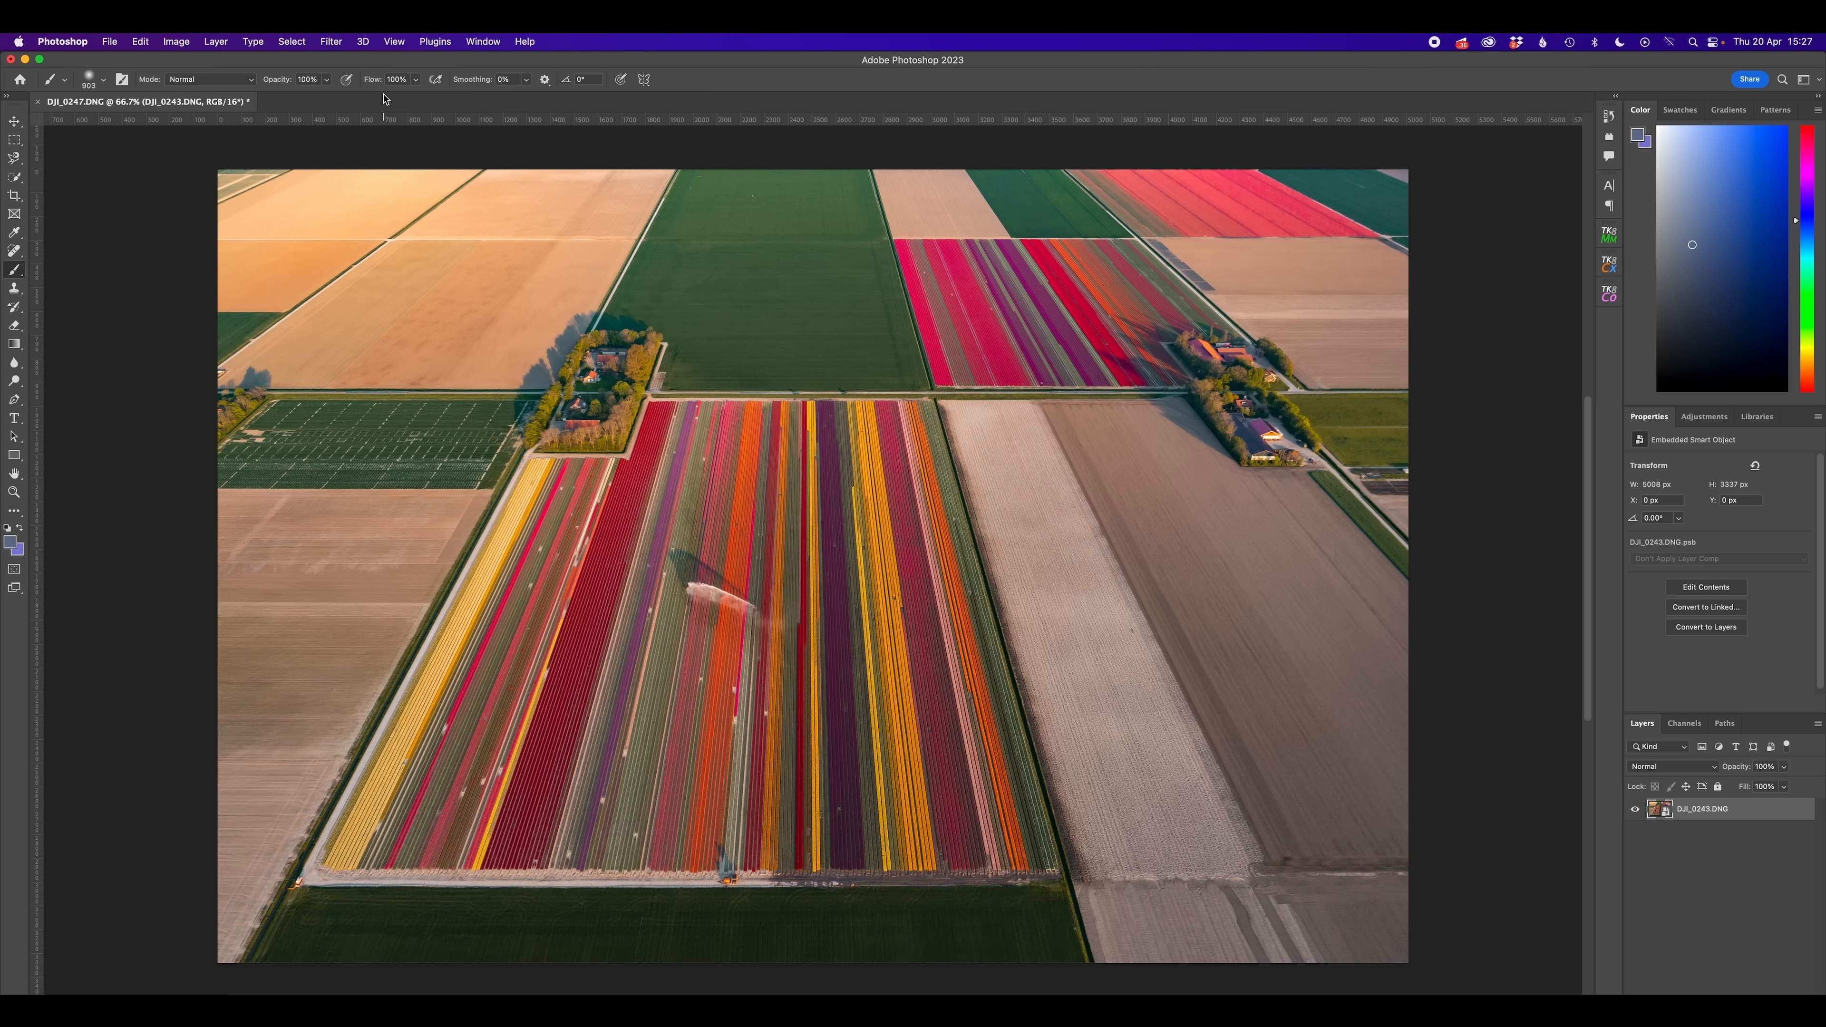
Set the stack mode of the smart object to Median
{"action": "left_click", "coordinate": [216, 41]}
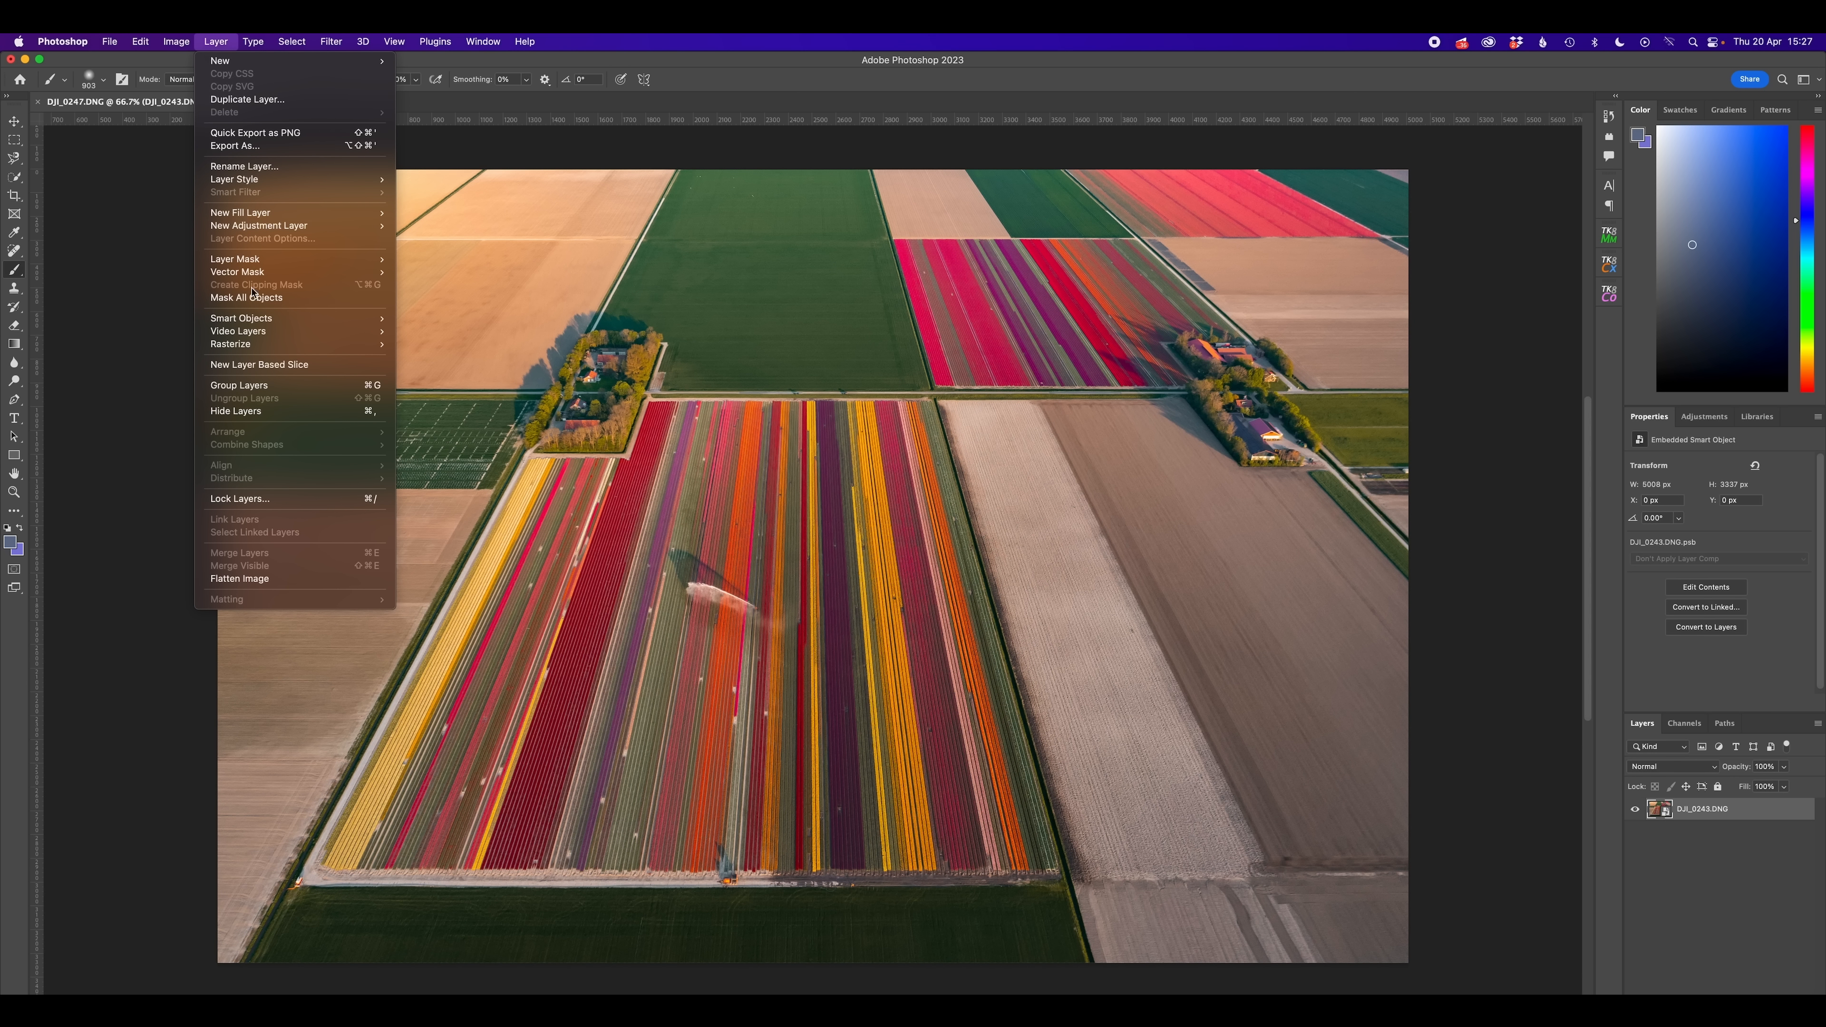
{"action": "mouse_move", "coordinate": [257, 320]}
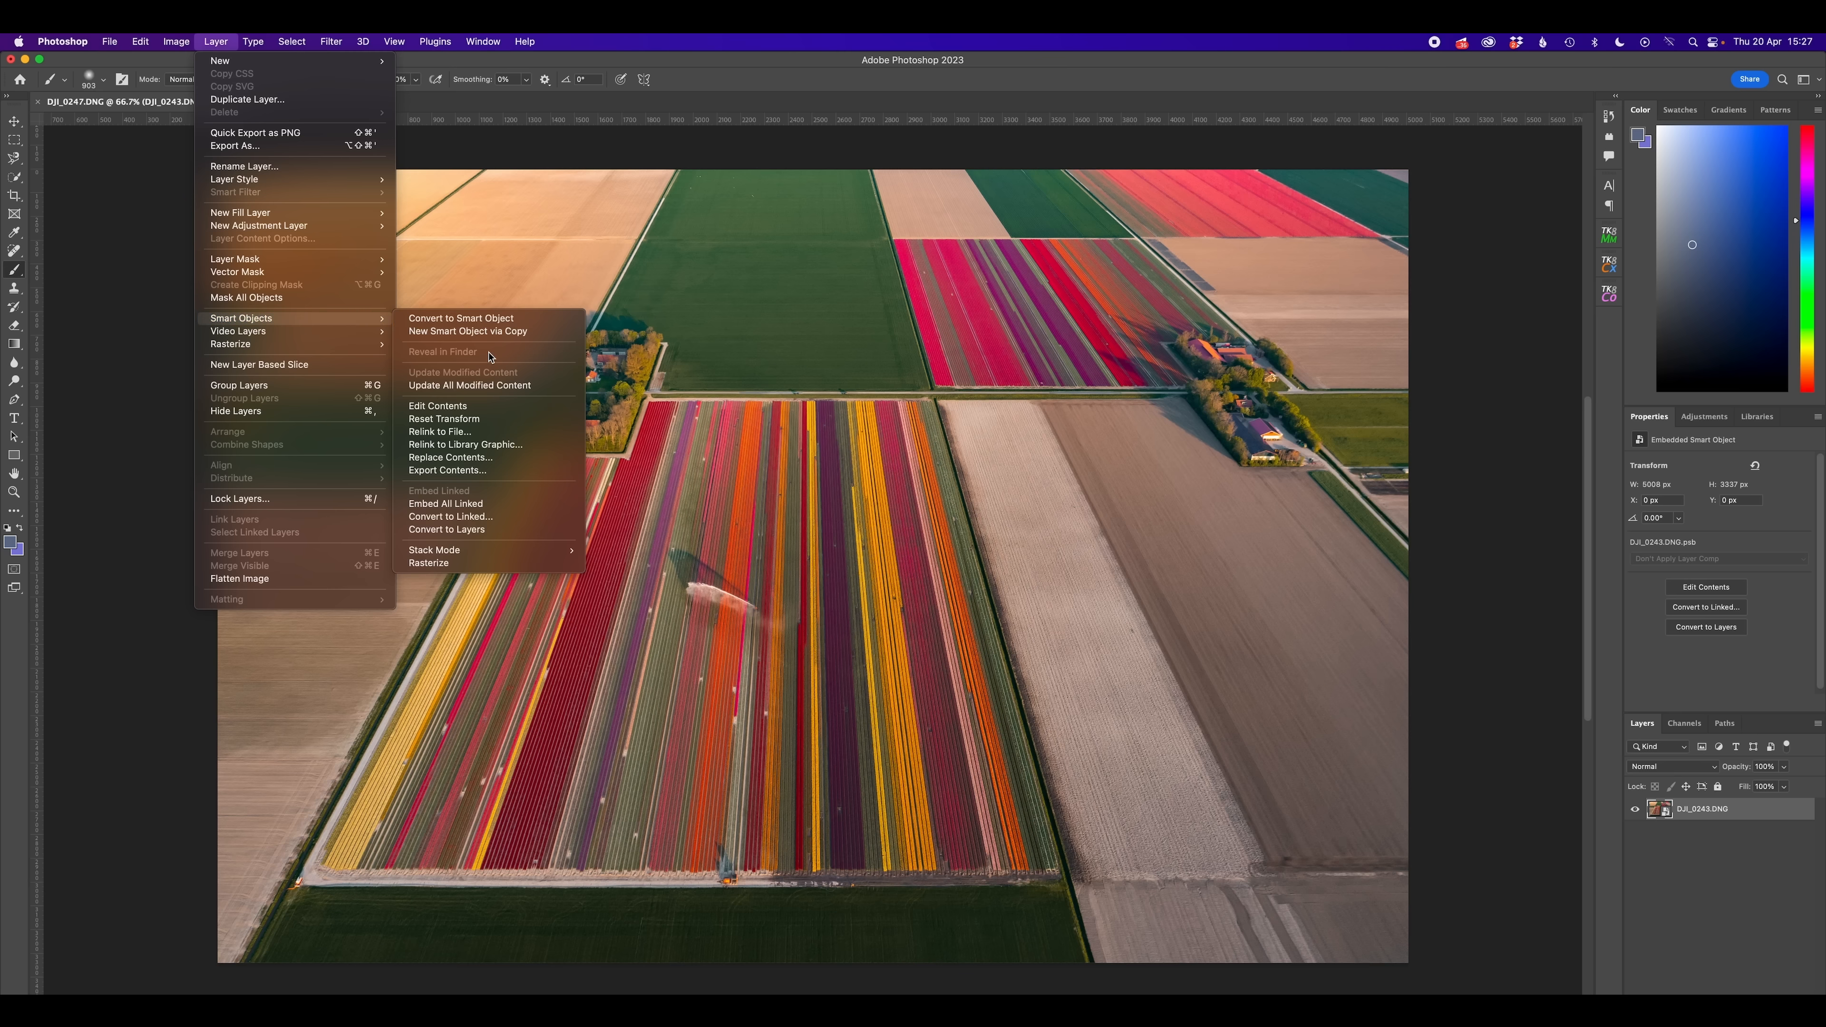
{"action": "mouse_move", "coordinate": [477, 550]}
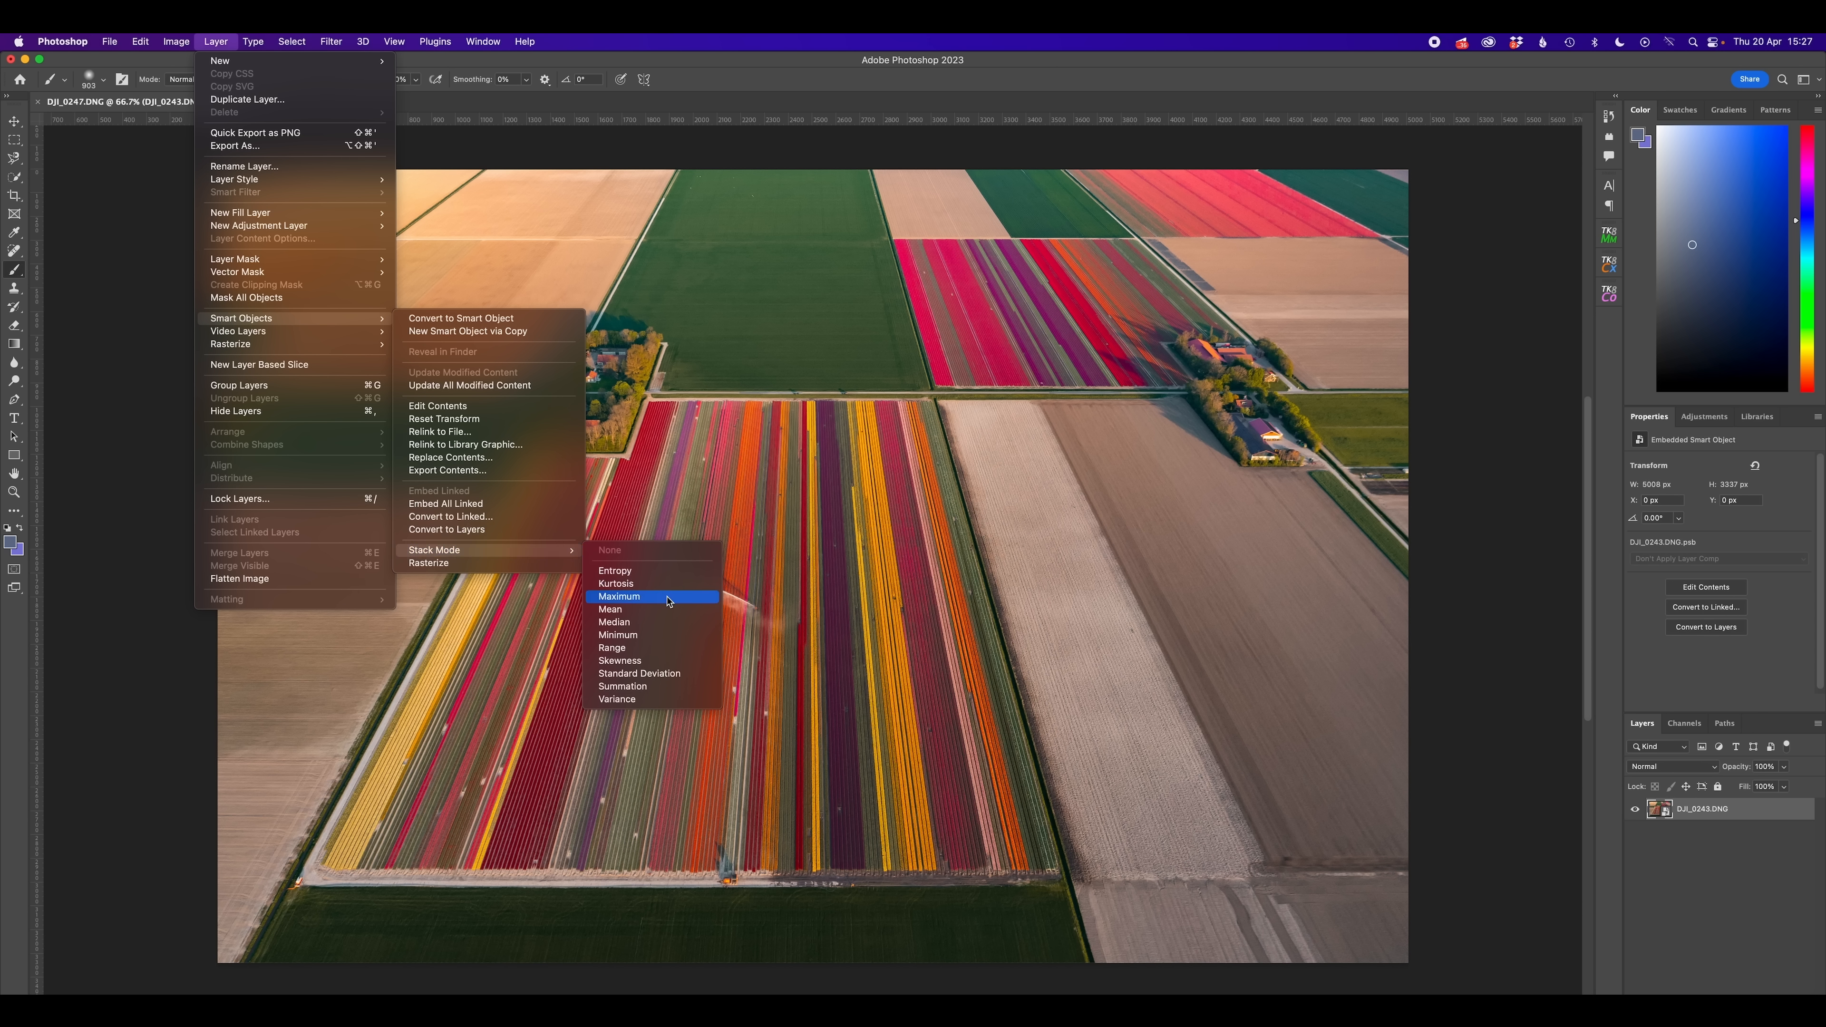
{"action": "left_click", "coordinate": [650, 624]}
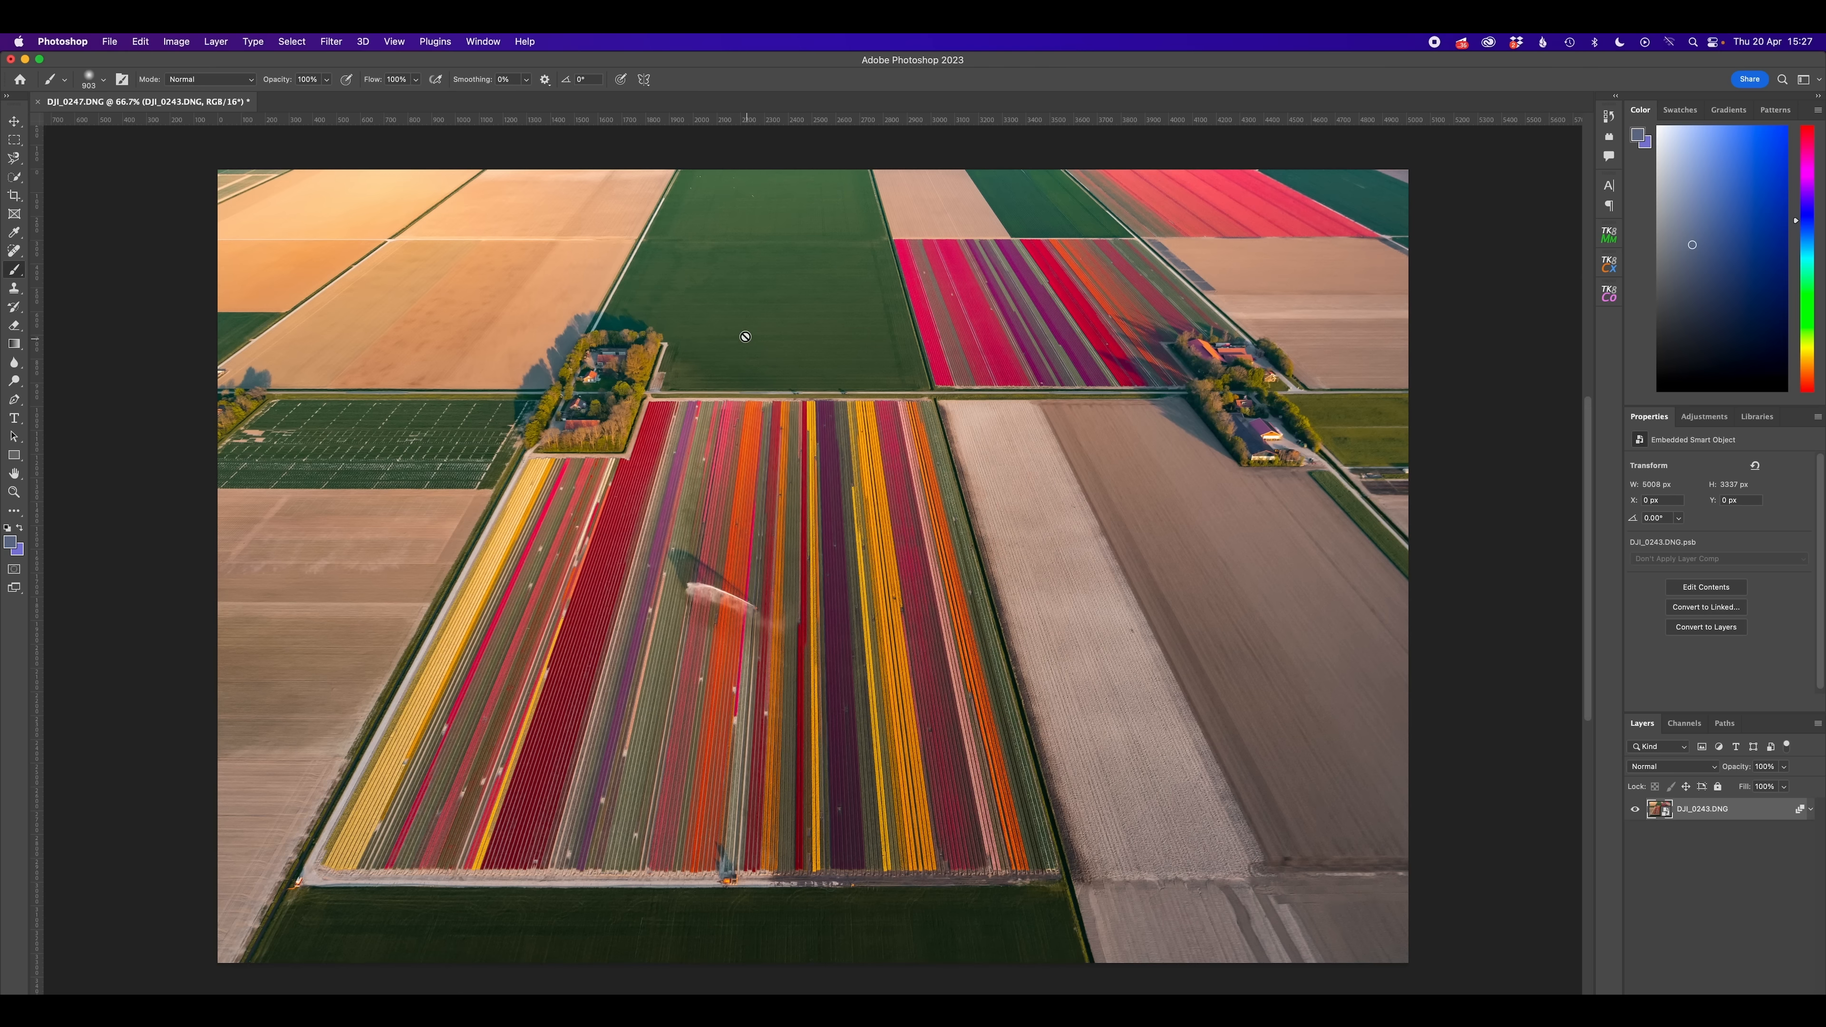
Examine the noise and detail in the tulip rows, the farmhouse area, the road and the green field up close
{"action": "key", "text": "super+plus"}
{"action": "key", "text": "super+plus"}
{"action": "key", "text": "super+plus"}
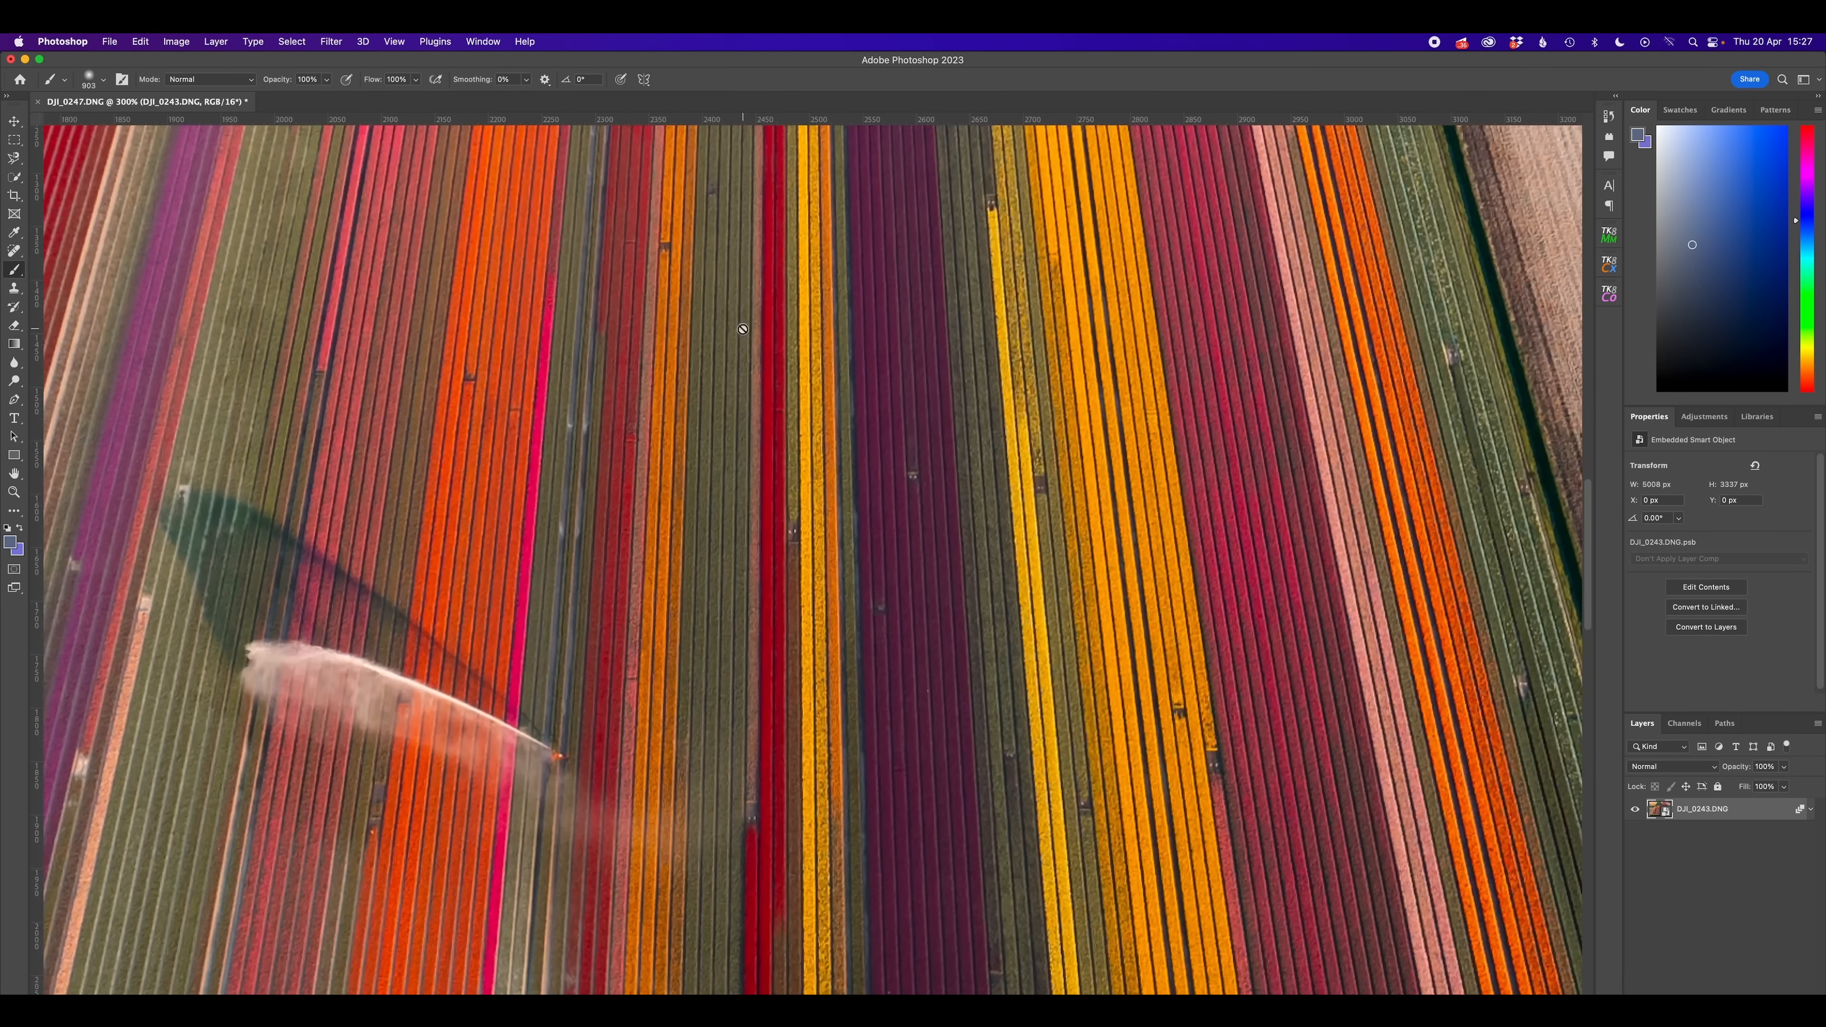
{"action": "left_click_drag", "start_coordinate": [737, 283], "coordinate": [788, 985]}
{"action": "key", "text": "super+minus"}
{"action": "key", "text": "super+plus"}
{"action": "left_click_drag", "start_coordinate": [803, 791], "coordinate": [757, 989]}
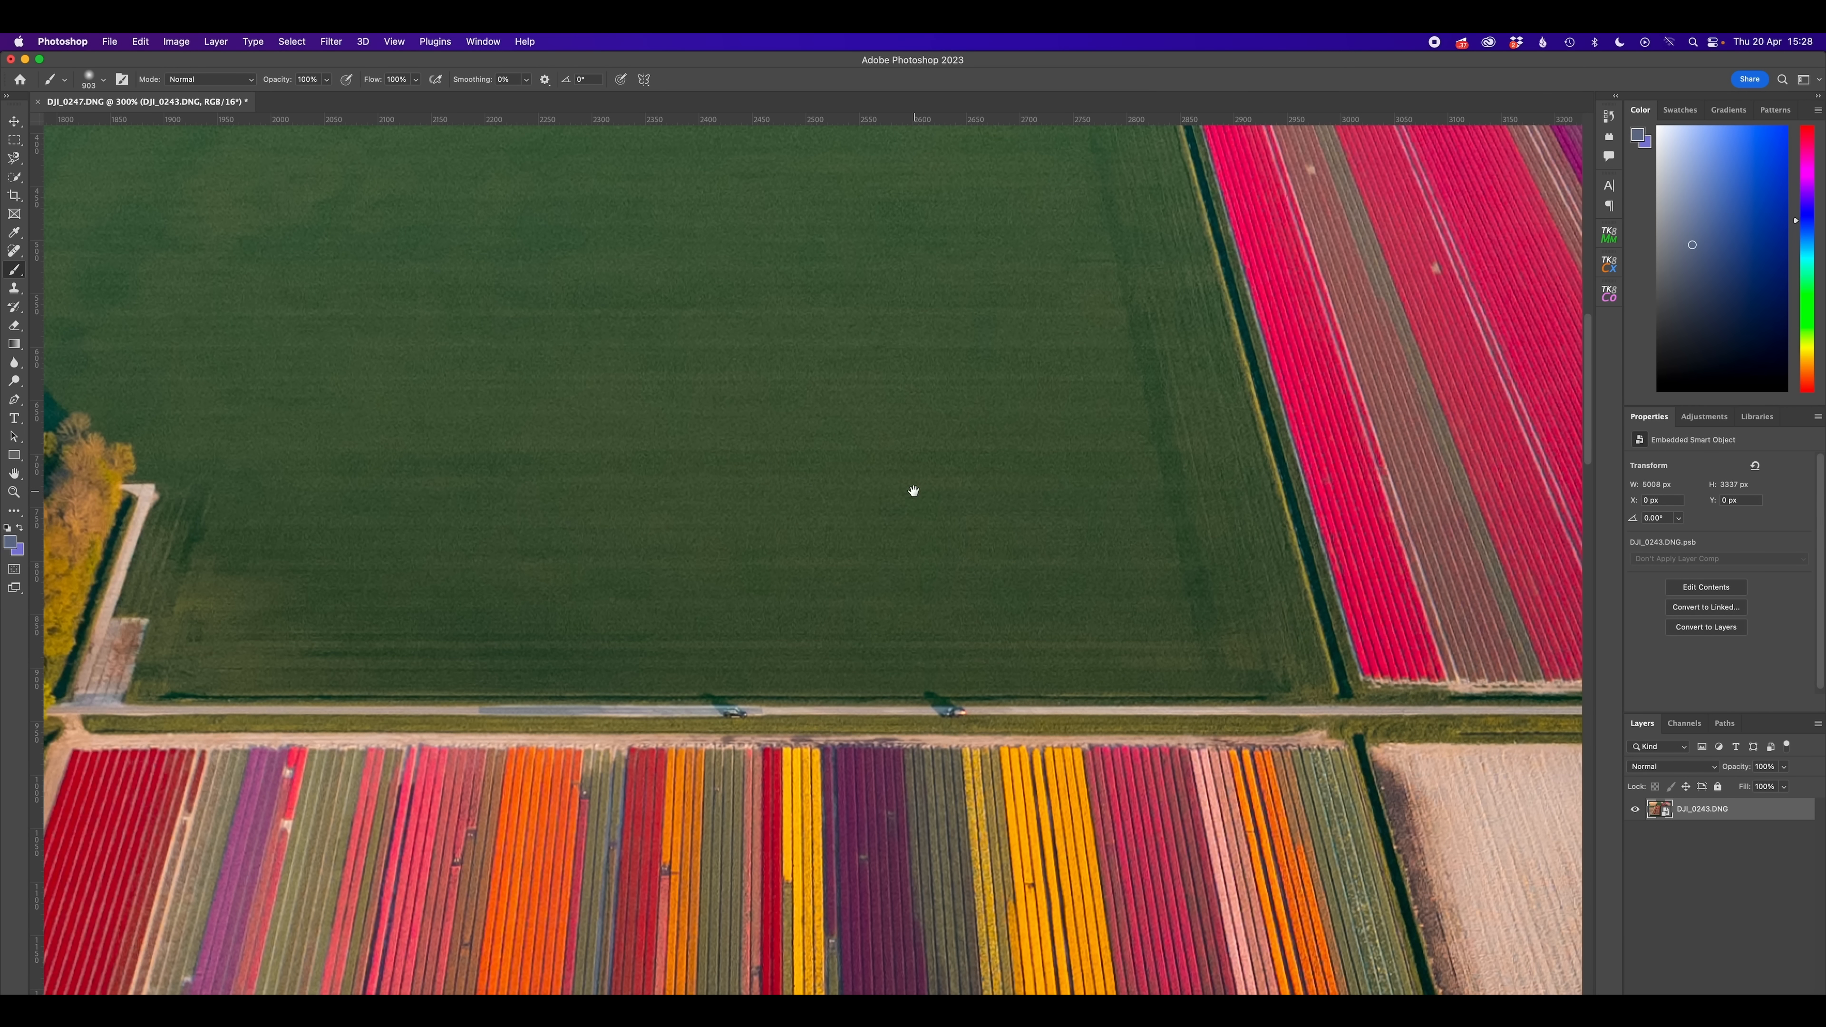
{"action": "left_click_drag", "start_coordinate": [913, 491], "coordinate": [1291, 331]}
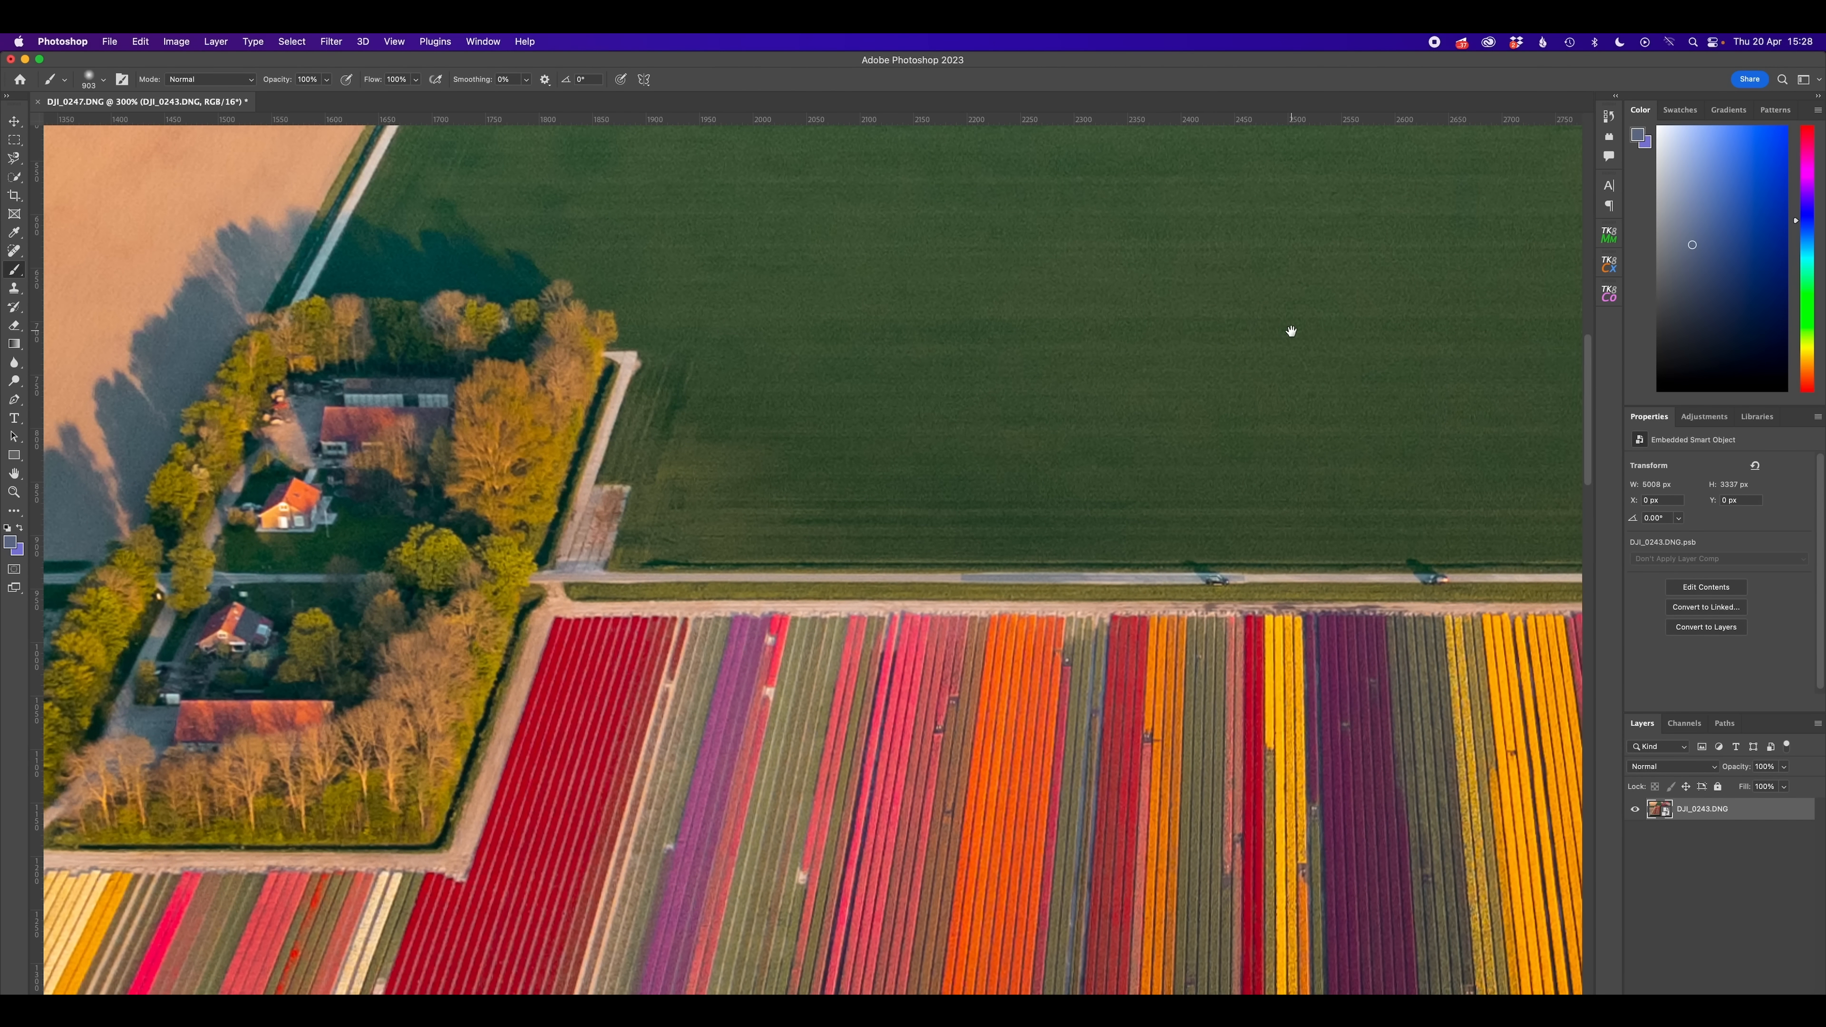
{"action": "left_click_drag", "start_coordinate": [1063, 249], "coordinate": [1688, 174]}
{"action": "left_click_drag", "start_coordinate": [837, 683], "coordinate": [54, 992]}
{"action": "left_click_drag", "start_coordinate": [1000, 774], "coordinate": [789, 947]}
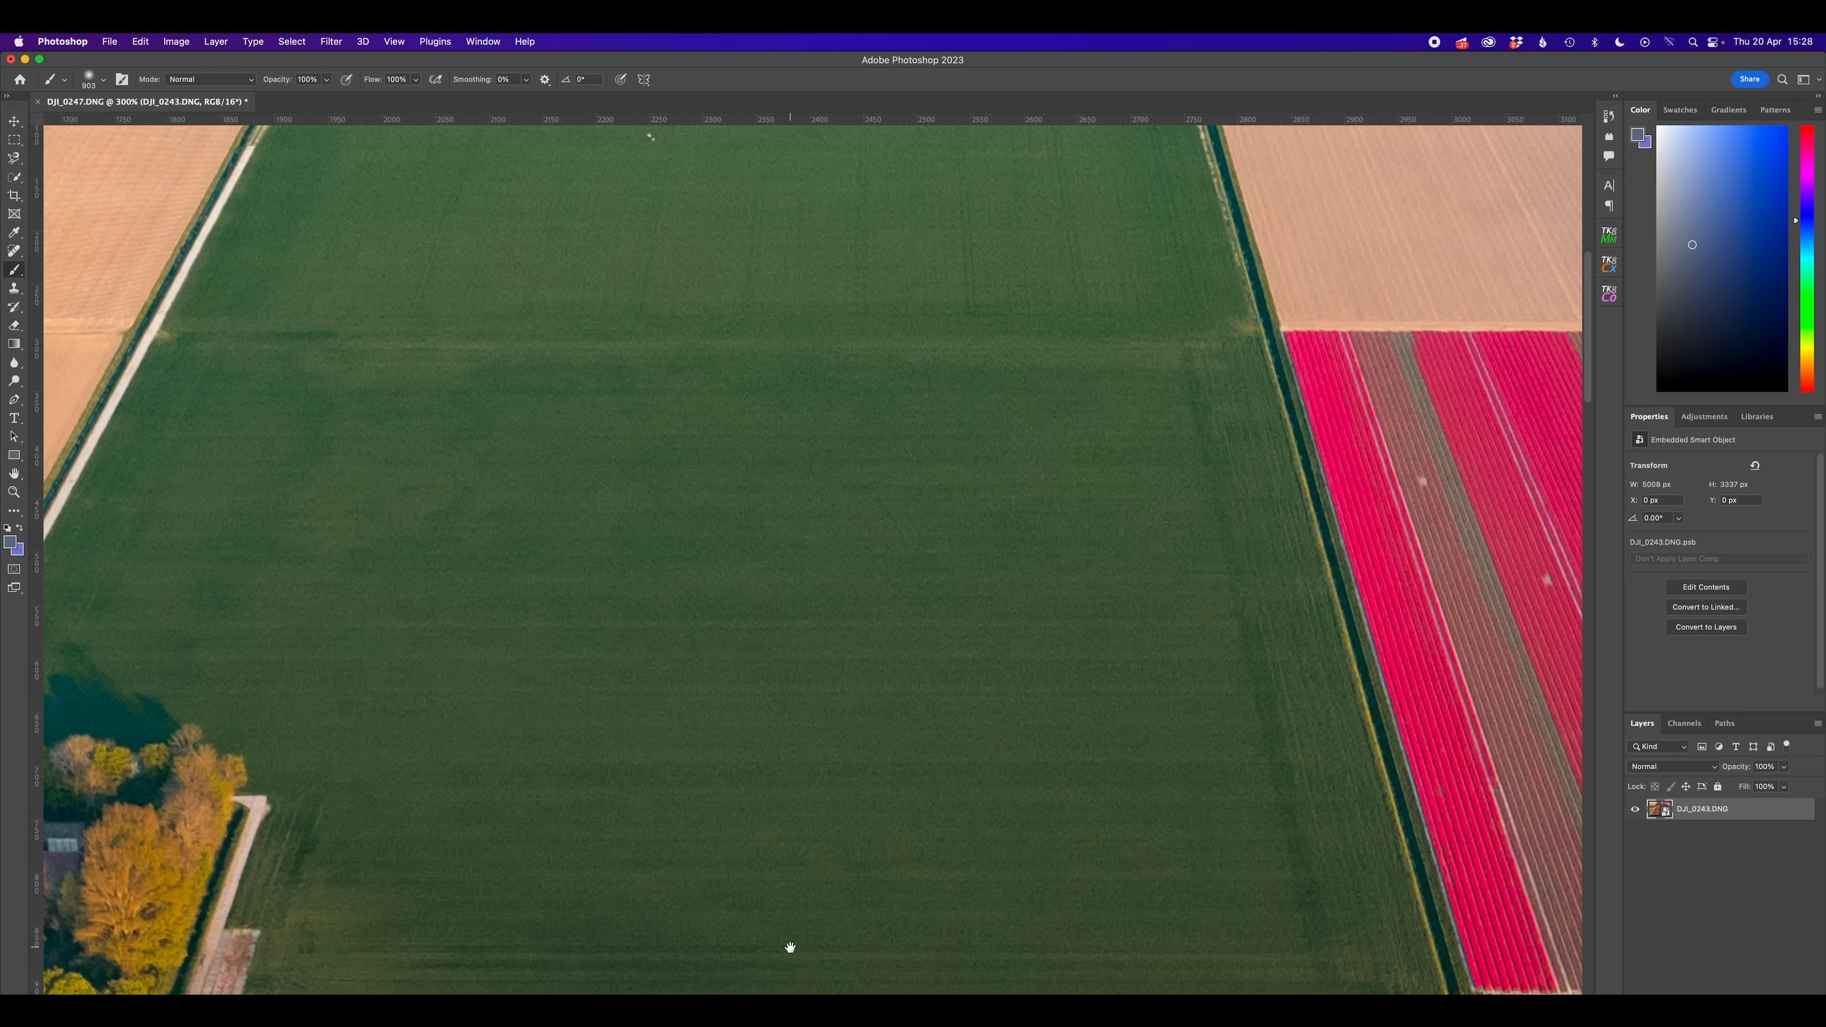
{"action": "left_click_drag", "start_coordinate": [1007, 338], "coordinate": [985, 578]}
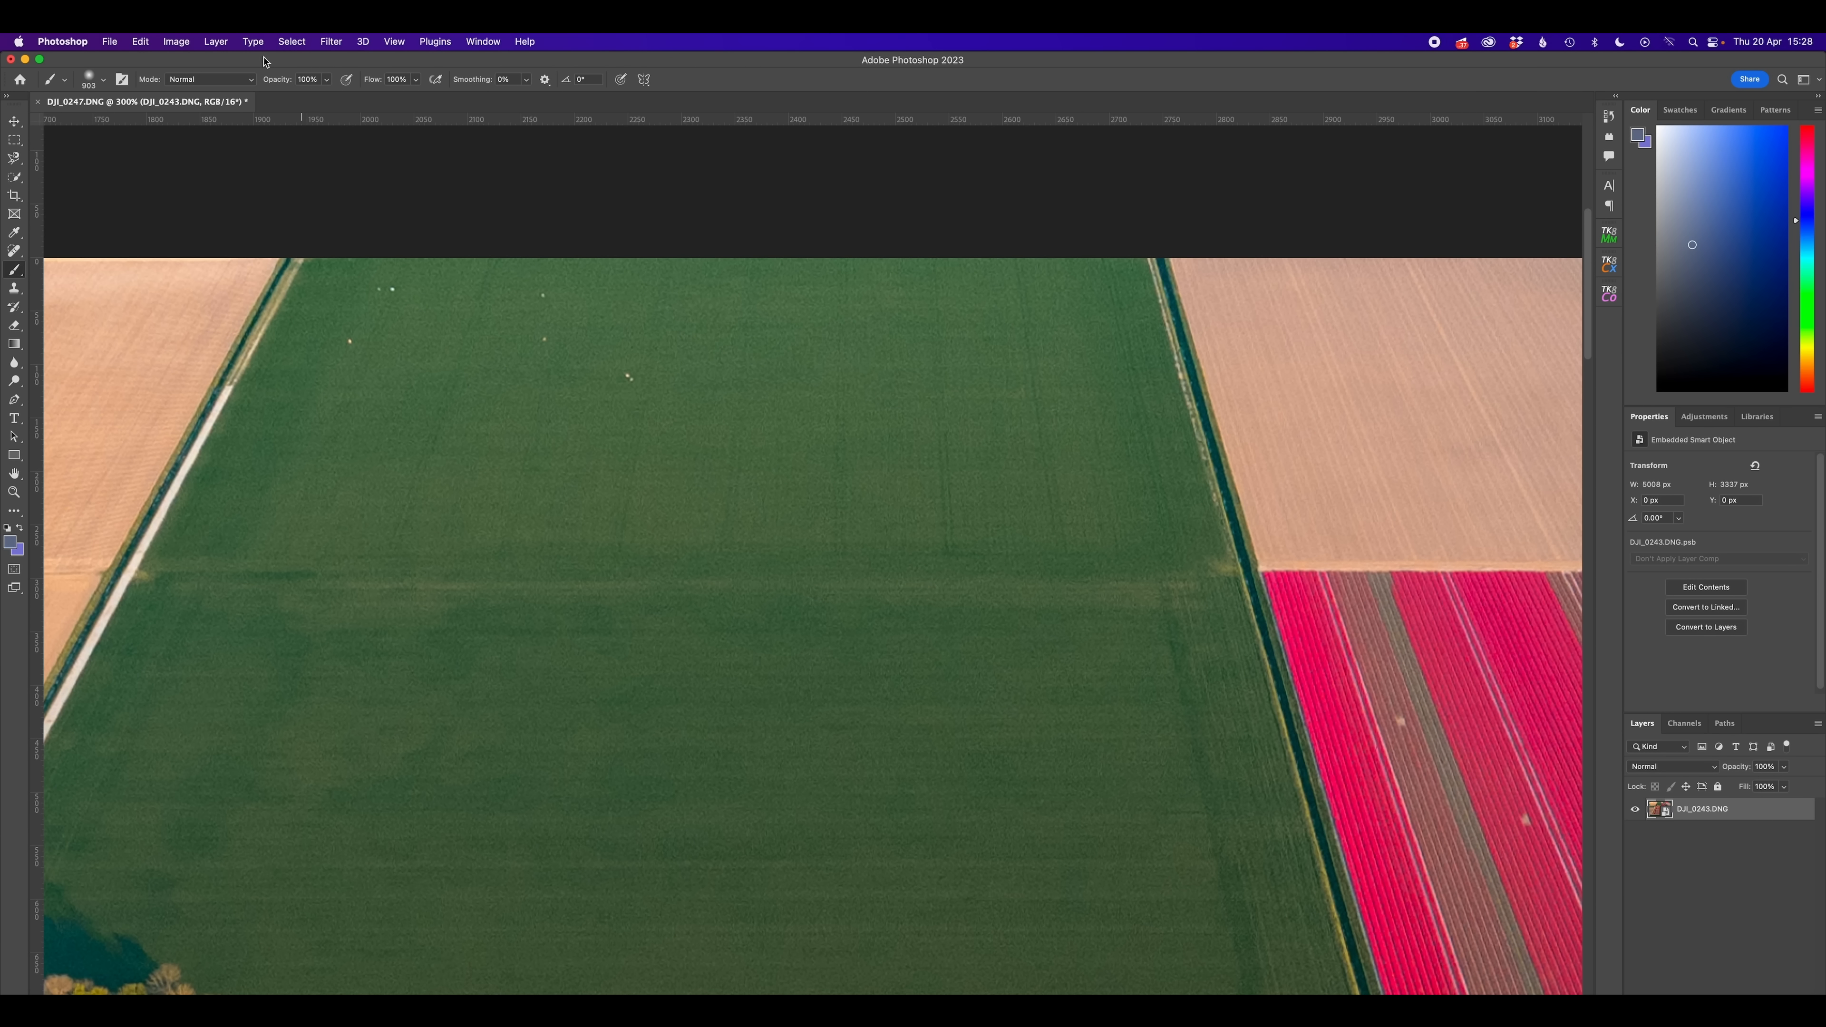
Redo the Median stack mode on the smart object and compare the green field and its surroundings
{"action": "left_click", "coordinate": [140, 41]}
{"action": "left_click", "coordinate": [151, 75]}
{"action": "left_click_drag", "start_coordinate": [930, 602], "coordinate": [918, 426]}
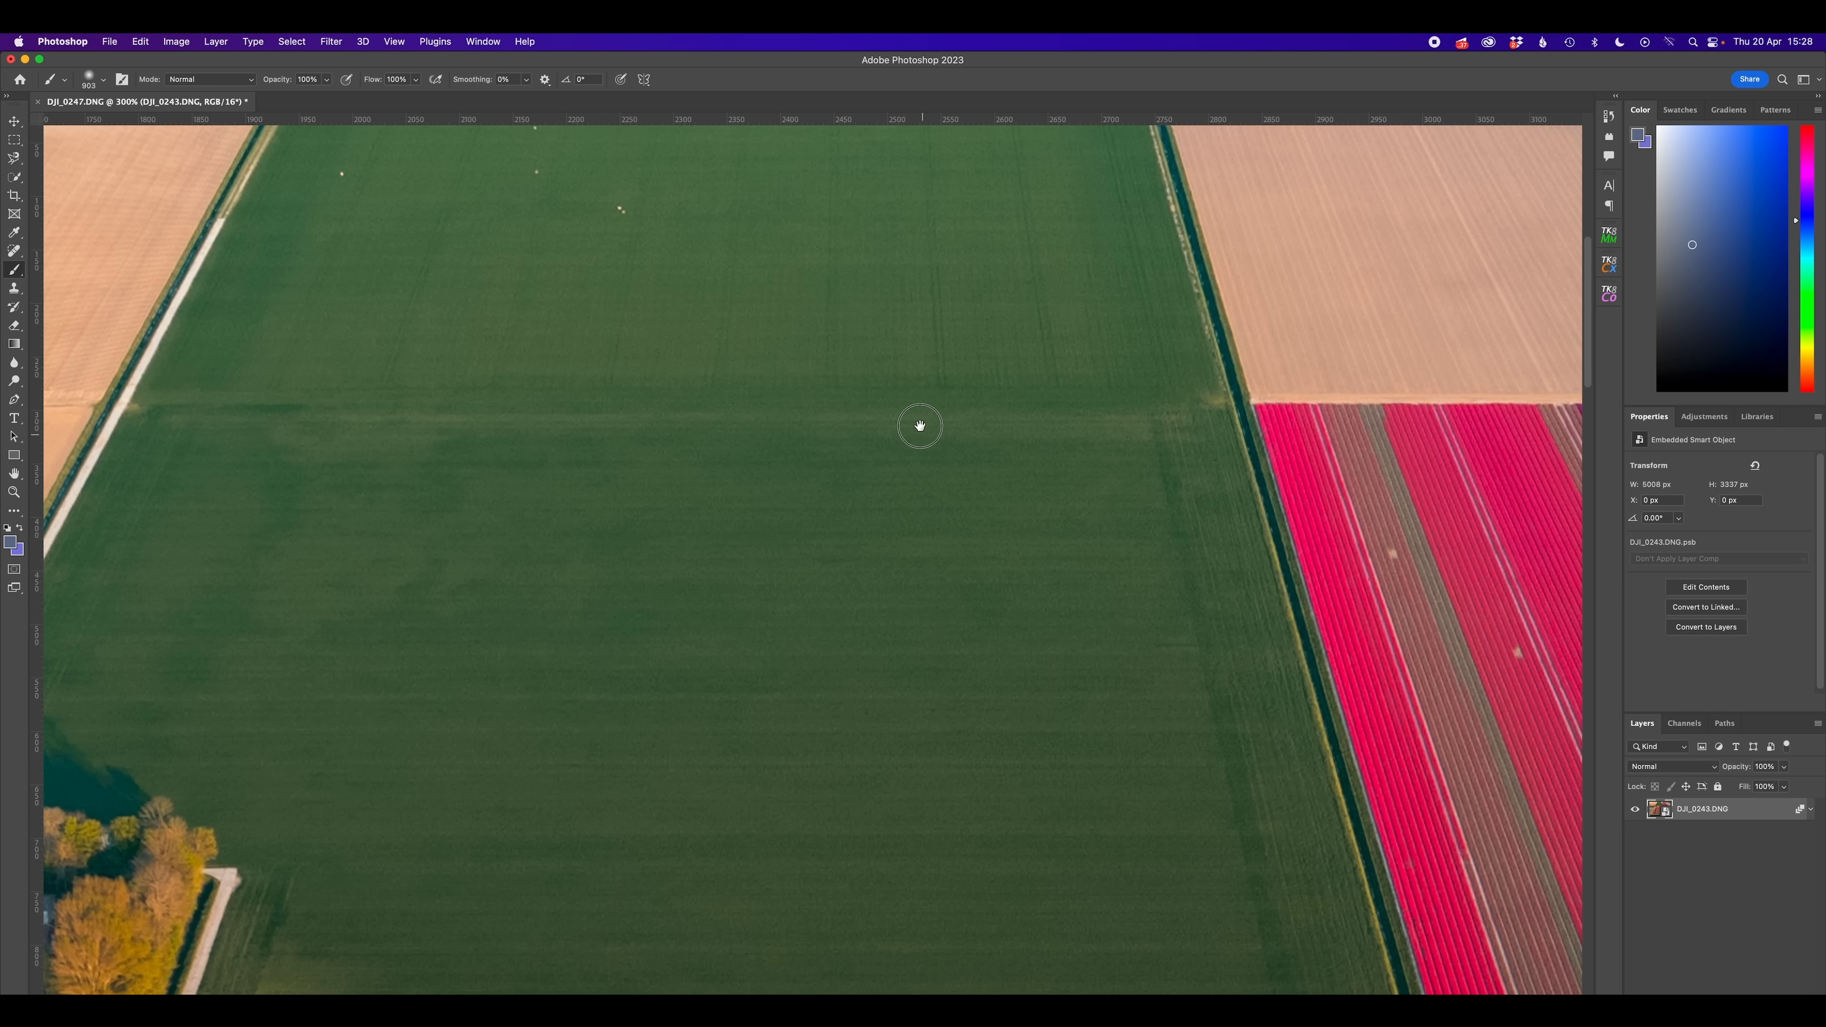
{"action": "key", "text": "super+minus"}
{"action": "key", "text": "super+minus"}
{"action": "left_click_drag", "start_coordinate": [970, 554], "coordinate": [890, 310]}
{"action": "left_click_drag", "start_coordinate": [1160, 547], "coordinate": [941, 501]}
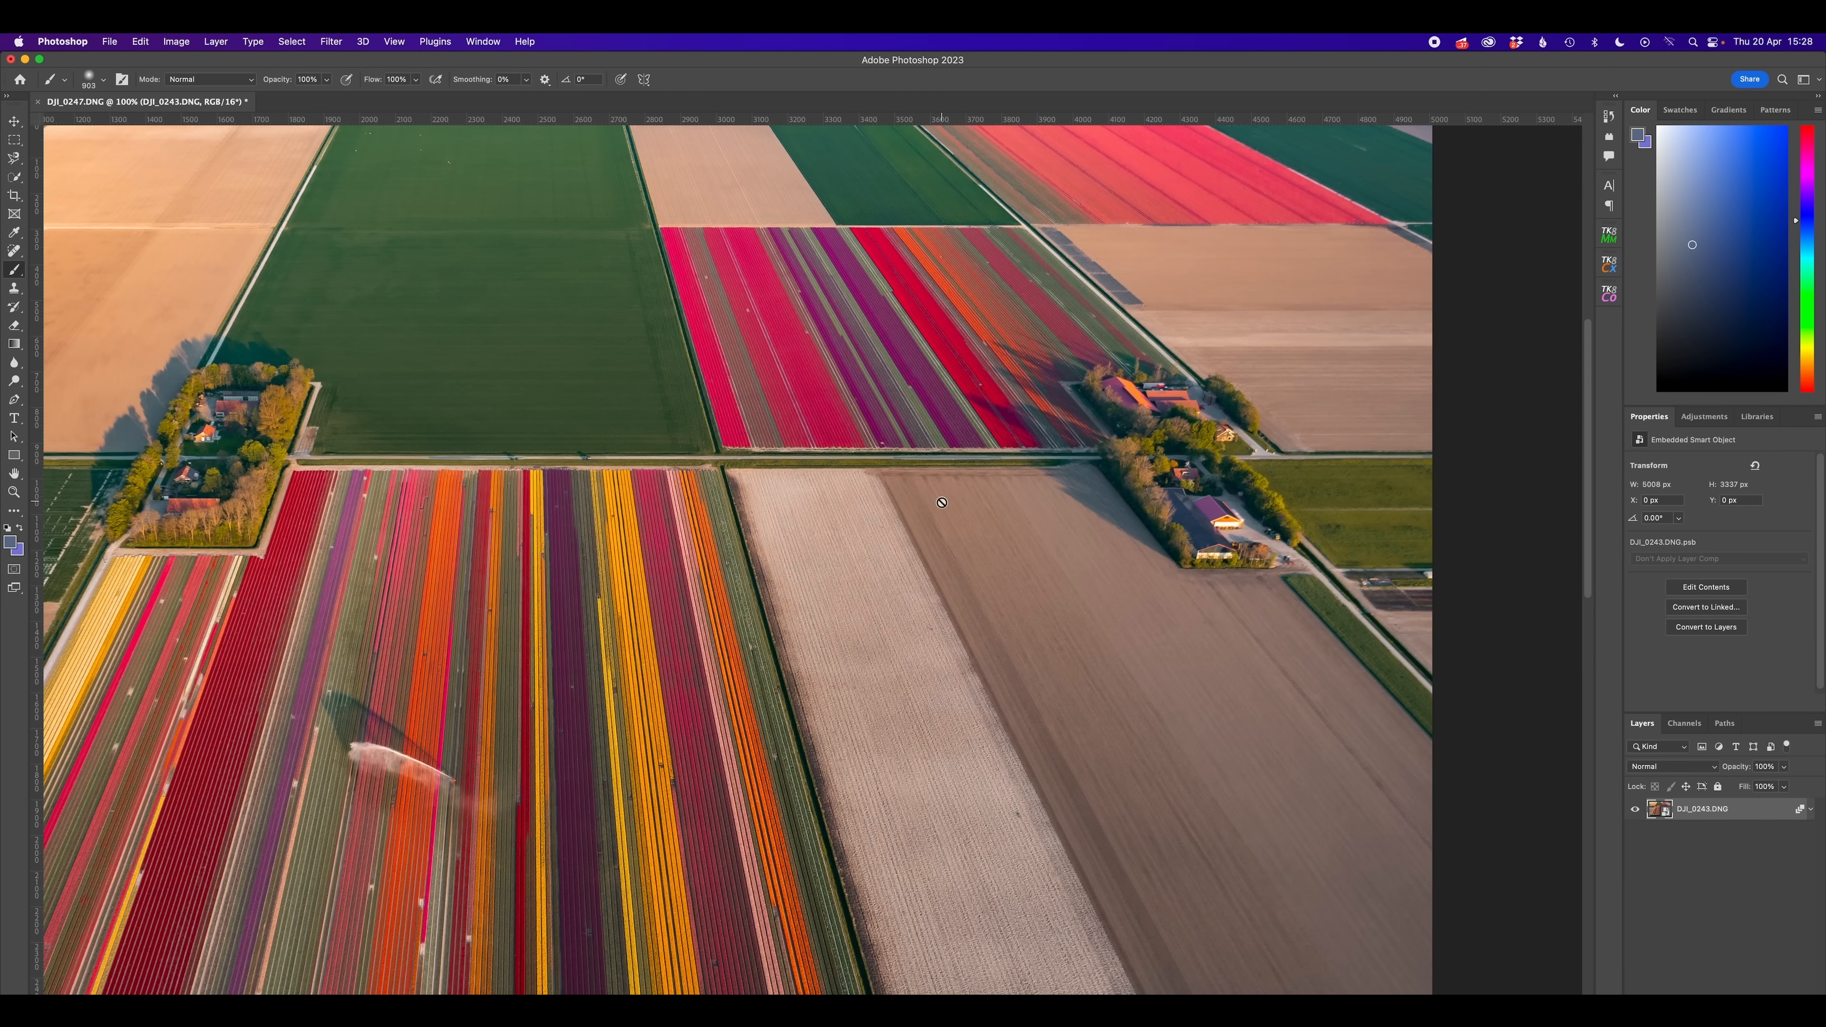
Inspect the bare fields, the road and the tulip rows up close, and review the composition of the whole image
{"action": "key", "text": "super+plus"}
{"action": "key", "text": "super+plus"}
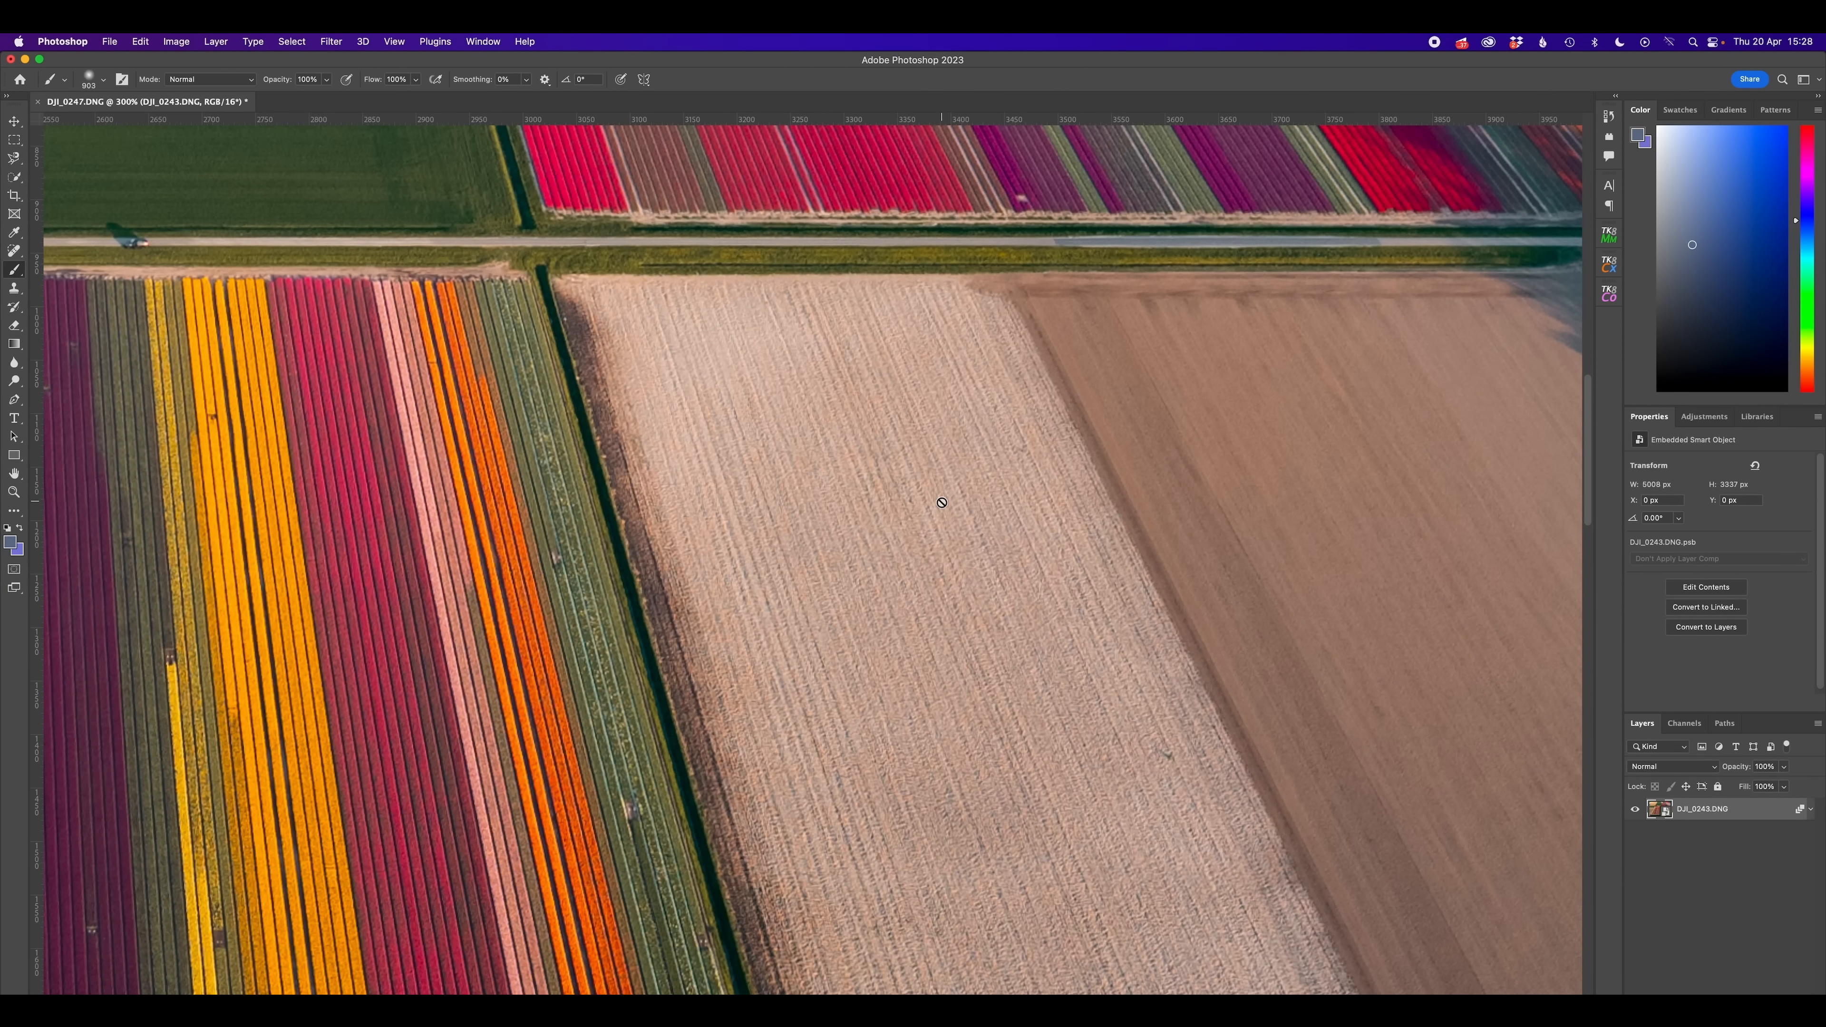
{"action": "key", "text": "super+minus"}
{"action": "key", "text": "super+minus"}
{"action": "key", "text": "super+minus"}
{"action": "key", "text": "super+minus"}
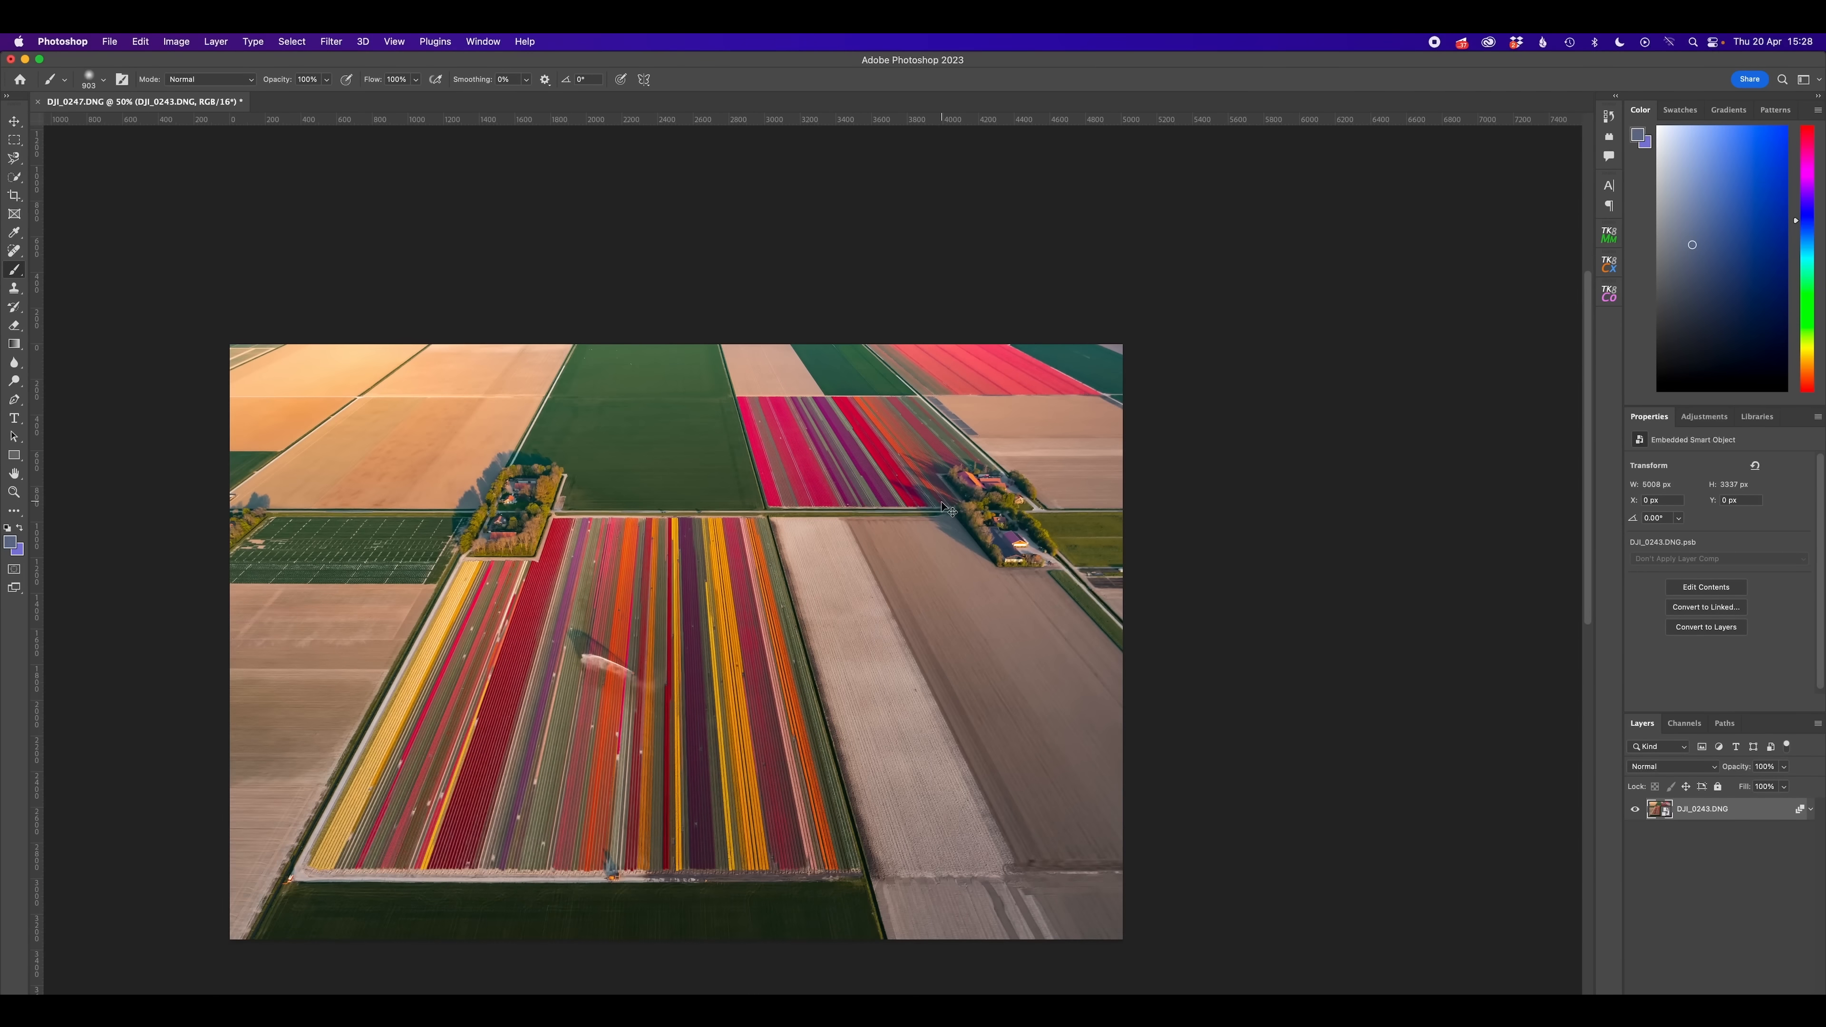
{"action": "key", "text": "super+plus"}
{"action": "left_click_drag", "start_coordinate": [941, 501], "coordinate": [985, 437]}
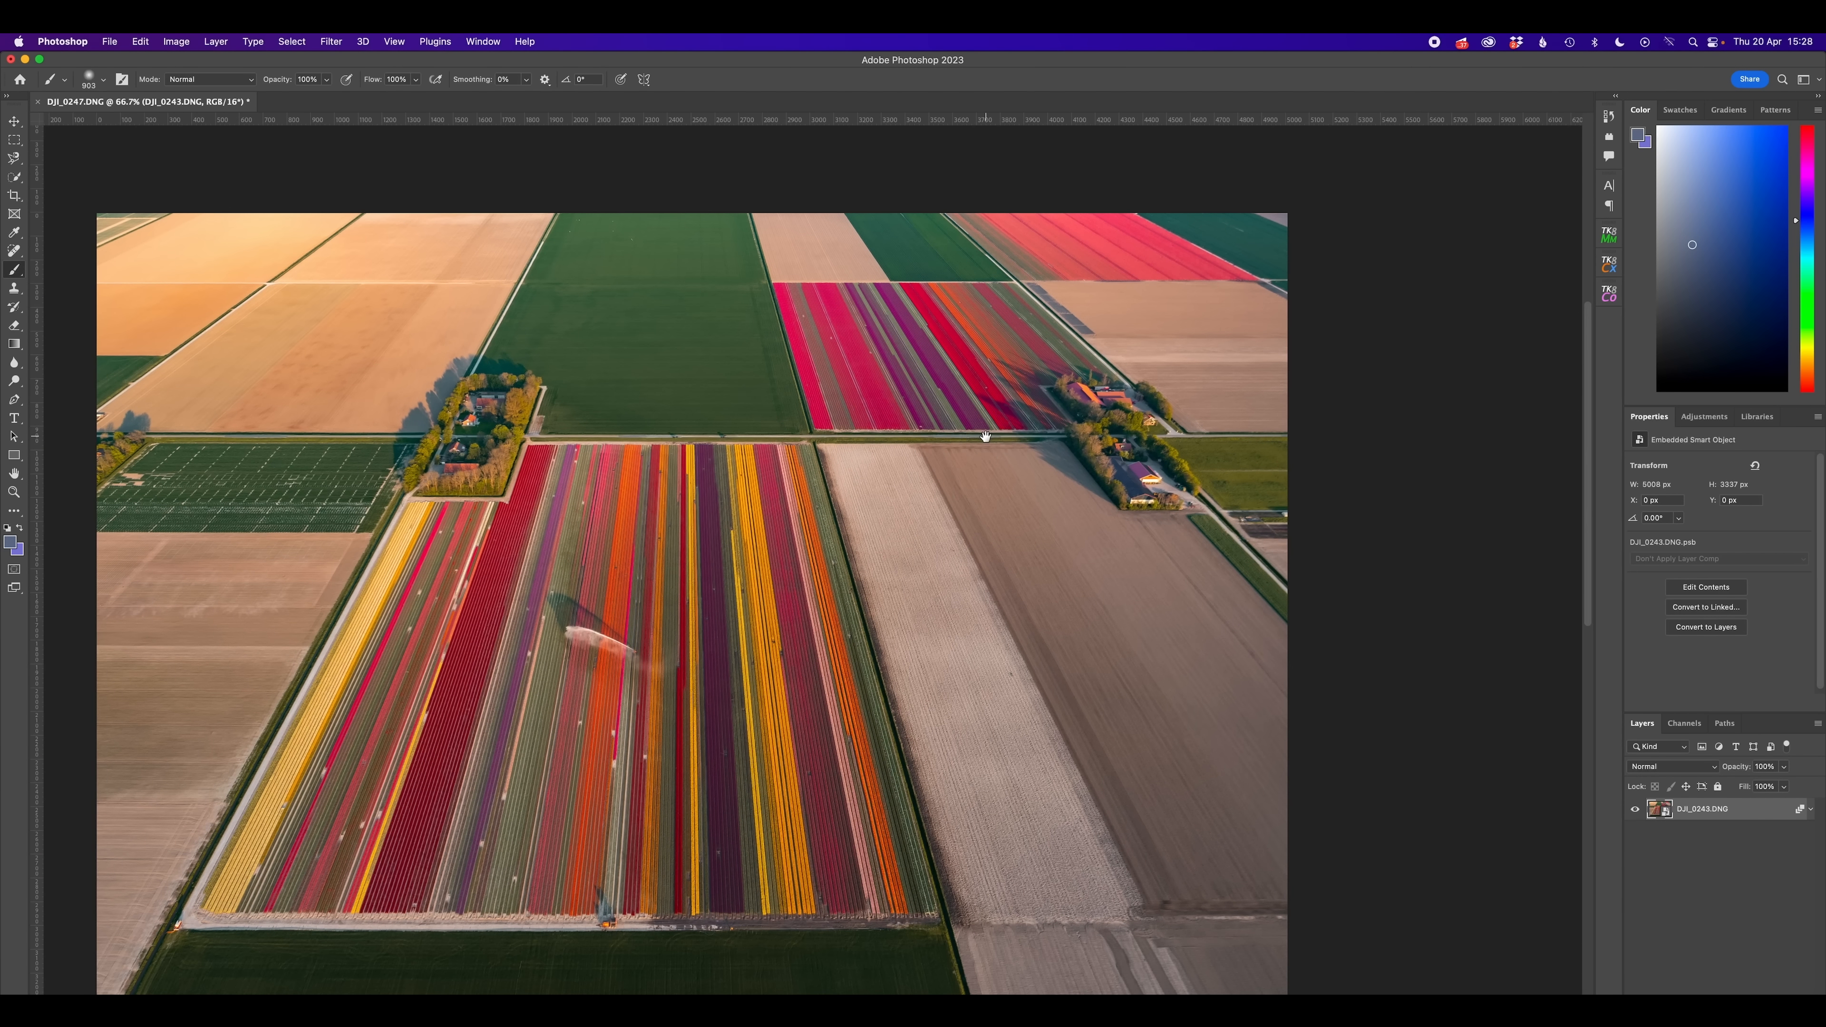
{"action": "key", "text": "super+plus"}
{"action": "key", "text": "super+plus"}
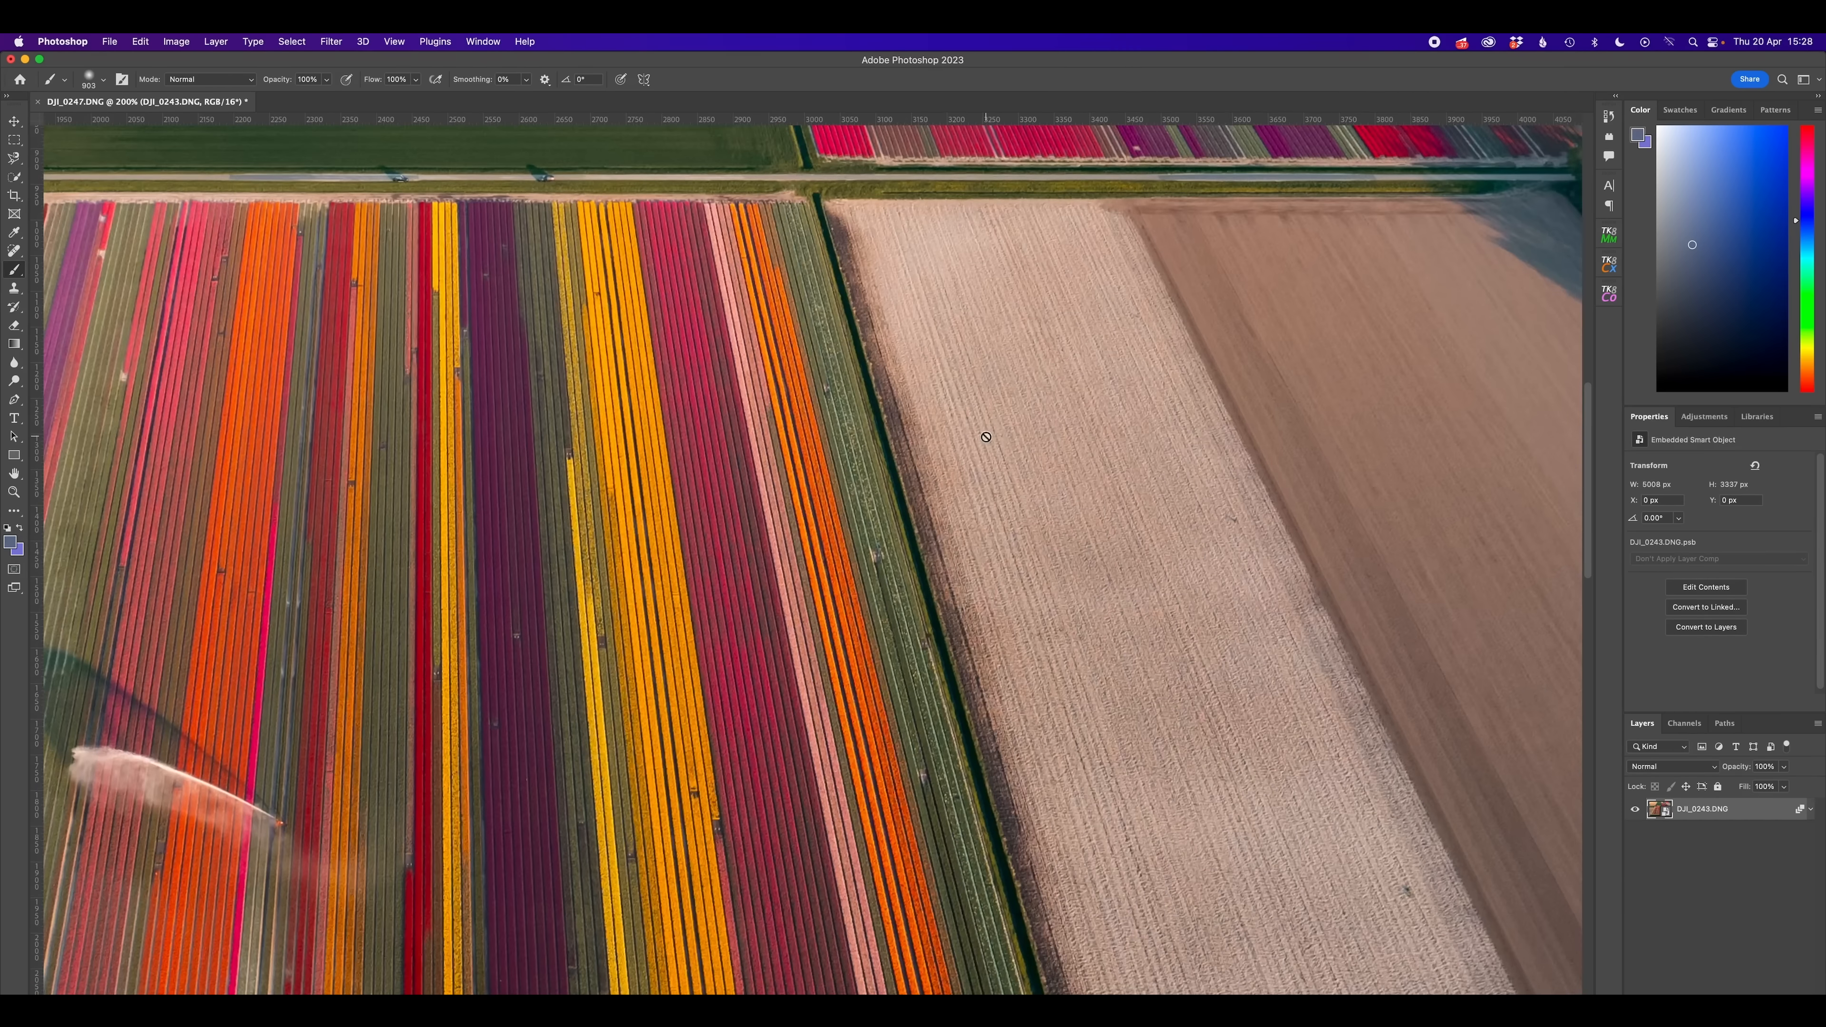
{"action": "key", "text": "super+minus"}
{"action": "key", "text": "super+minus"}
{"action": "key", "text": "super+minus"}
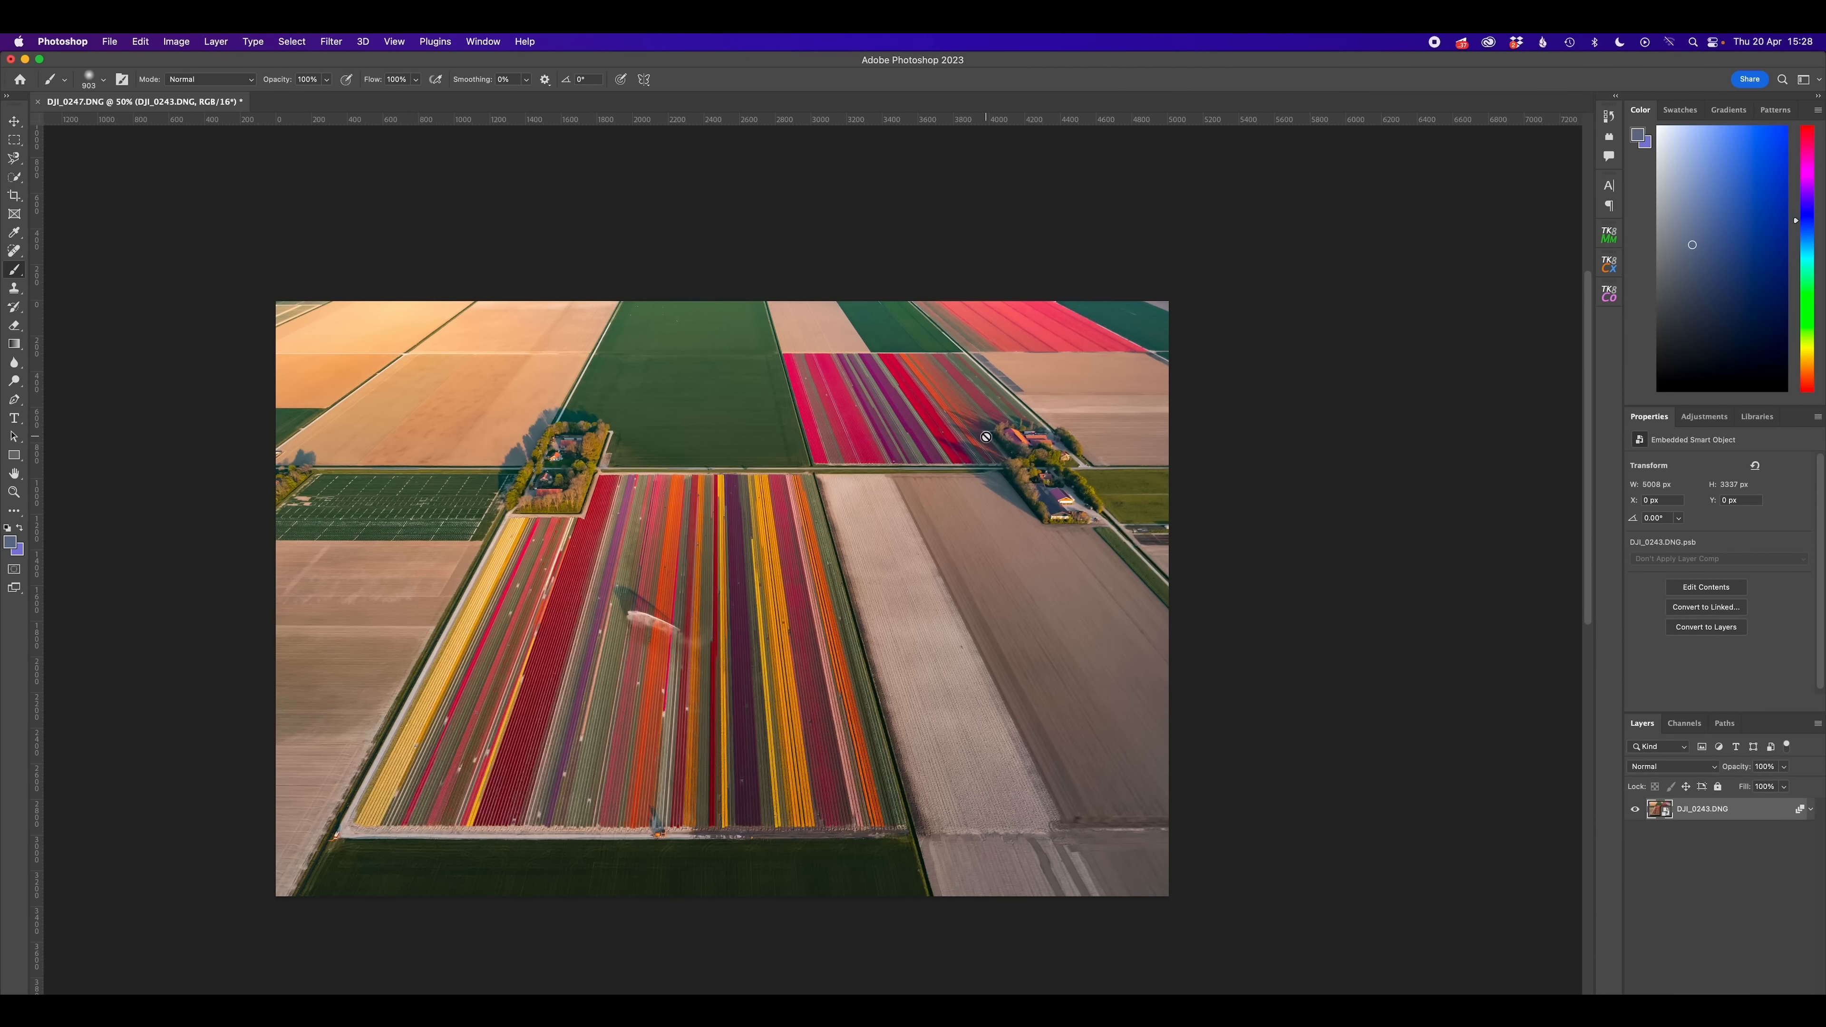
{"action": "left_click_drag", "start_coordinate": [955, 442], "coordinate": [1063, 430]}
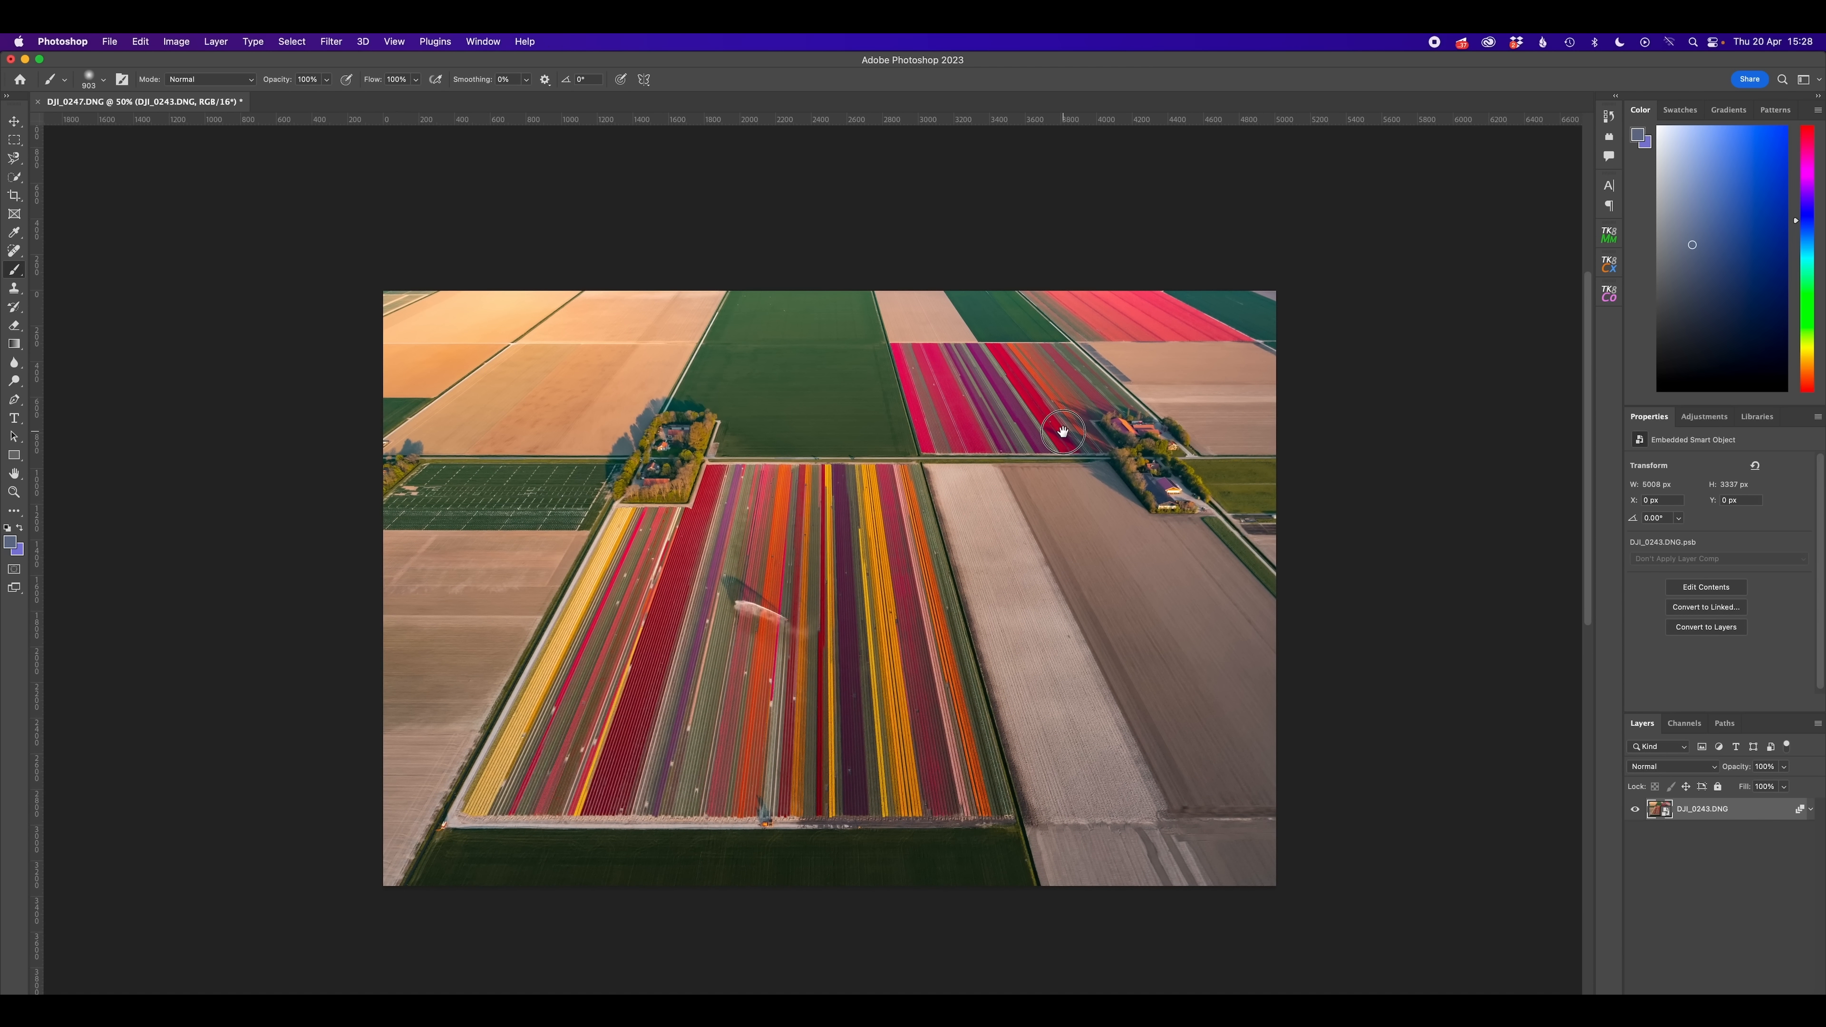
{"action": "key", "text": "super+plus"}
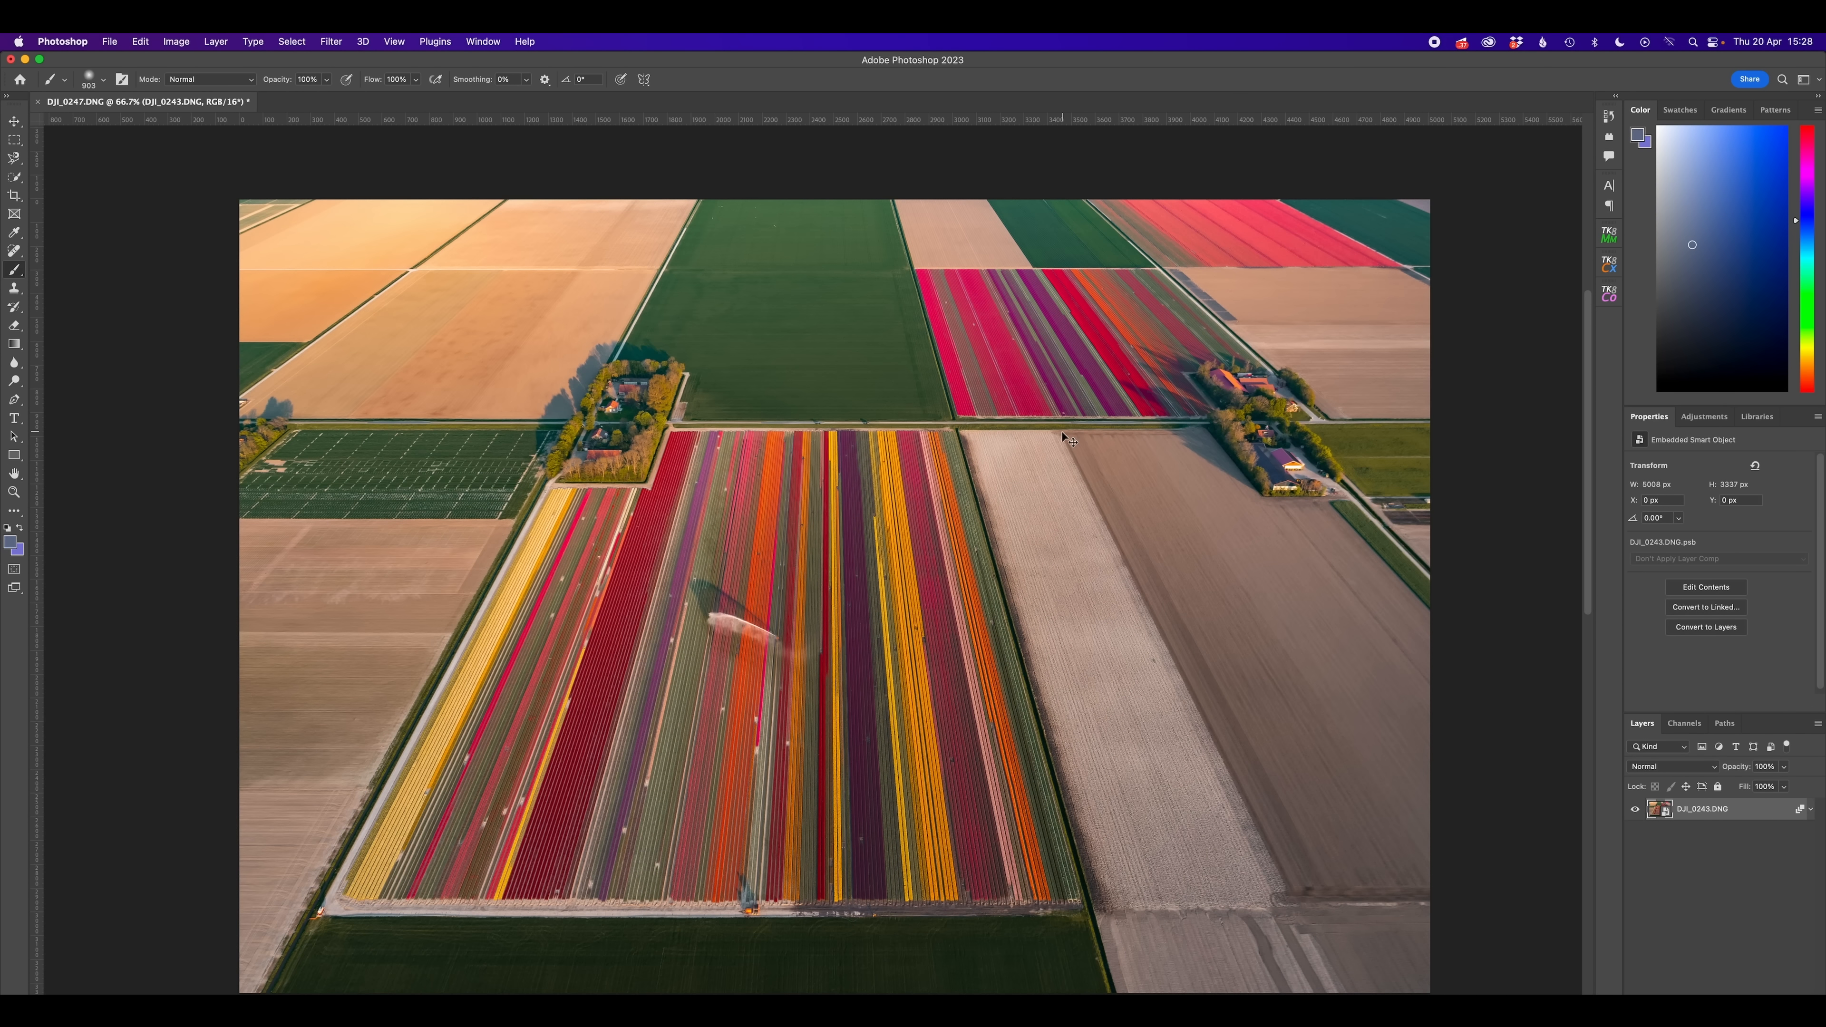
{"action": "key", "text": "super+minus"}
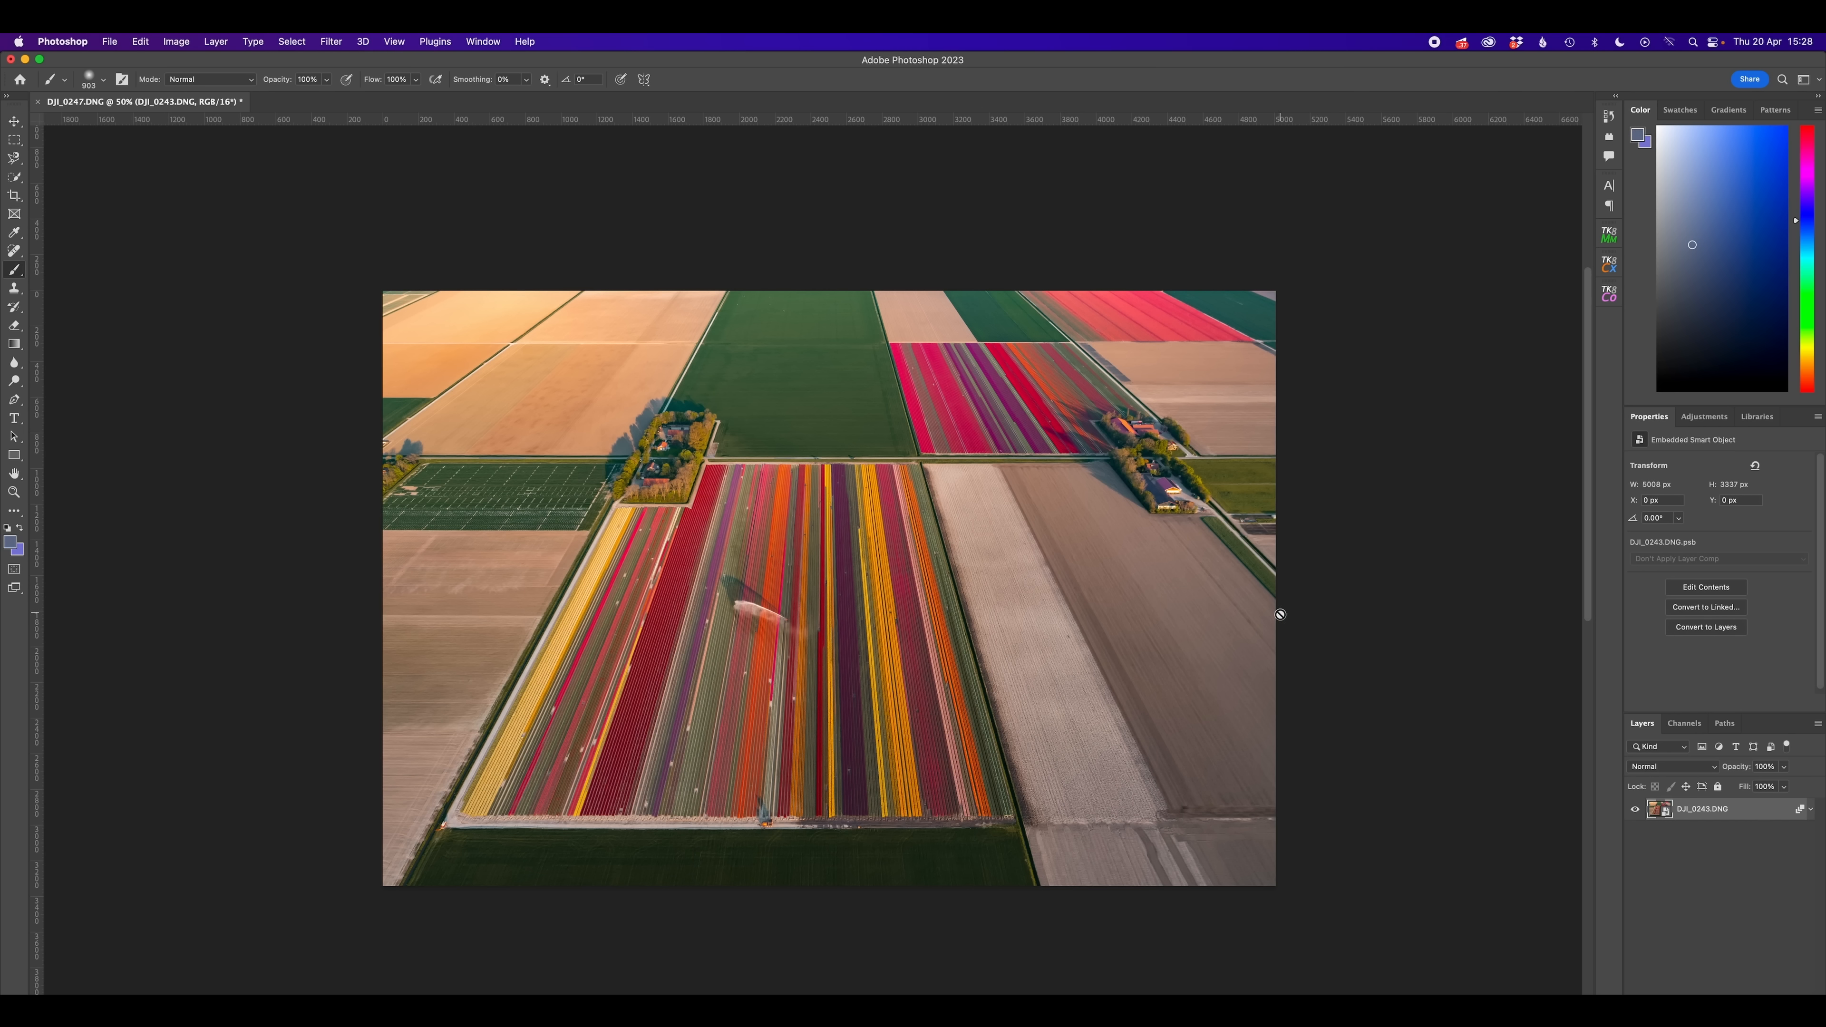